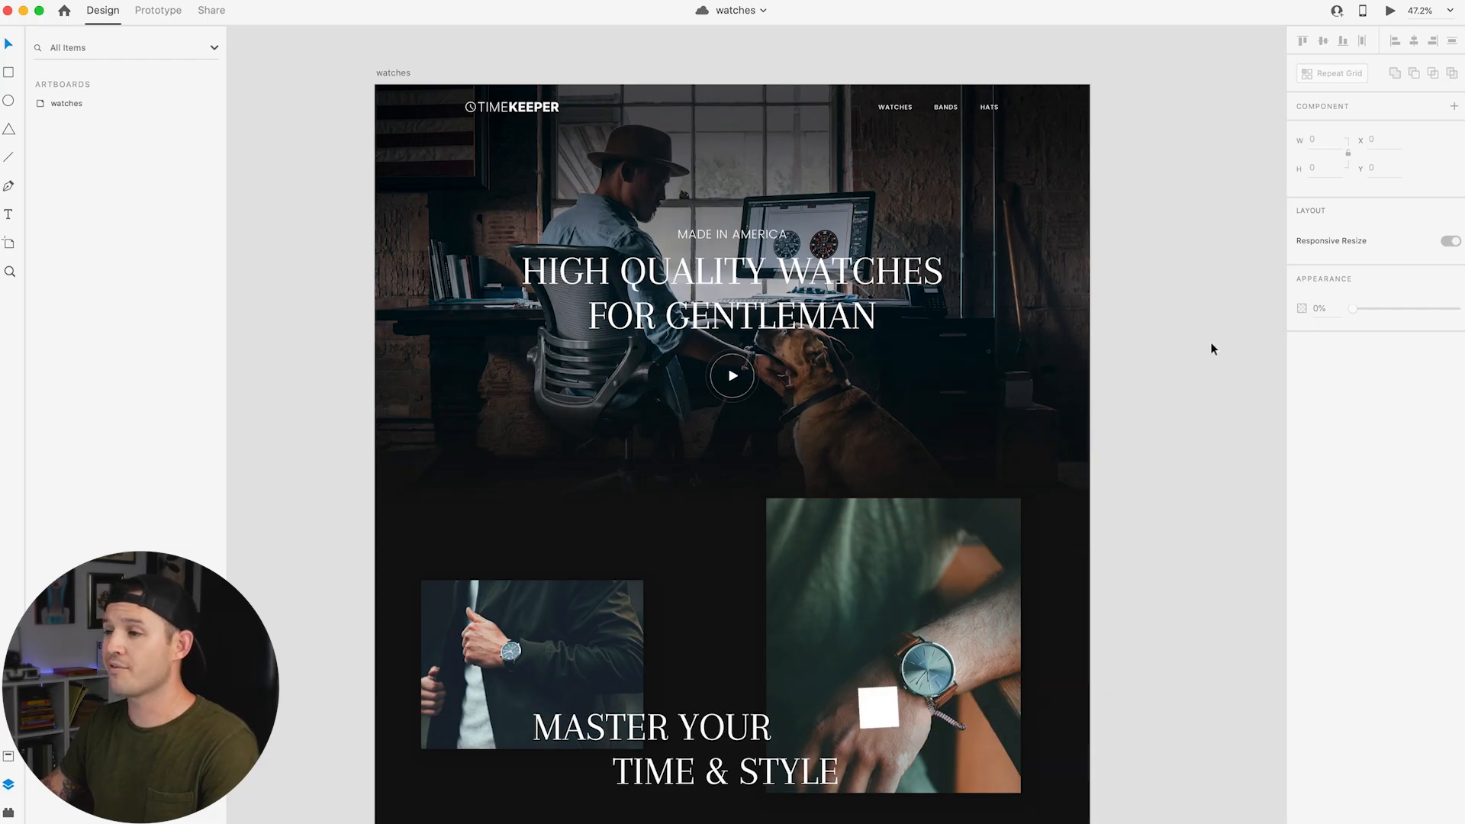
Step: Review the watches homepage design from the hero section down to the footer and back
scroll(1212, 349, "down", 1)
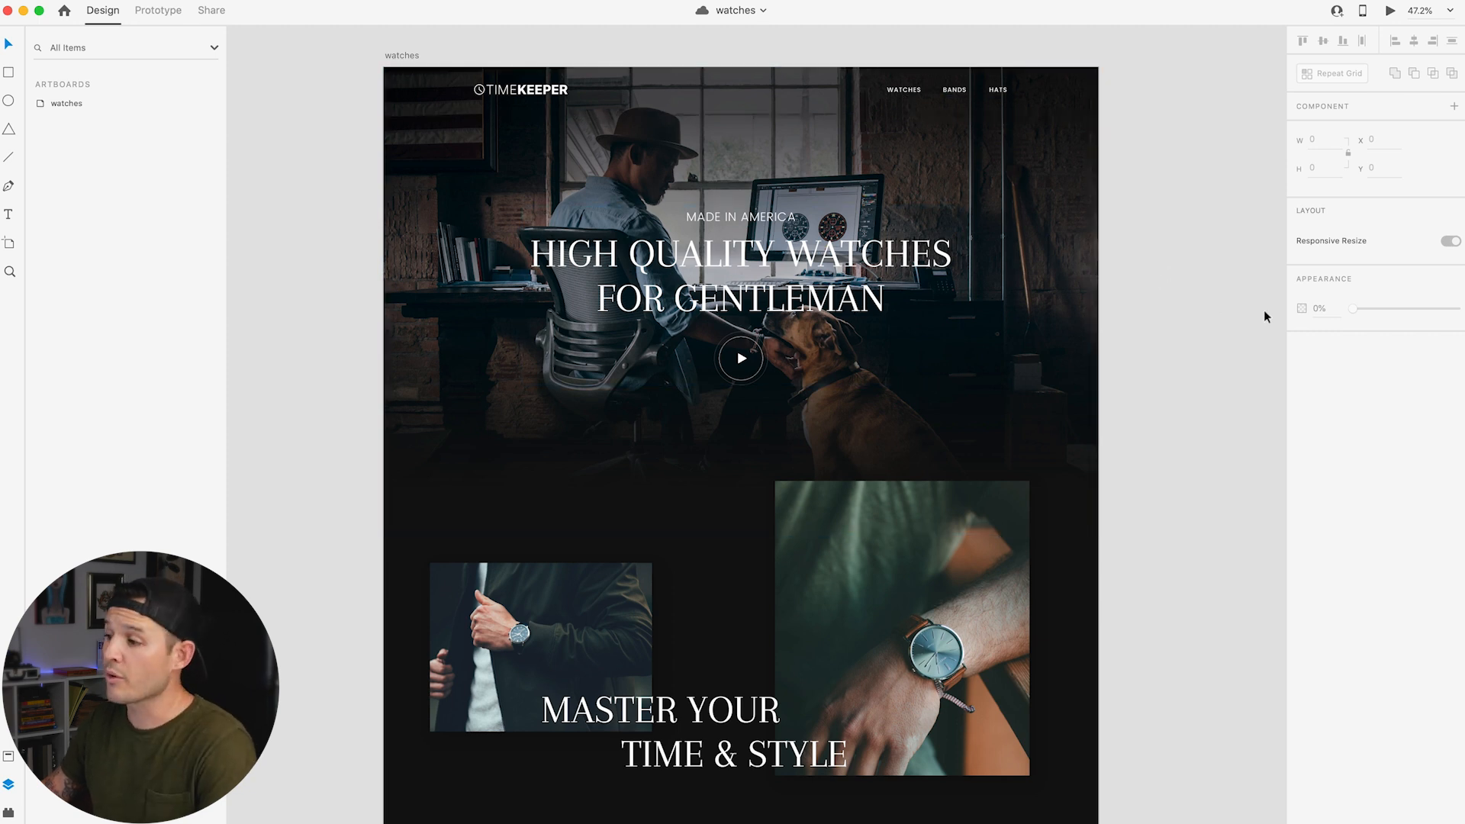
scroll(1265, 316, "down", 5)
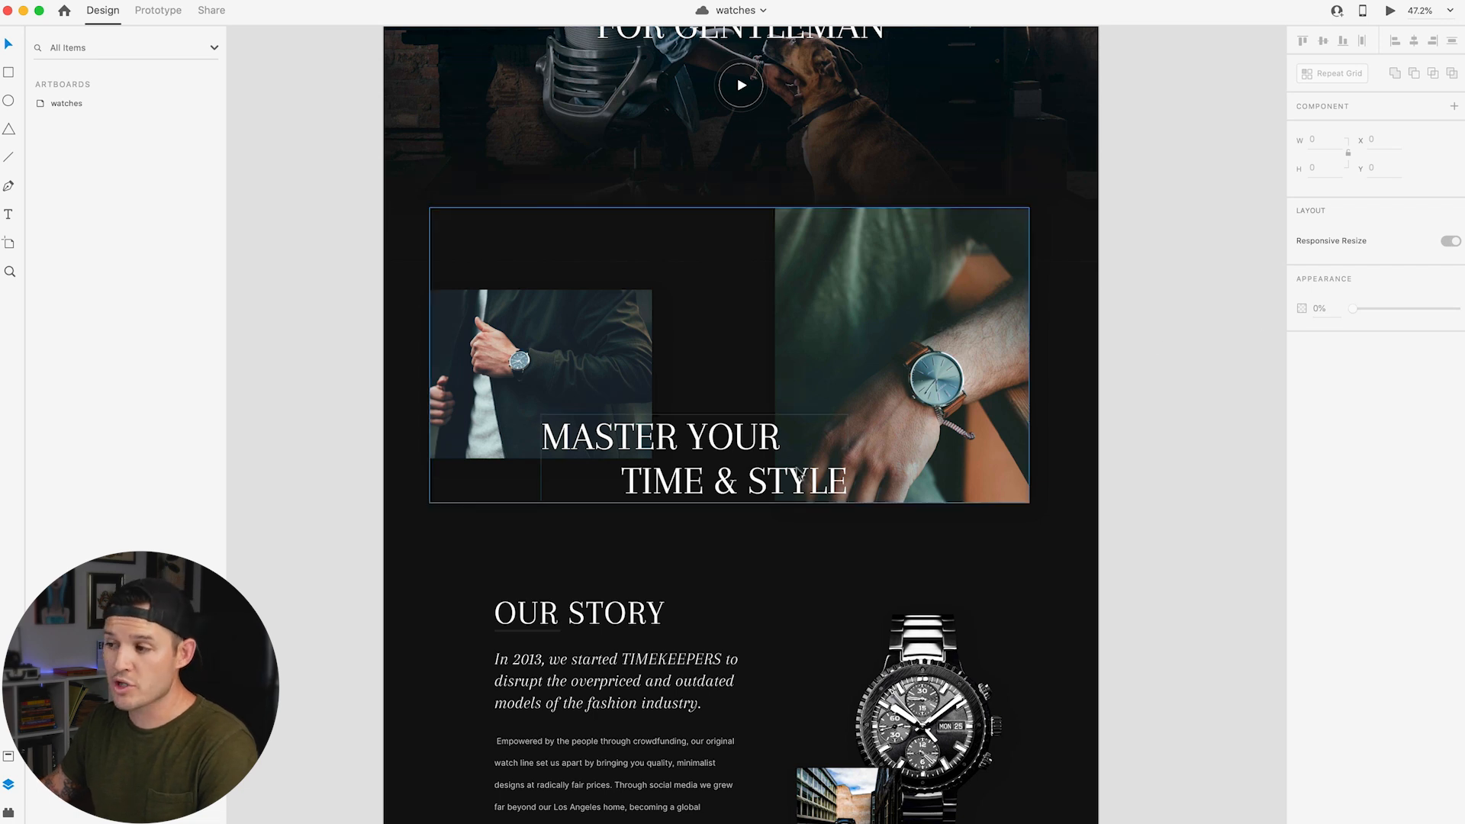
scroll(1091, 473, "down", 7)
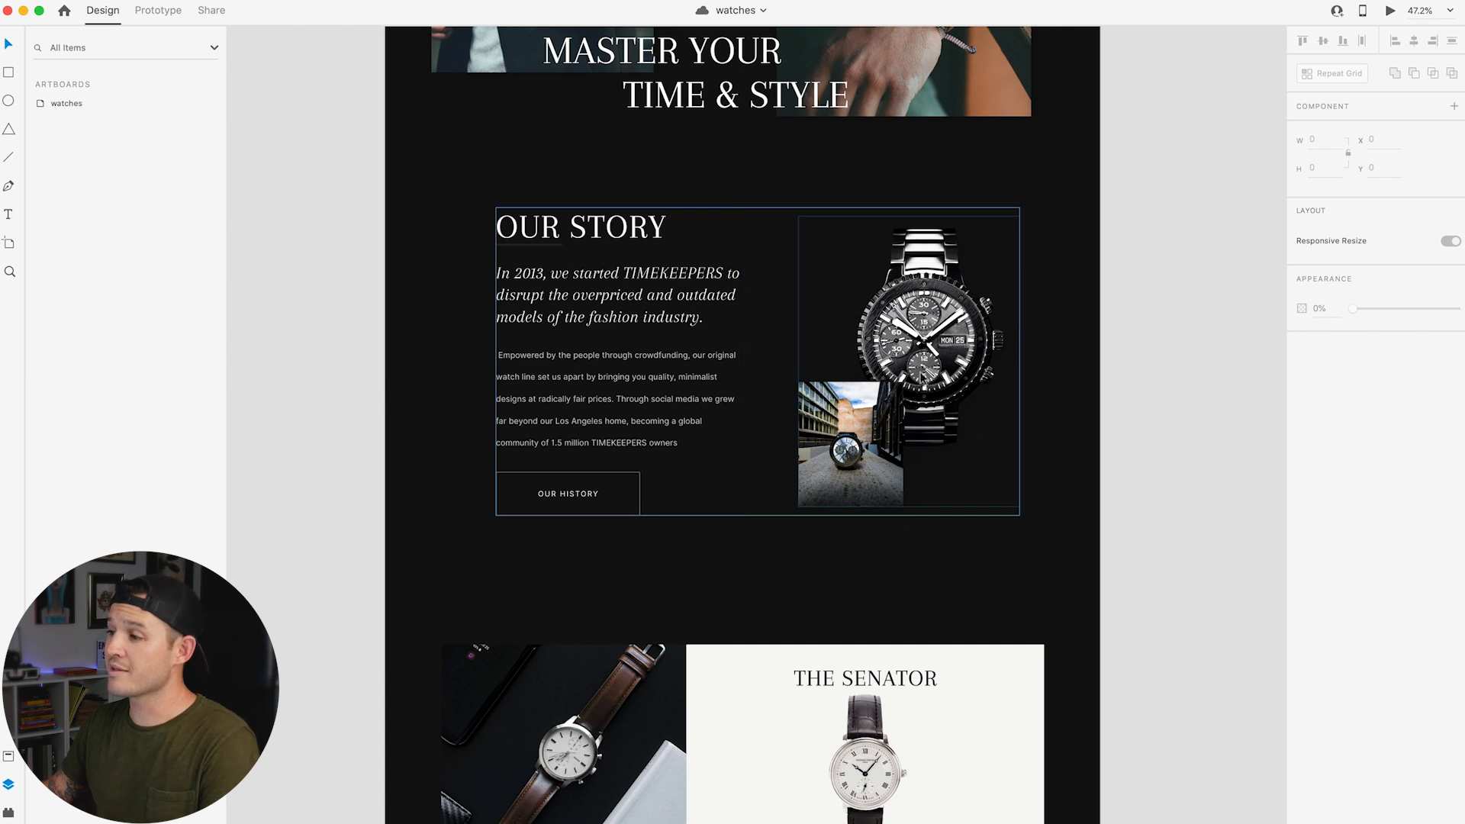
scroll(902, 409, "down", 5)
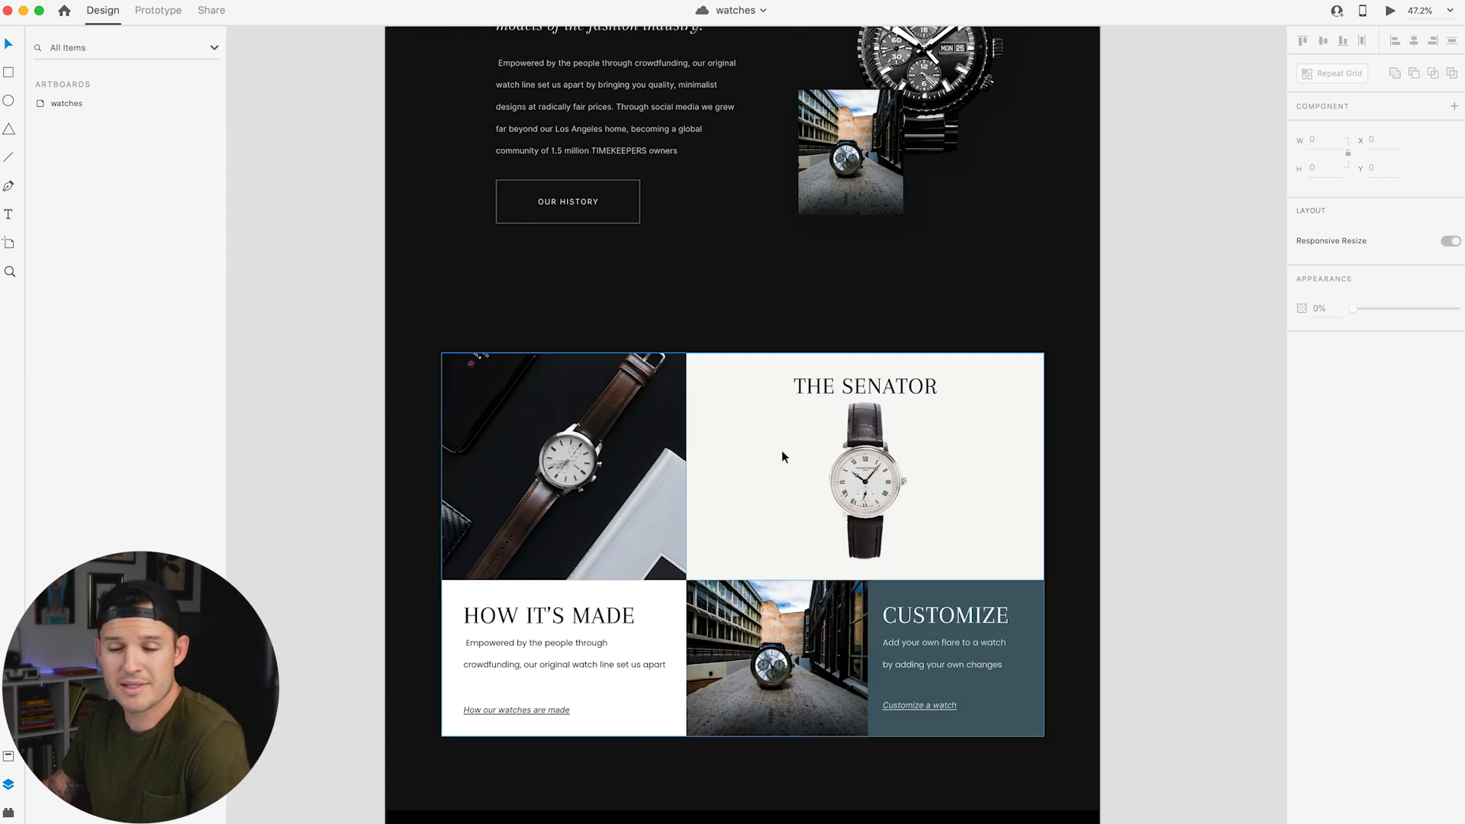
scroll(780, 458, "down", 2)
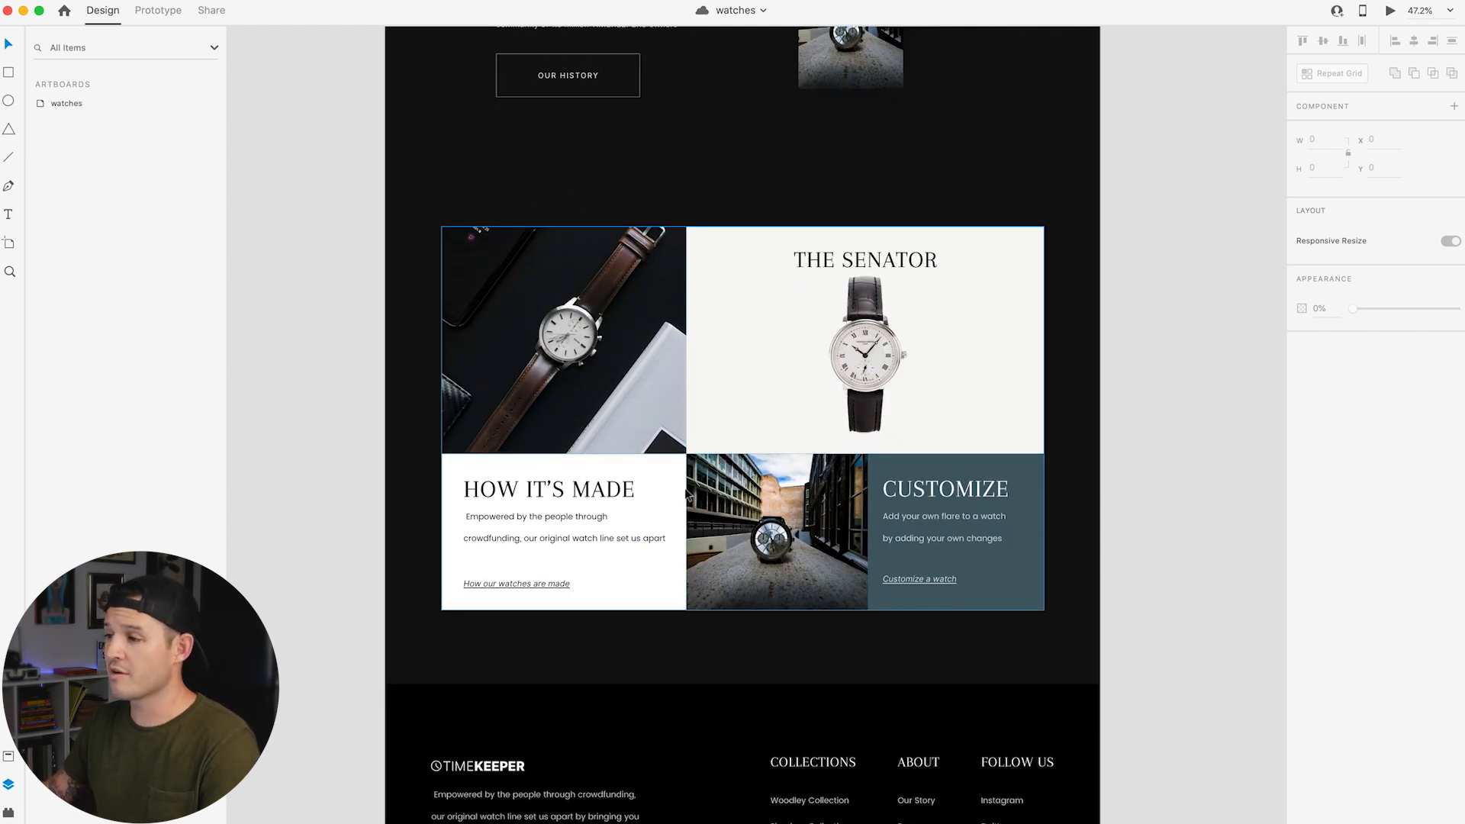
scroll(689, 495, "down", 1)
scroll(843, 462, "down", 4)
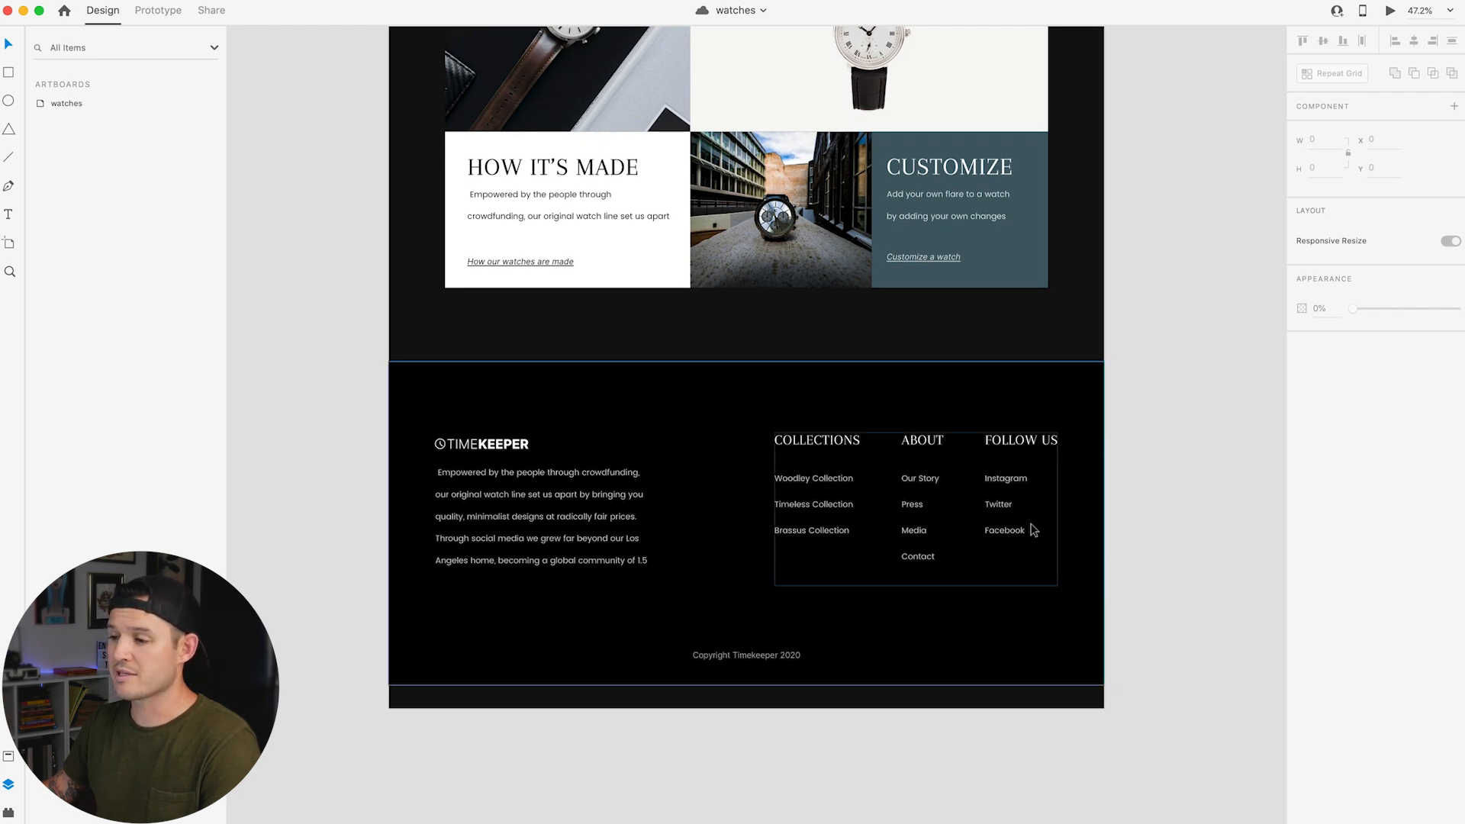
scroll(1036, 514, "up", 15)
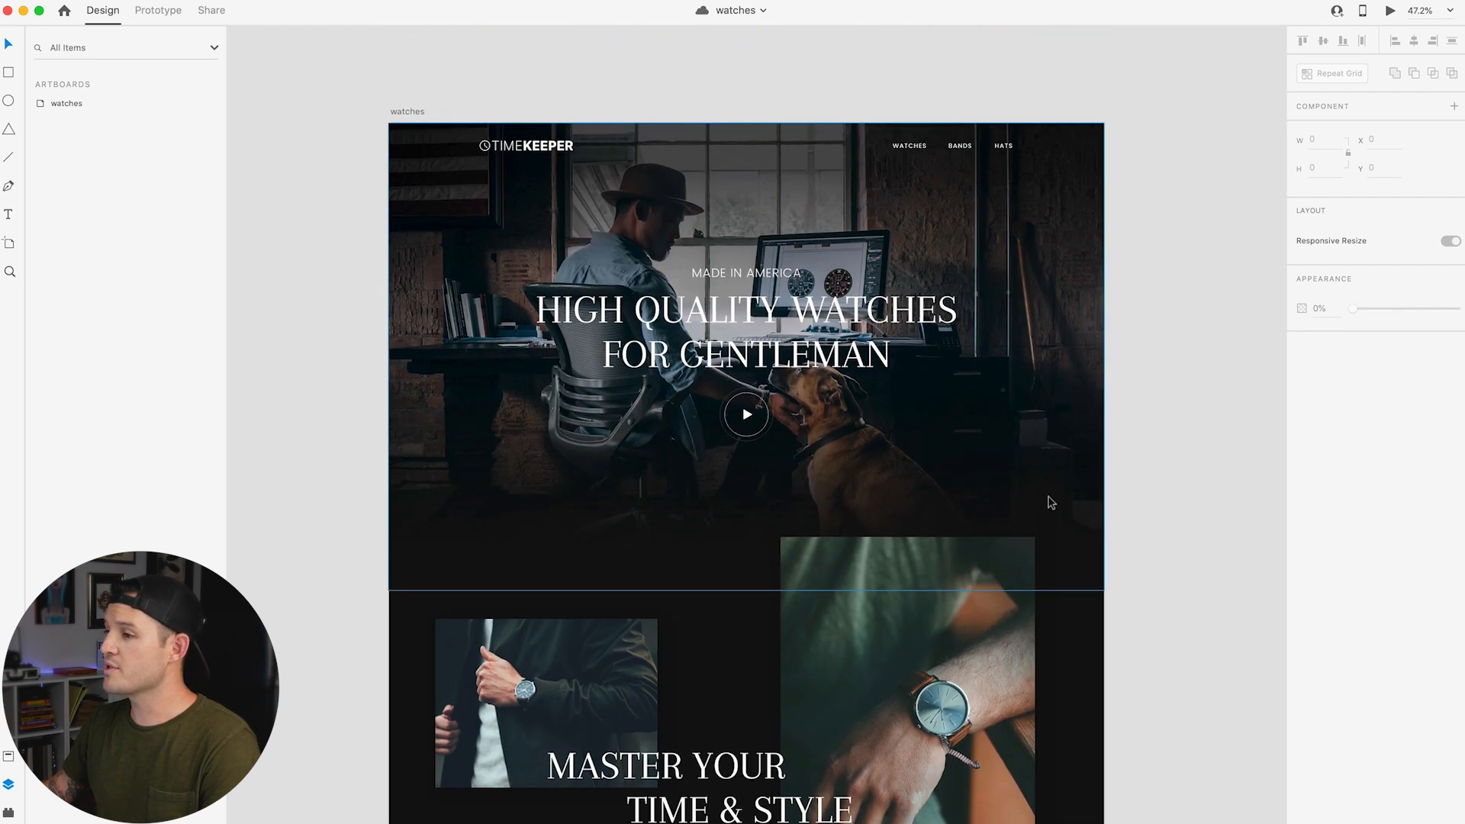
scroll(1193, 383, "down", 1)
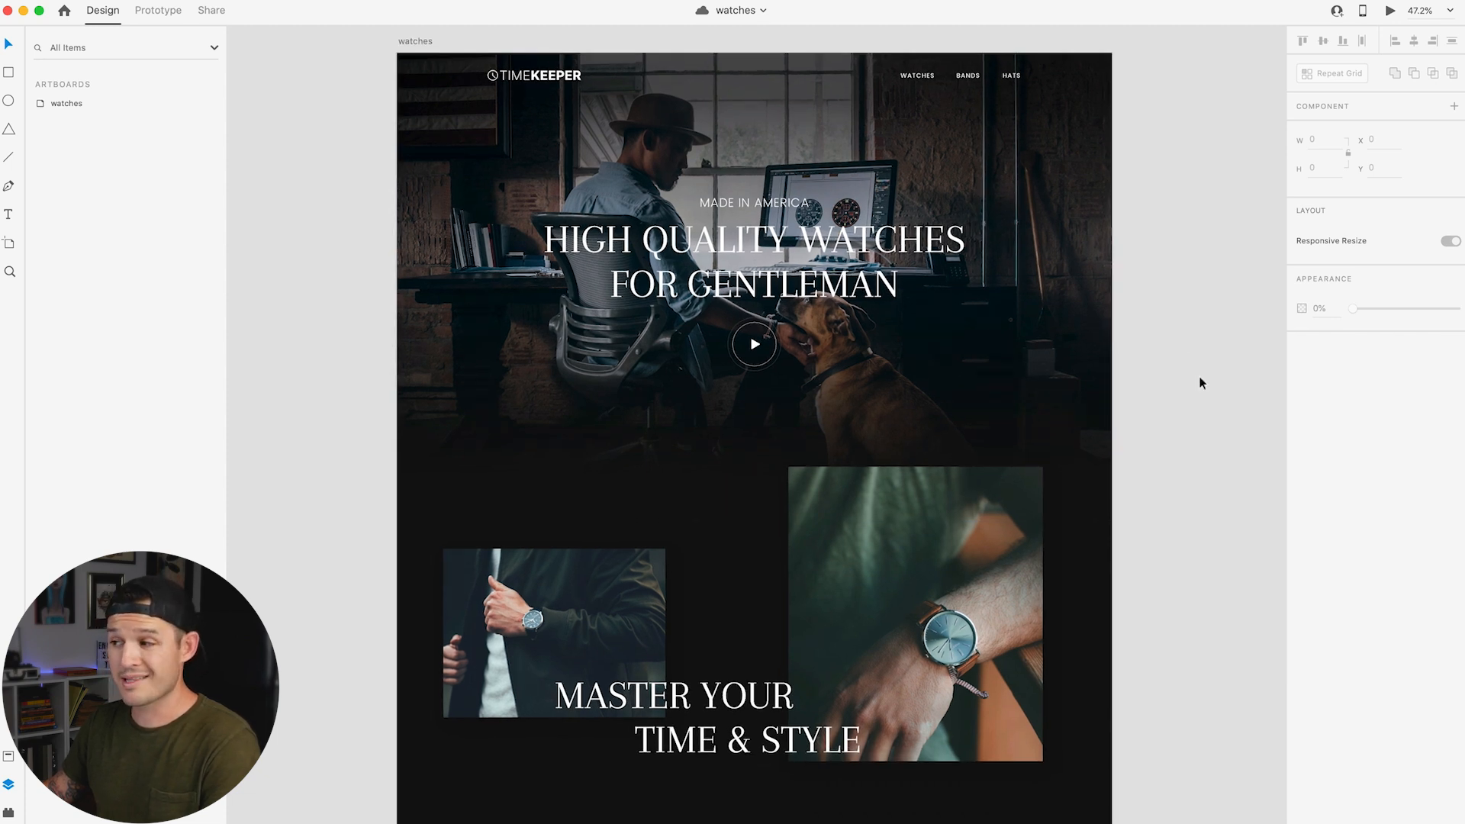
Step: Switch to Chrome and preview several image assets in the desktop's watches folder
key("super+Tab")
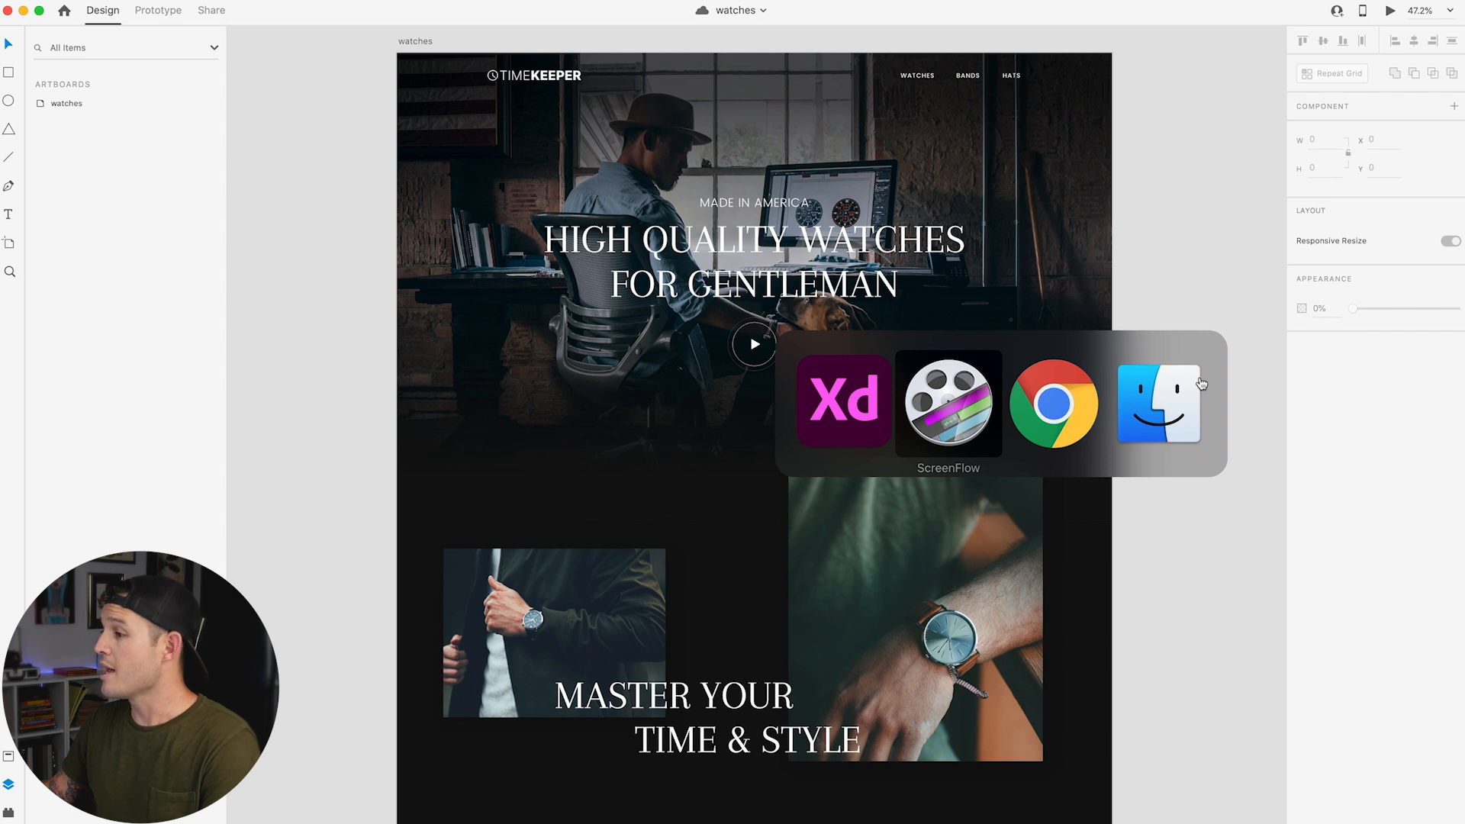
key("super+Tab")
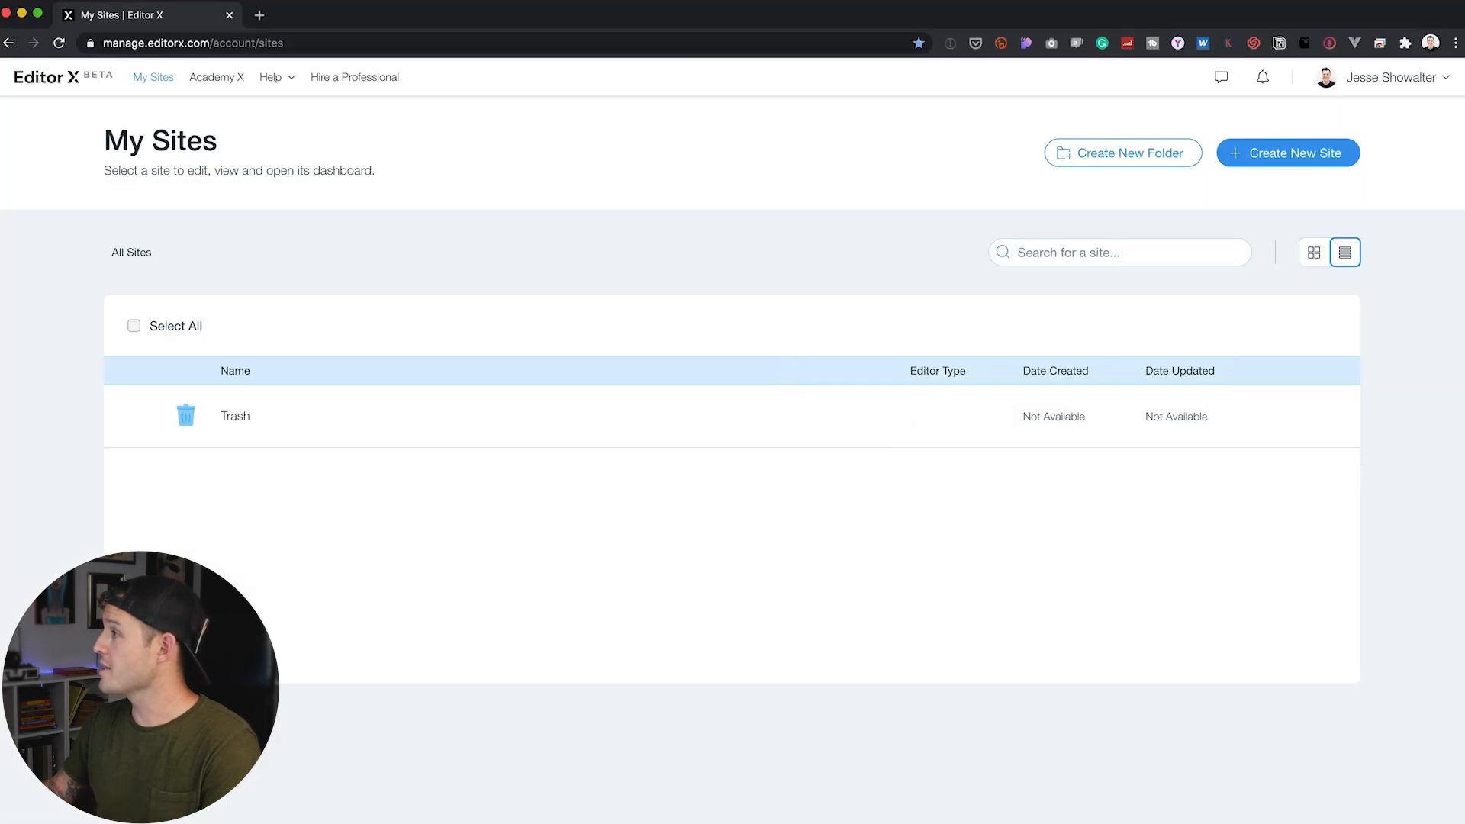
left_click_drag(1464, 183, 459, 167)
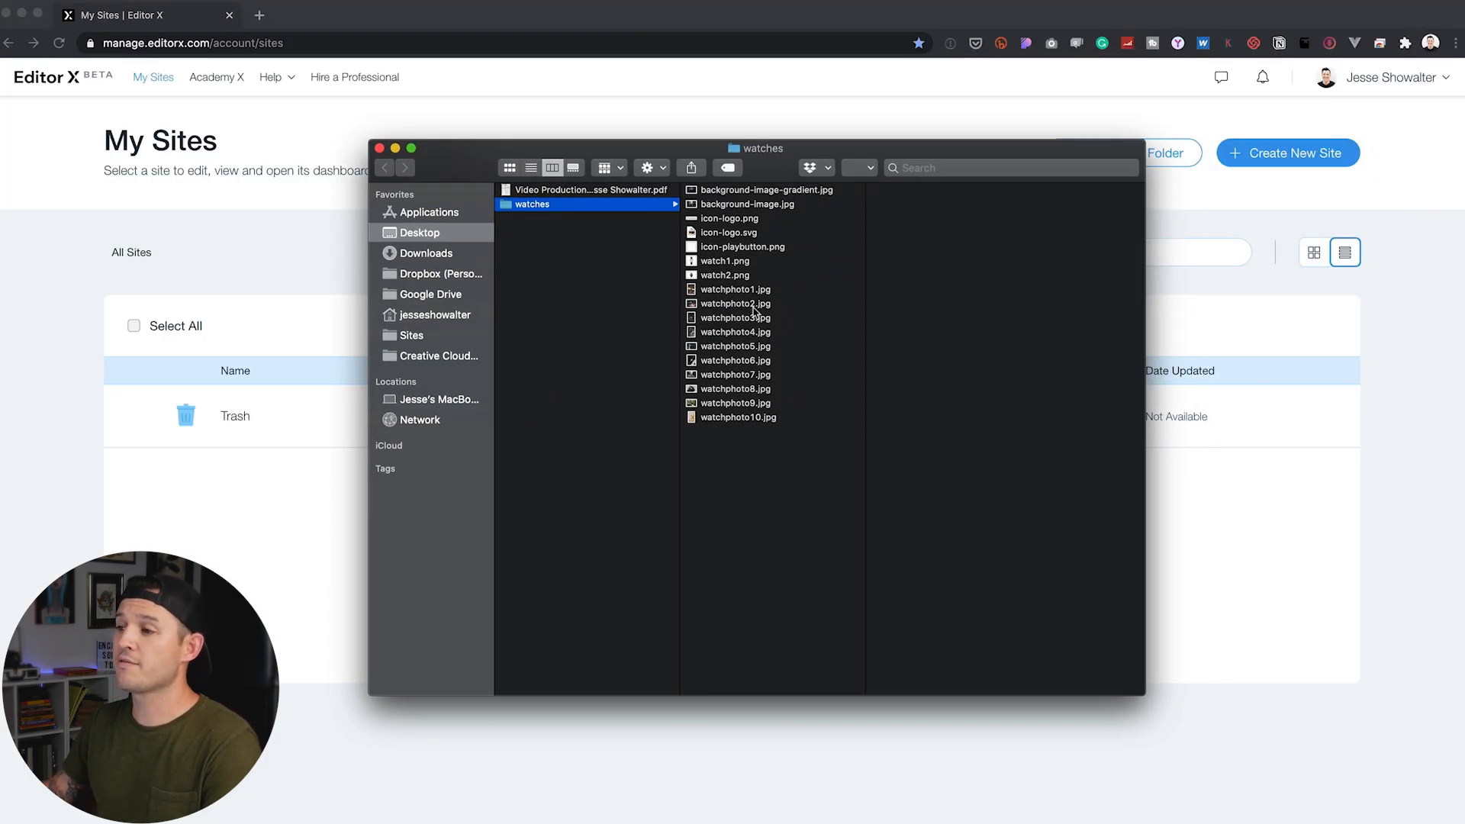
left_click(757, 301)
key("space")
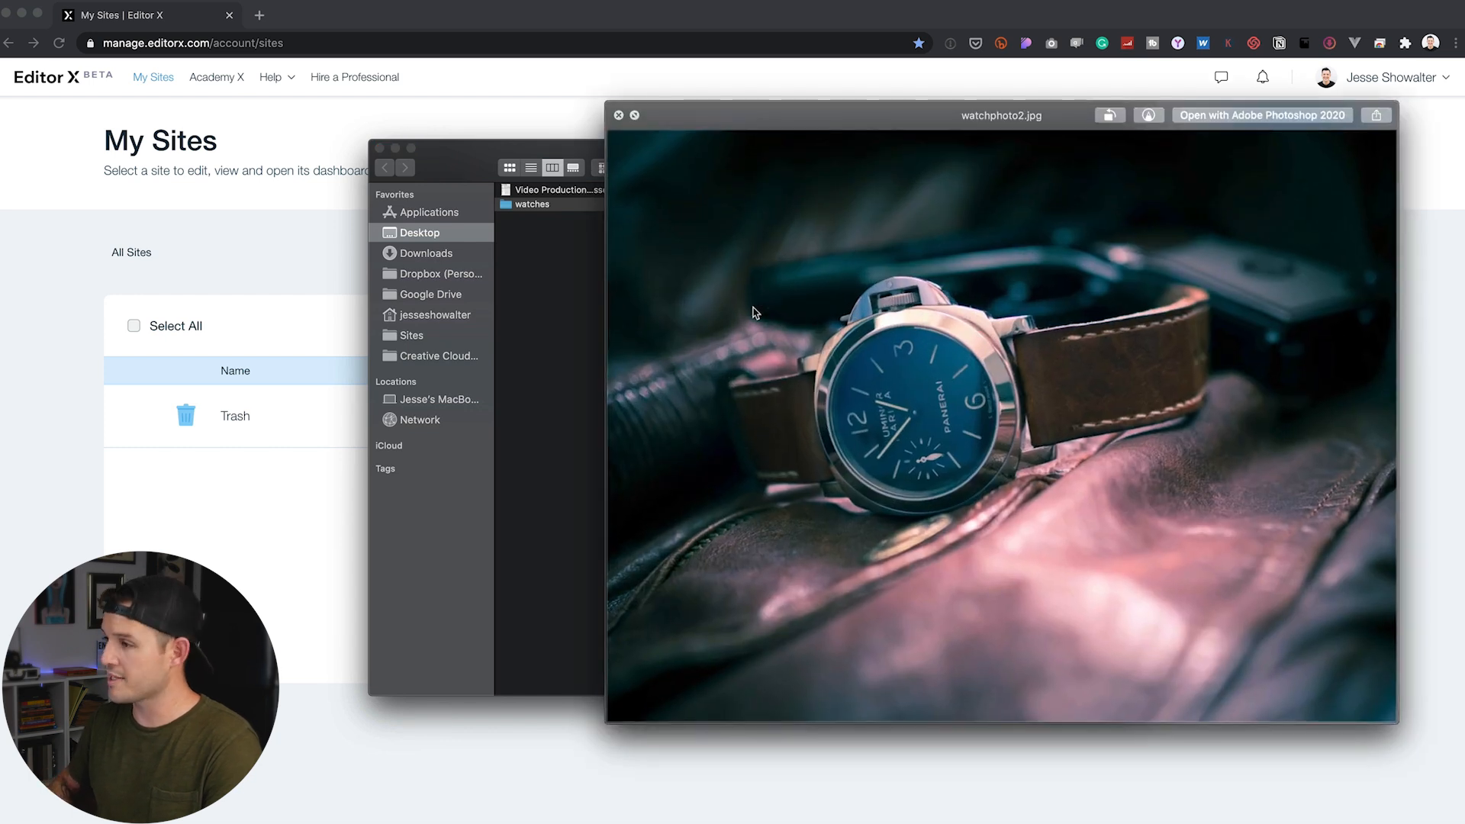
key("Down")
key("Up")
key("Up")
key("Up")
key("Up")
key("Up")
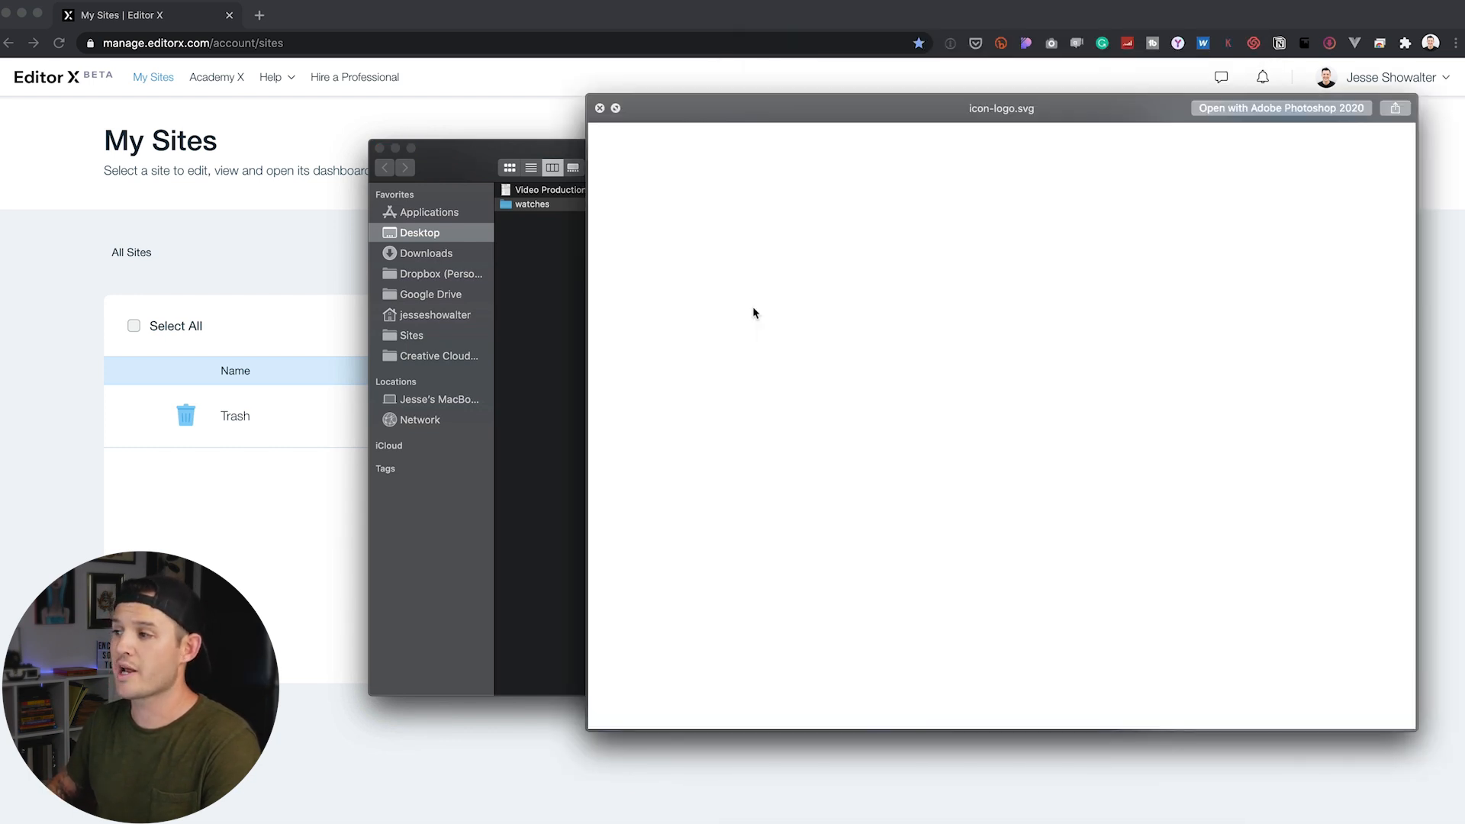
key("Up")
key("space")
left_click_drag(481, 167, 1464, 168)
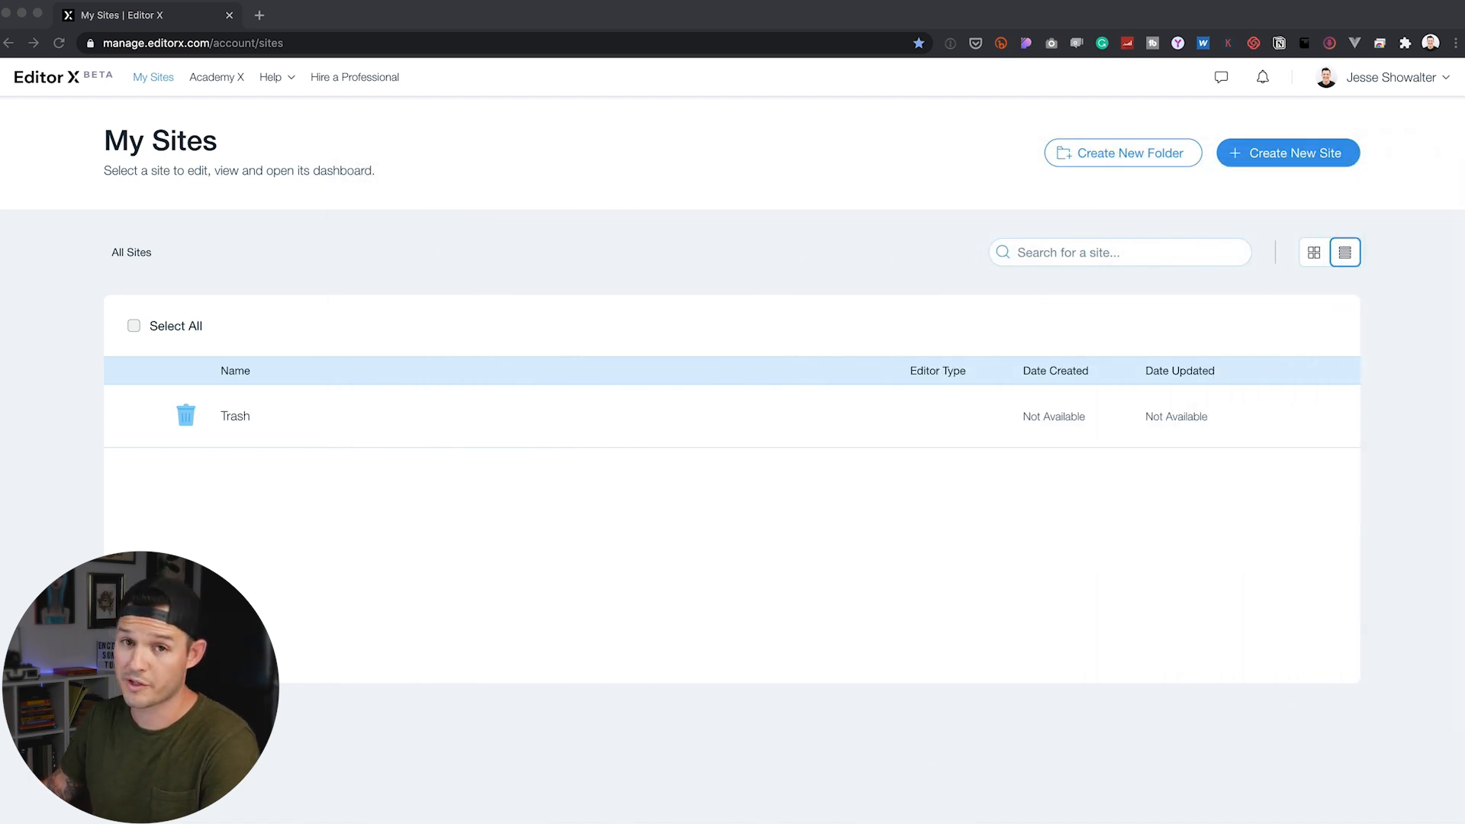
Step: Create a new Editor X site from the Blank Canvas, skipping the website category question
left_click(1243, 195)
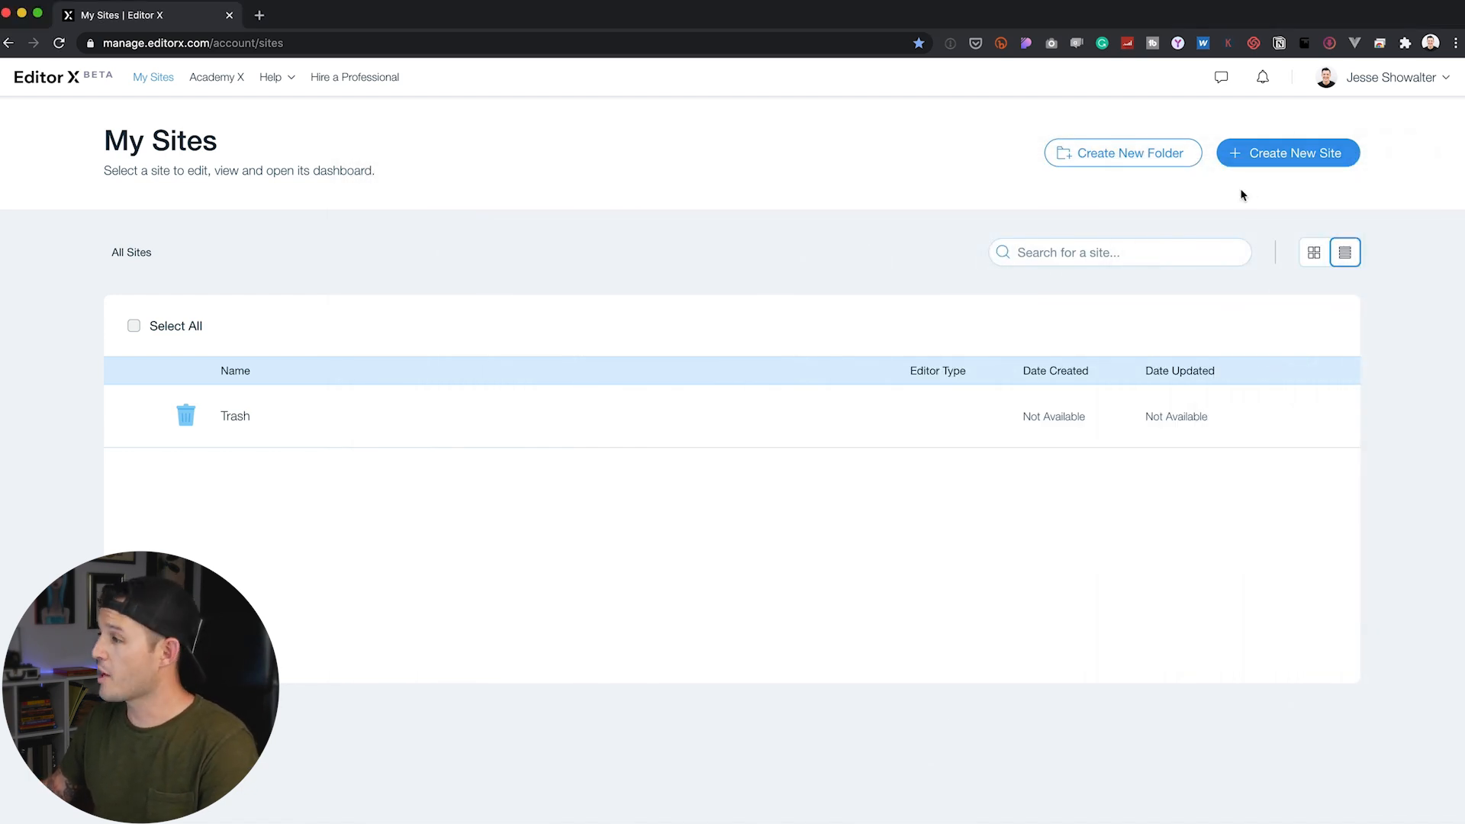
left_click(1295, 158)
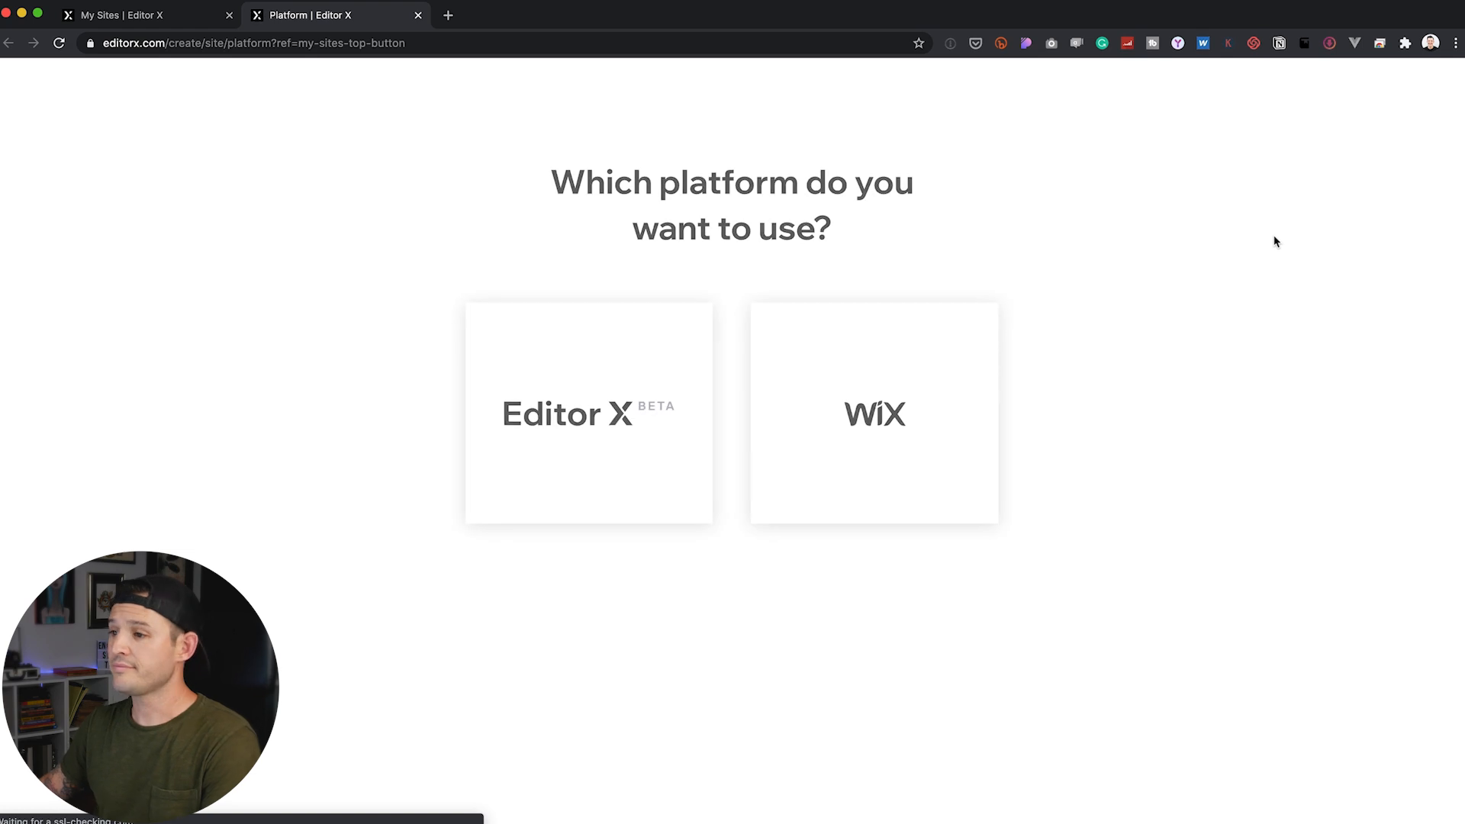
left_click(616, 422)
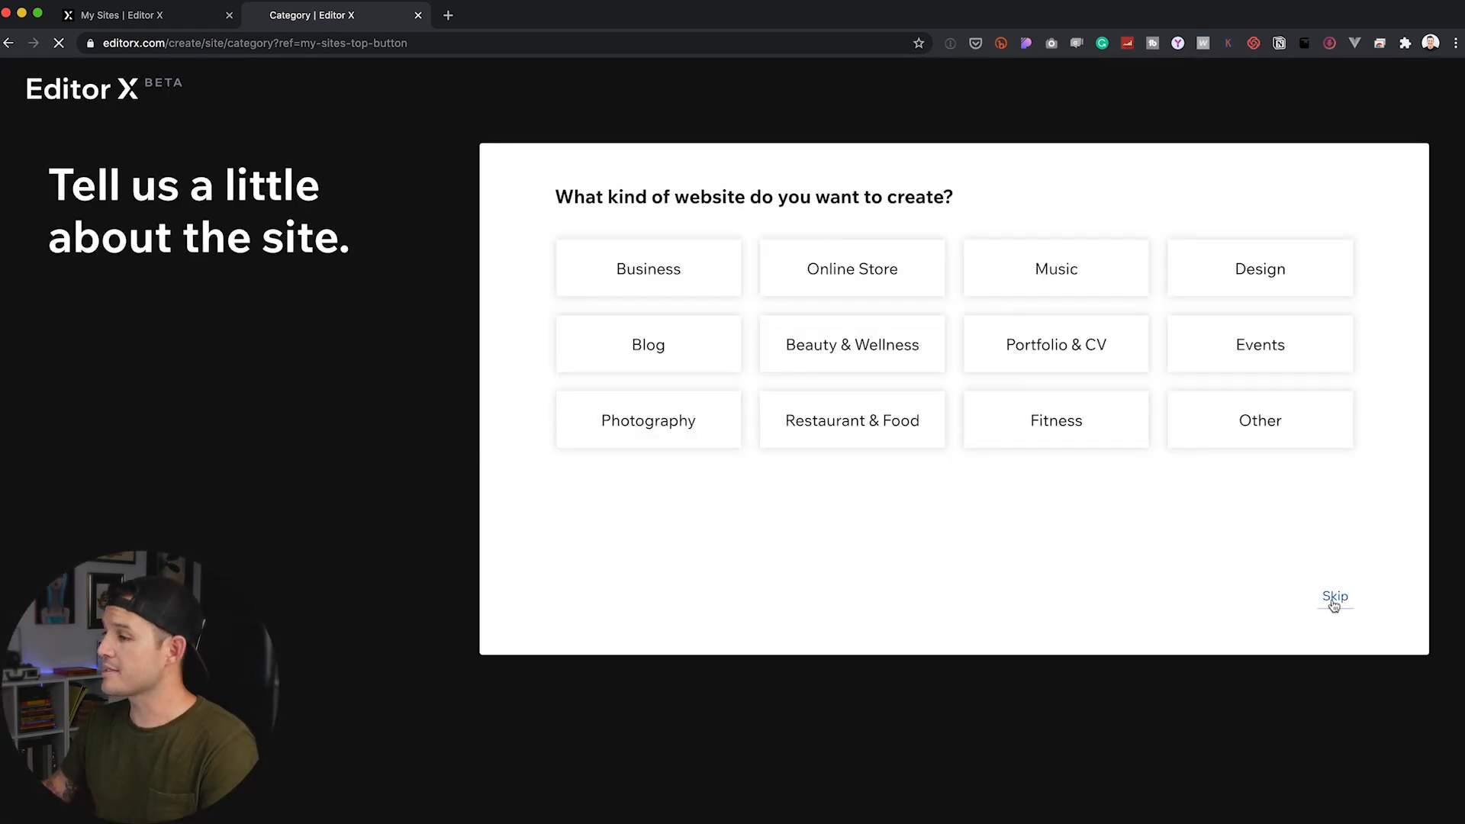
left_click(1334, 600)
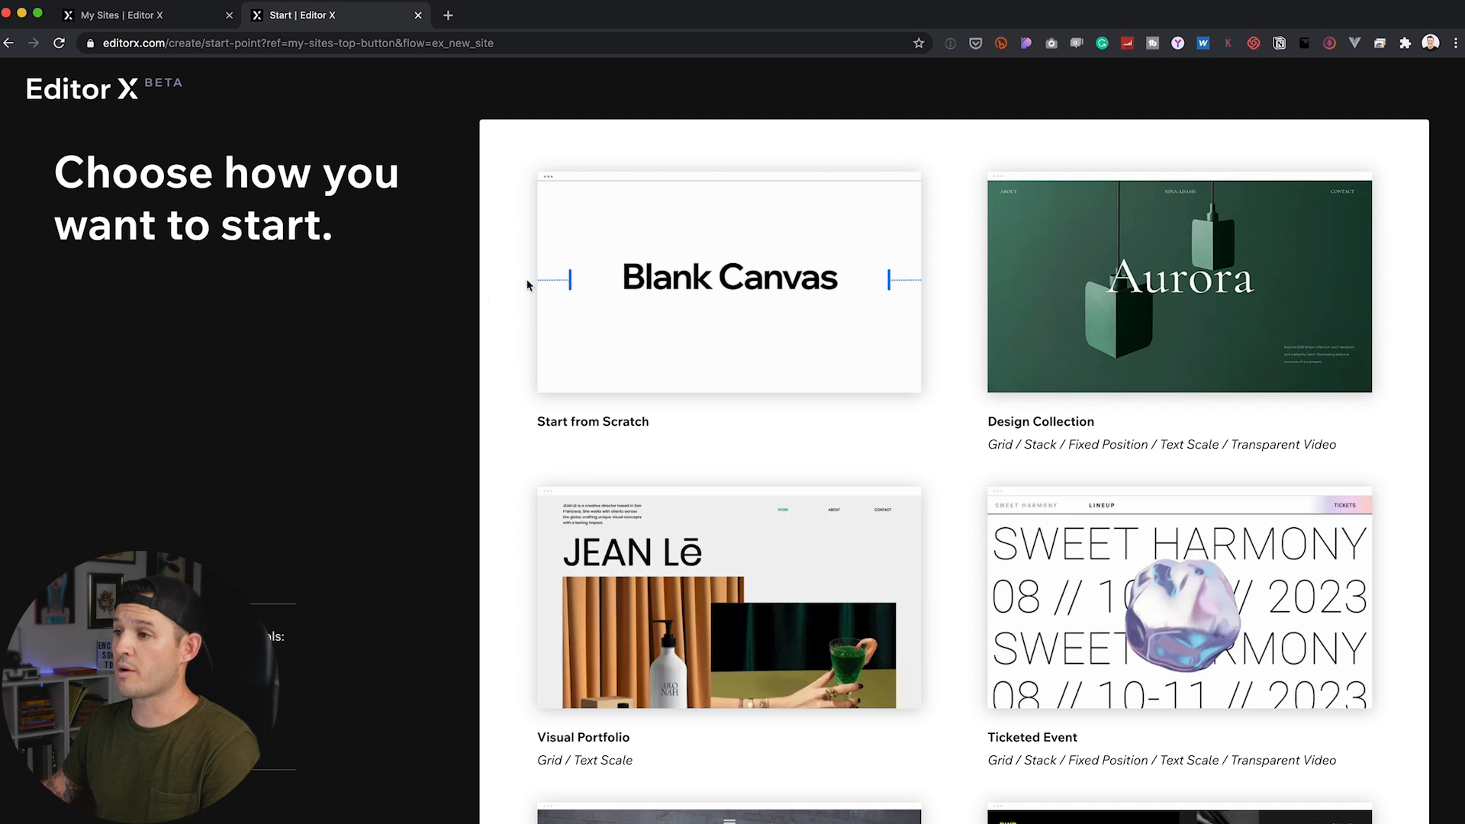
mouse_move(881, 289)
left_click(731, 286)
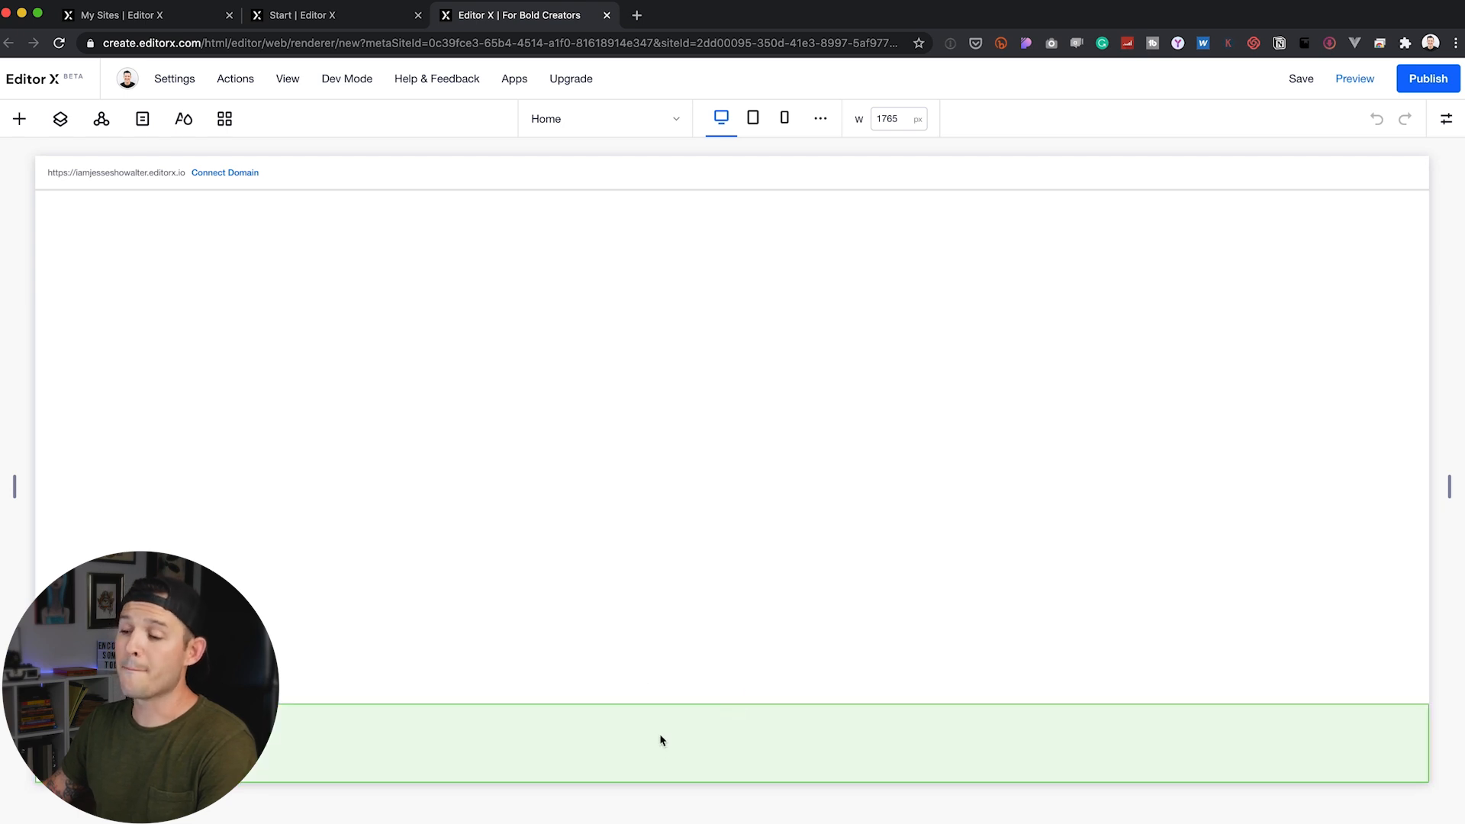
Step: Switch to Adobe XD, sample the mockup footer's background colour, and return to the site editor in Chrome
key("super+Tab")
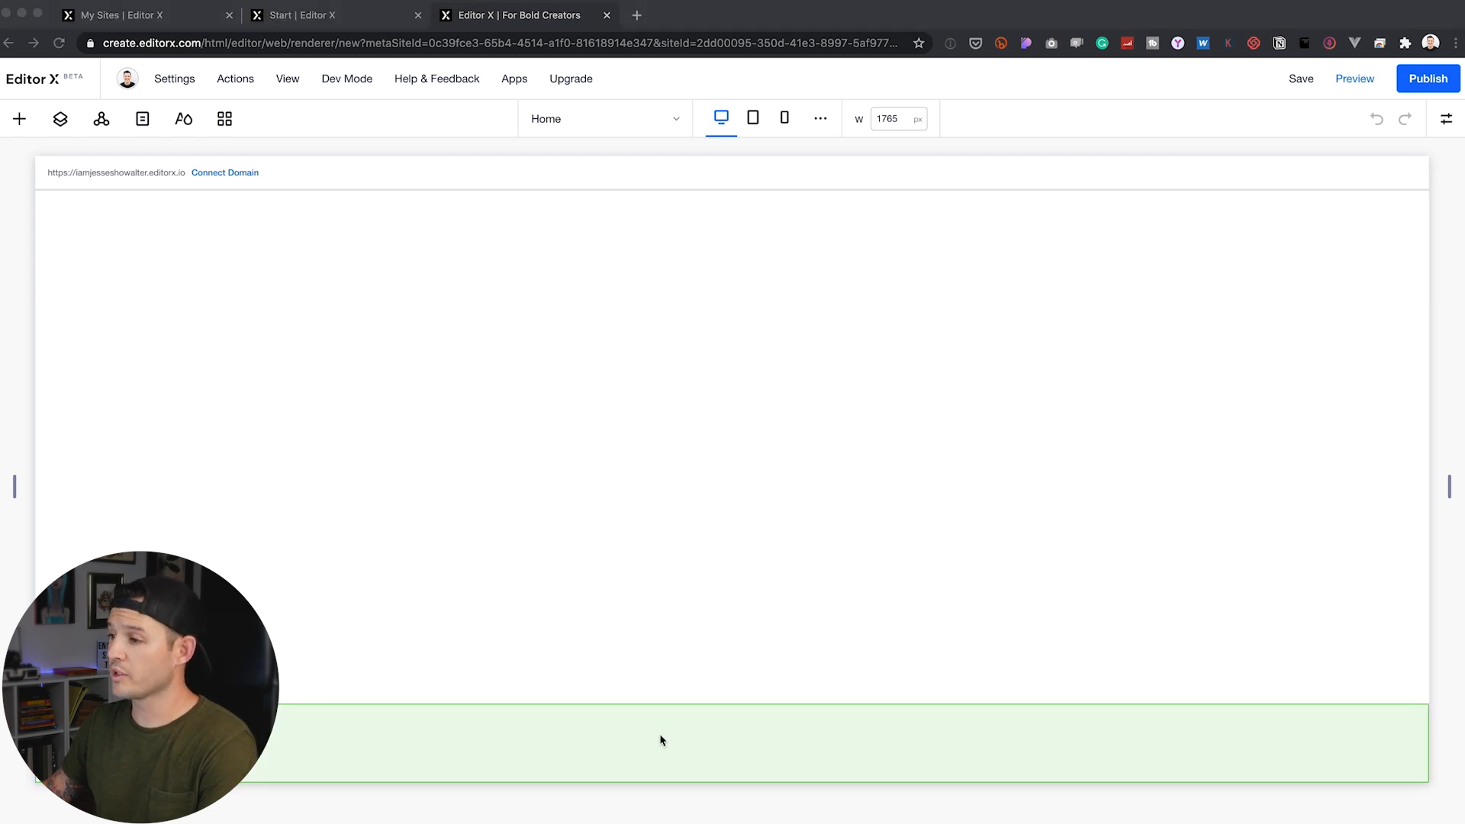
scroll(683, 697, "down", 5)
scroll(682, 696, "down", 10)
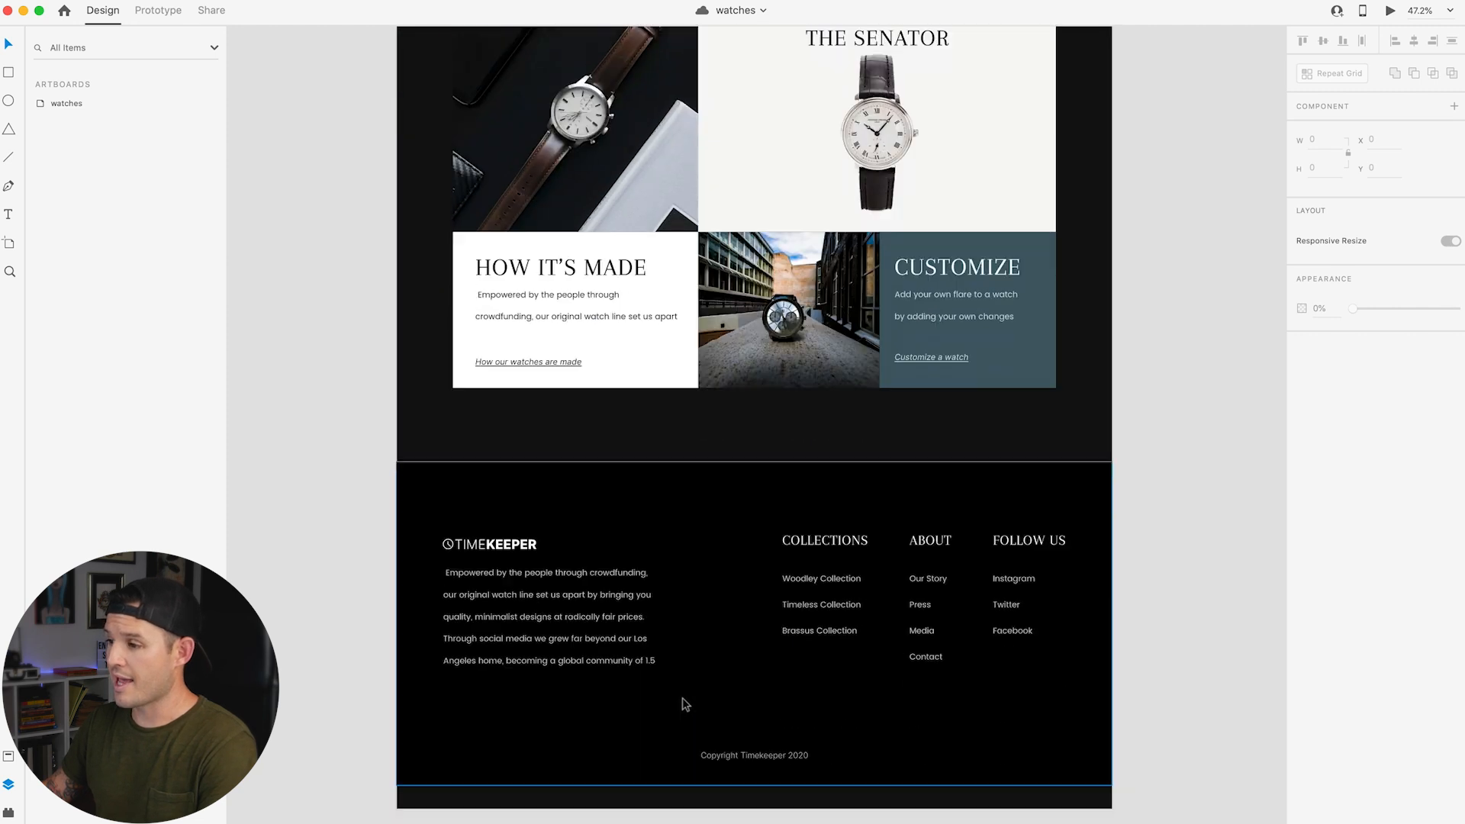
key("shift+super+c")
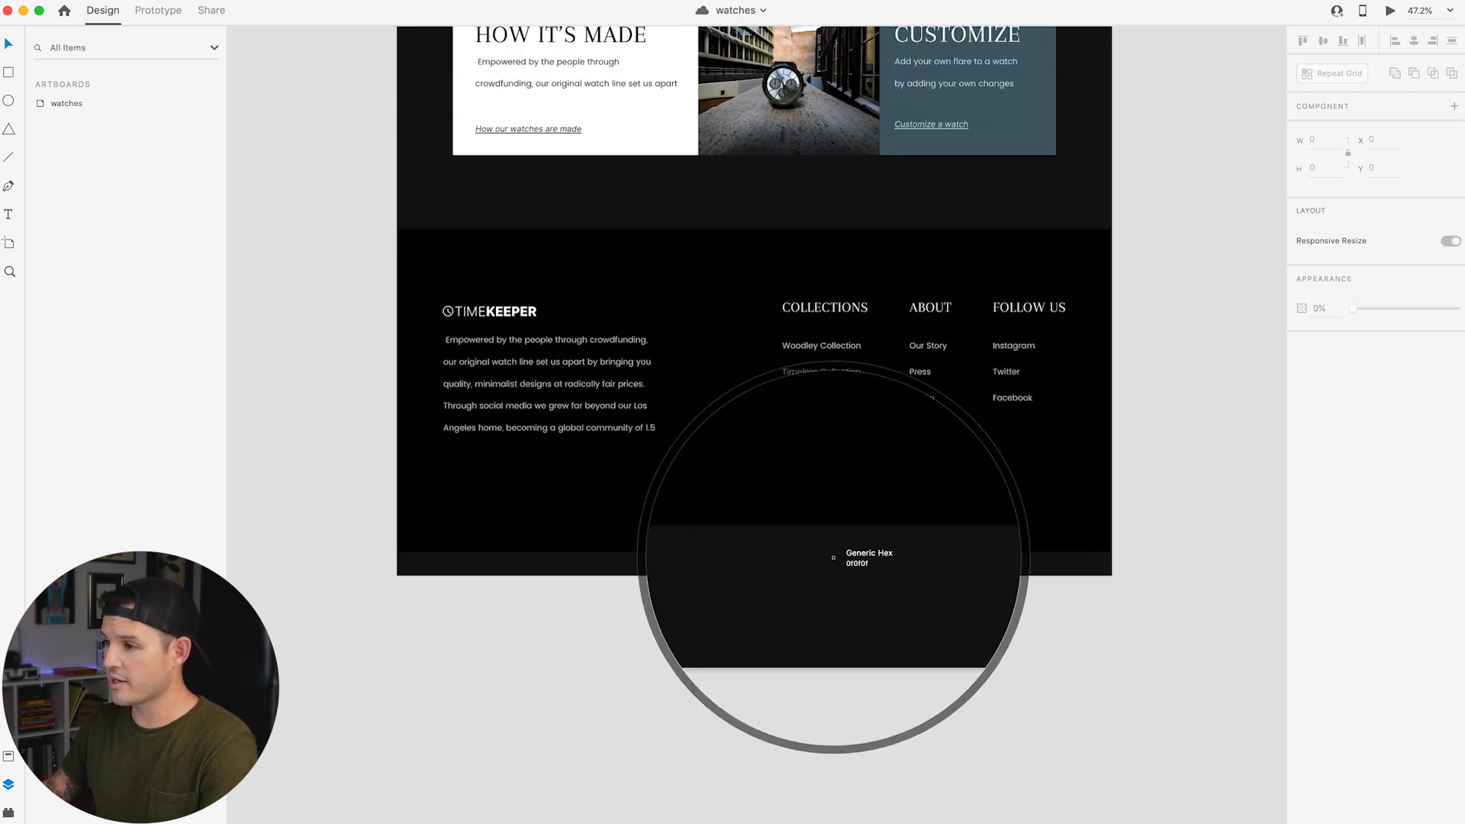
left_click(758, 471)
key("super+Tab")
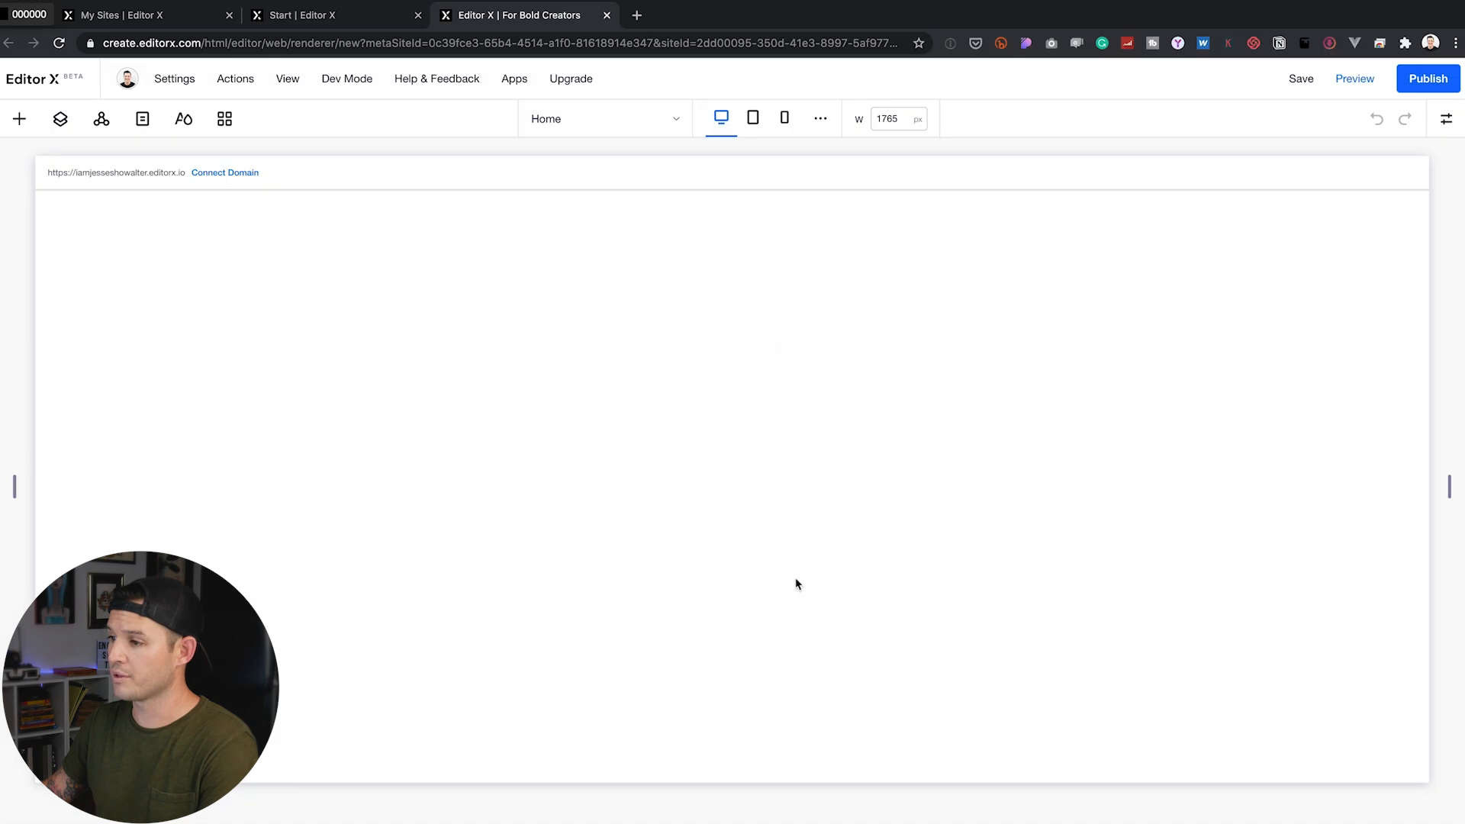
Step: Fill the Master Footer's background with black #000000 at 100% opacity
left_click(704, 752)
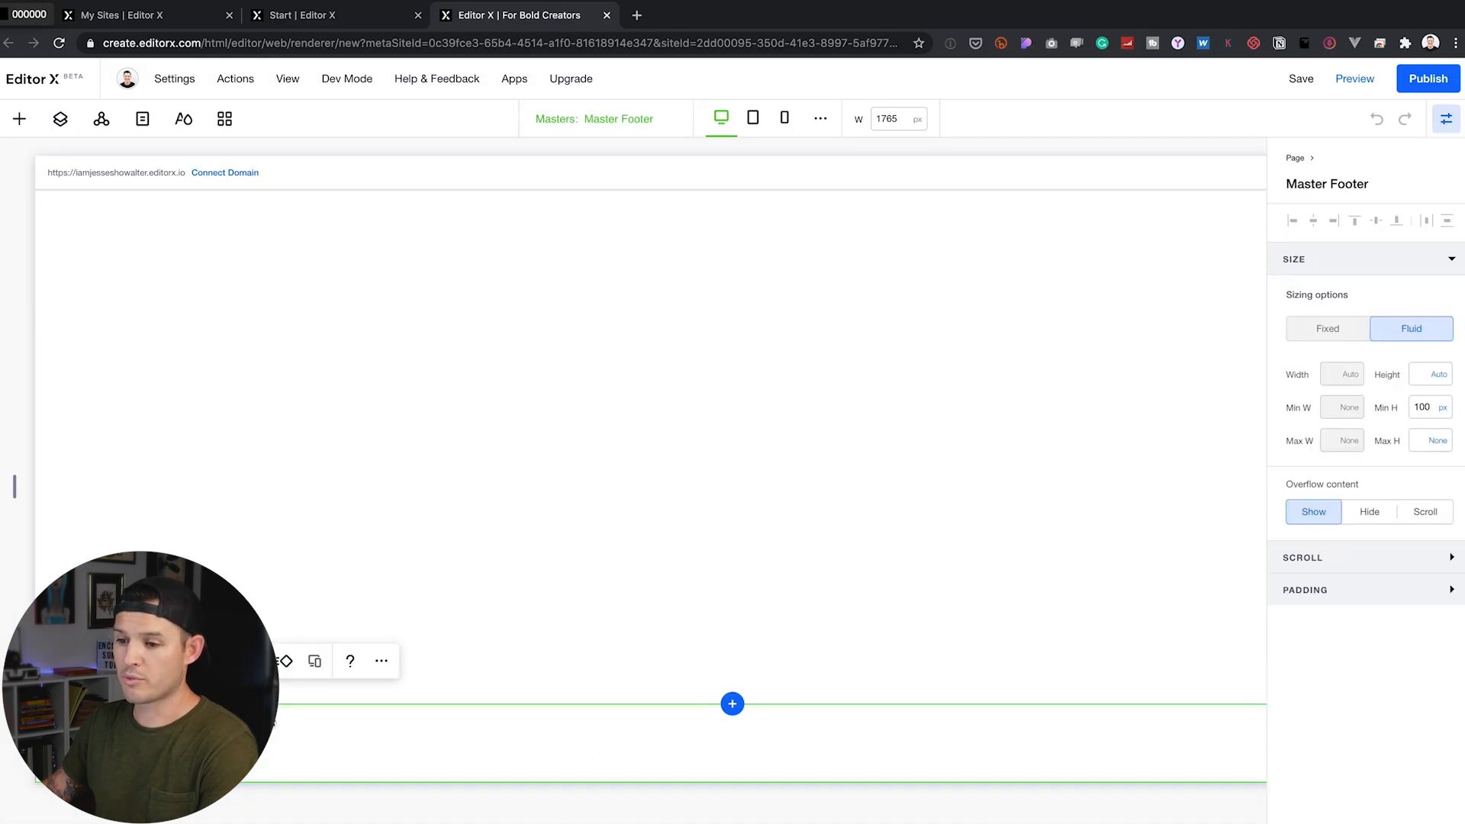
left_click_drag(230, 730, 587, 370)
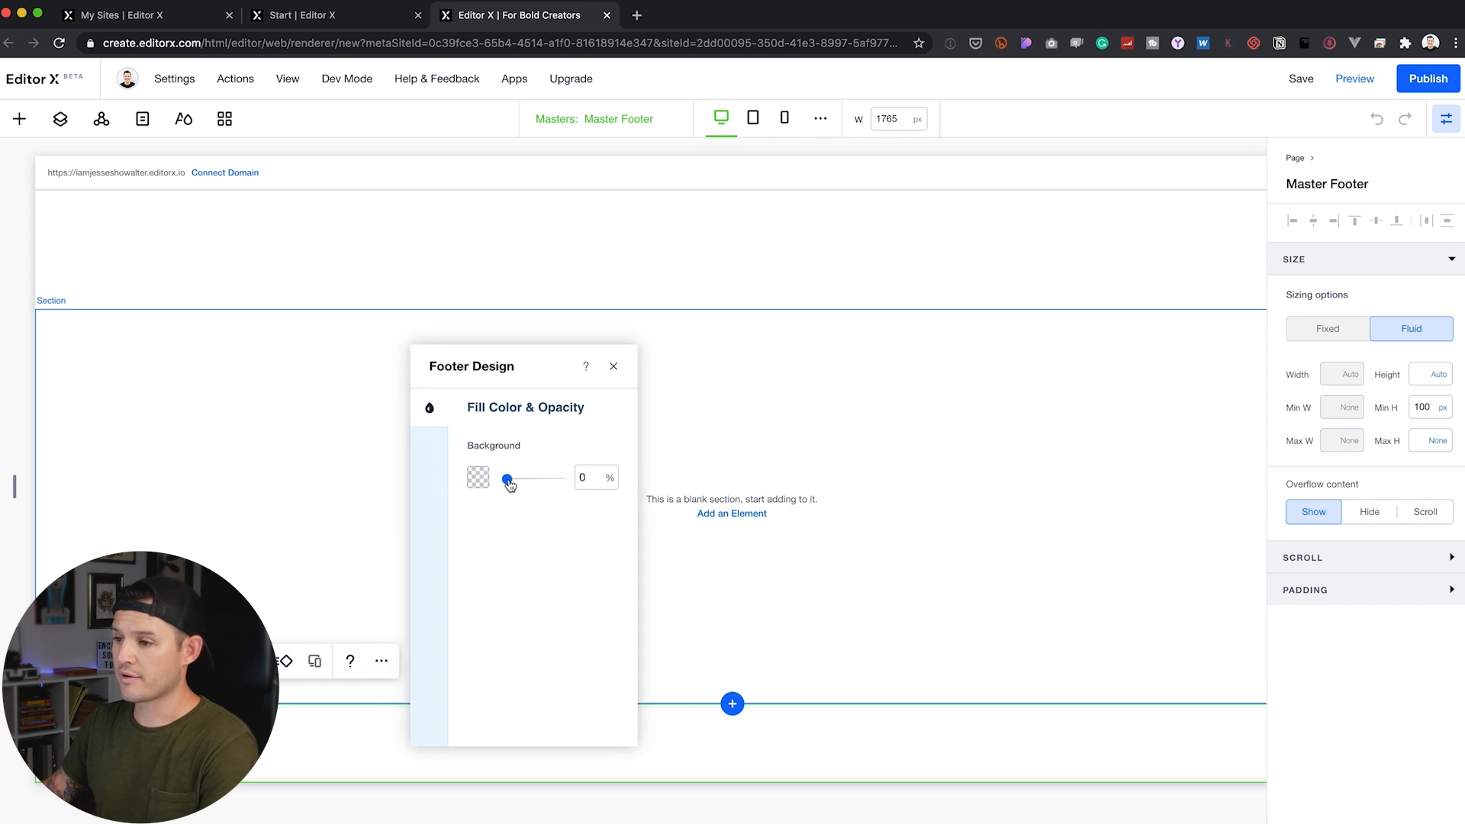
left_click(479, 477)
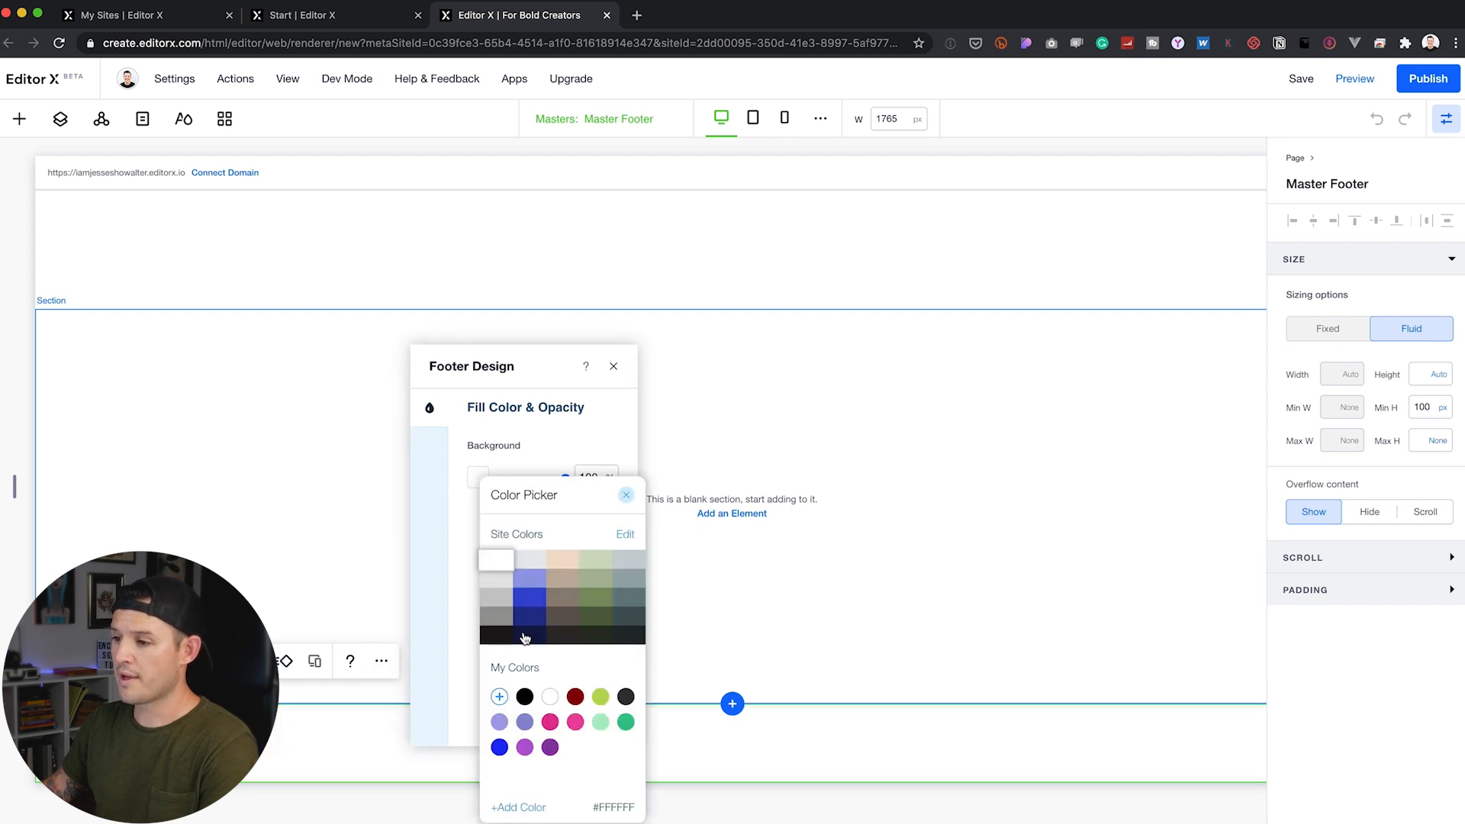
left_click(493, 637)
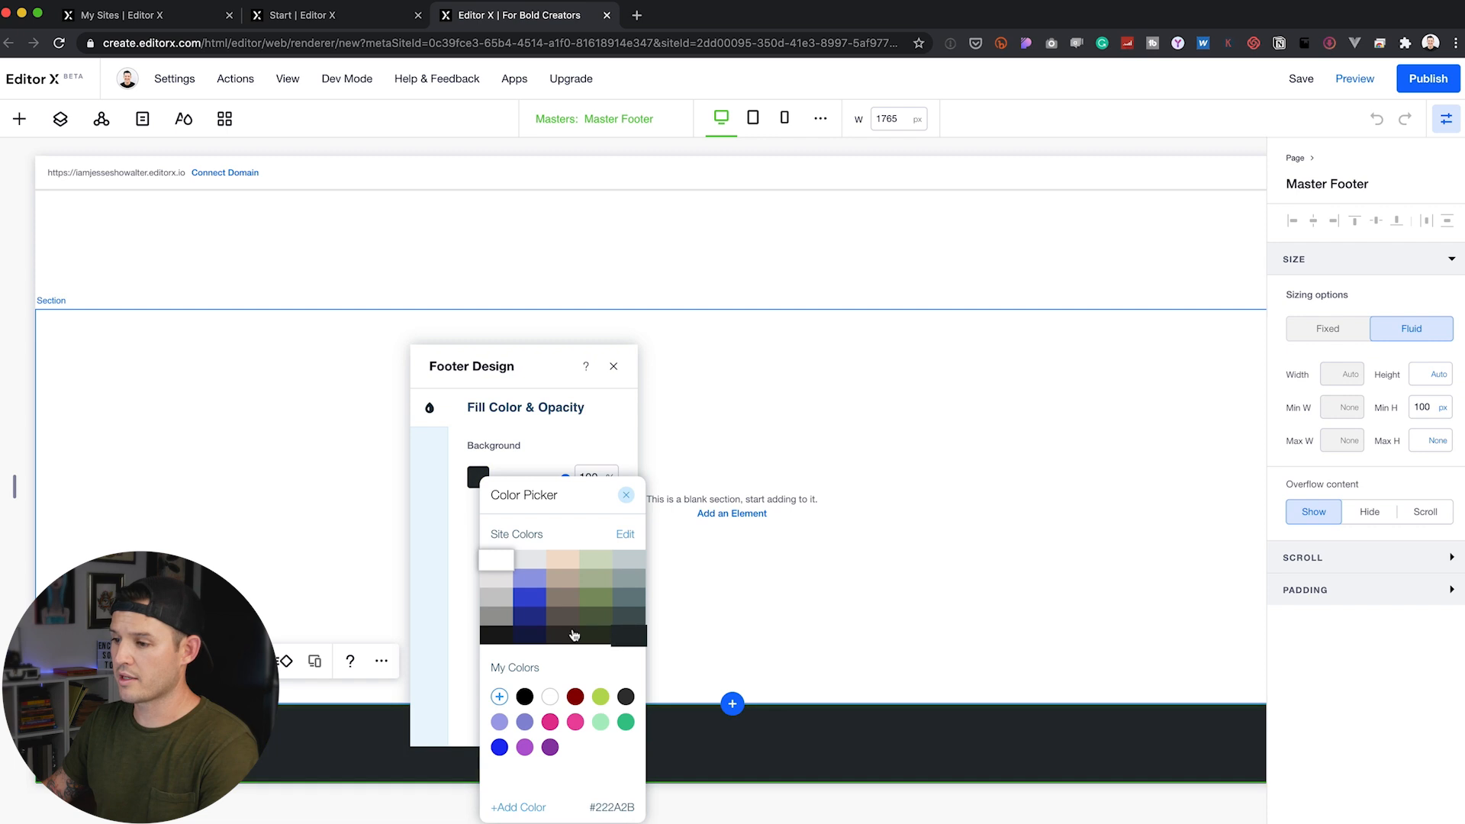
left_click(530, 697)
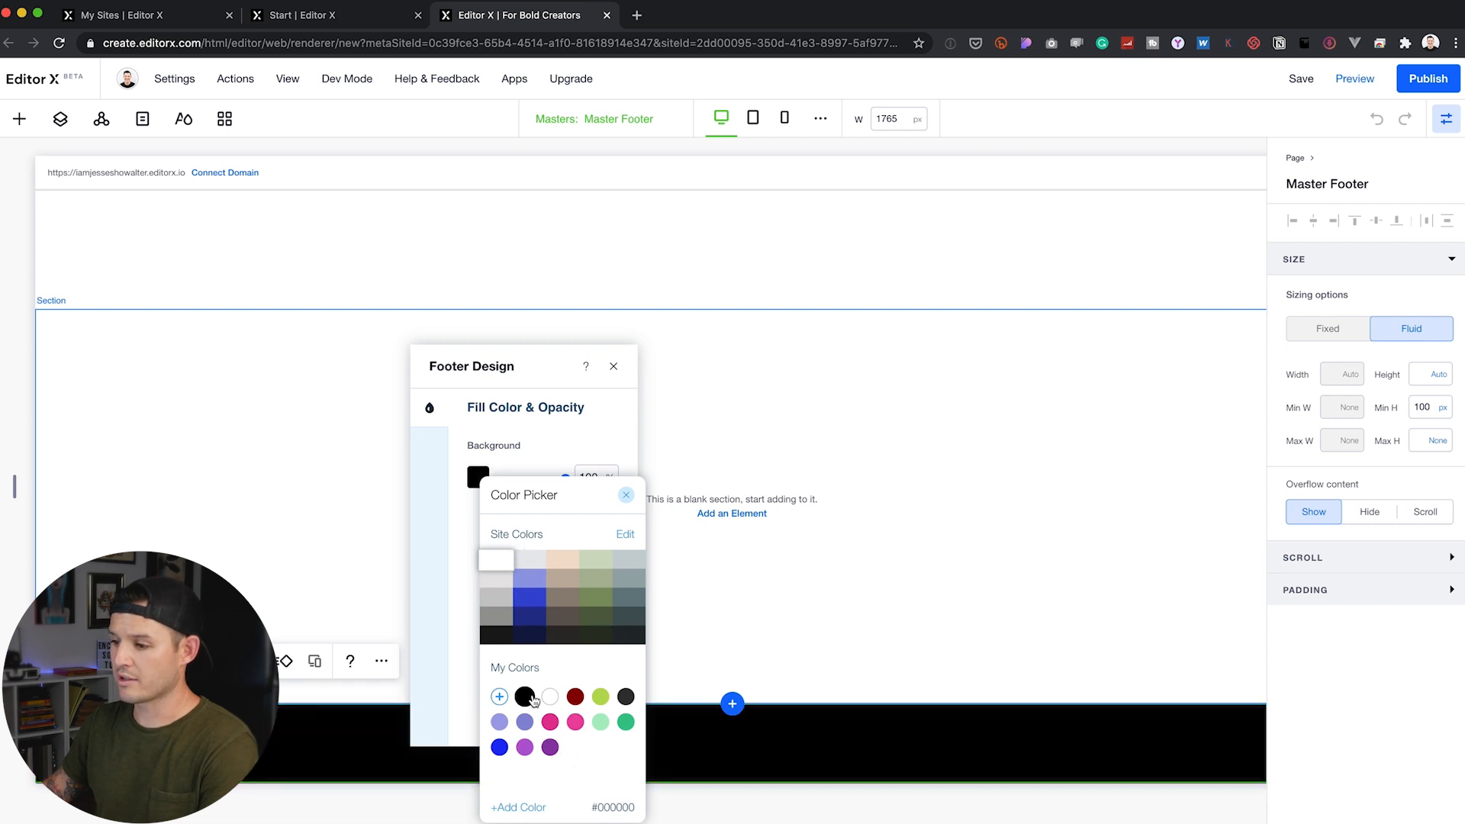
left_click(875, 656)
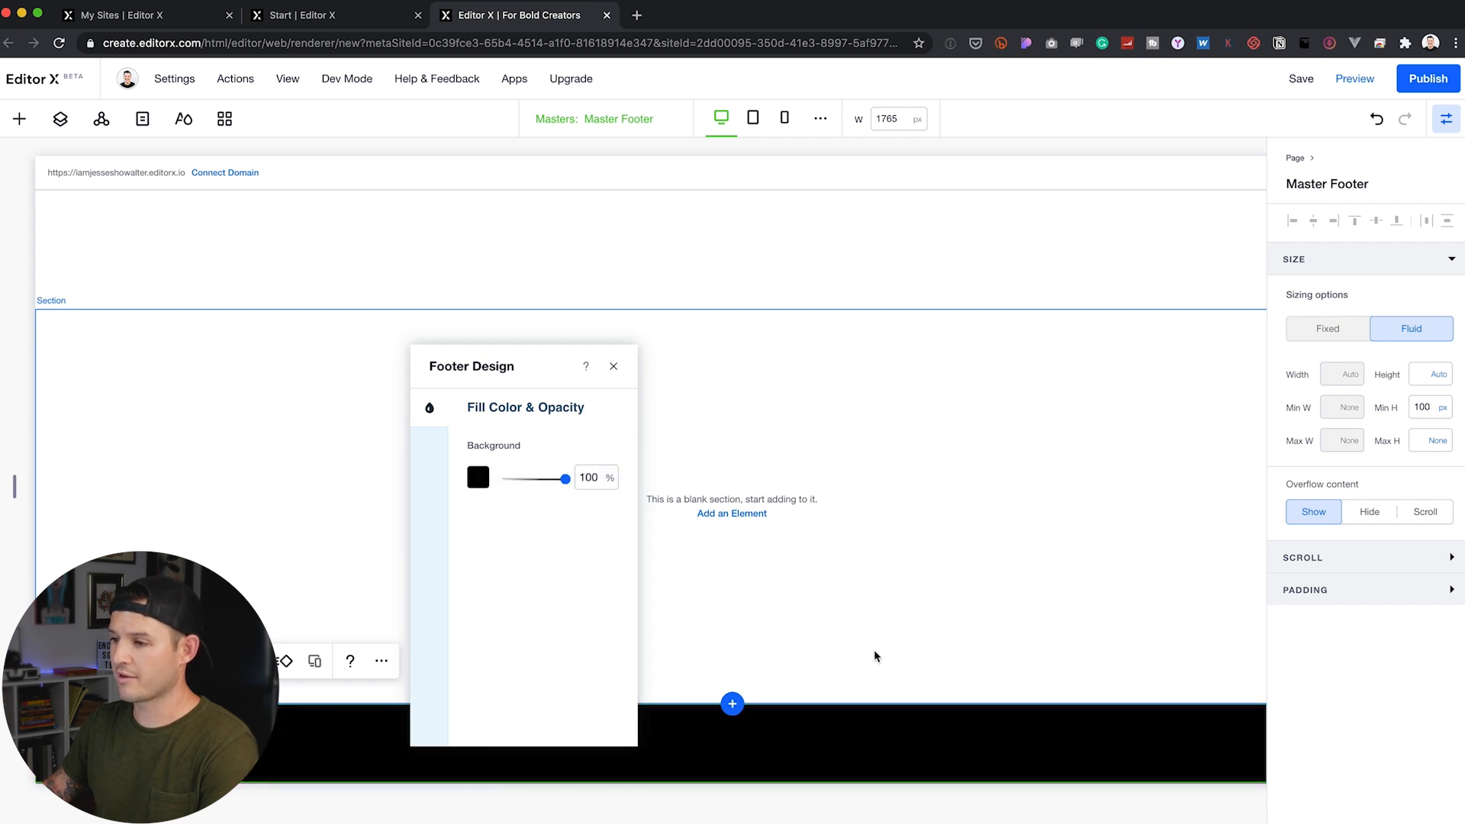
left_click(617, 367)
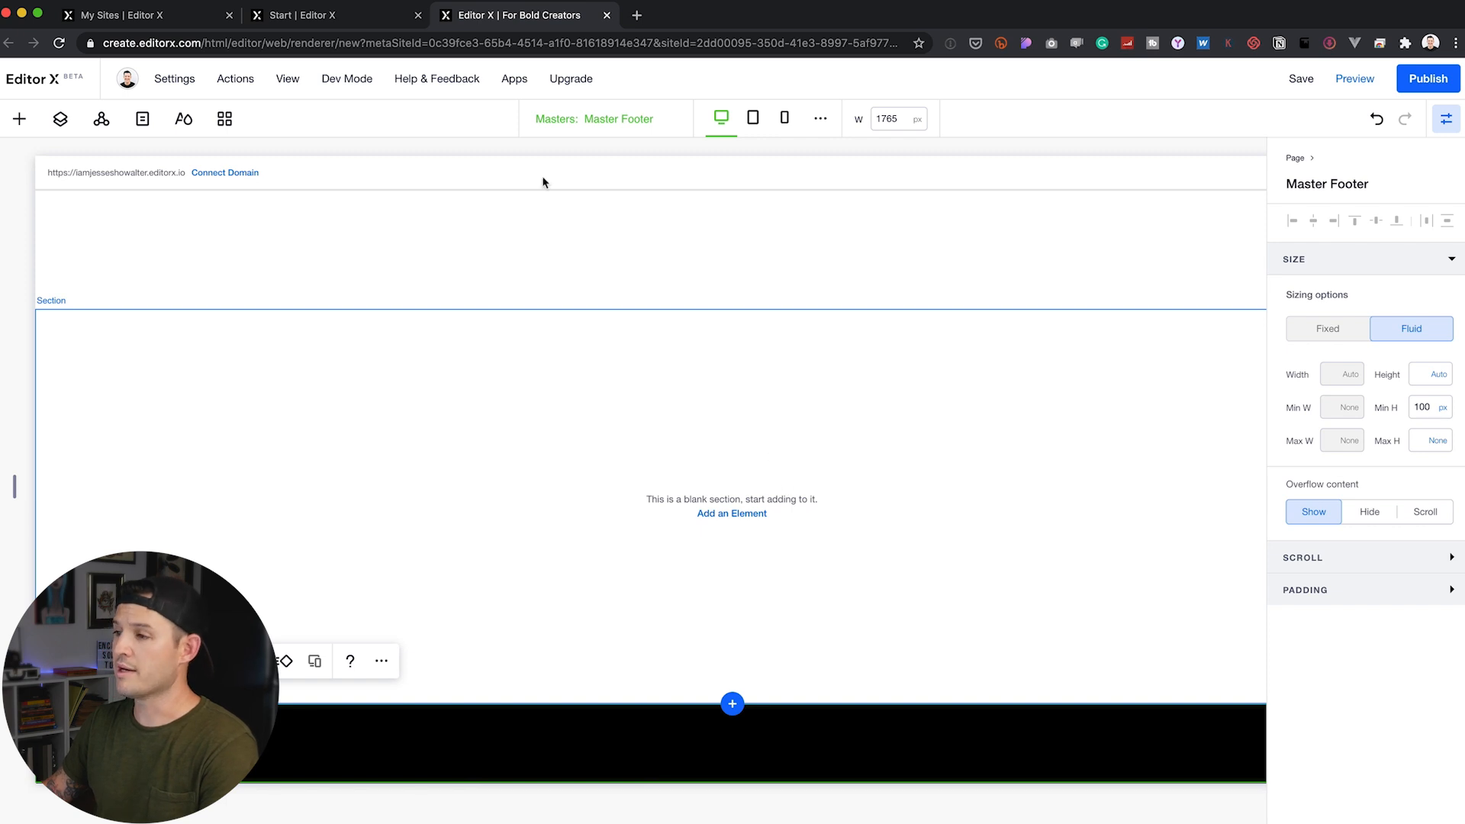
Step: Switch to Adobe XD and review the watches mockup from the footer back up to the hero section
key("super+Tab")
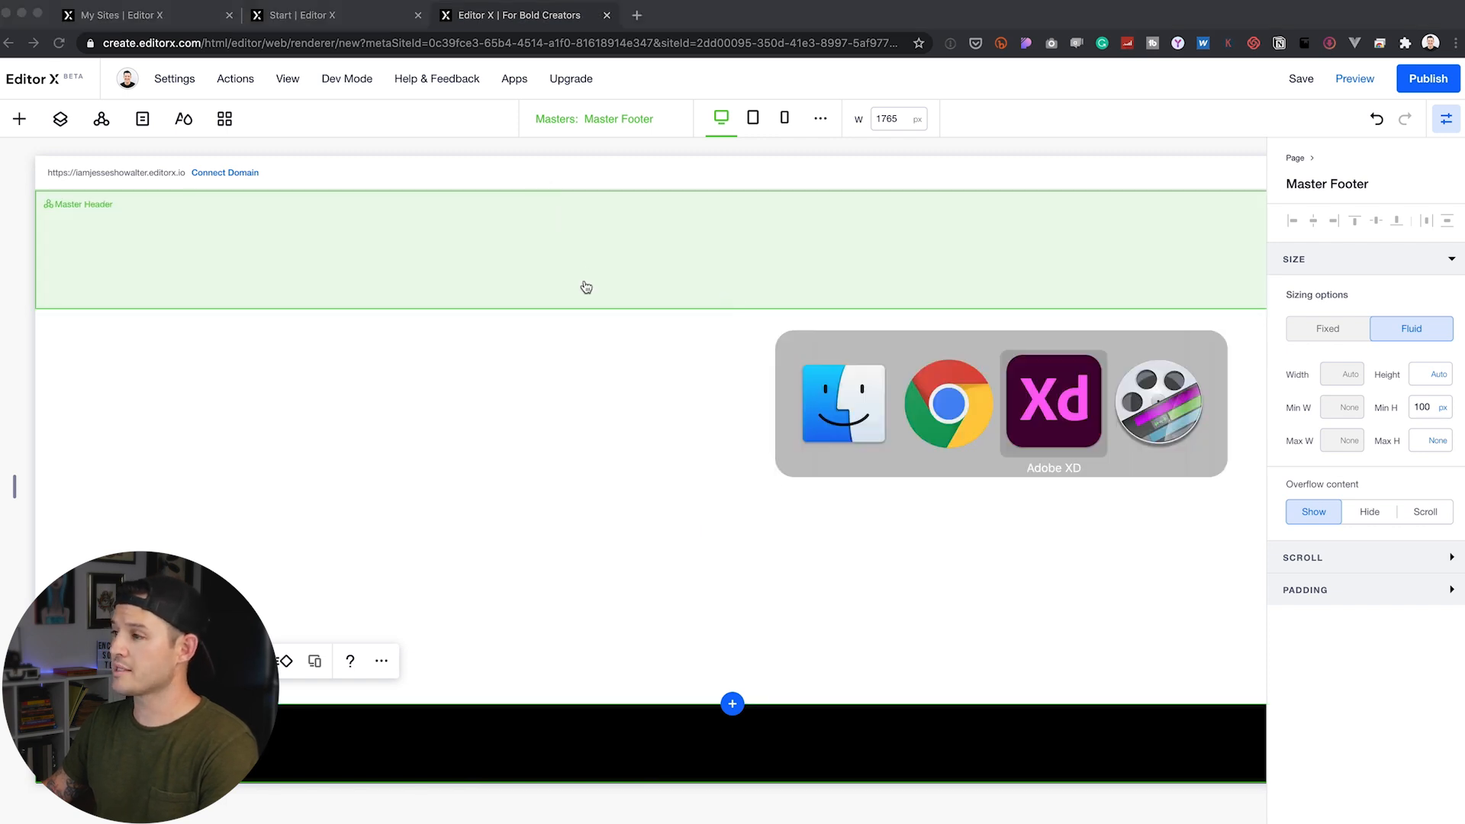
left_click(1010, 408)
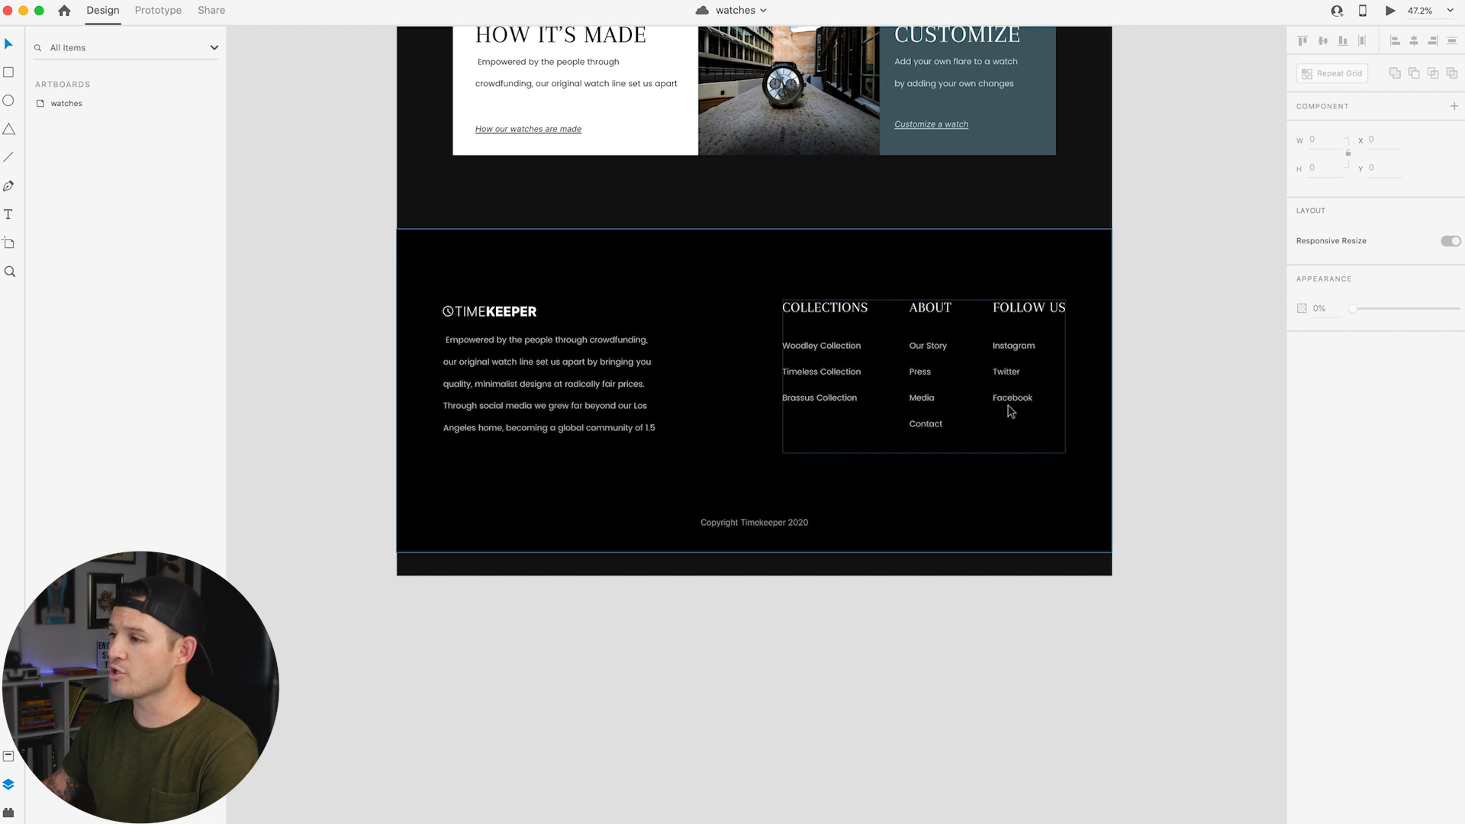
scroll(1010, 373, "up", 15)
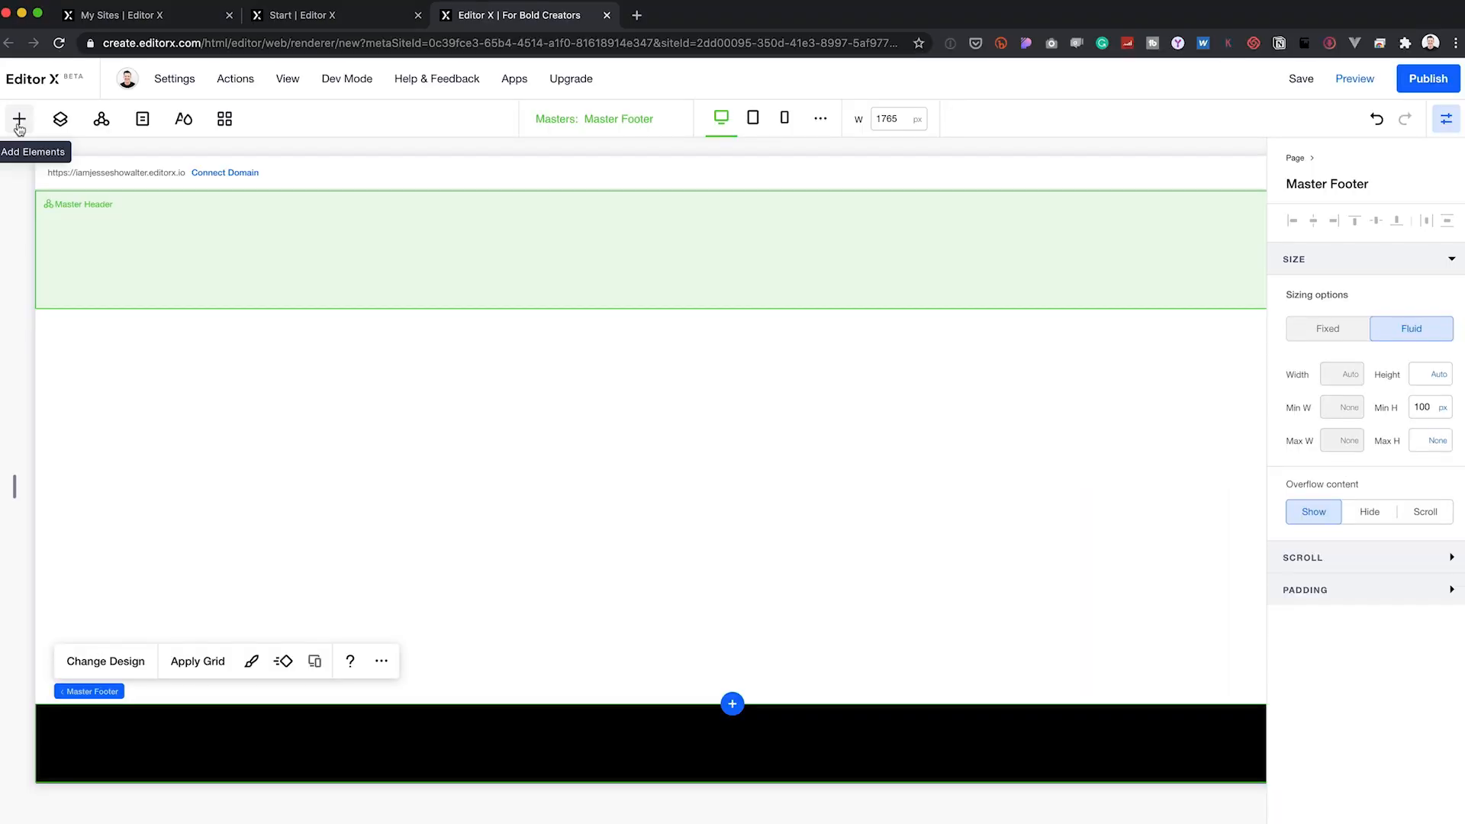
Step: Delete the page named New Page from the site's main pages
left_click(142, 118)
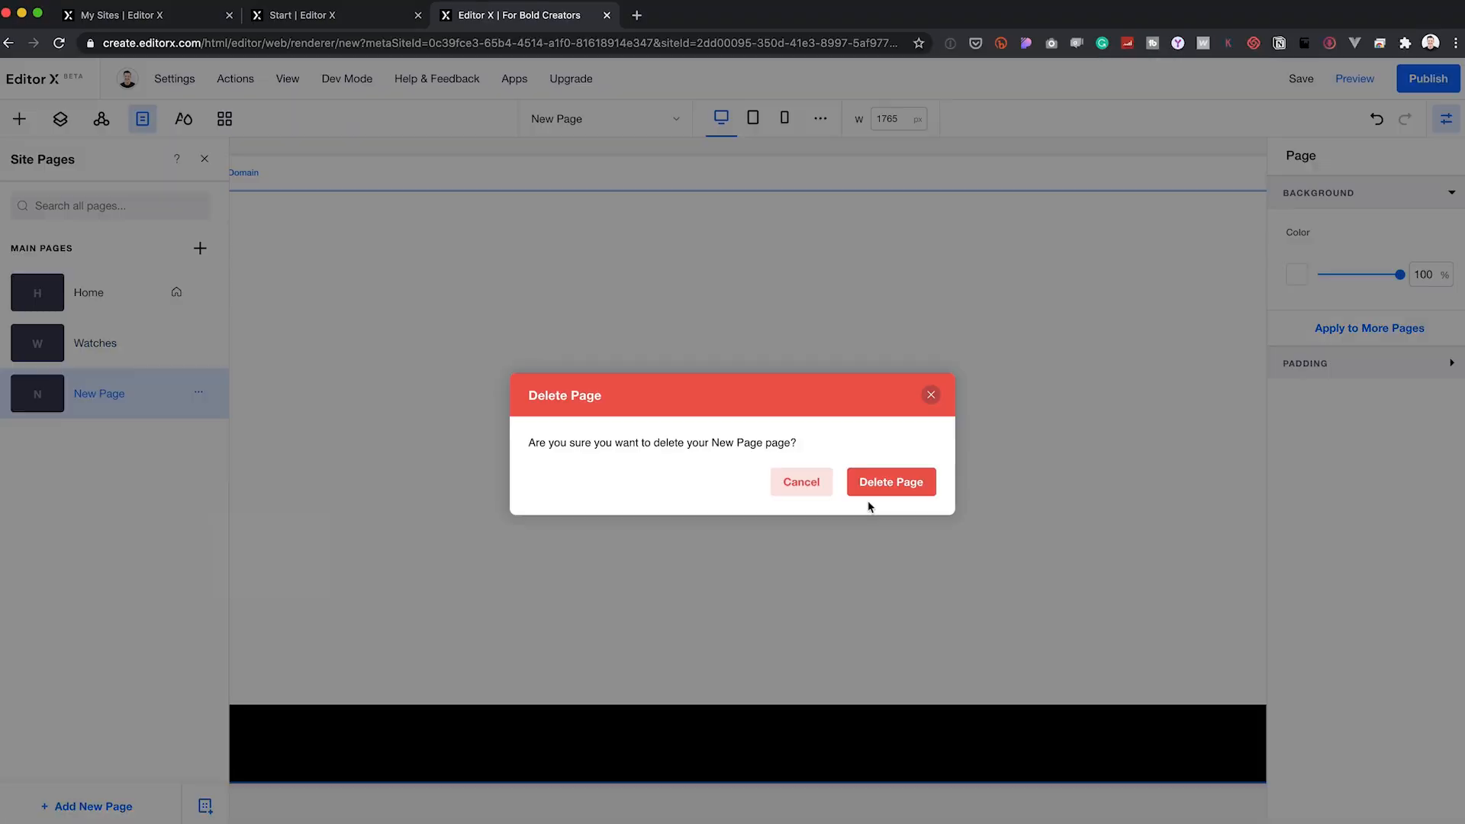
left_click(870, 492)
Step: Add the designed welcome section titled Make a Difference Today to the Watches page
left_click(19, 118)
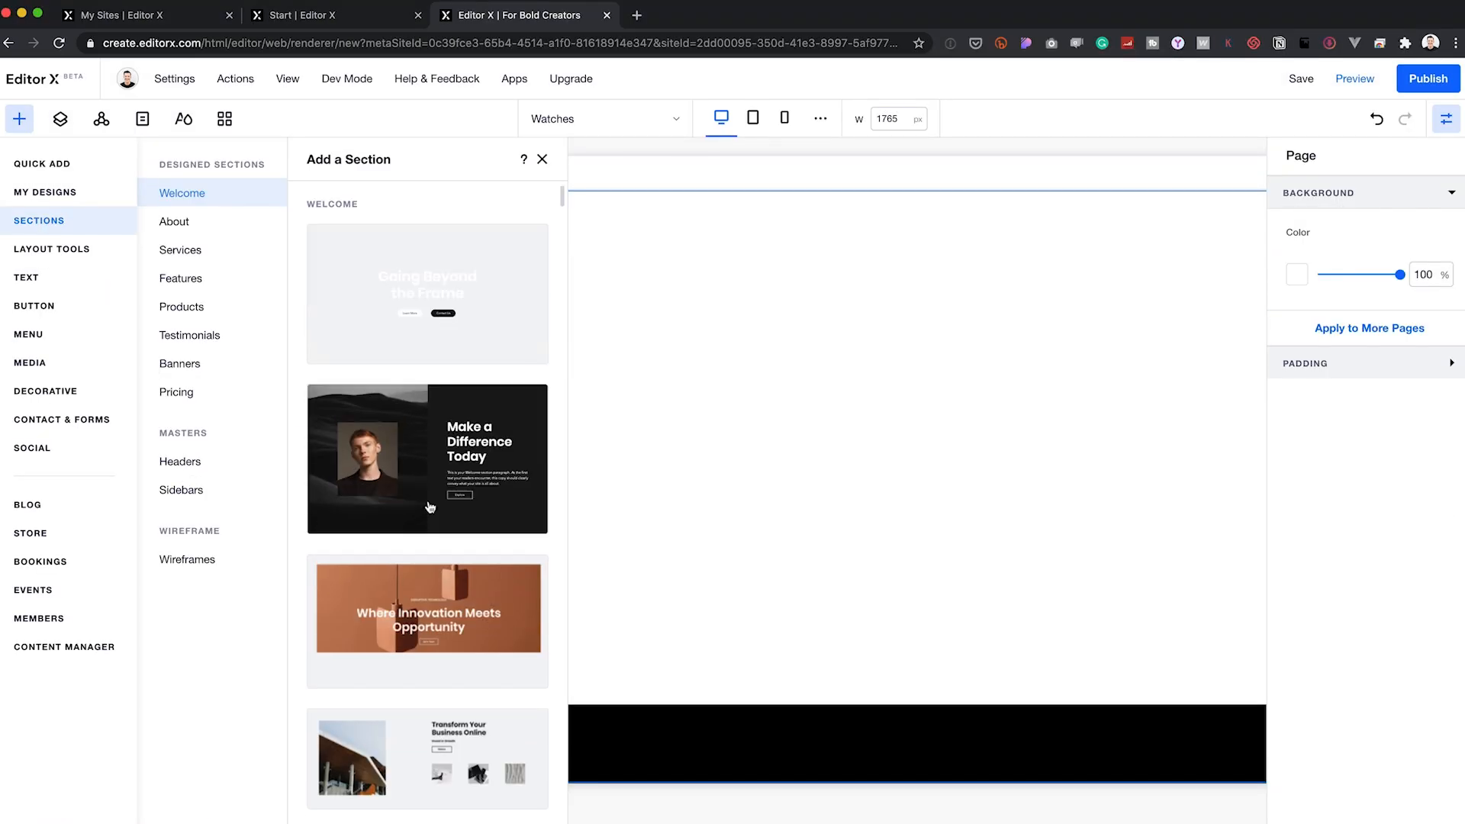
left_click_drag(428, 298, 817, 376)
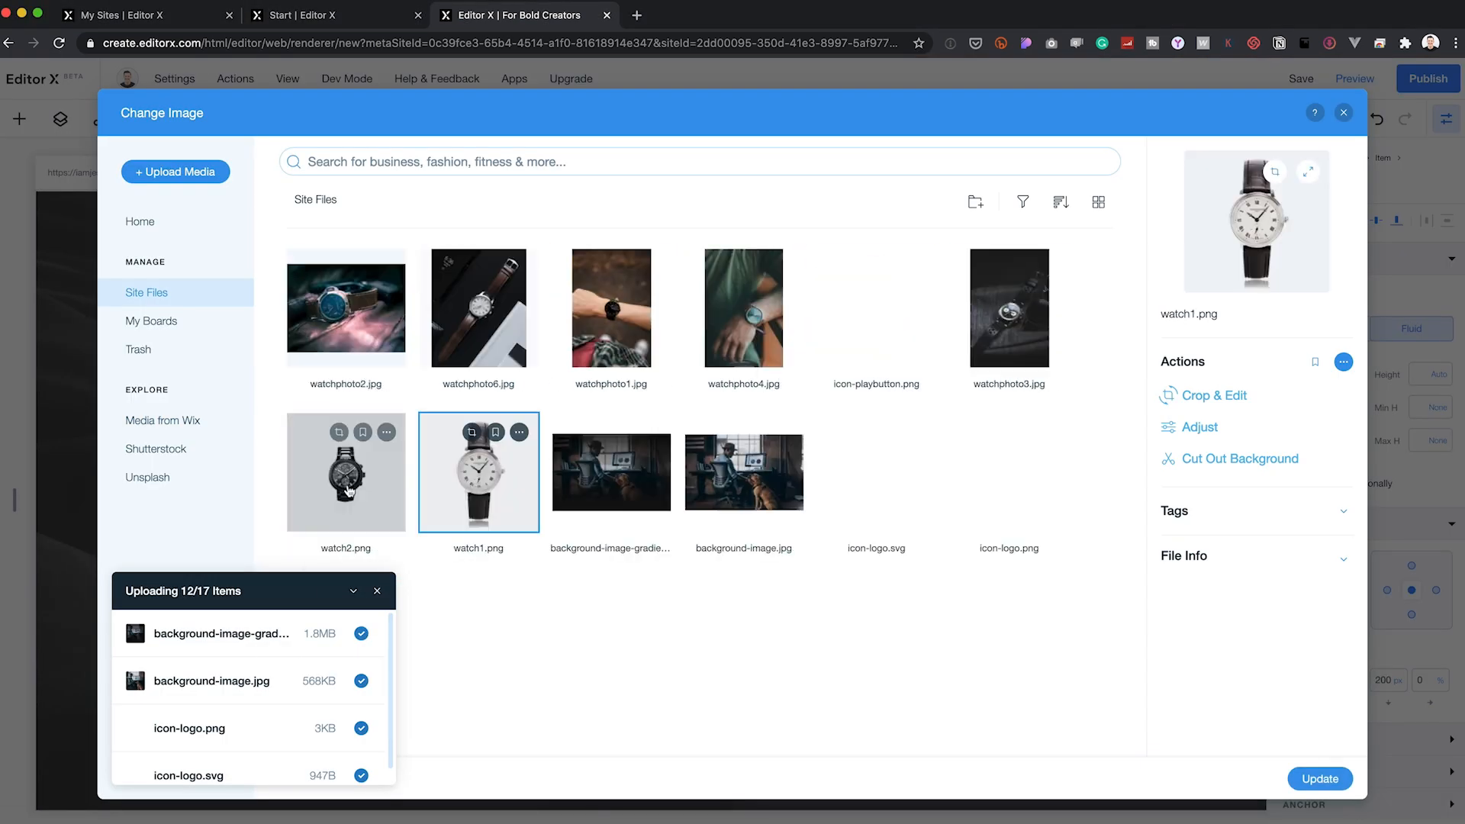
Step: Review the welcome sections on the Bands and Watches pages and open the Home page
left_click(142, 118)
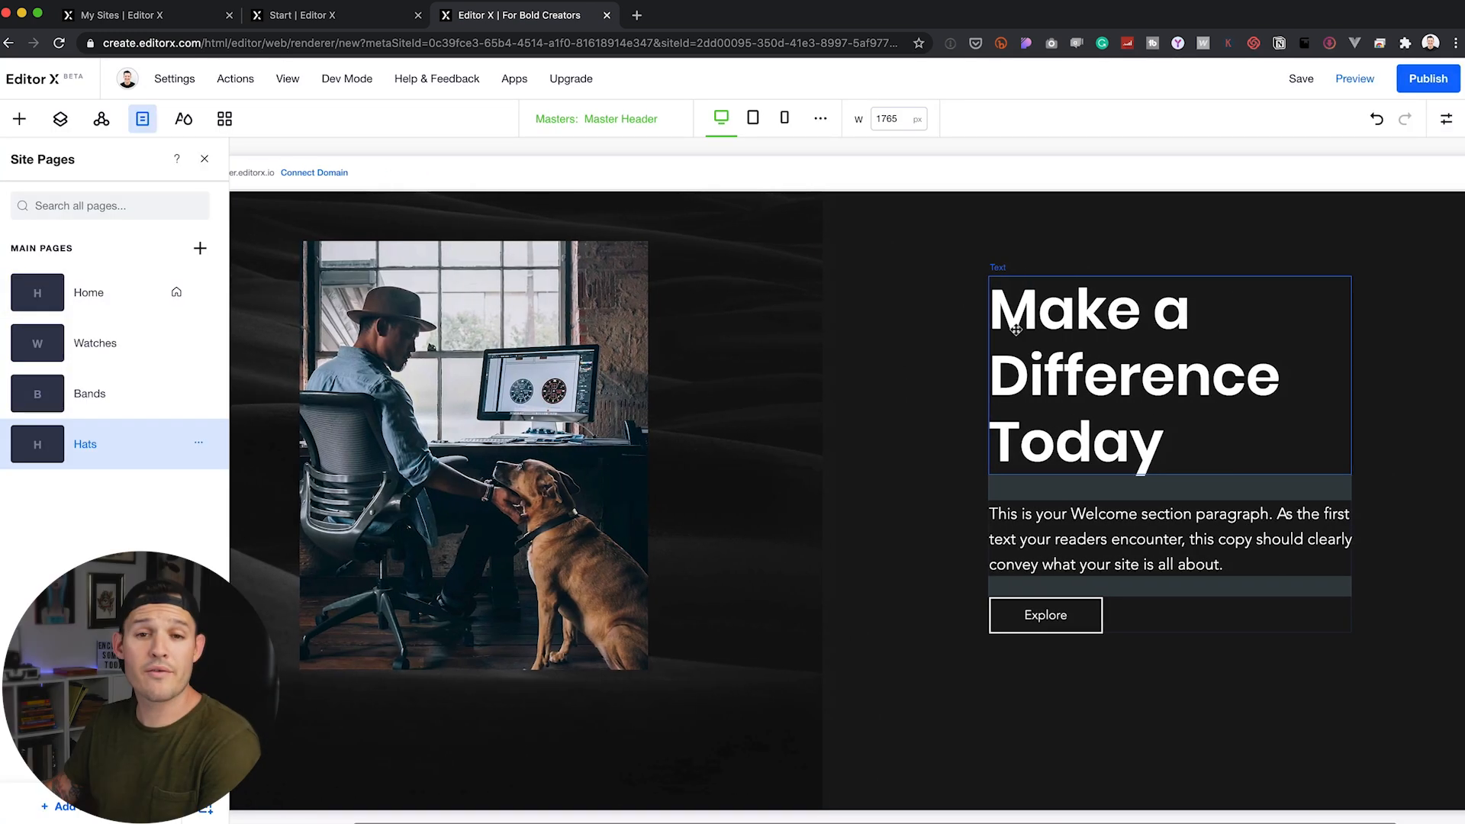
left_click(108, 405)
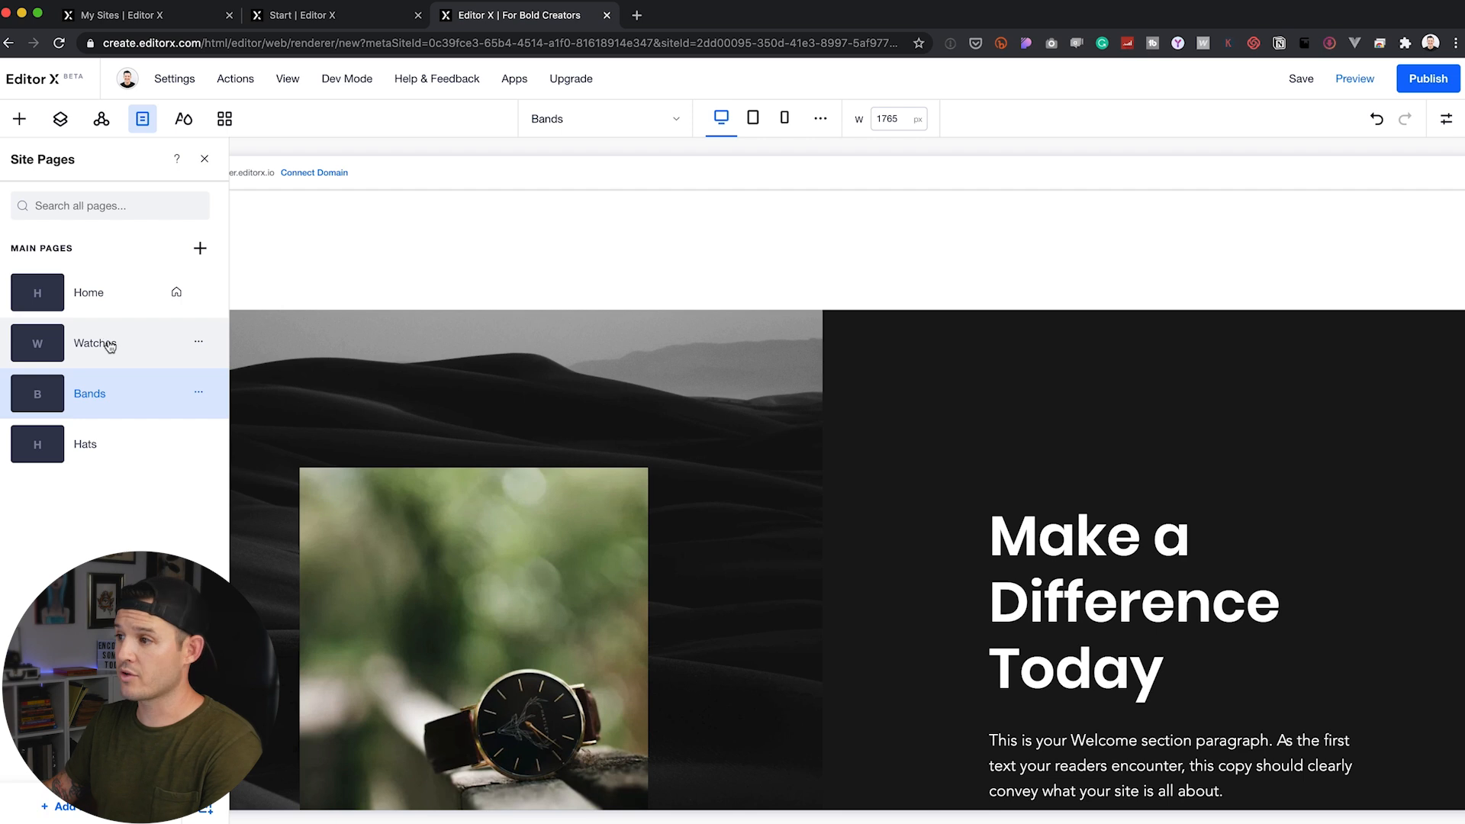
left_click(88, 341)
scroll(549, 407, "down", 4)
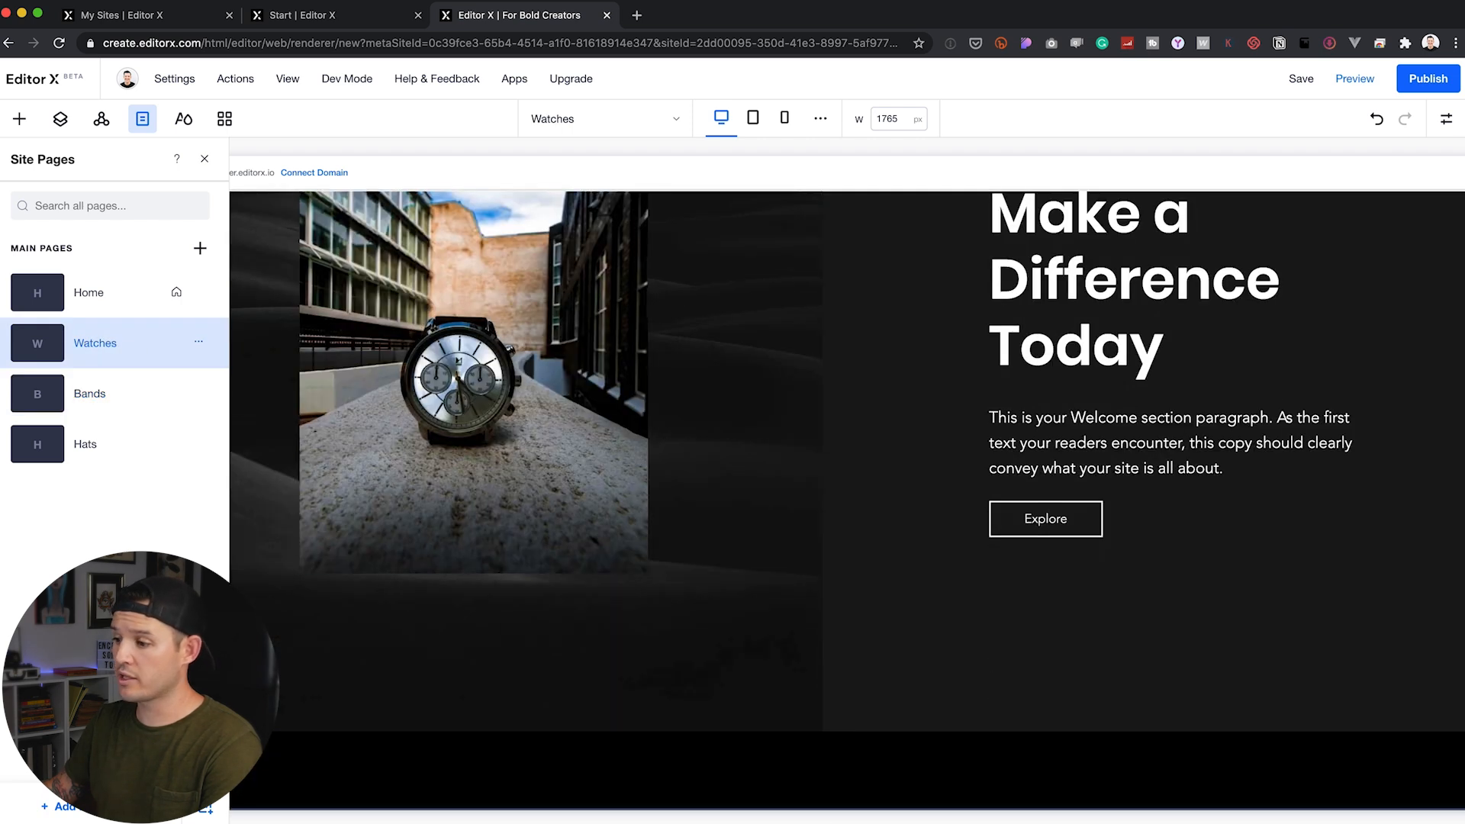
scroll(534, 376, "up", 4)
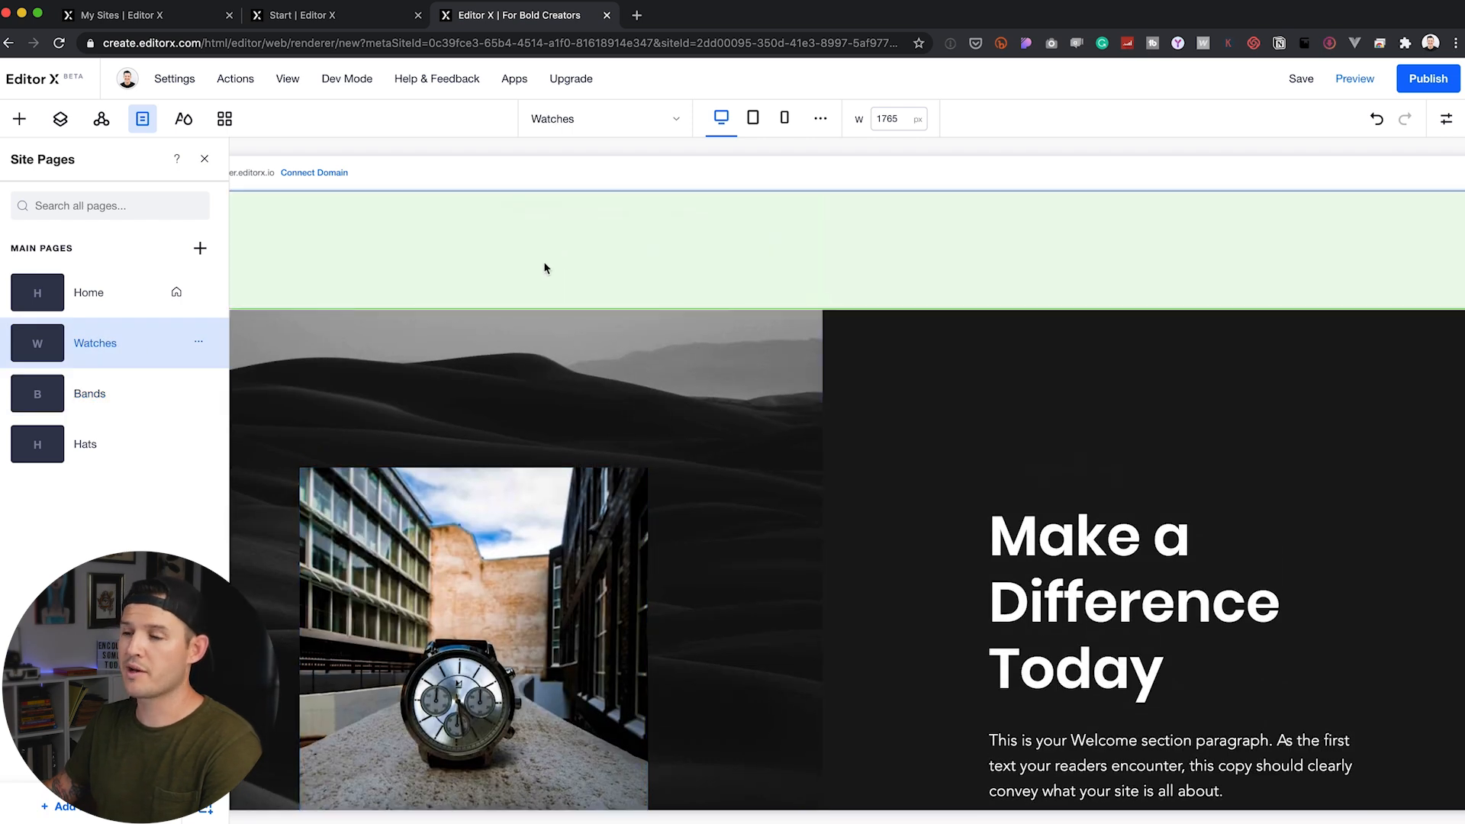
left_click(96, 293)
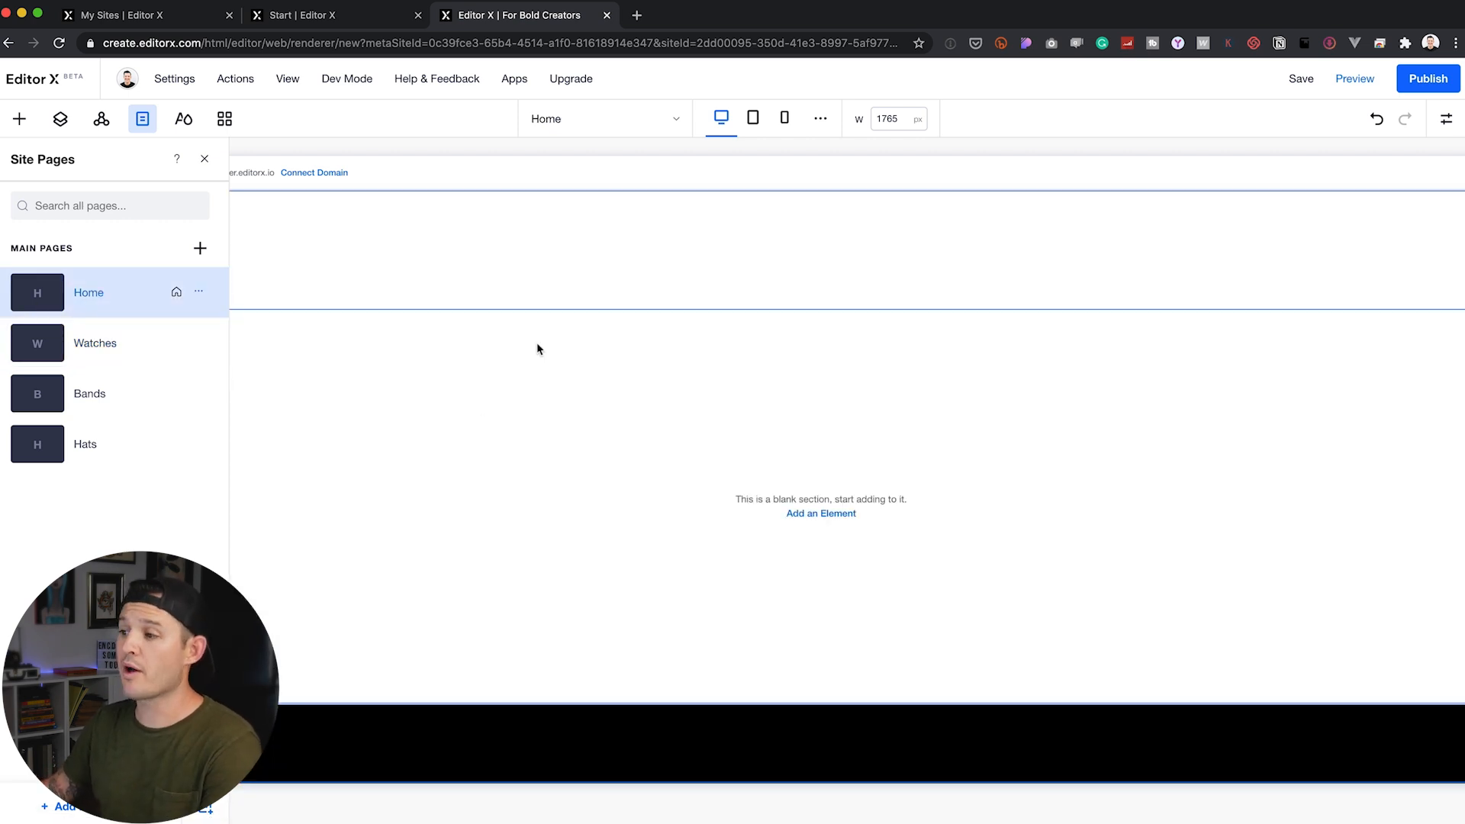
Step: Check the header design in the Adobe XD mockup, return to the site editor in Chrome, and delete the Master Header from the Home page
key("super+Tab")
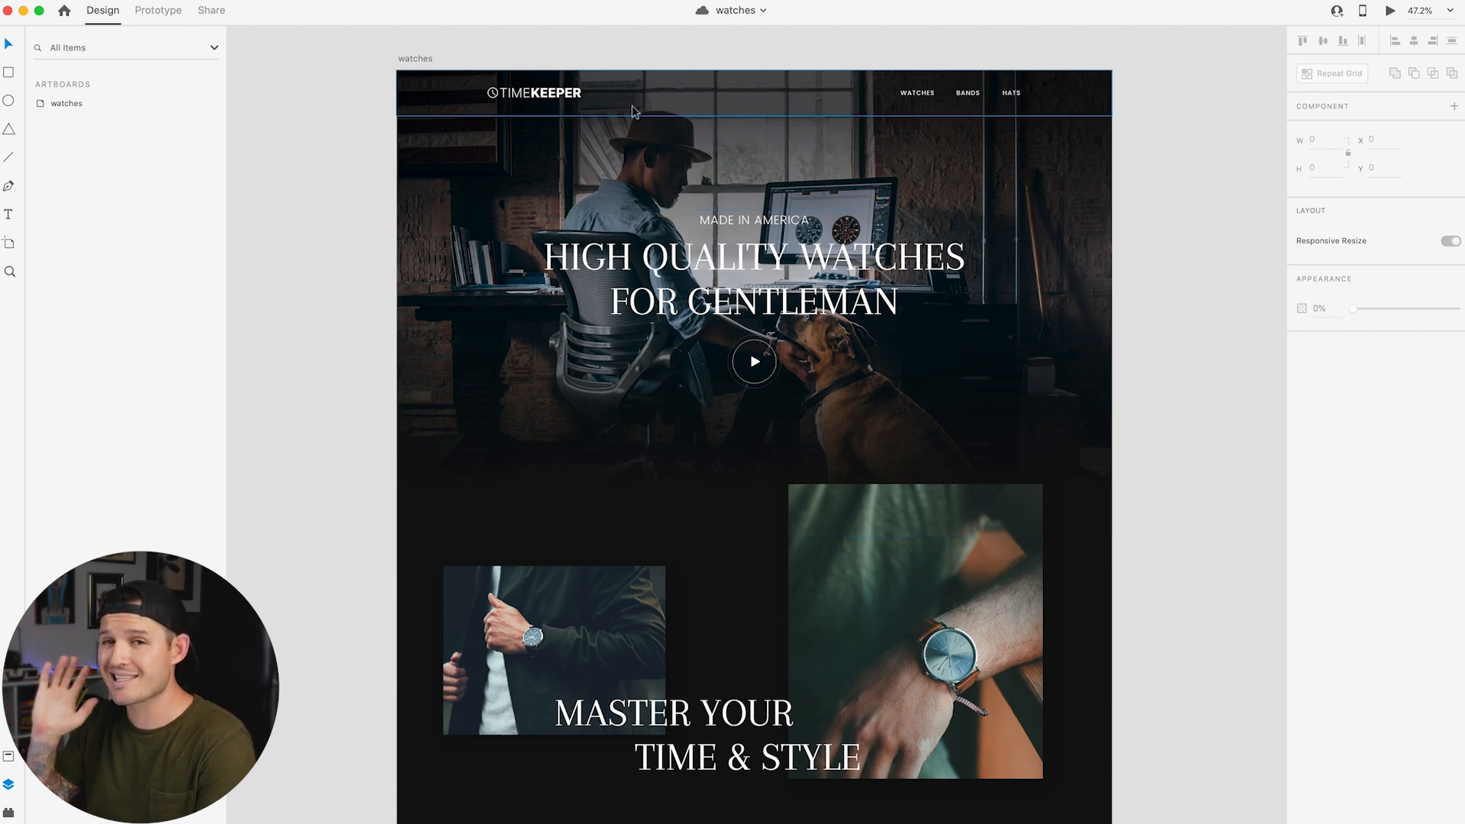
key("super+Tab")
left_click(564, 251)
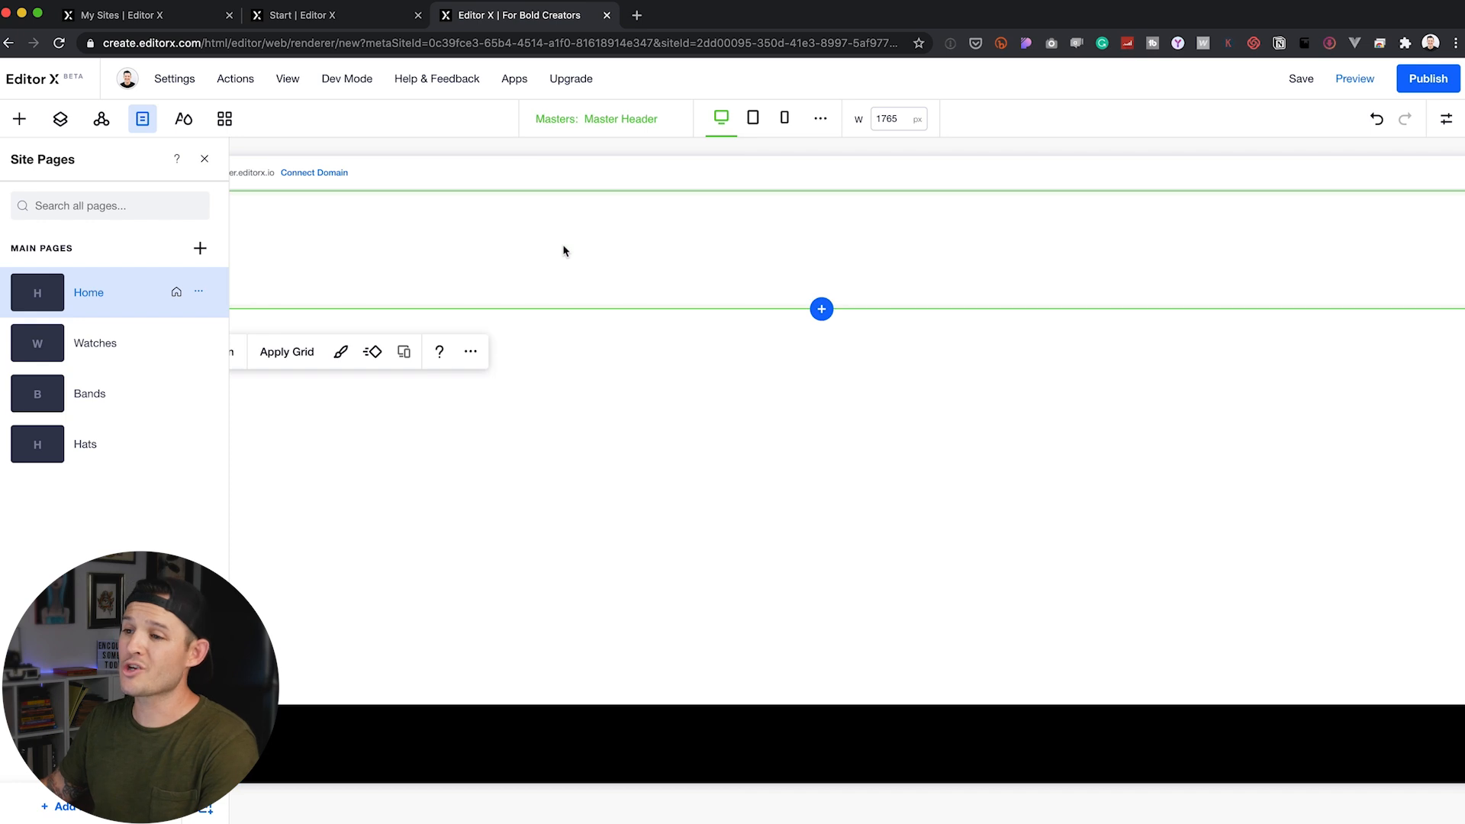
key("Delete")
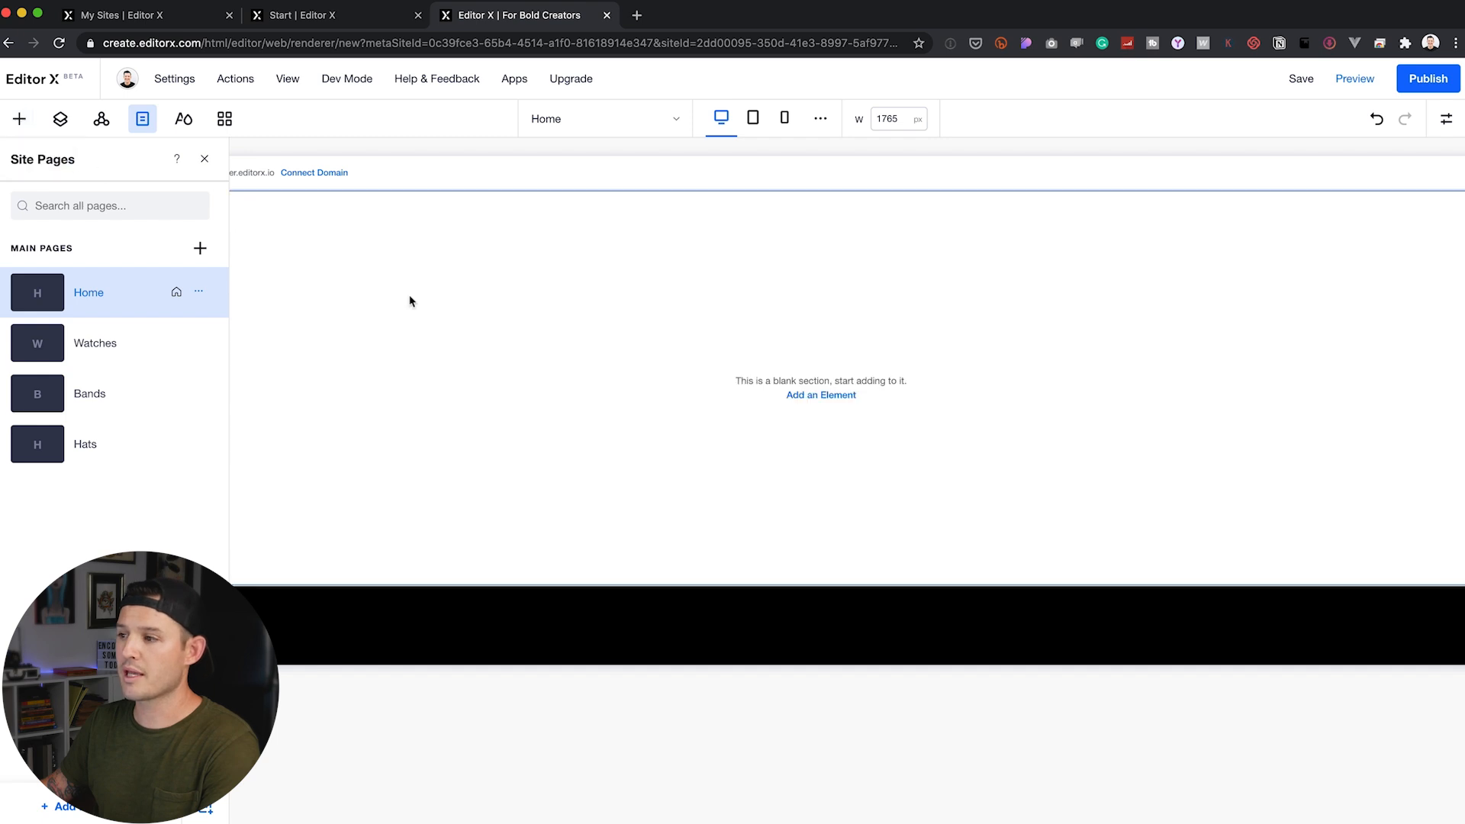
Step: Add background-image-gradient.jpg from the site files to the Home page's blank section and stretch it to fill the section
left_click(827, 403)
left_click(180, 280)
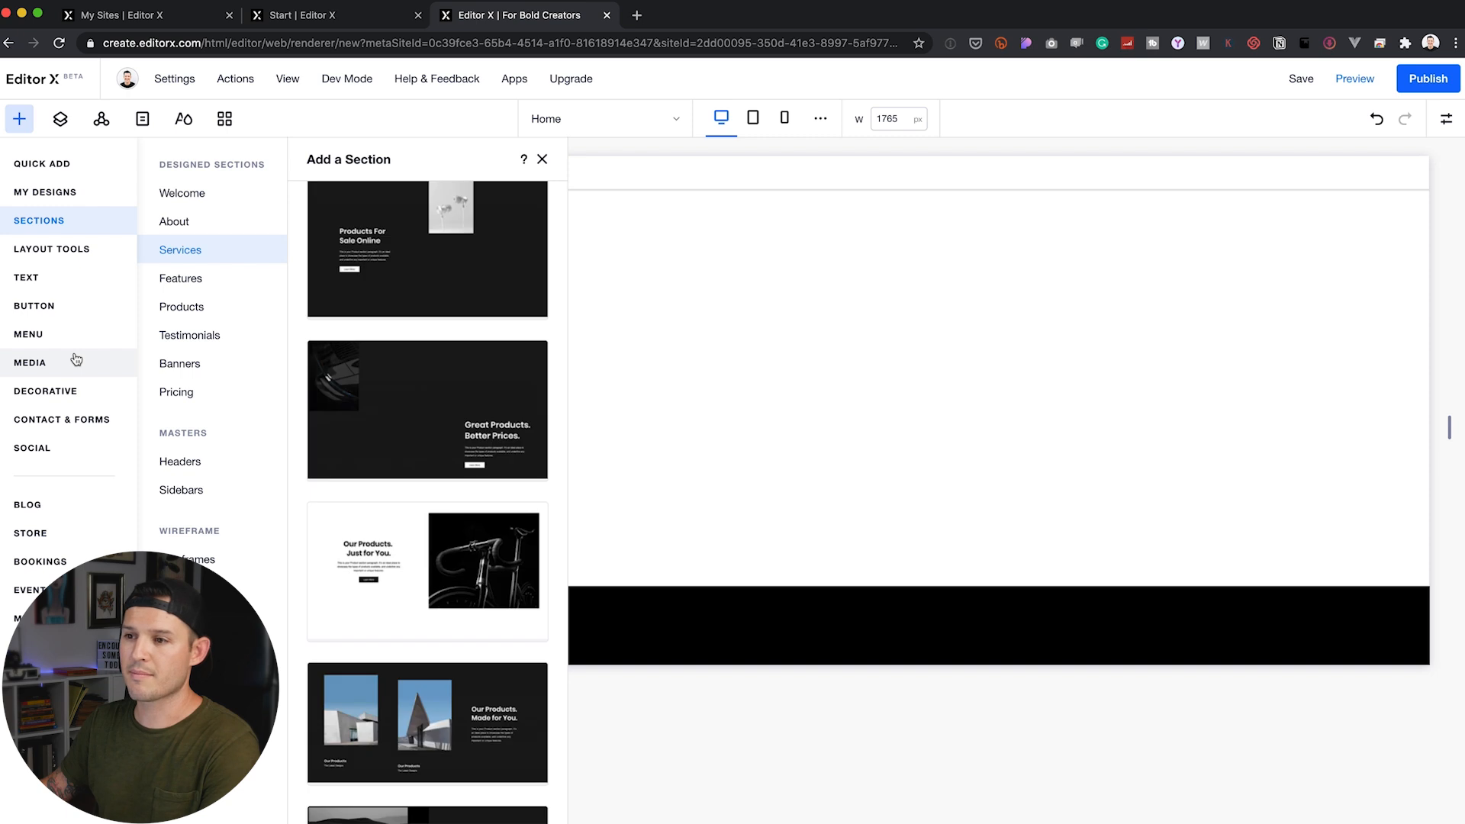
left_click(76, 359)
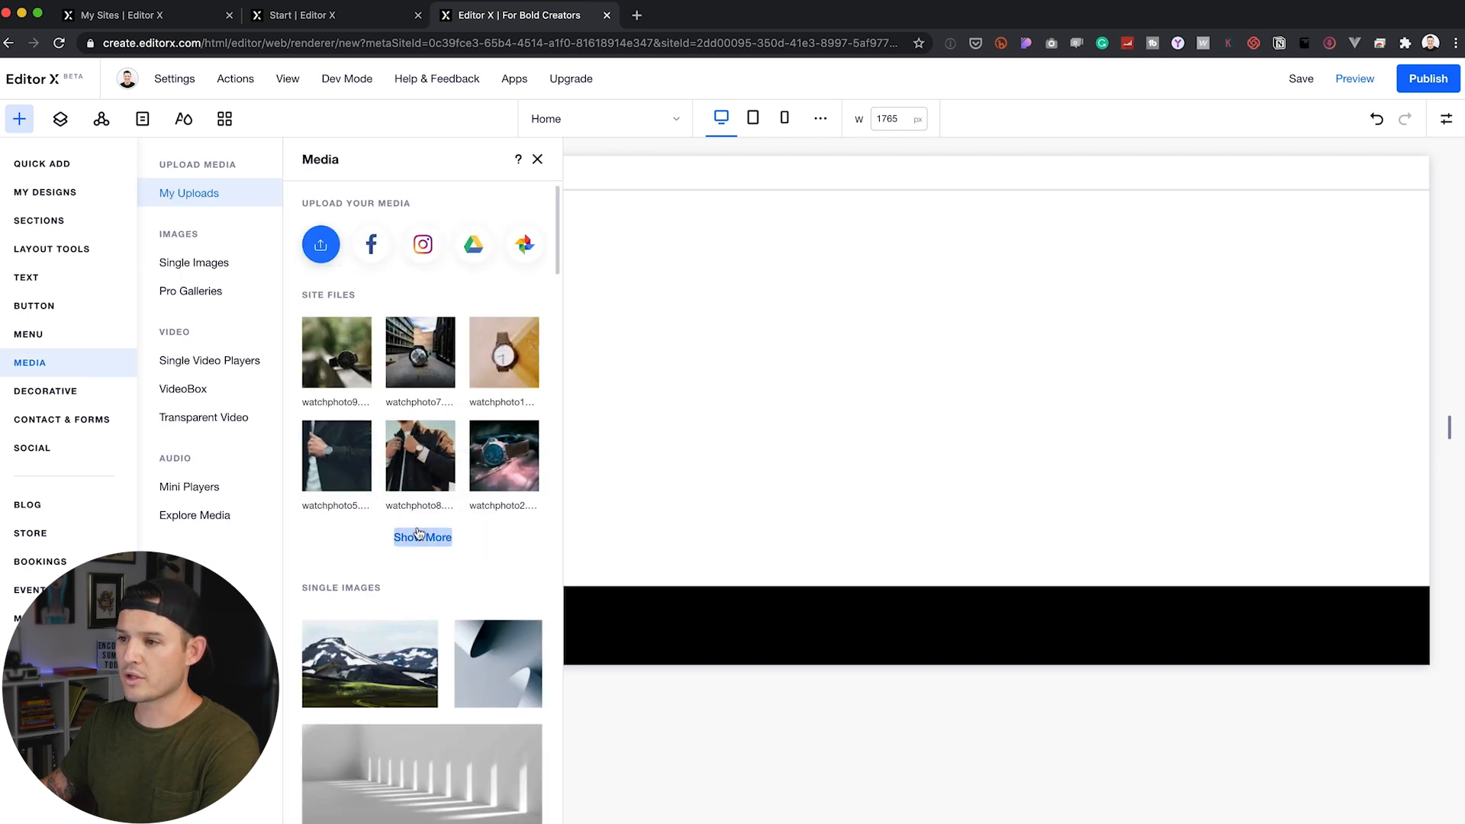
left_click(421, 536)
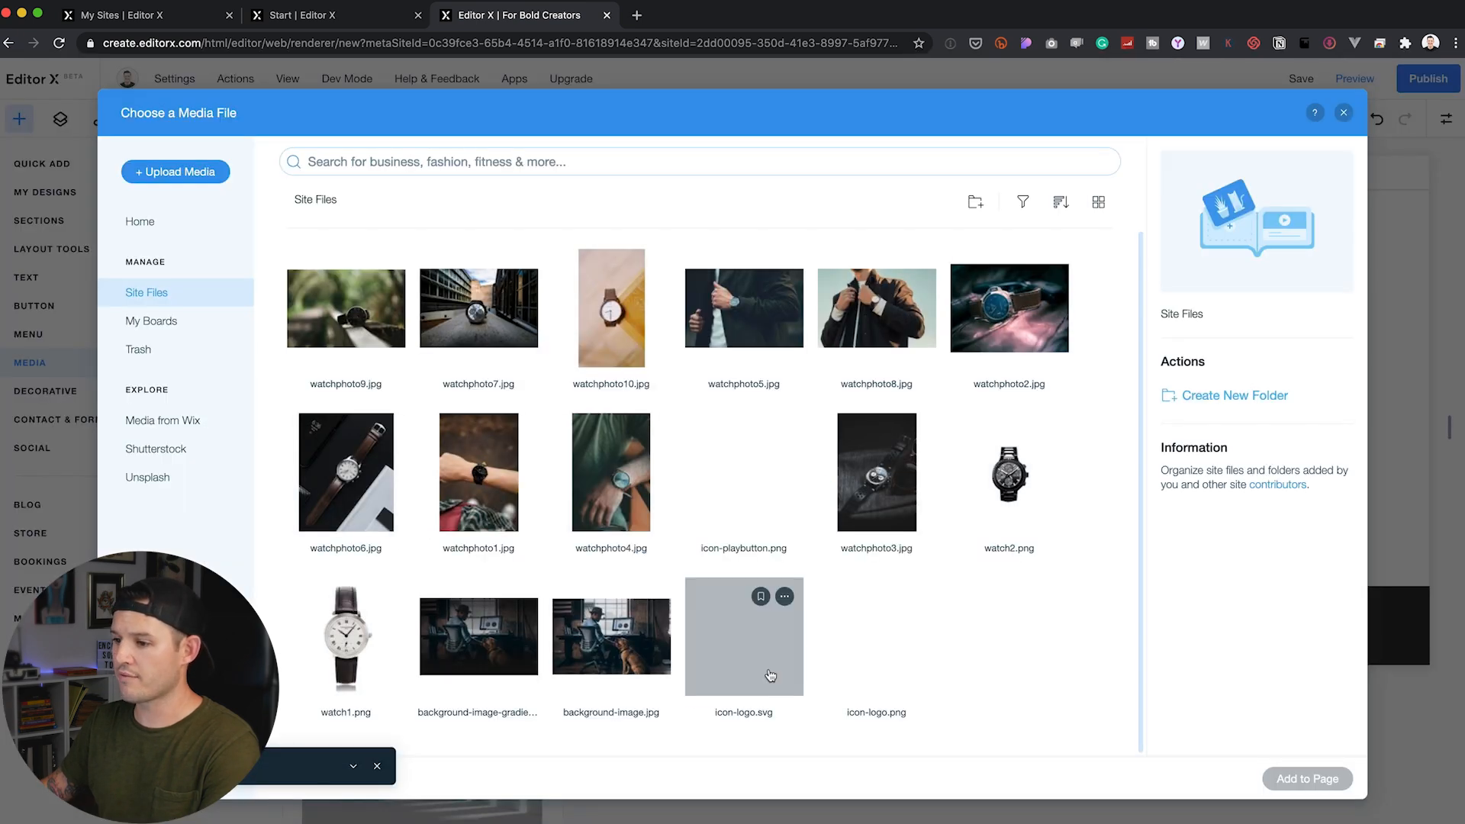
left_click(480, 639)
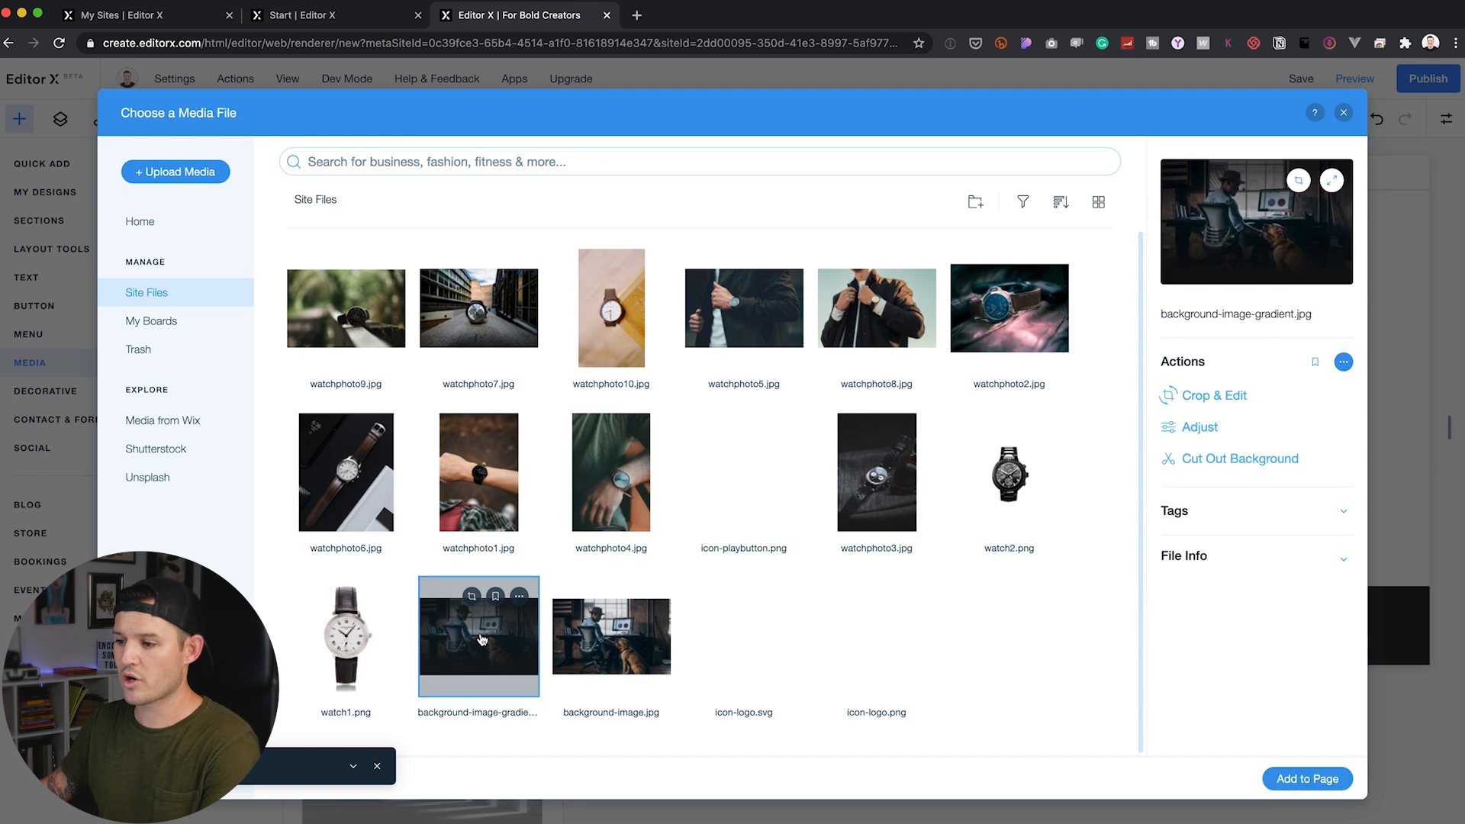
left_click(1288, 778)
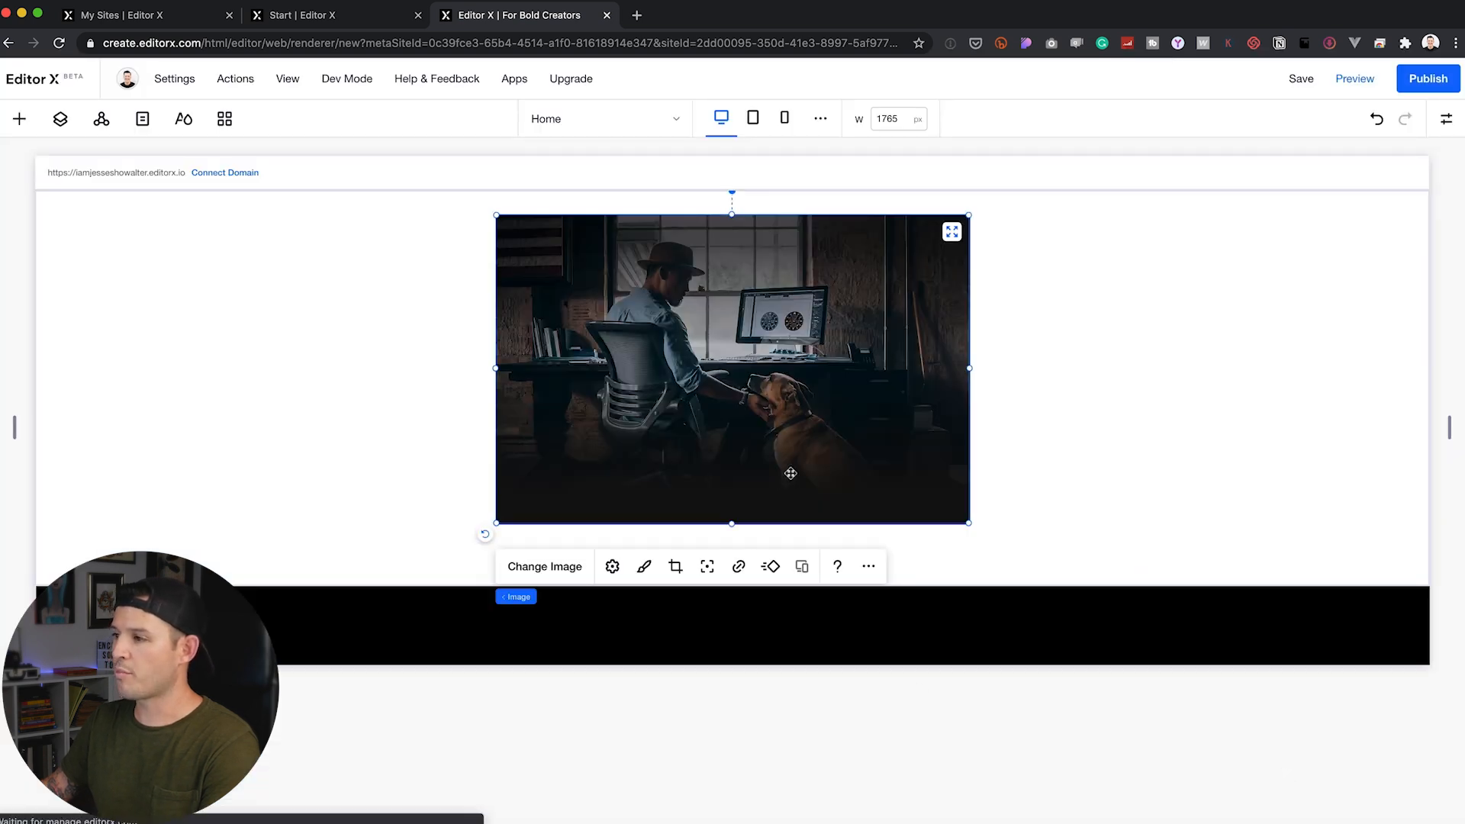
left_click(951, 231)
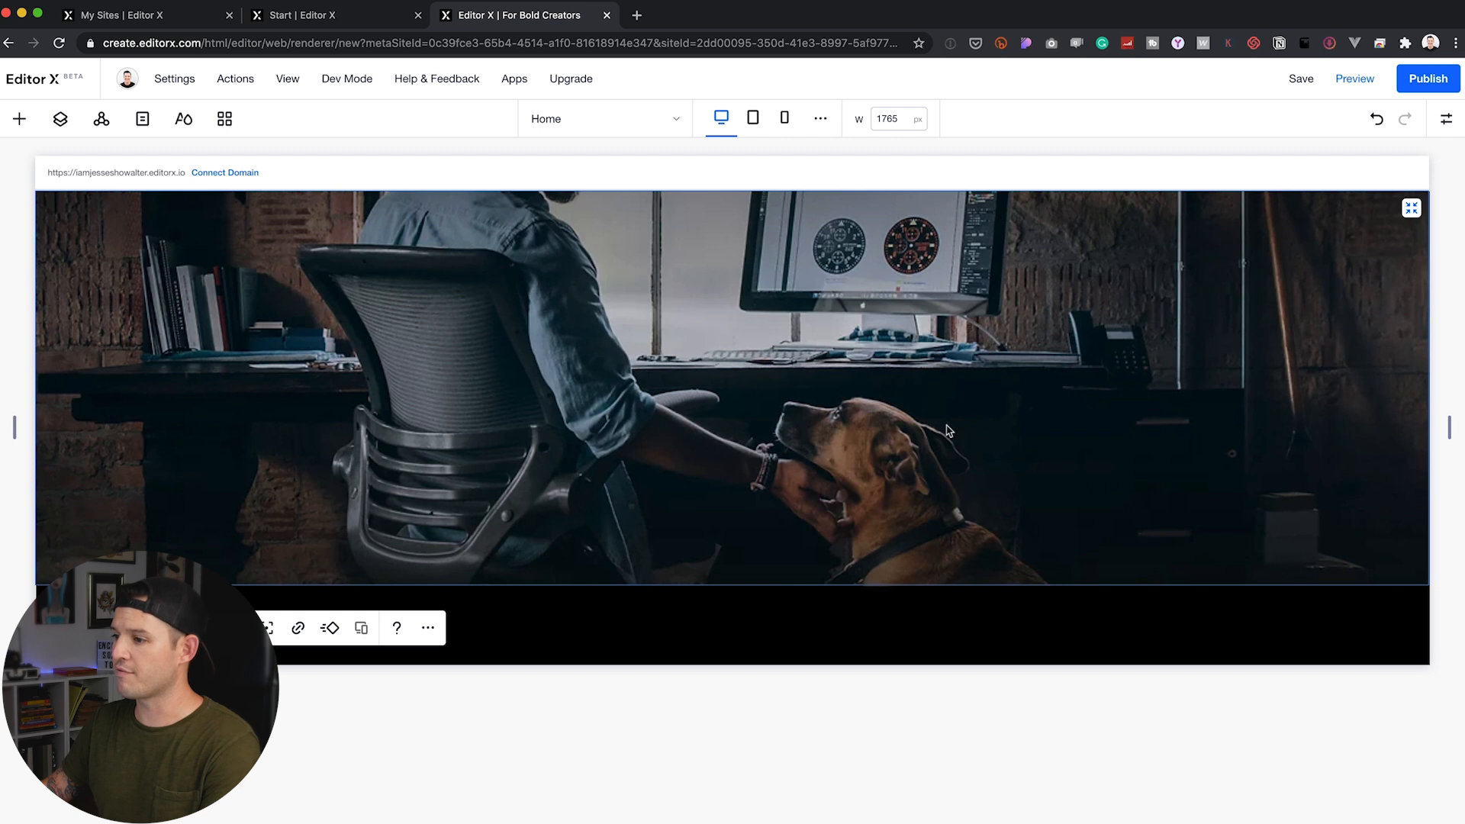
Step: Set the minimum height of the Home page section holding the background image to 1200 px
left_click(61, 119)
left_click(64, 233)
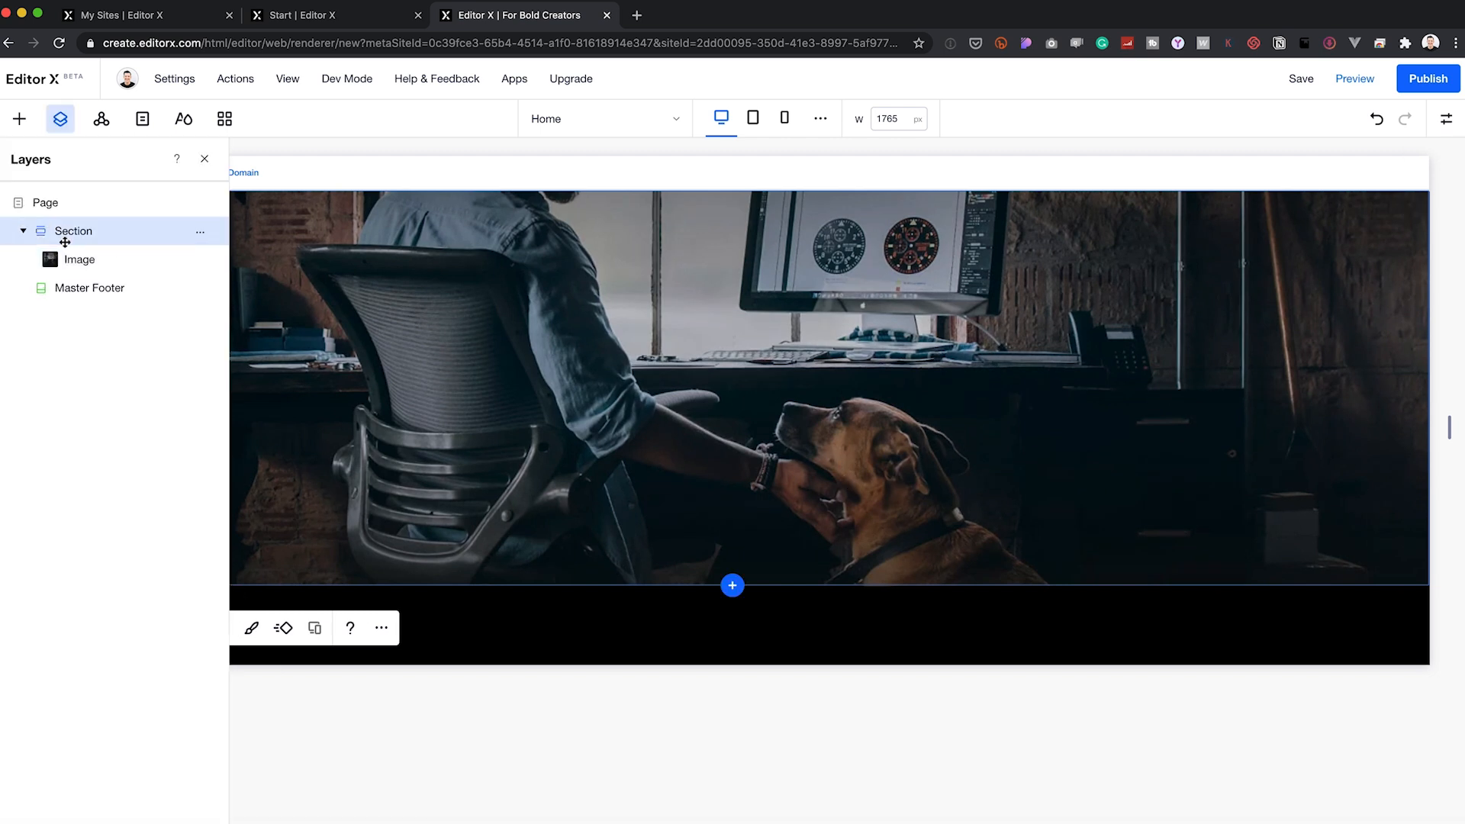
left_click(1446, 119)
left_click(1424, 408)
type("1200")
key("Tab")
scroll(899, 524, "down", 10)
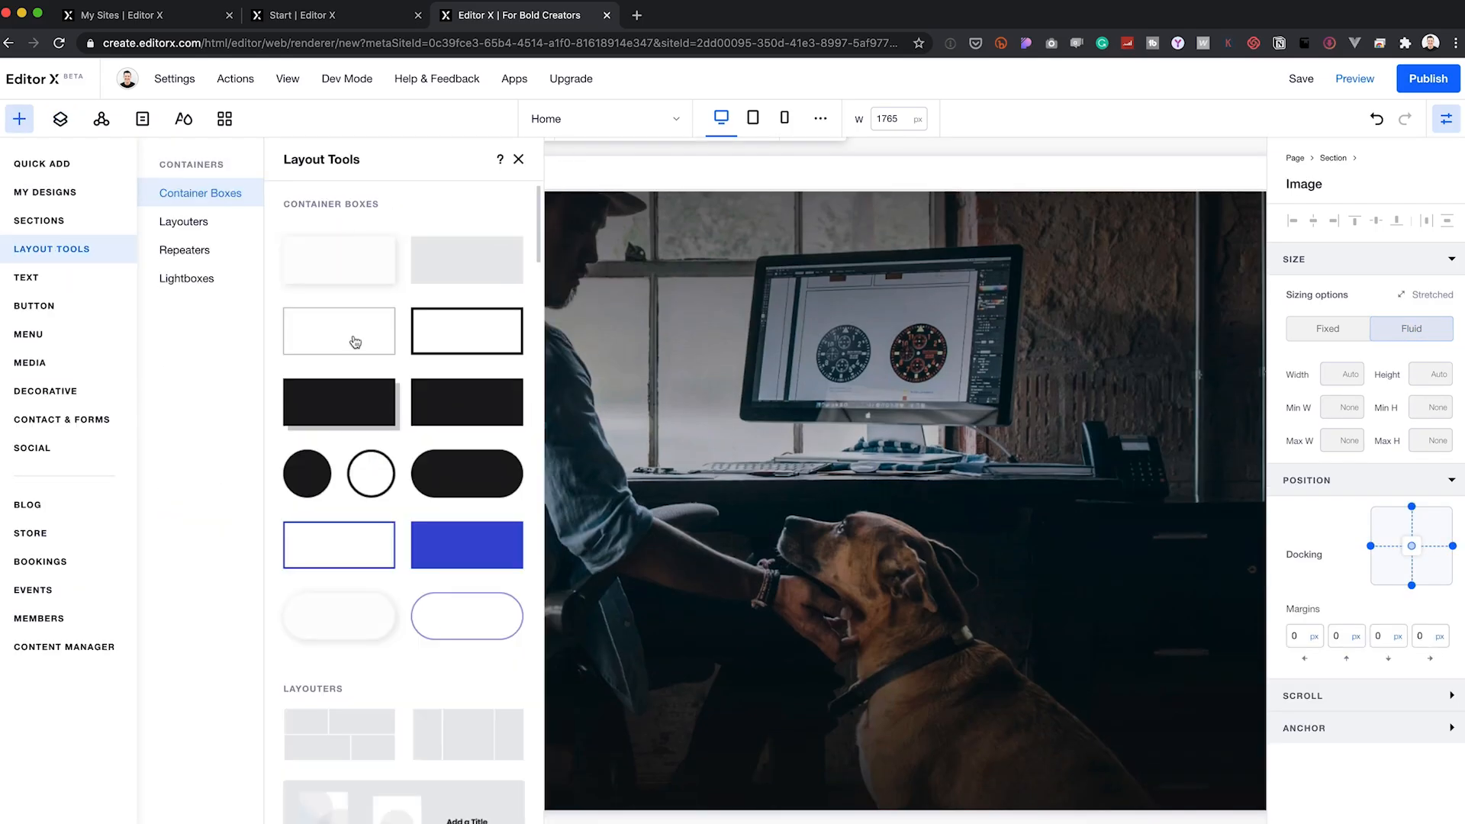
Step: Add a container box centred at the hero section's upper edge, with a 1400 px maximum width and a height of about 99 px
left_click(355, 341)
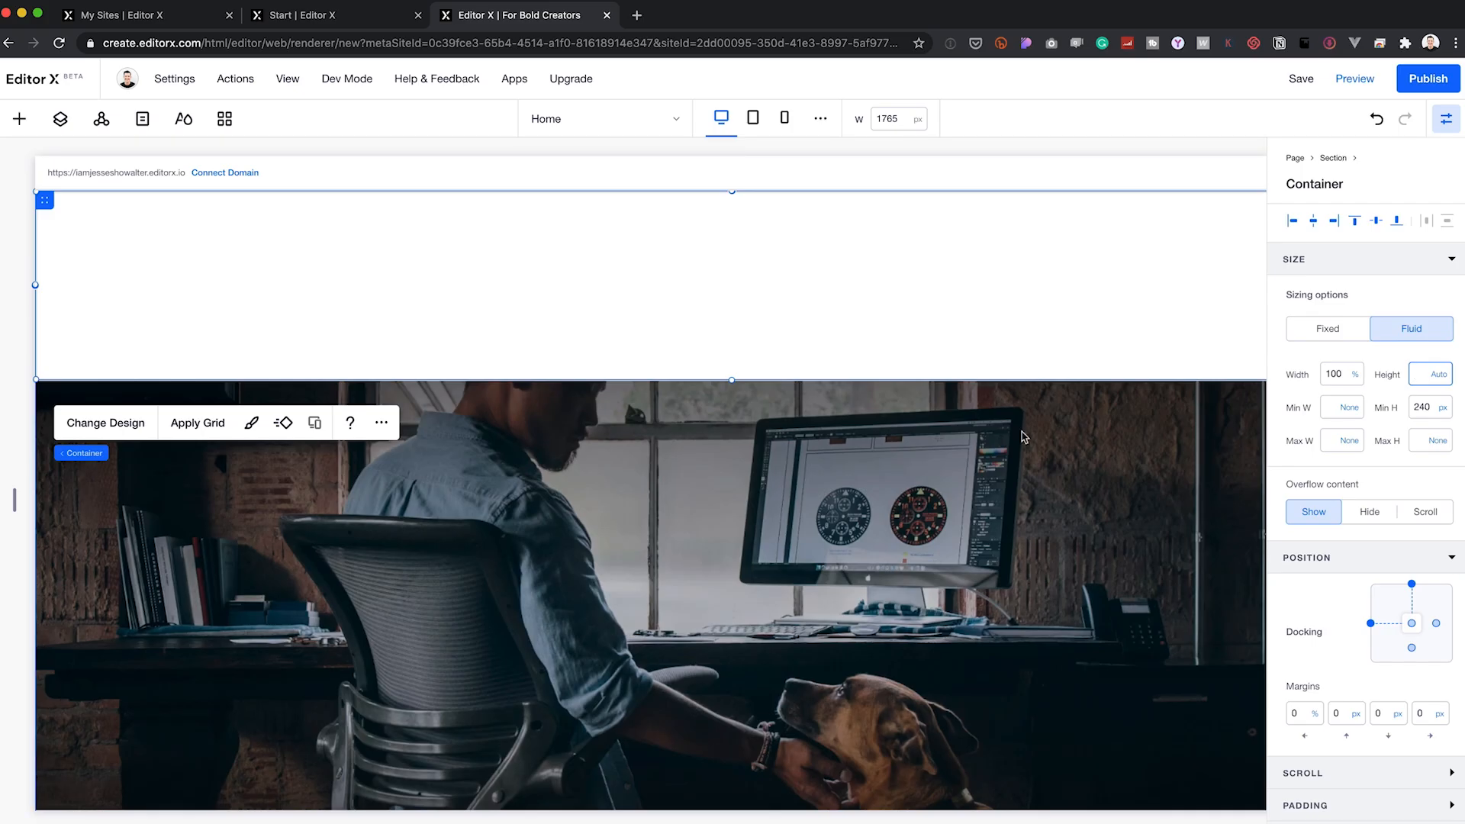
left_click(1343, 409)
type("1400")
key("Tab")
left_click(847, 336)
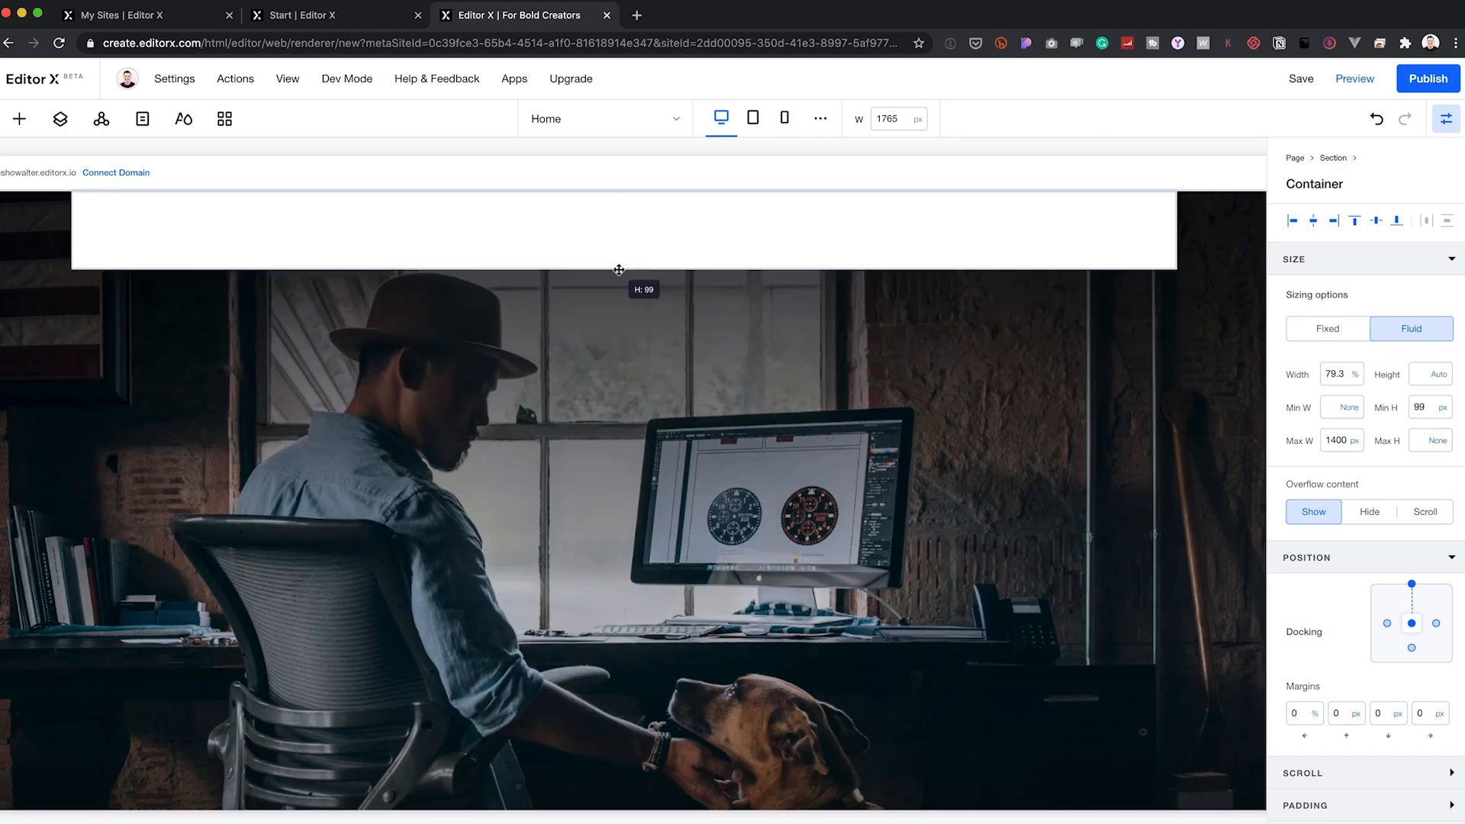
Step: Make the container's background transparent and place the TIMEKEEPER logo at its left edge, vertically centred
left_click(268, 312)
left_click(588, 435)
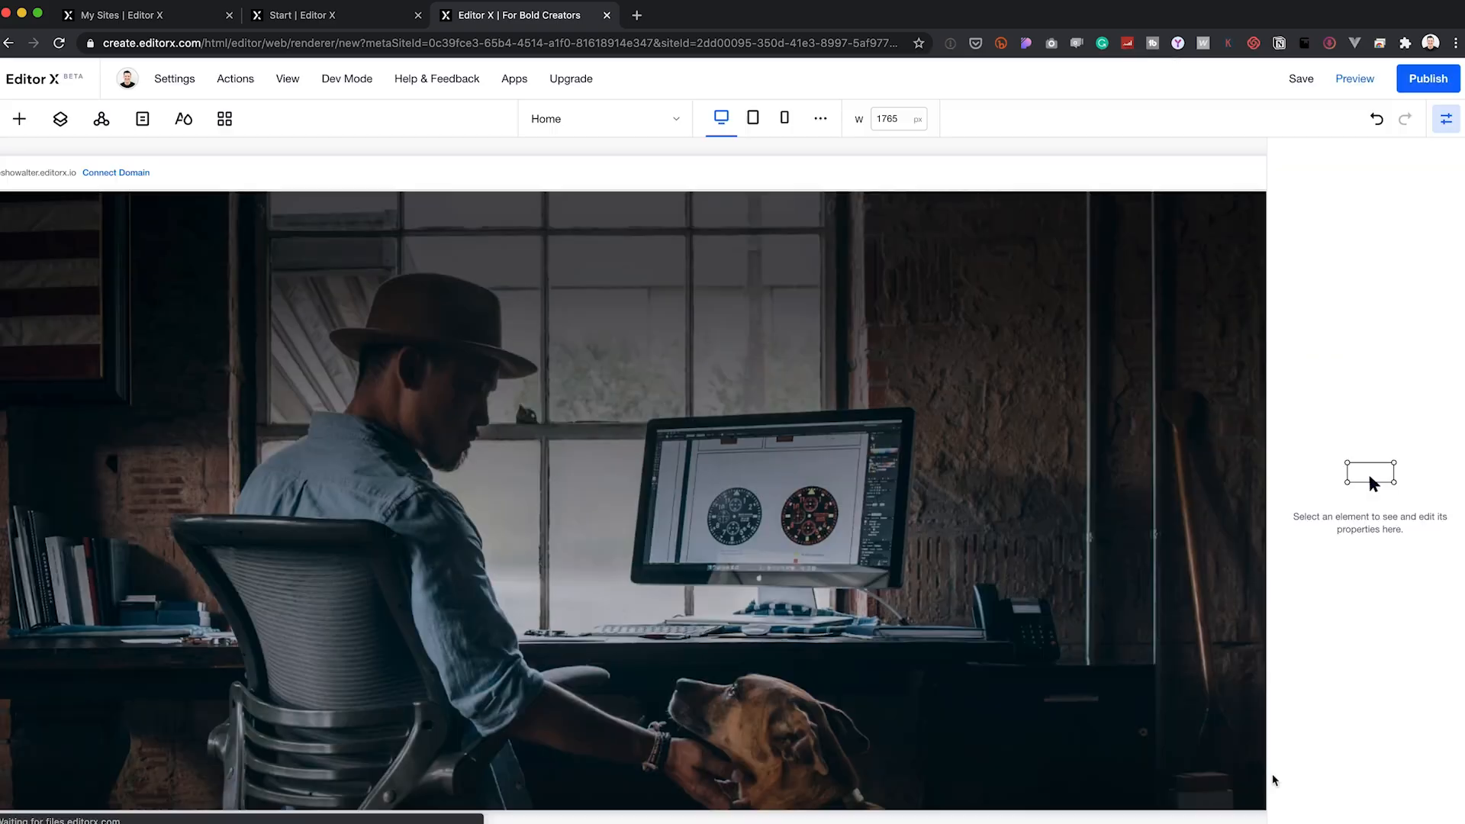
left_click_drag(248, 237, 157, 234)
right_click(156, 234)
mouse_move(294, 510)
left_click(339, 631)
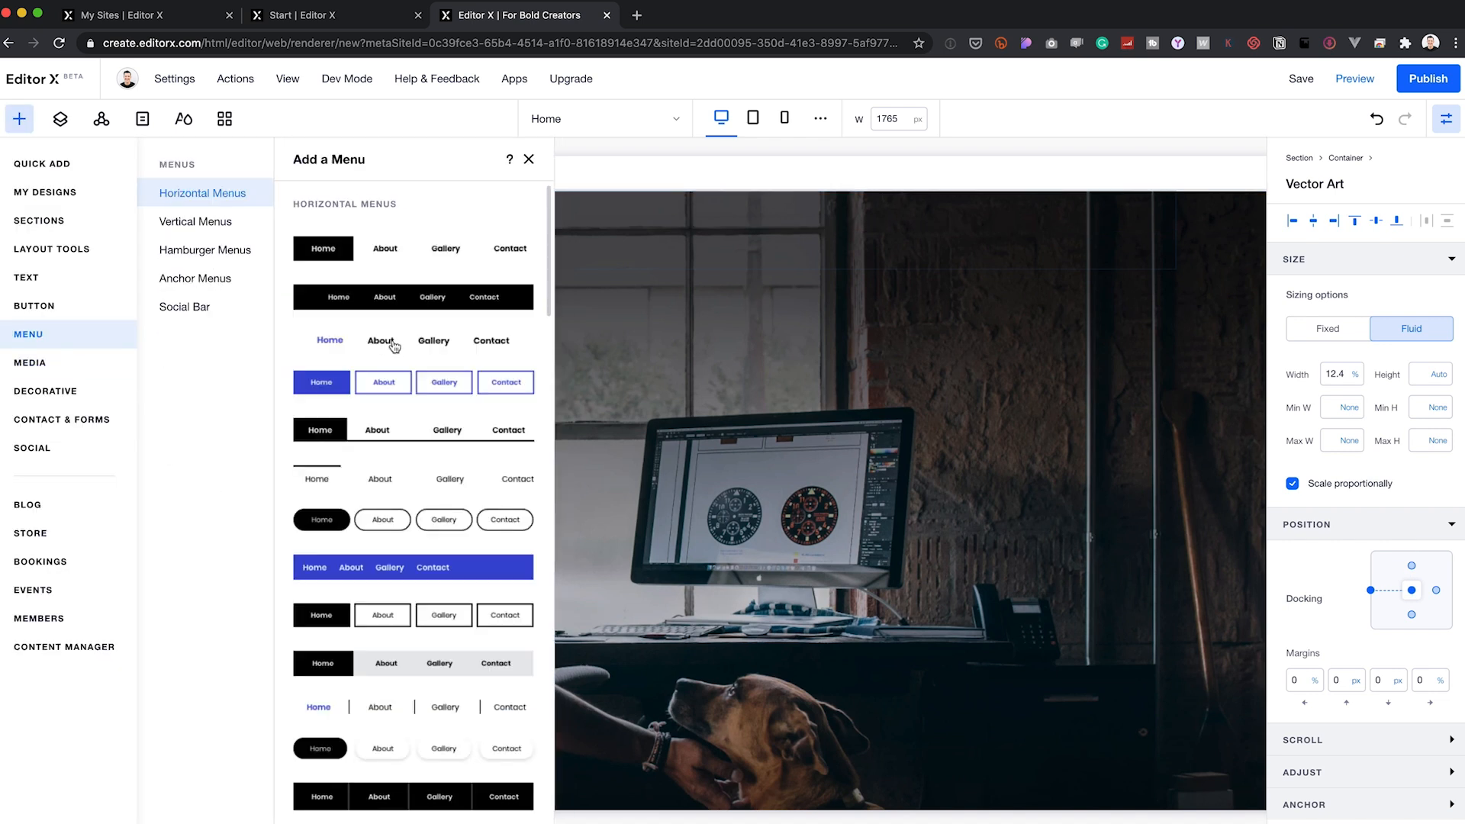
Step: Add a horizontal menu with Watches, Bands and Hats in white Poppins Extra Light, narrowed to about 23.9% width at the container's right edge
left_click(389, 340)
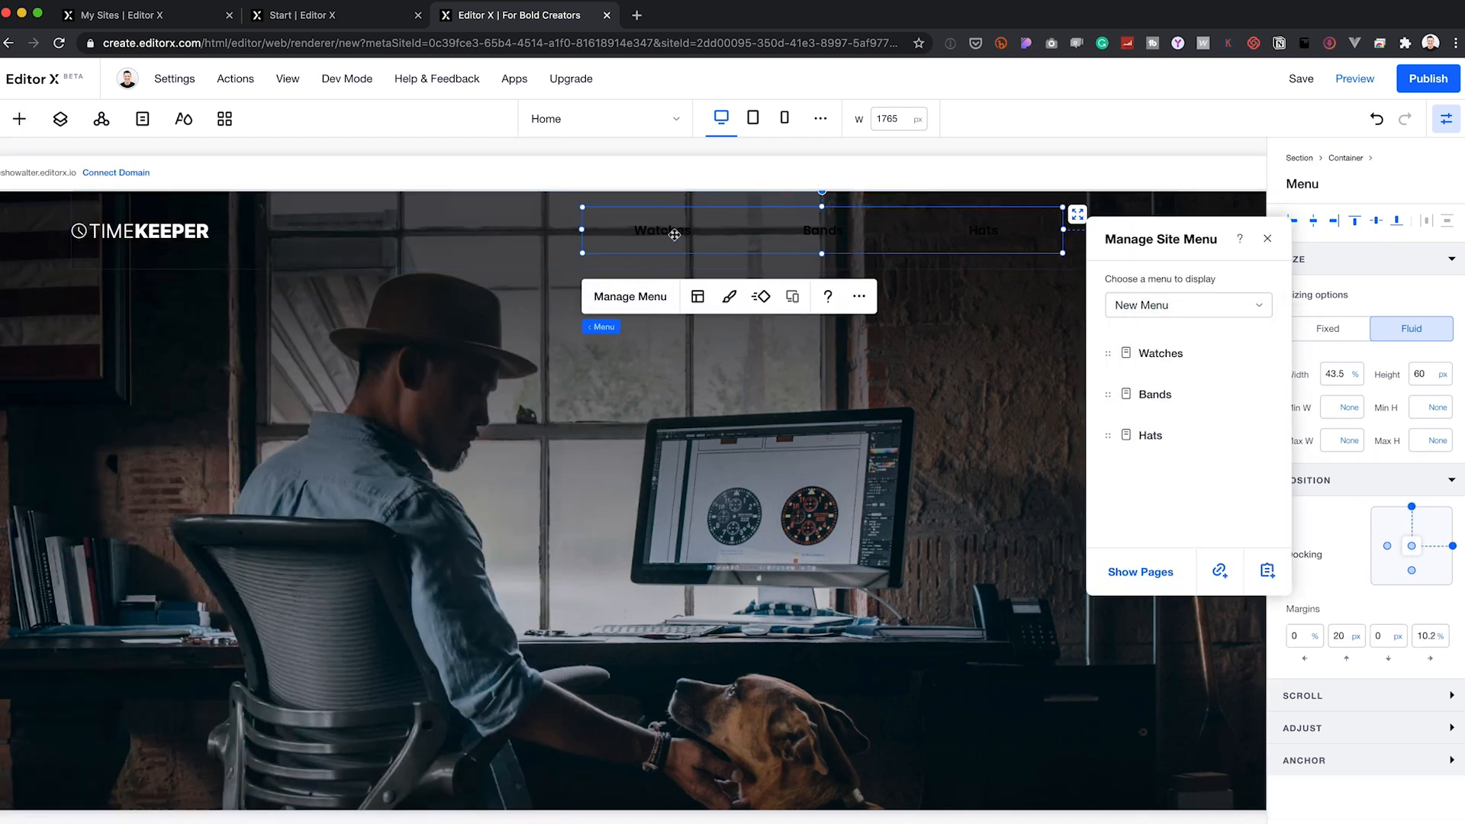
left_click(698, 296)
left_click(729, 297)
left_click(1118, 389)
left_click(1283, 420)
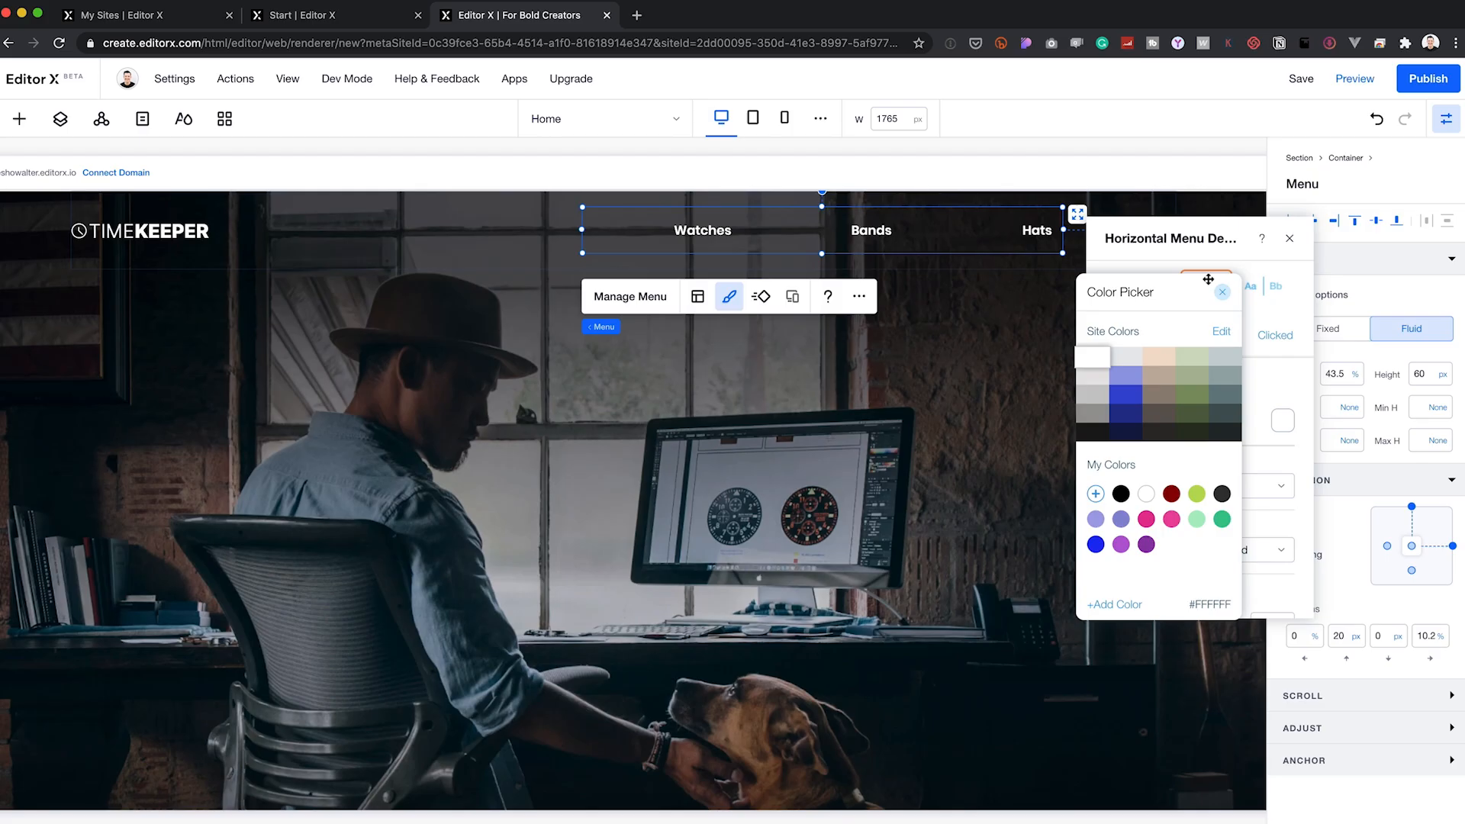
left_click(1221, 292)
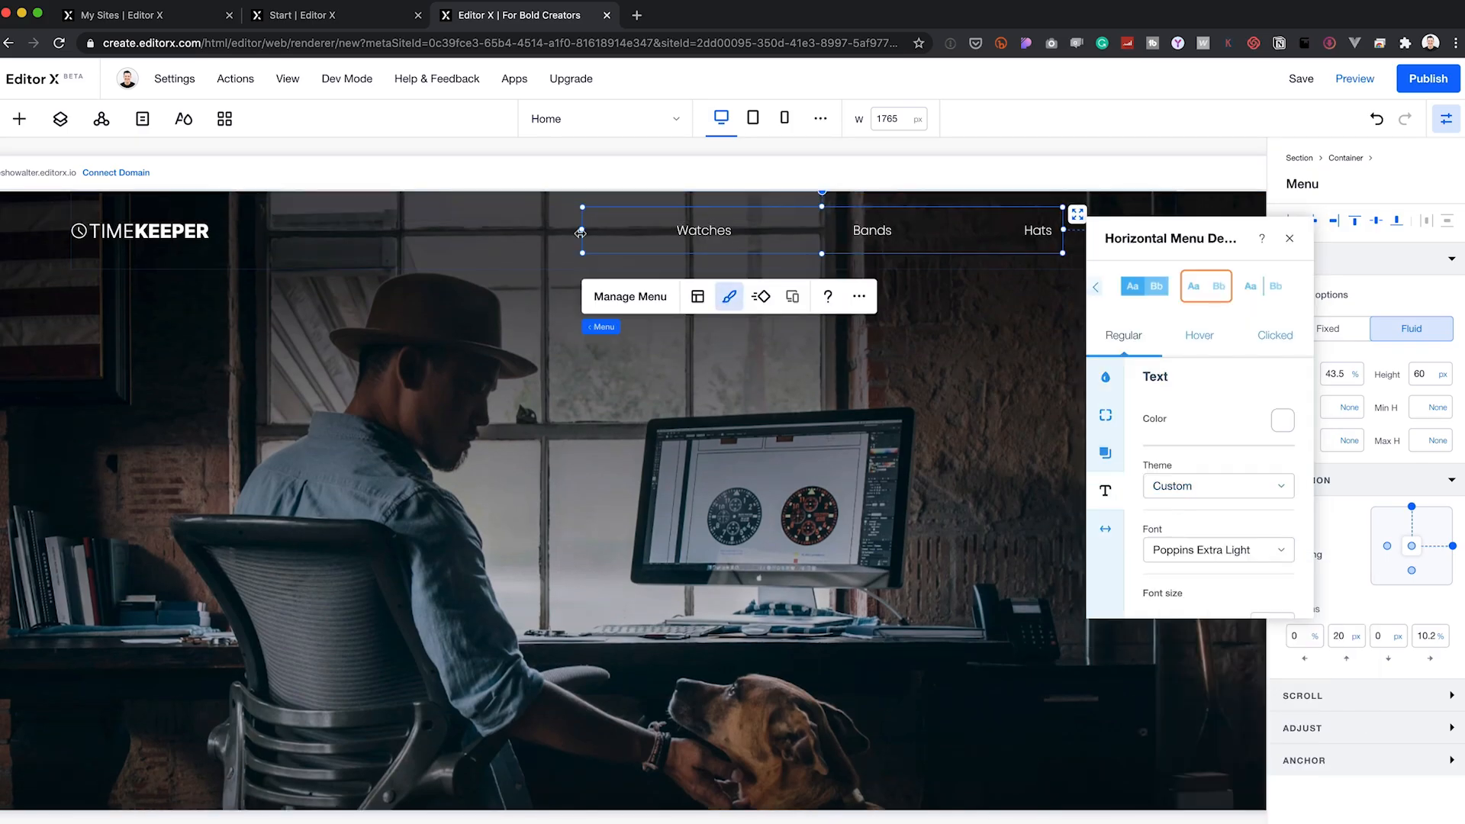
left_click_drag(580, 232, 908, 228)
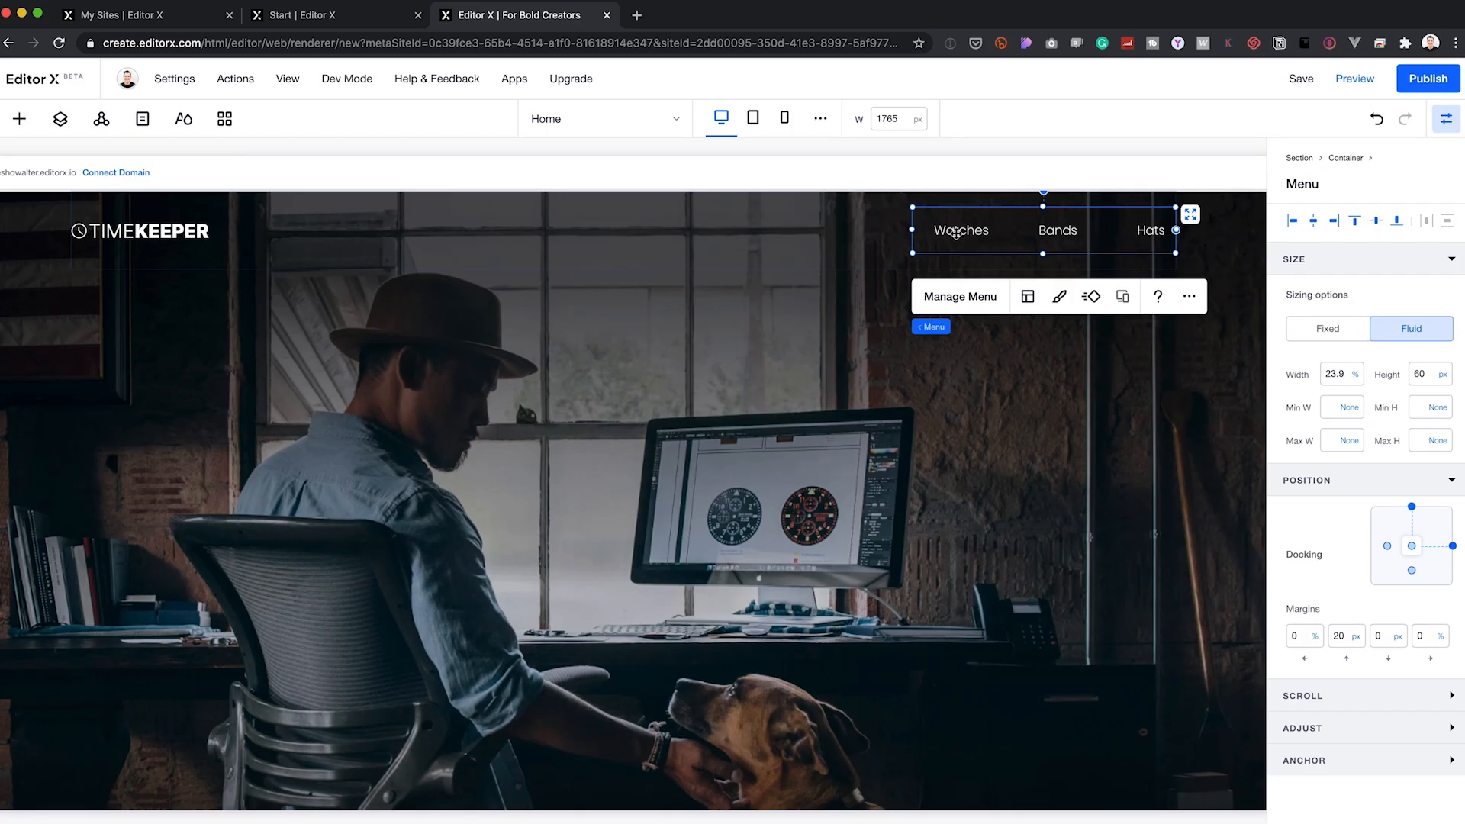
Step: Place a hamburger menu icon over the right end of the header menu and set it to Don't Display on desktop
left_click(19, 118)
left_click_drag(382, 347, 1152, 248)
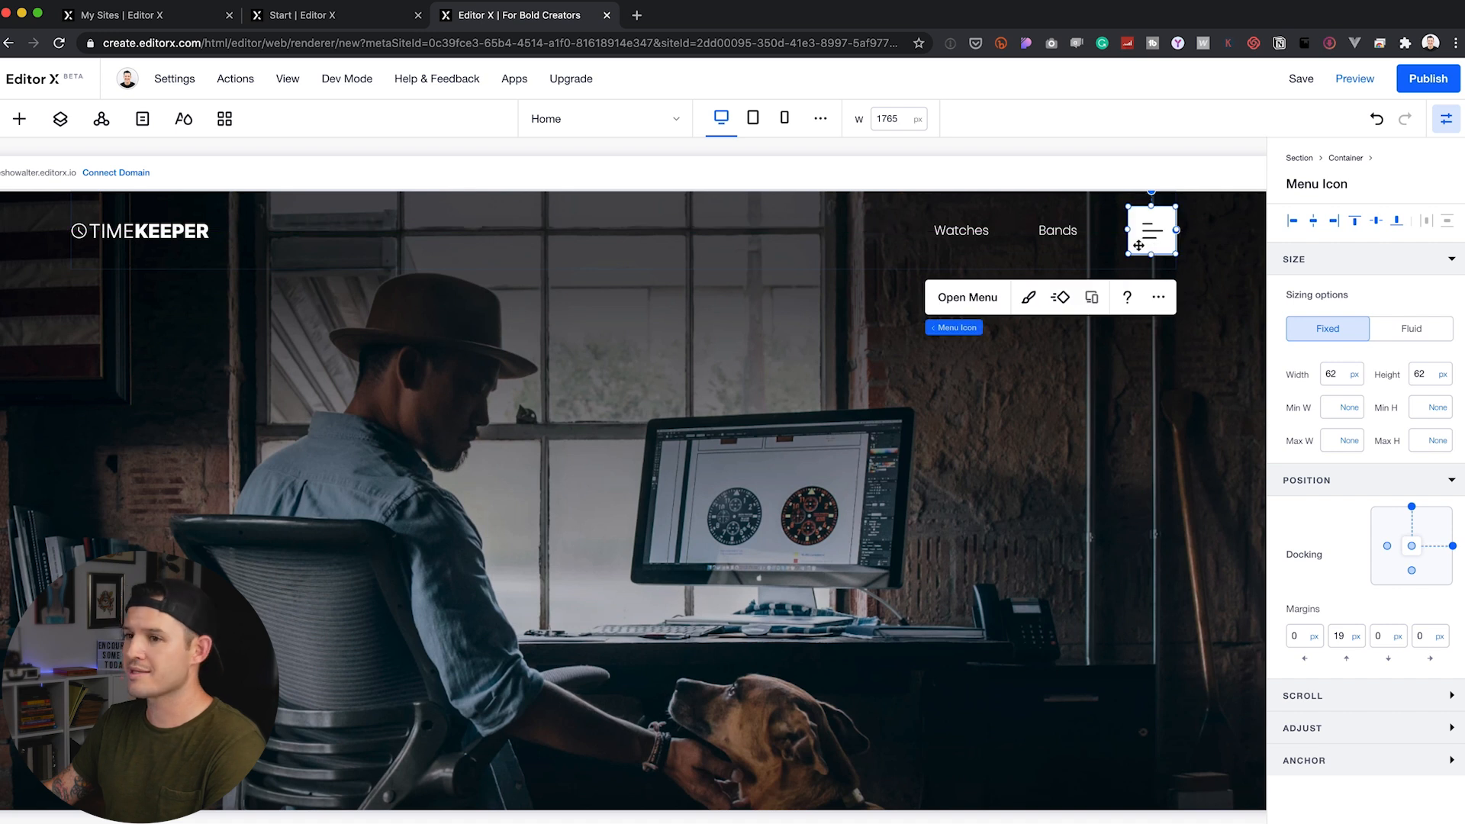
left_click(60, 118)
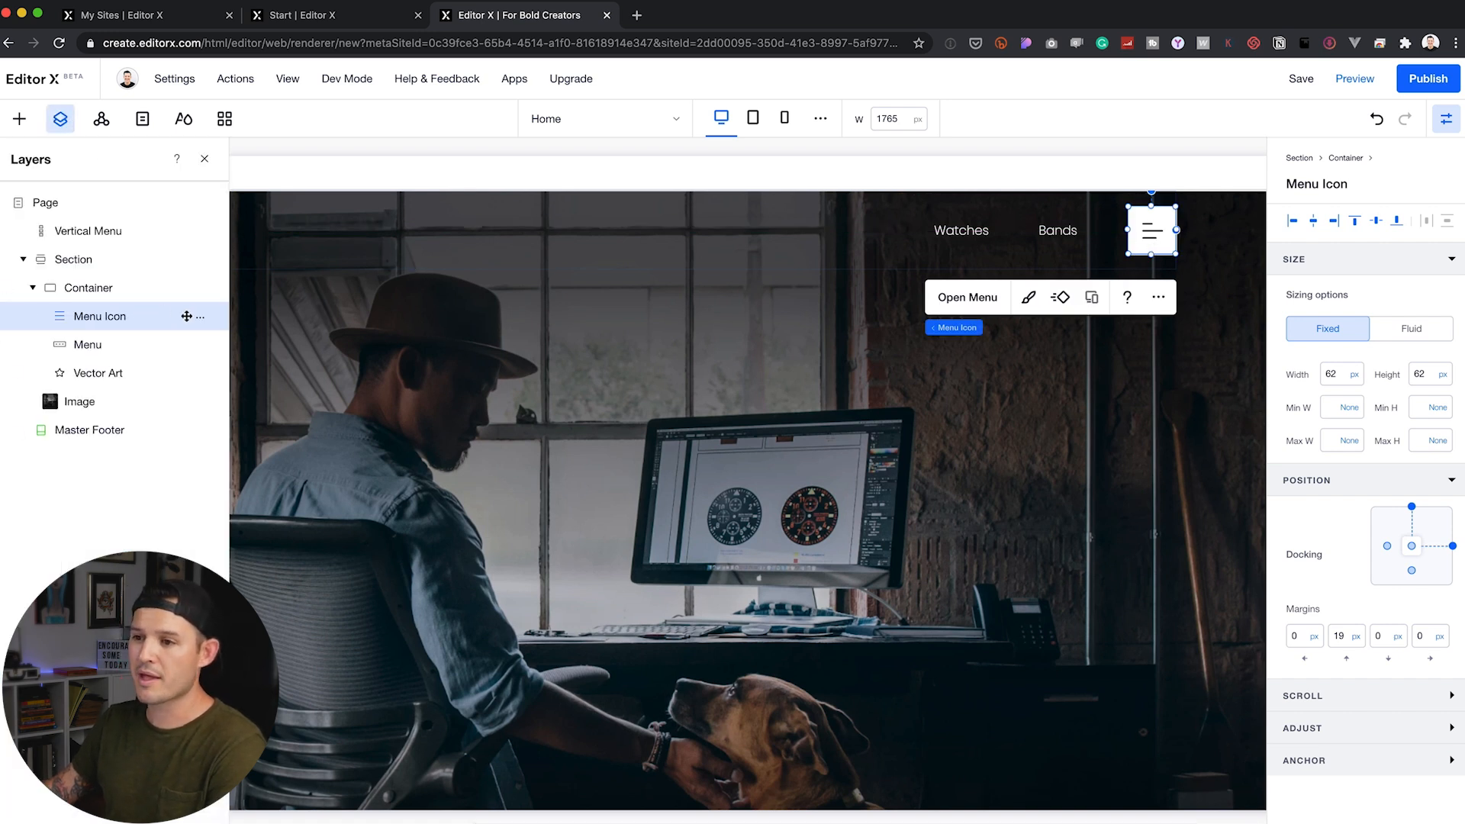
right_click(197, 320)
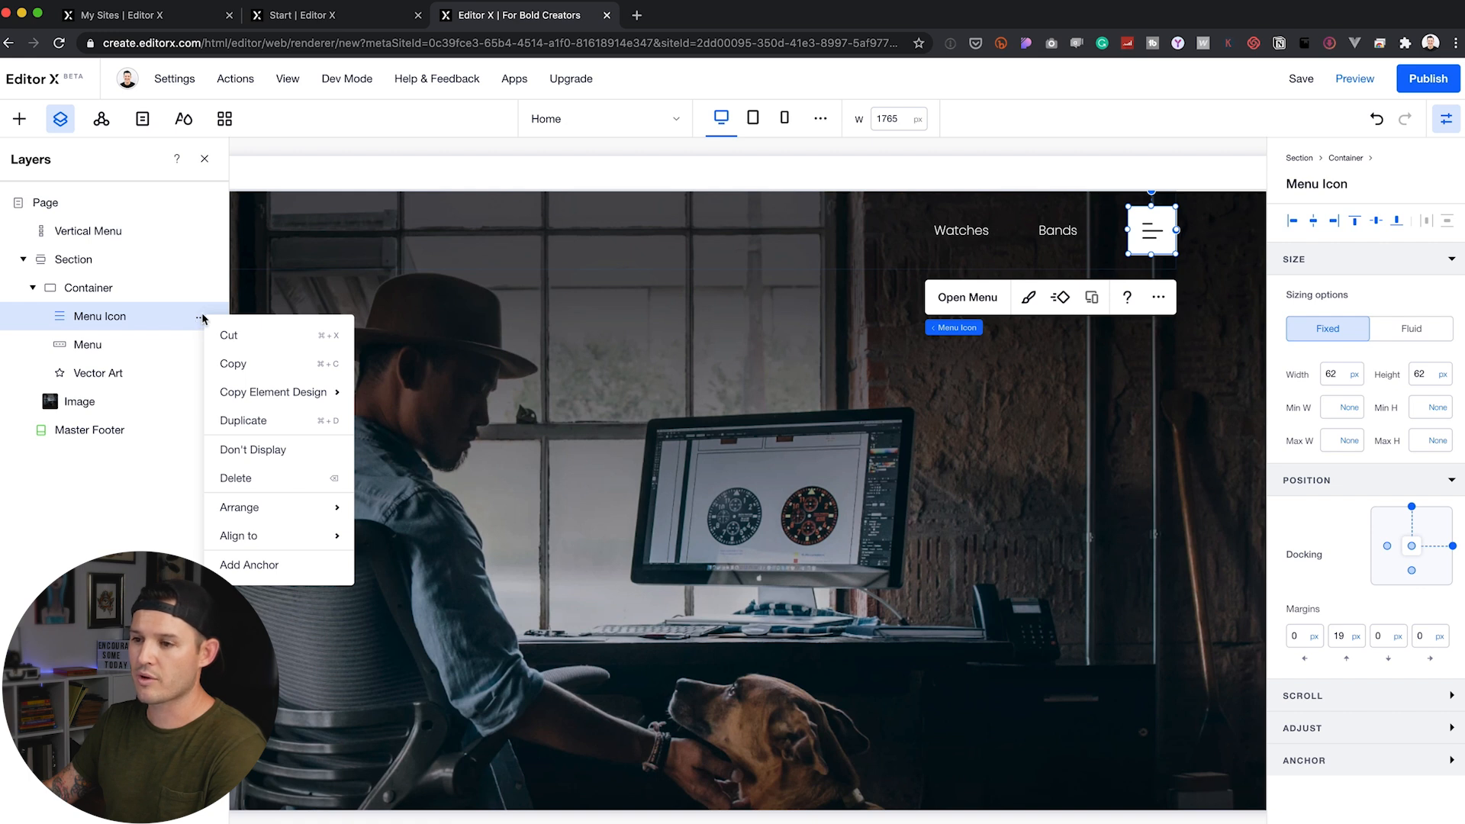
left_click(276, 450)
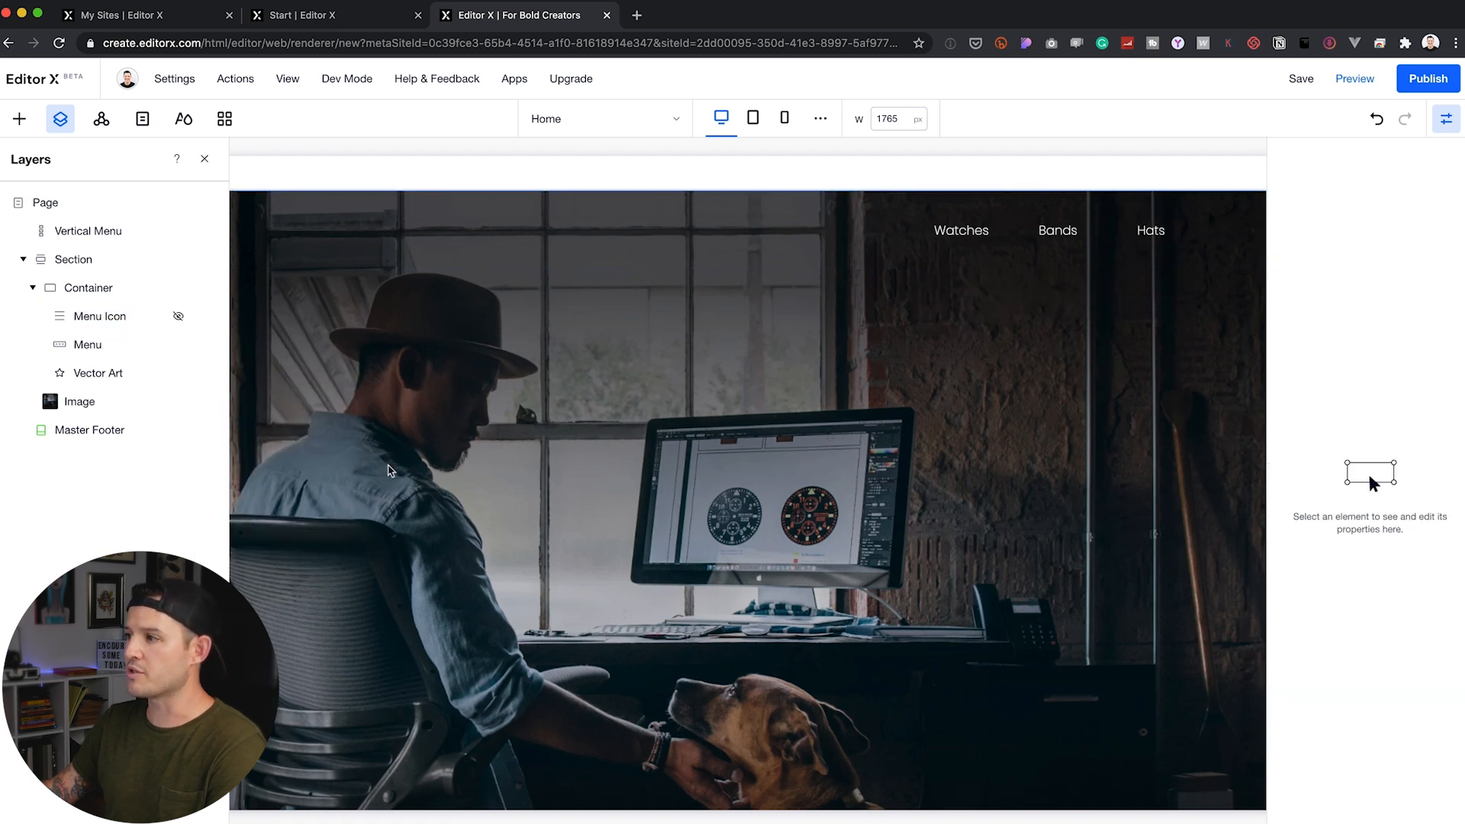
left_click(866, 349)
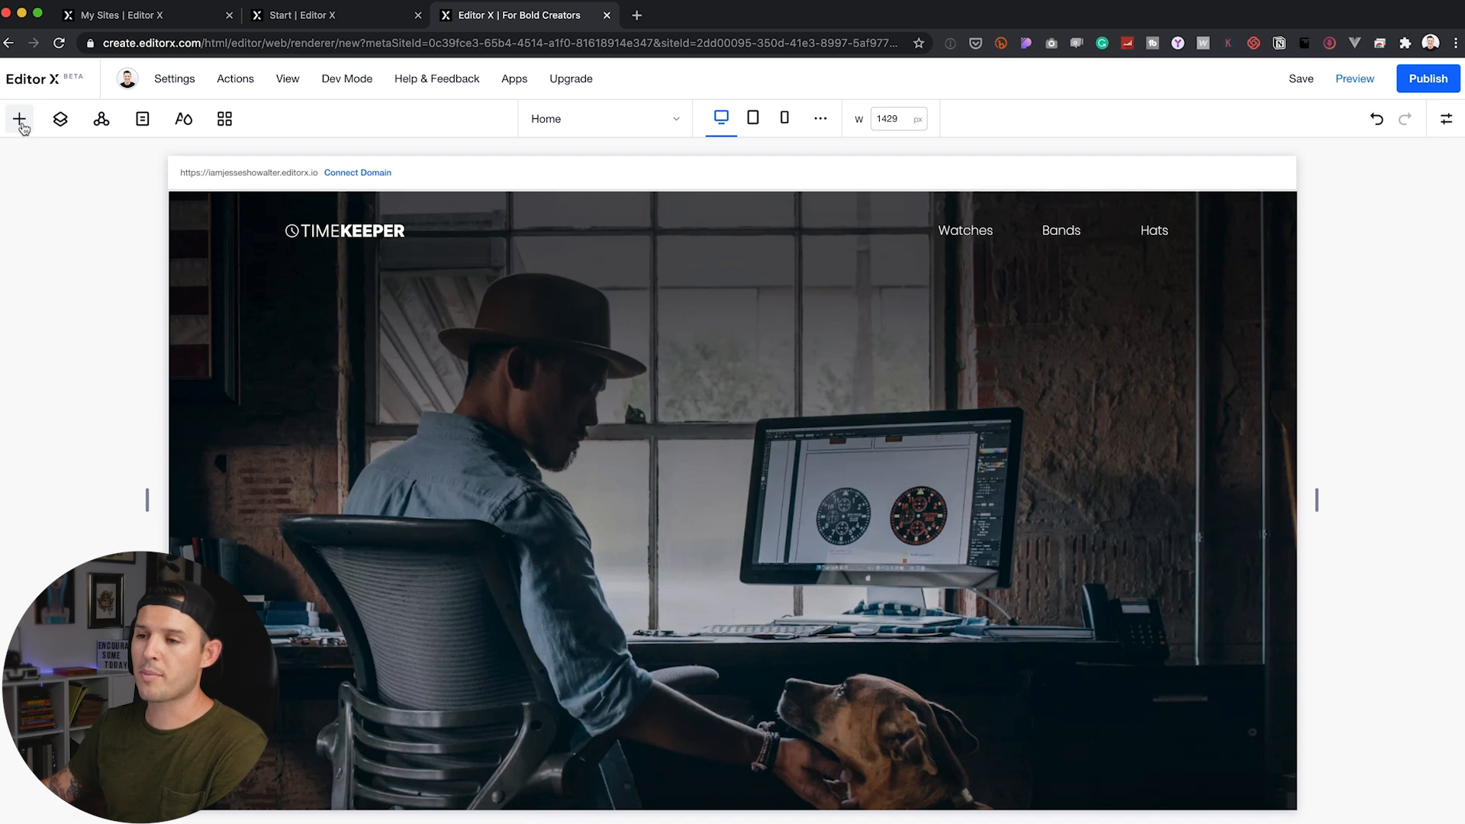
Step: Add a Heading 1 title in the middle of the hero section and set its text colour to white #FFFFFF
left_click(19, 119)
left_click(34, 288)
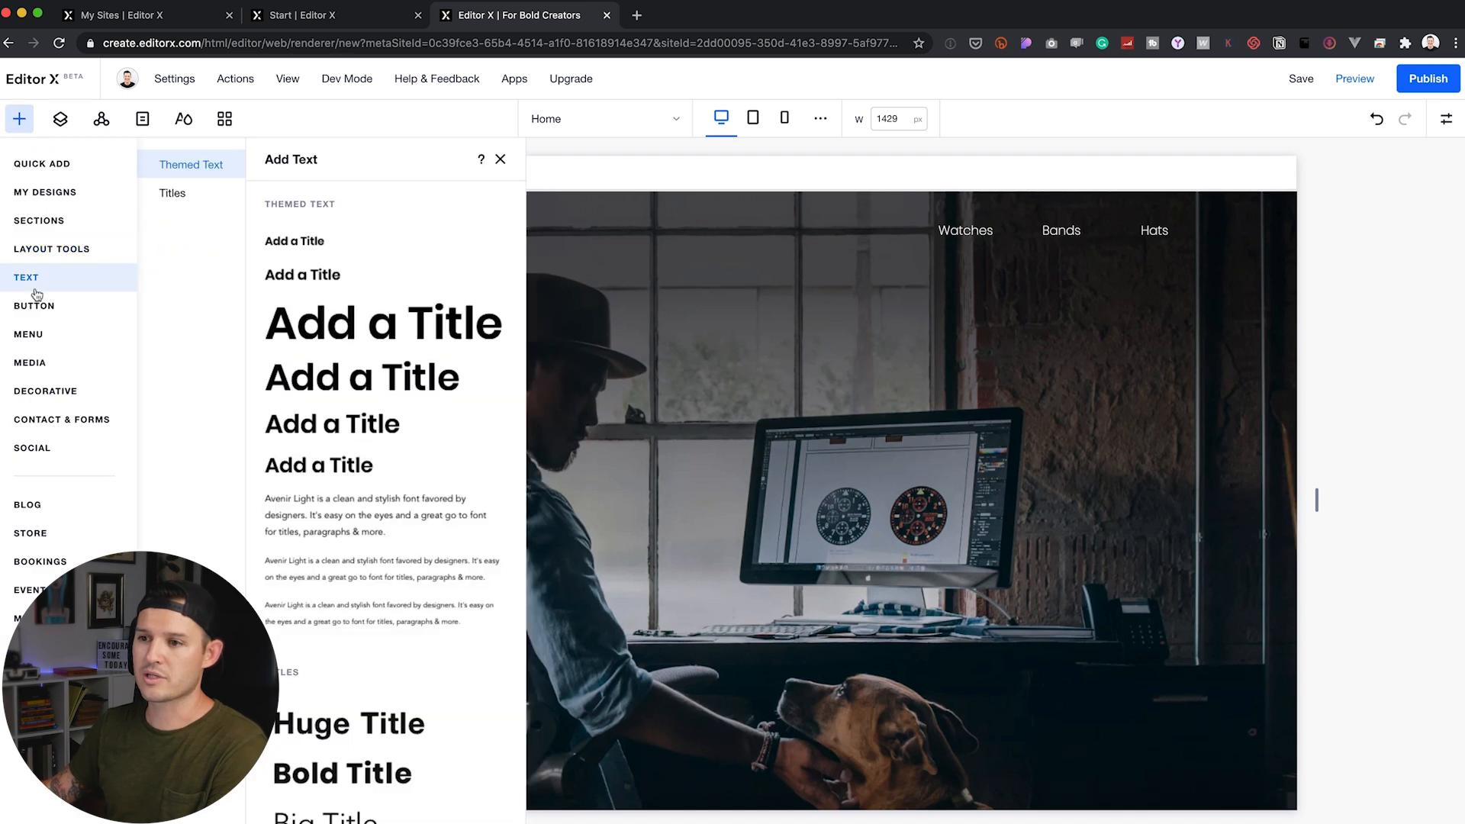
left_click_drag(425, 338, 791, 462)
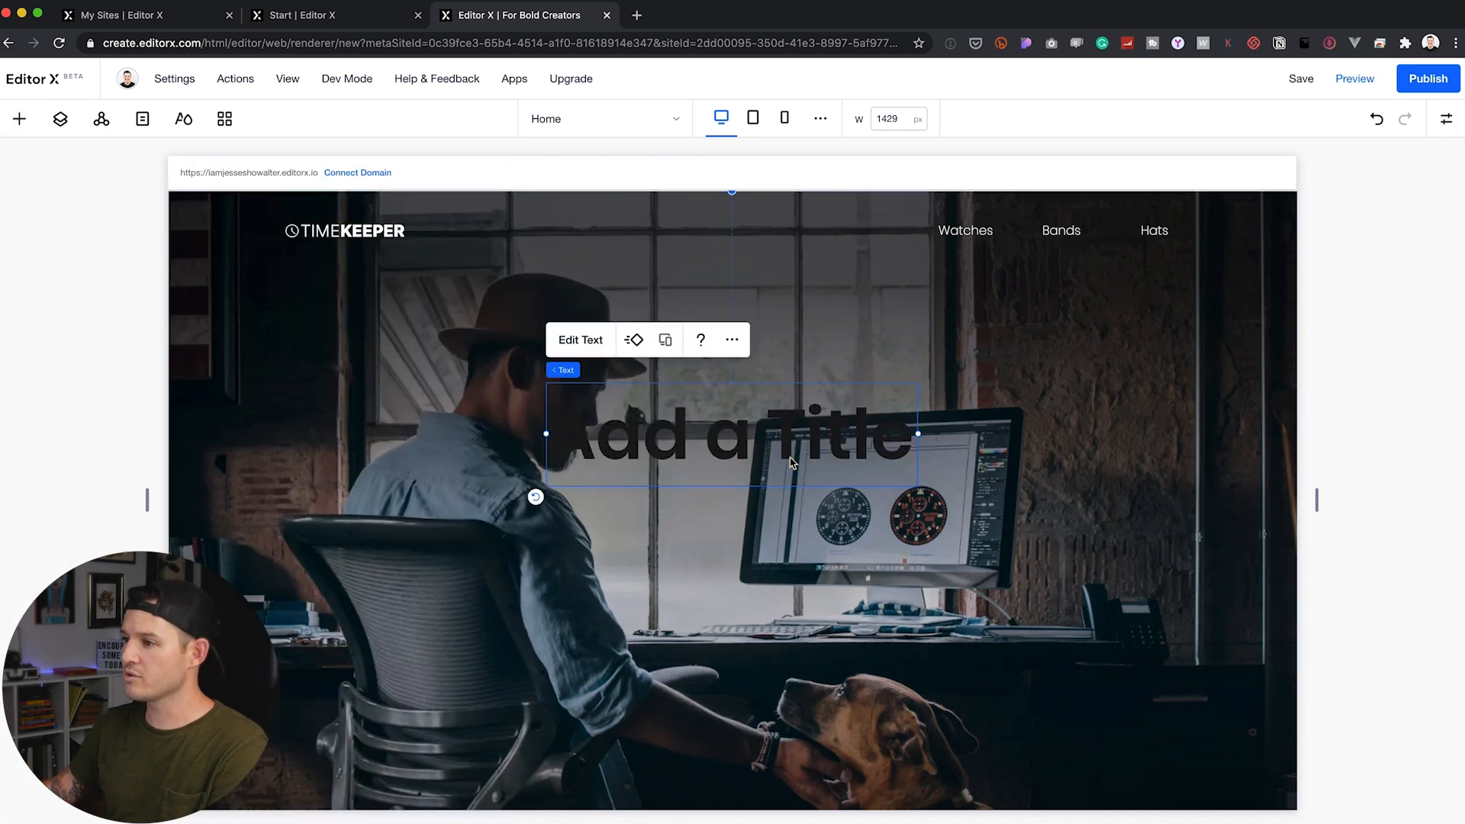
left_click(583, 343)
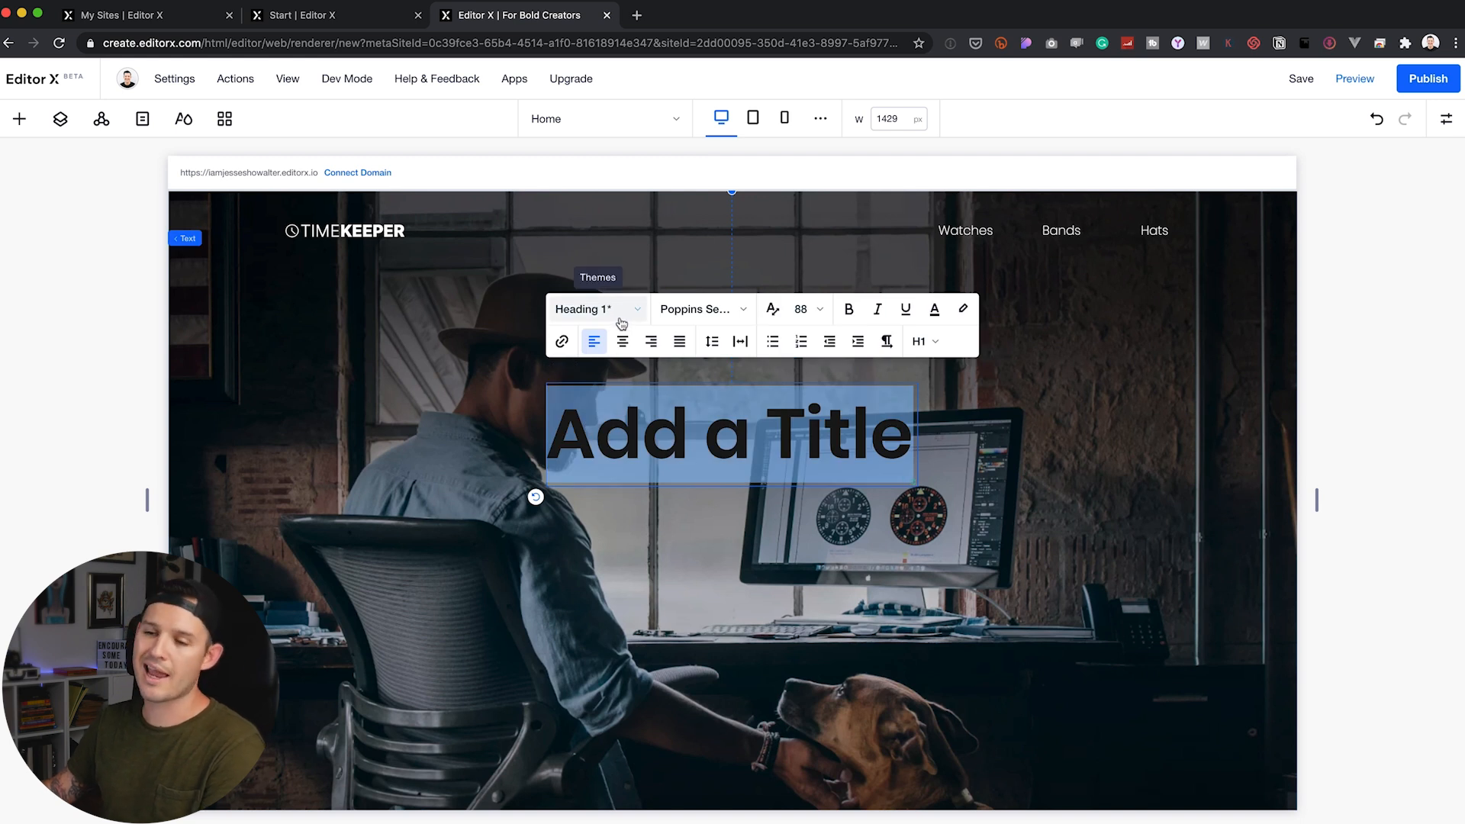
left_click(935, 310)
left_click(869, 412)
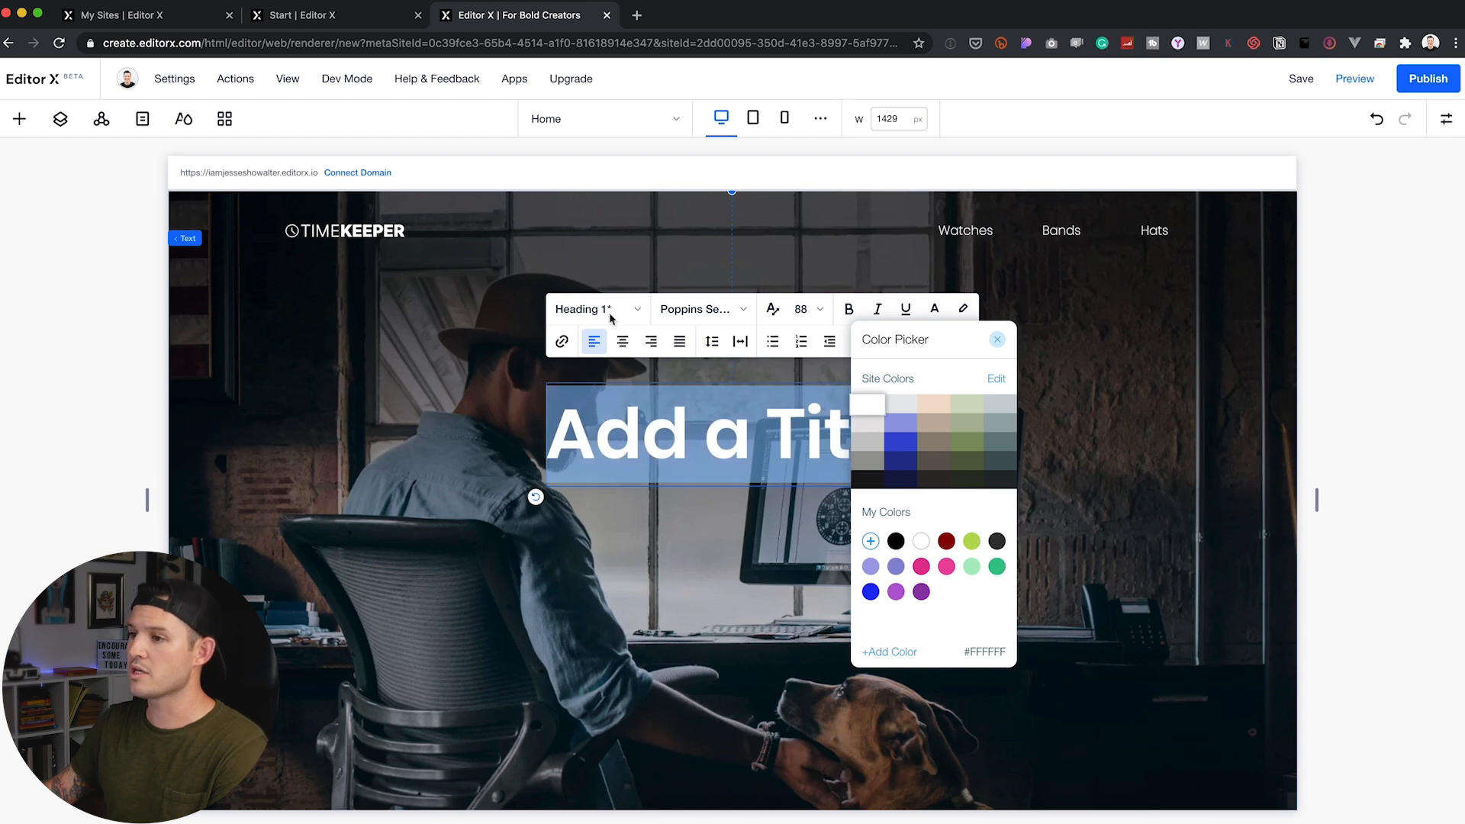
Step: Set the hero title's font to Arapey Regular
left_click(709, 311)
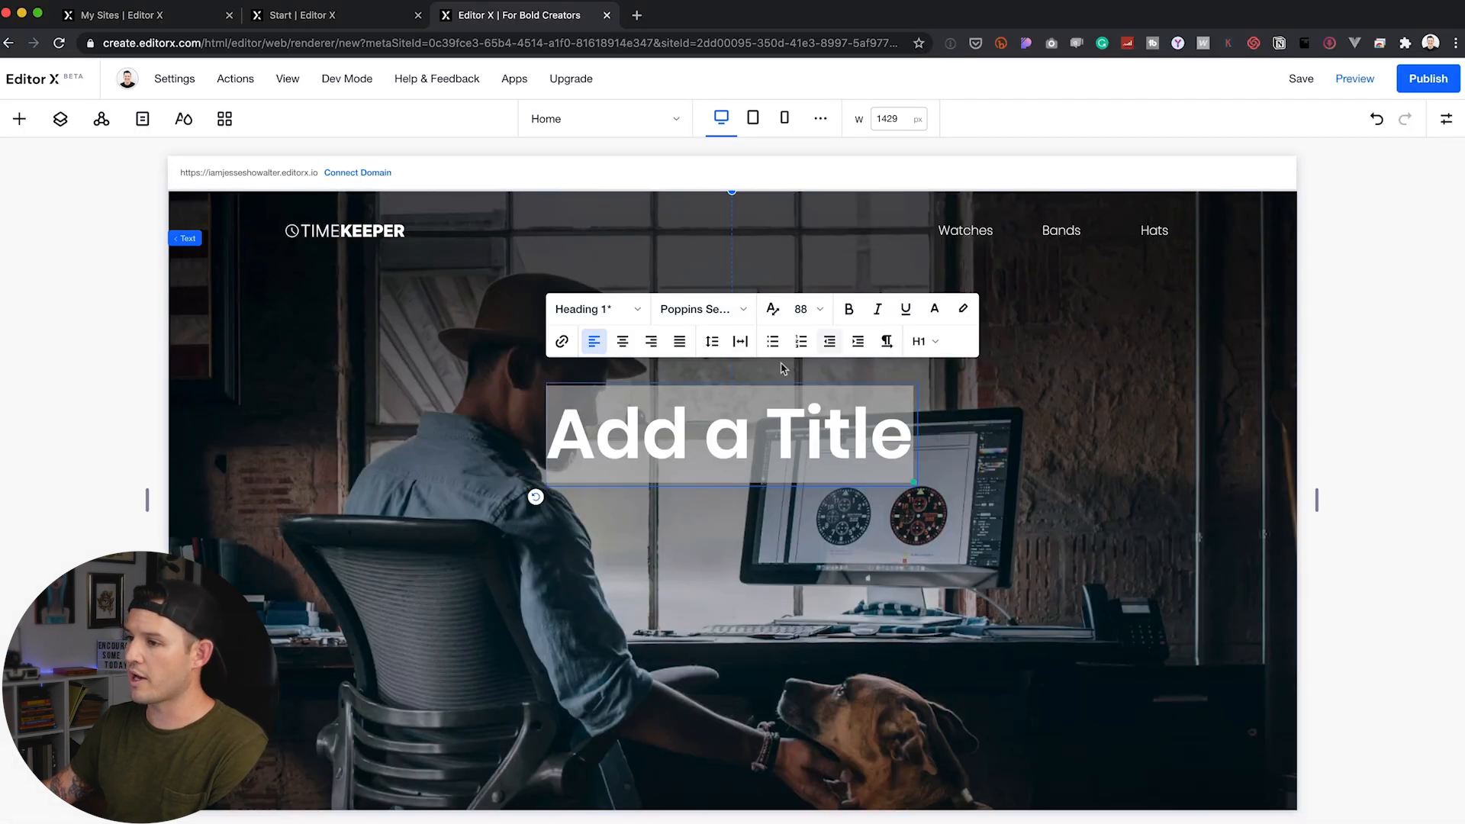
left_click(708, 314)
type("Arapey Regula")
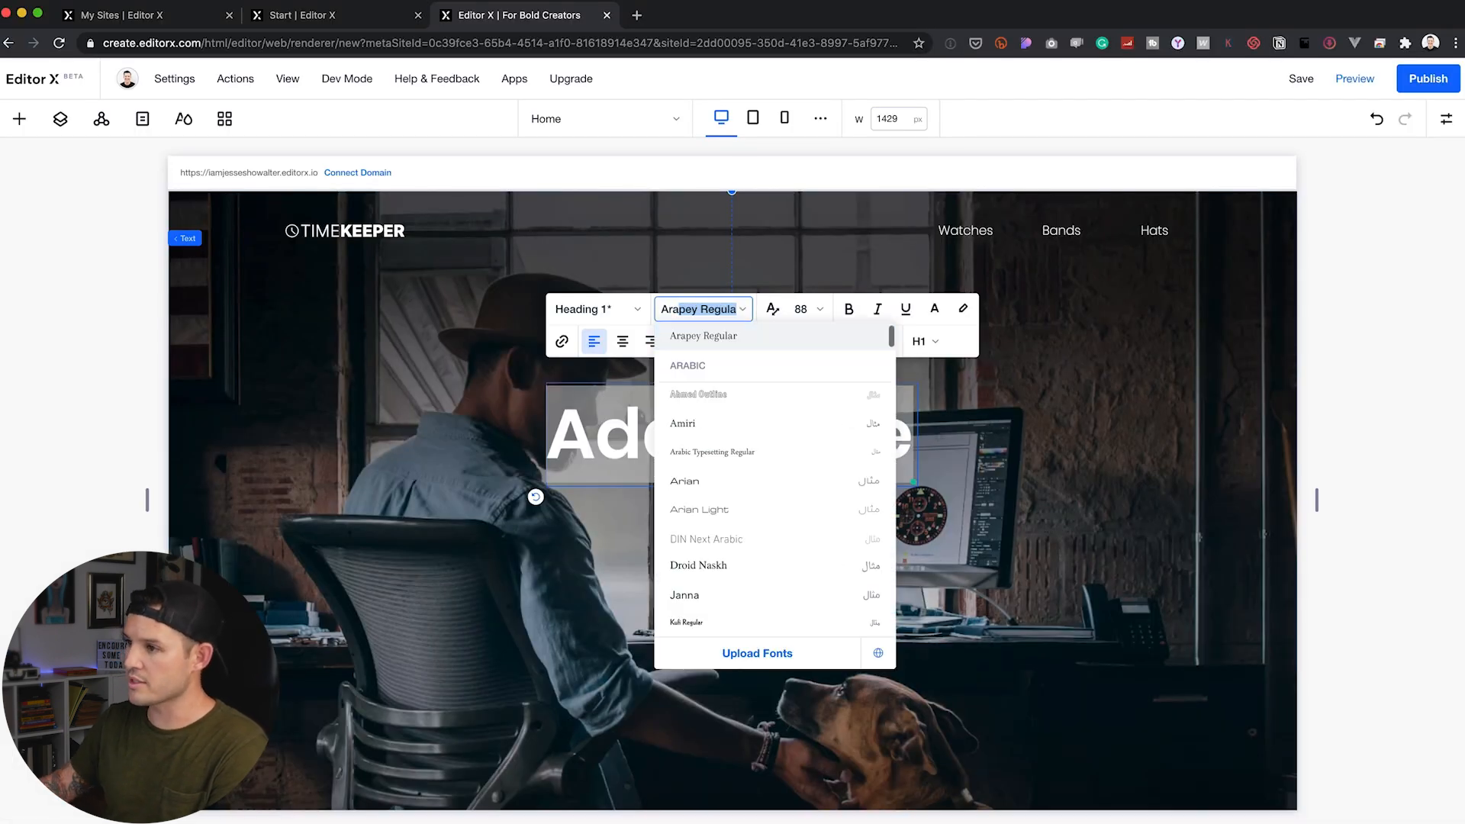
left_click(740, 345)
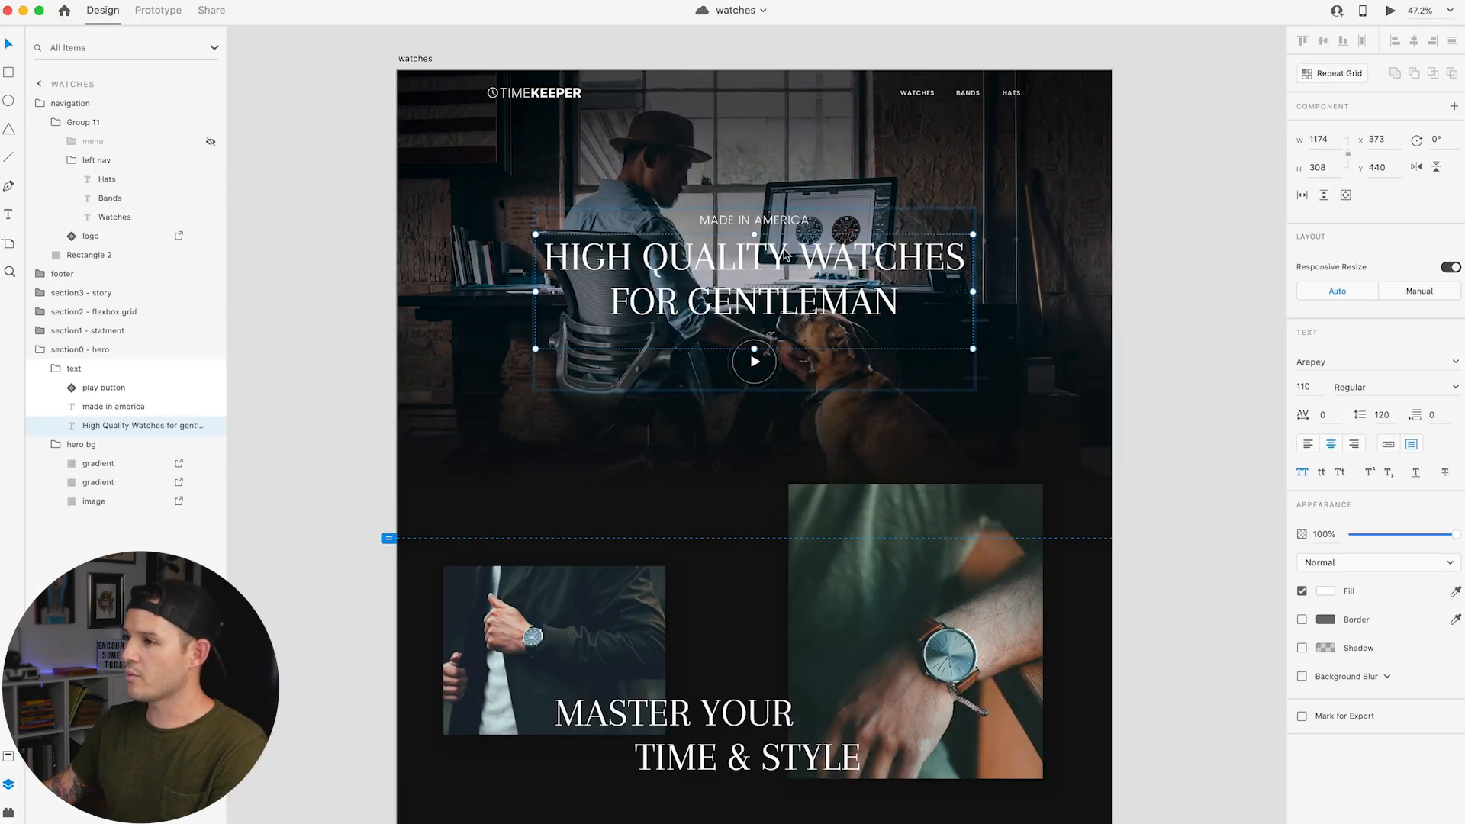
Step: Copy the headline from the XD mockup and replace the hero title's text with "High Quality Watches for gentleman"
double_click(786, 256)
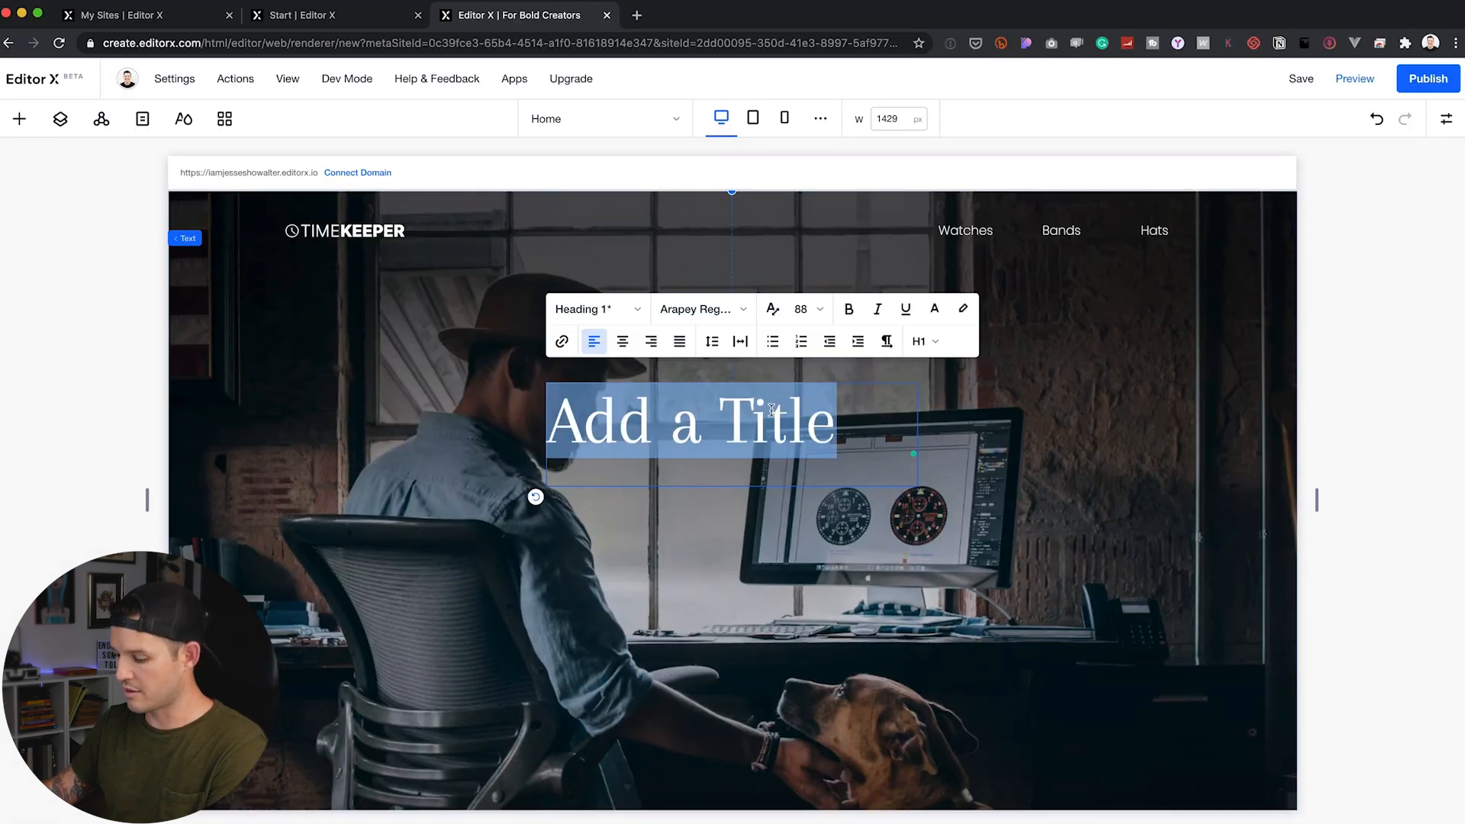
type("High Quality Watches for gentleman")
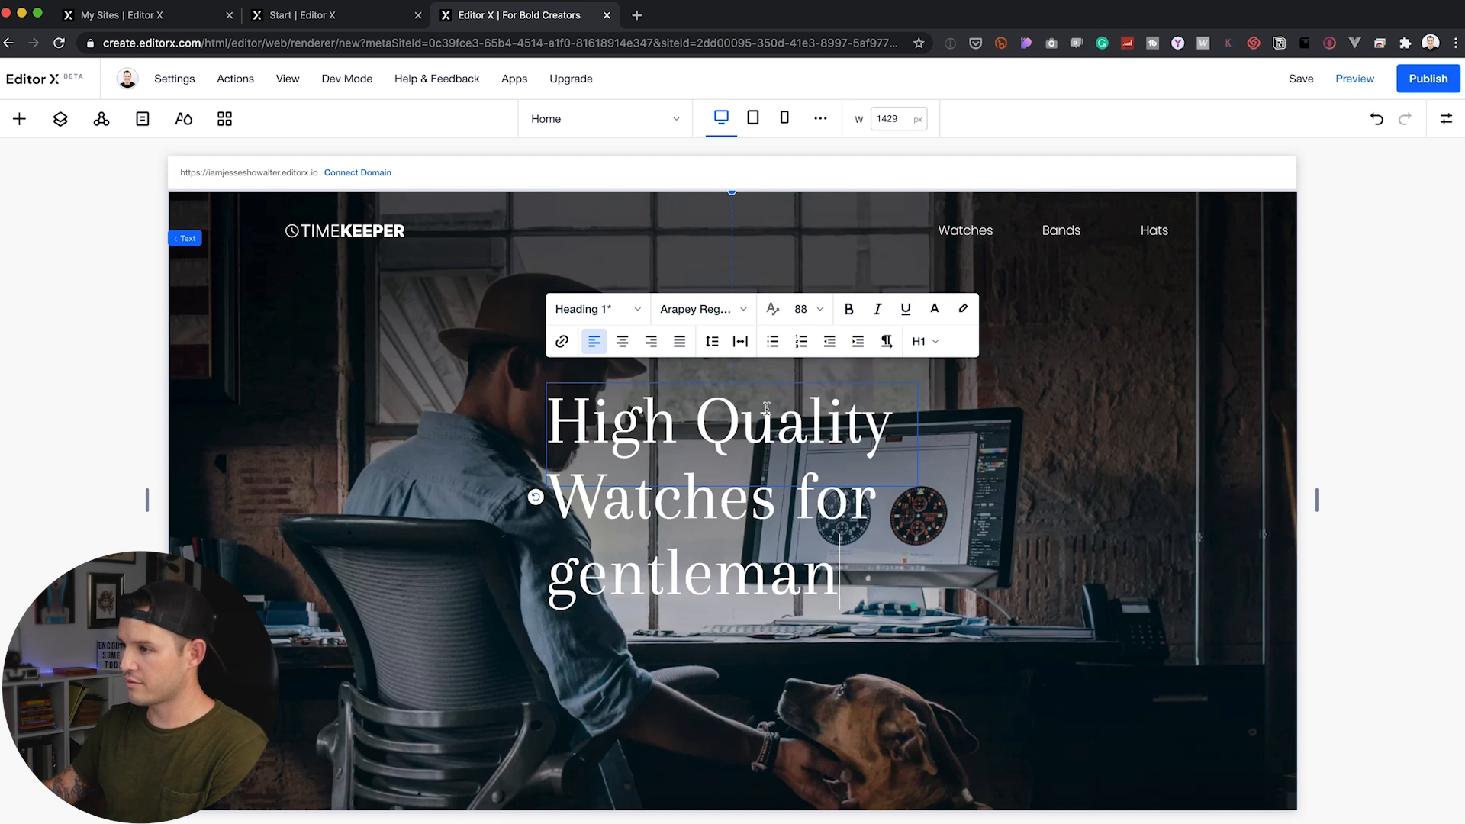
left_click(1031, 442)
Step: Centre-align the hero title and widen its text box to about 54.8% so the headline fits on two lines
left_click(821, 437)
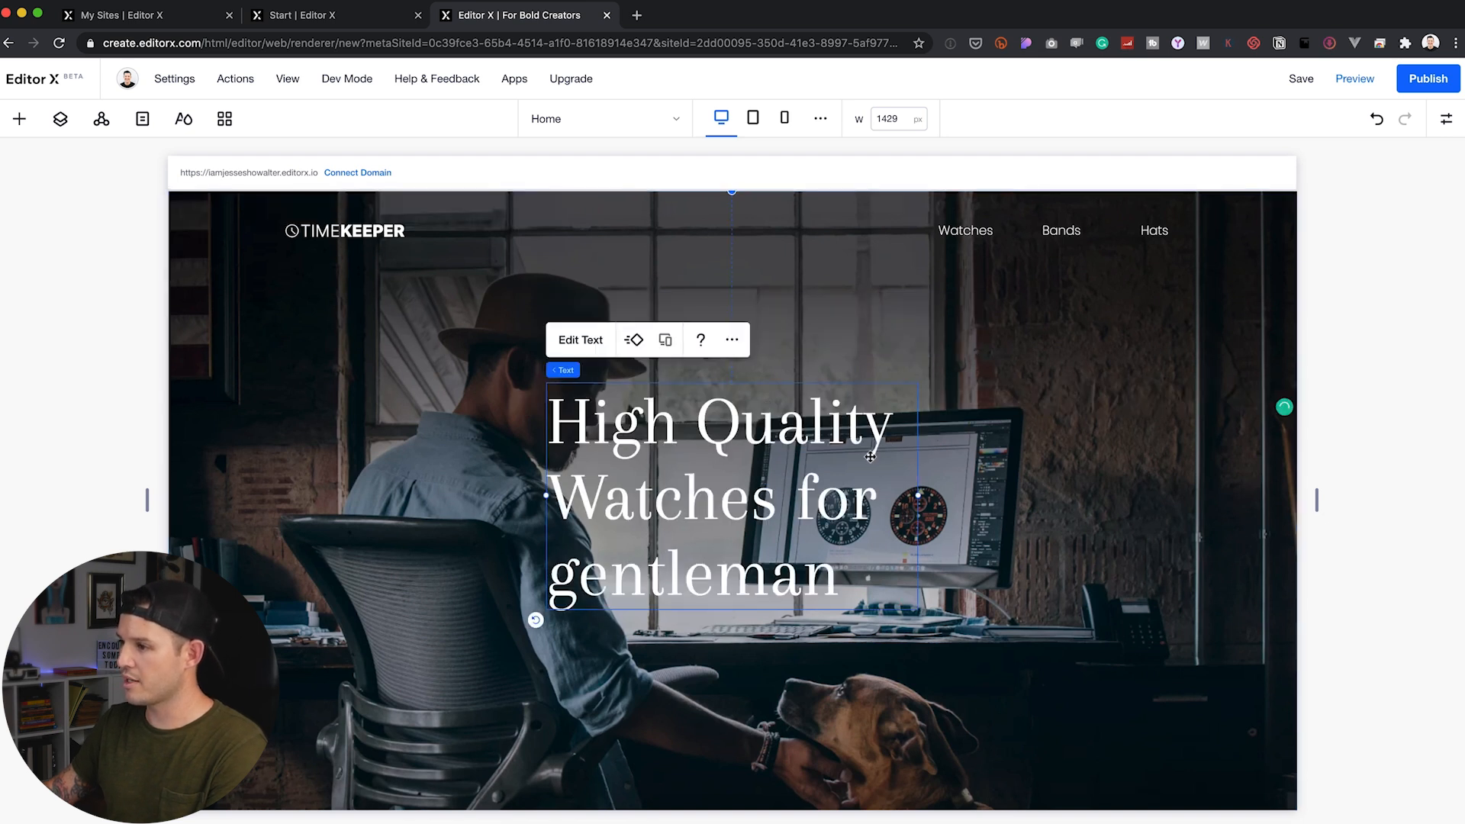
left_click_drag(919, 496, 1090, 501)
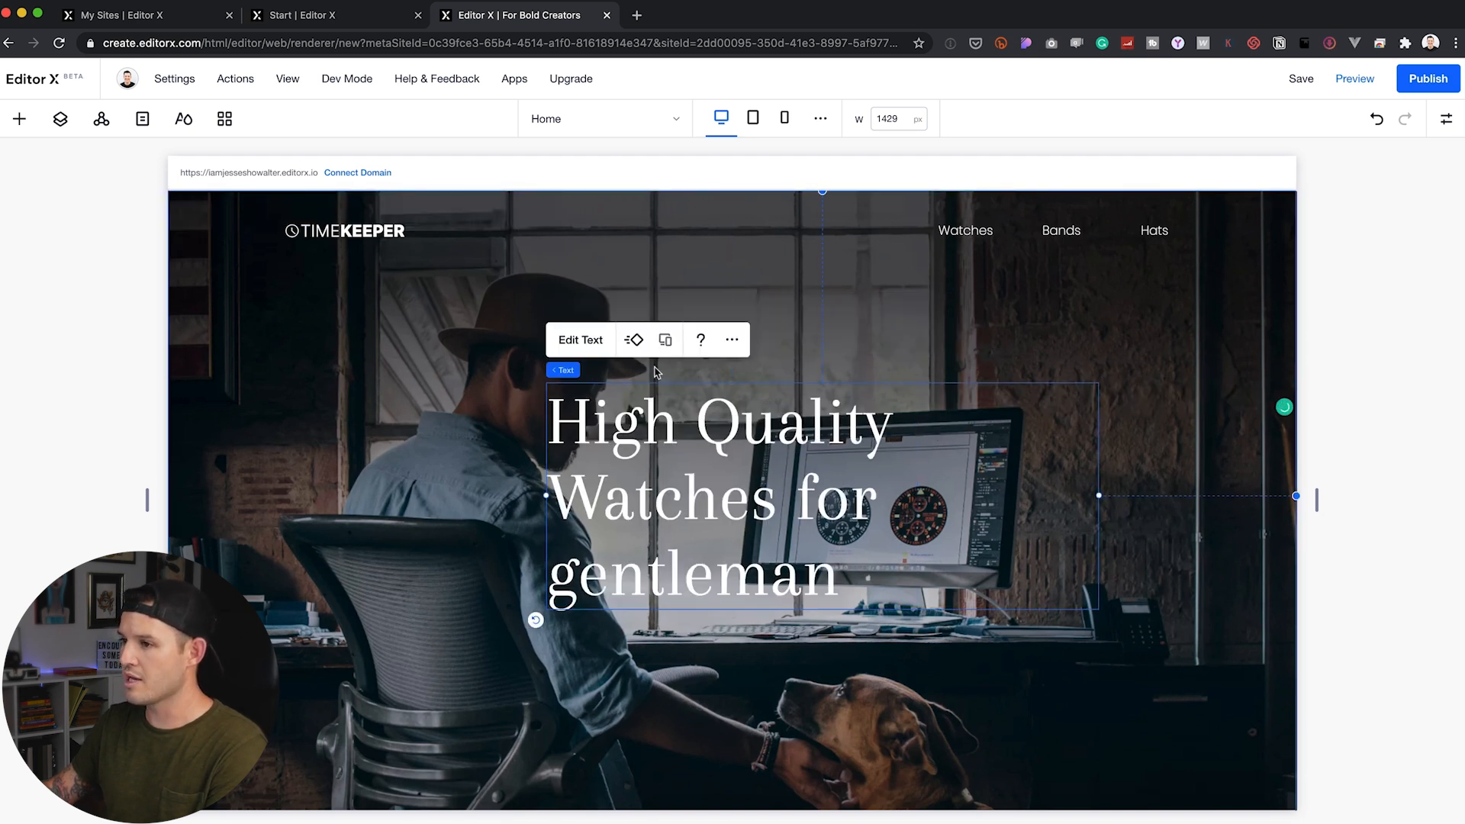
double_click(649, 459)
left_click(624, 343)
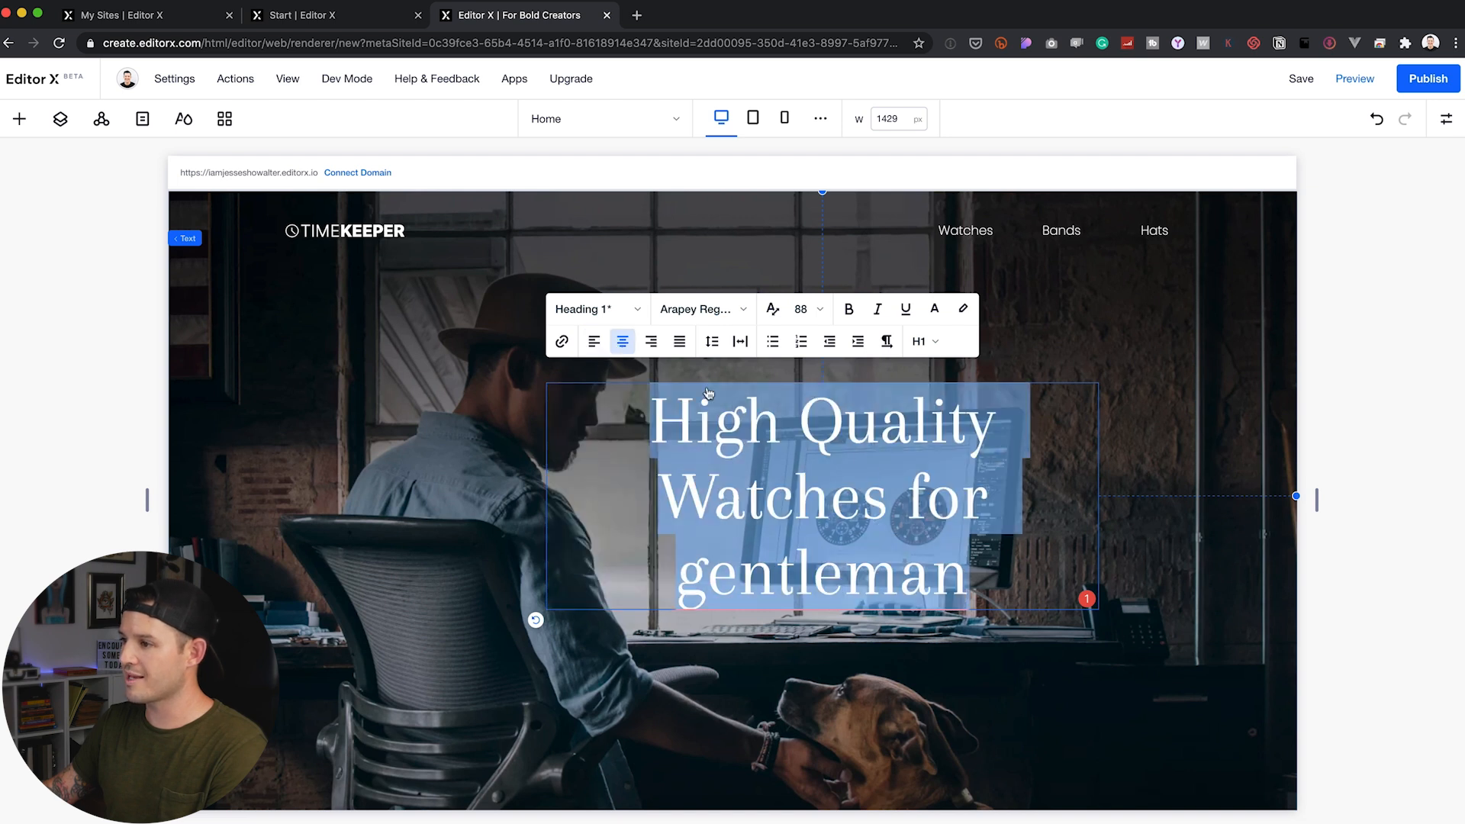
left_click(1131, 370)
left_click(1096, 496)
left_click_drag(1099, 496, 1164, 494)
left_click_drag(909, 435, 808, 436)
Step: Centre the hero title horizontally and vertically in the section and move it up to a top margin of about 443 px
left_click(1442, 121)
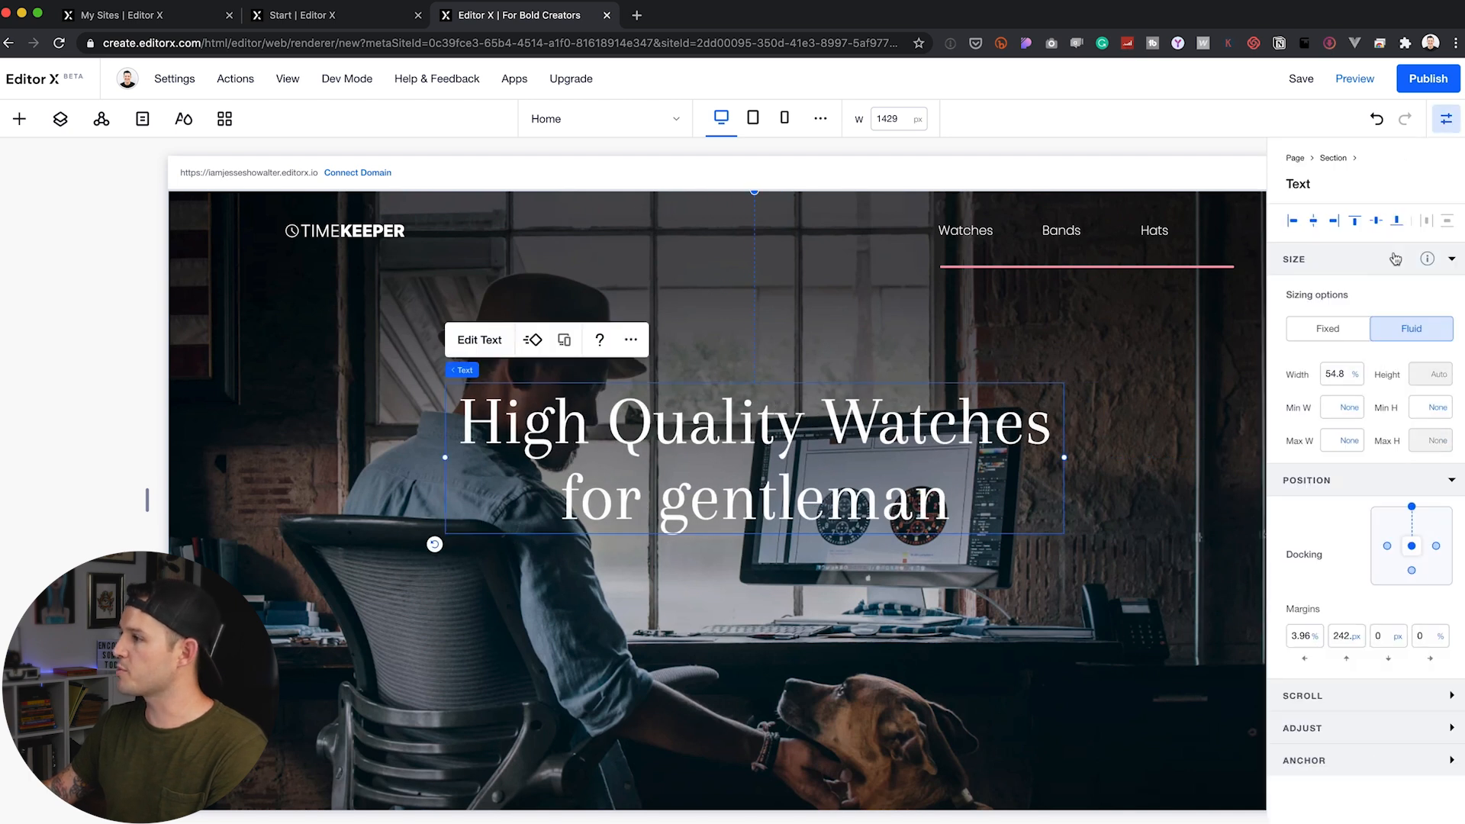
left_click(1319, 227)
left_click(1372, 227)
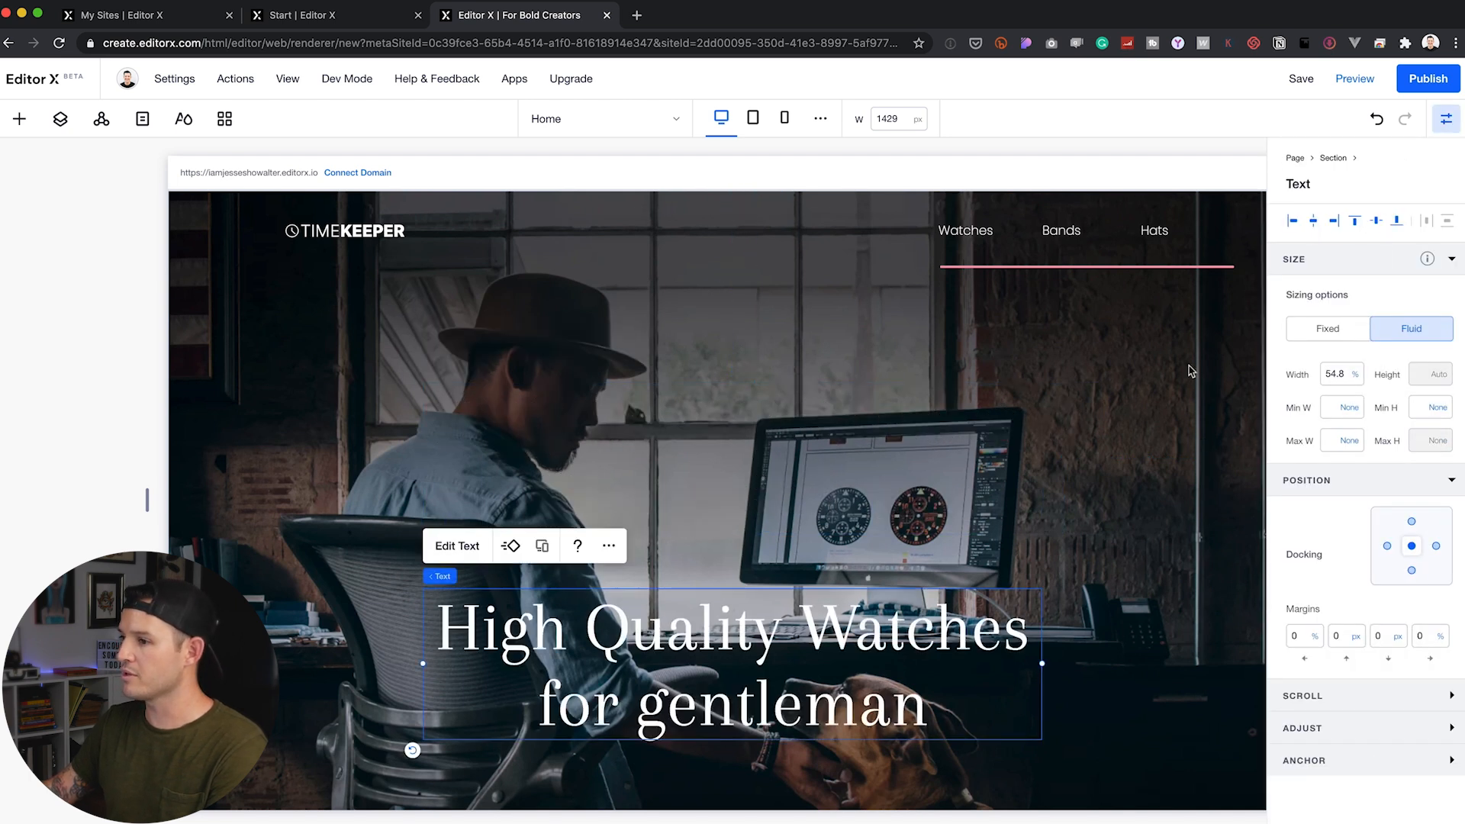
scroll(951, 433, "up", 3)
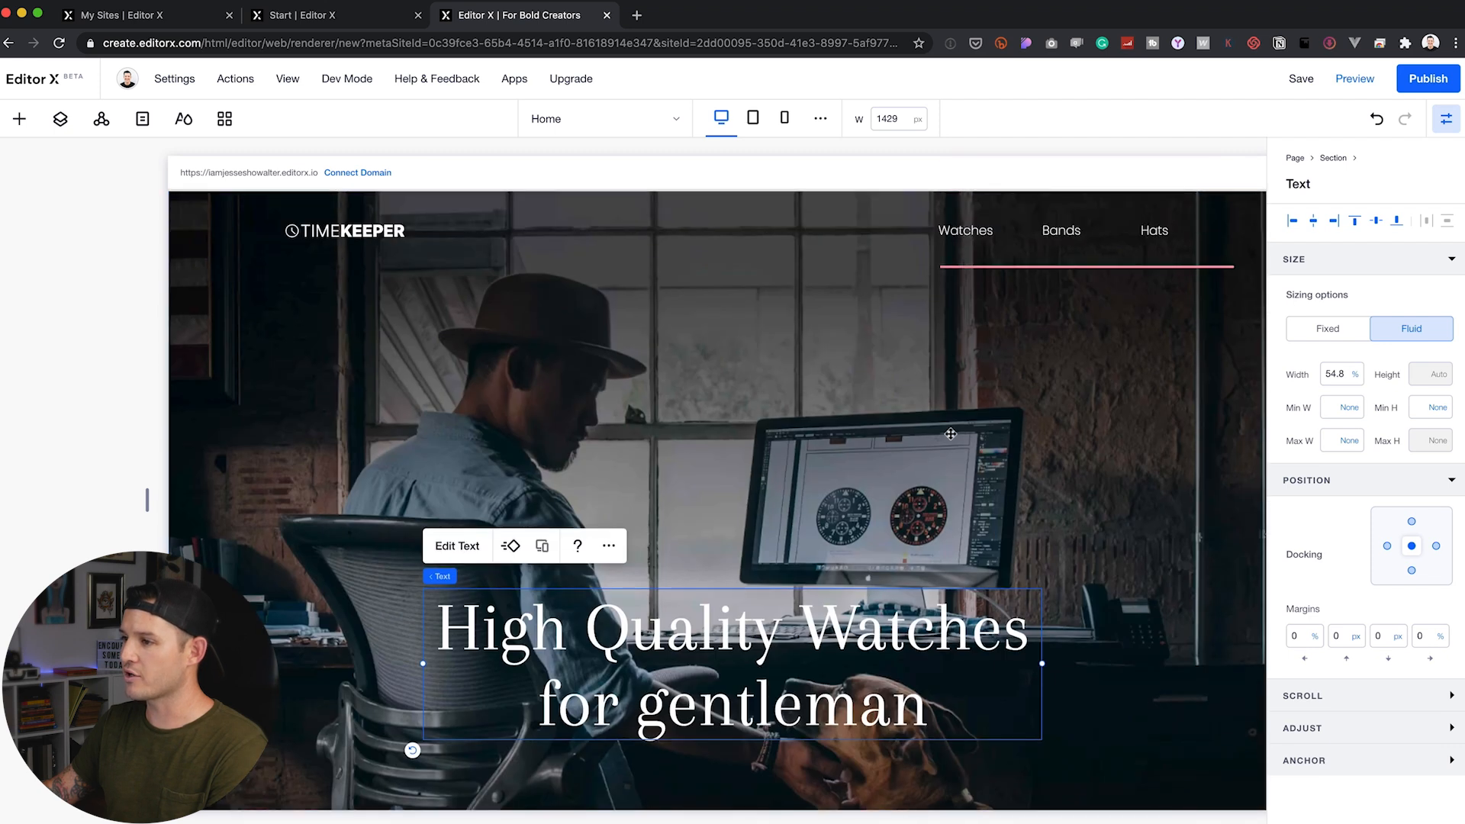
left_click_drag(722, 624, 716, 571)
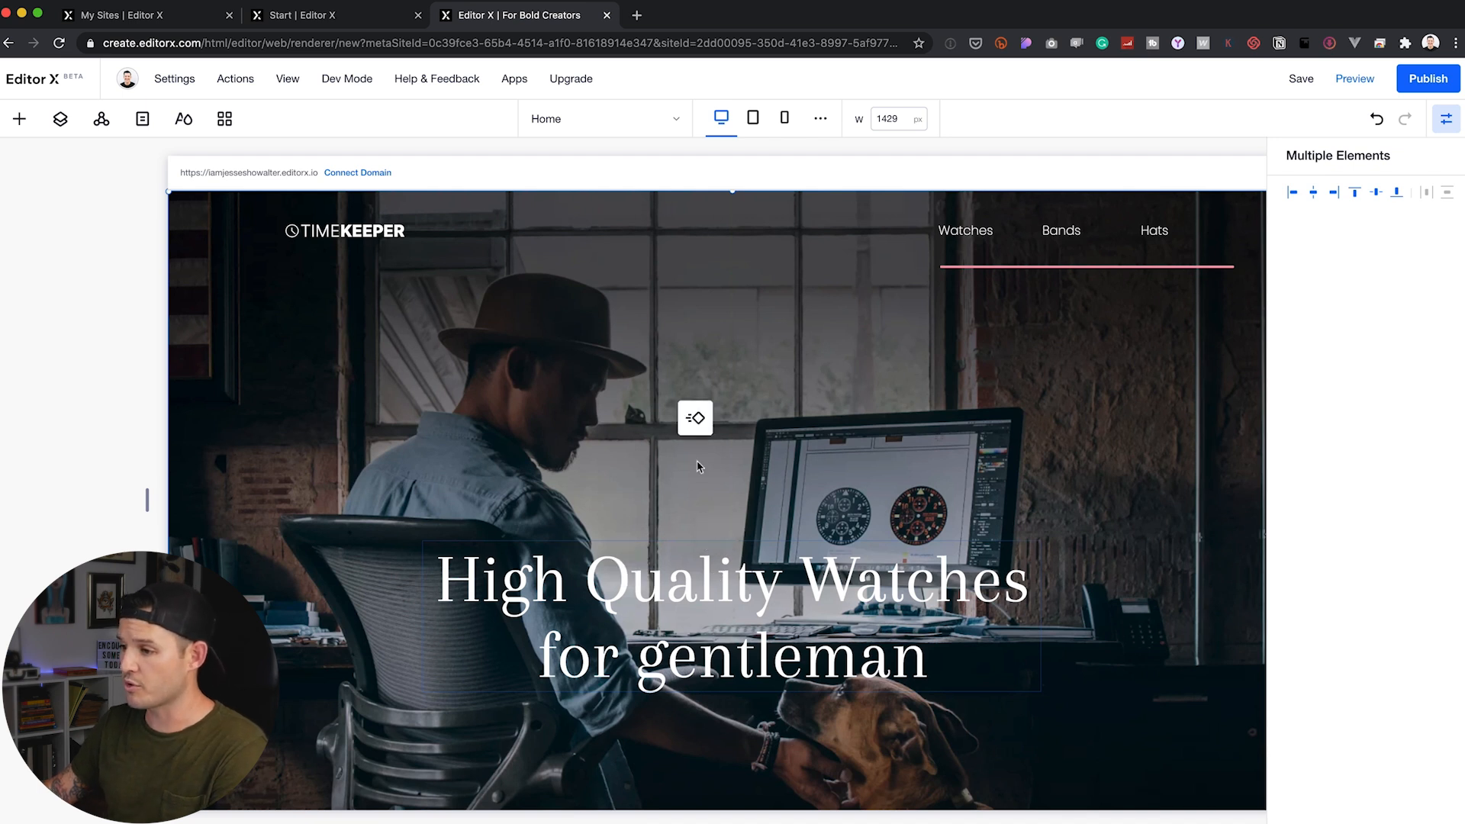
Step: Update the Heading 1 site theme to match the hero title's white Arapey Regular at 88 px
double_click(669, 595)
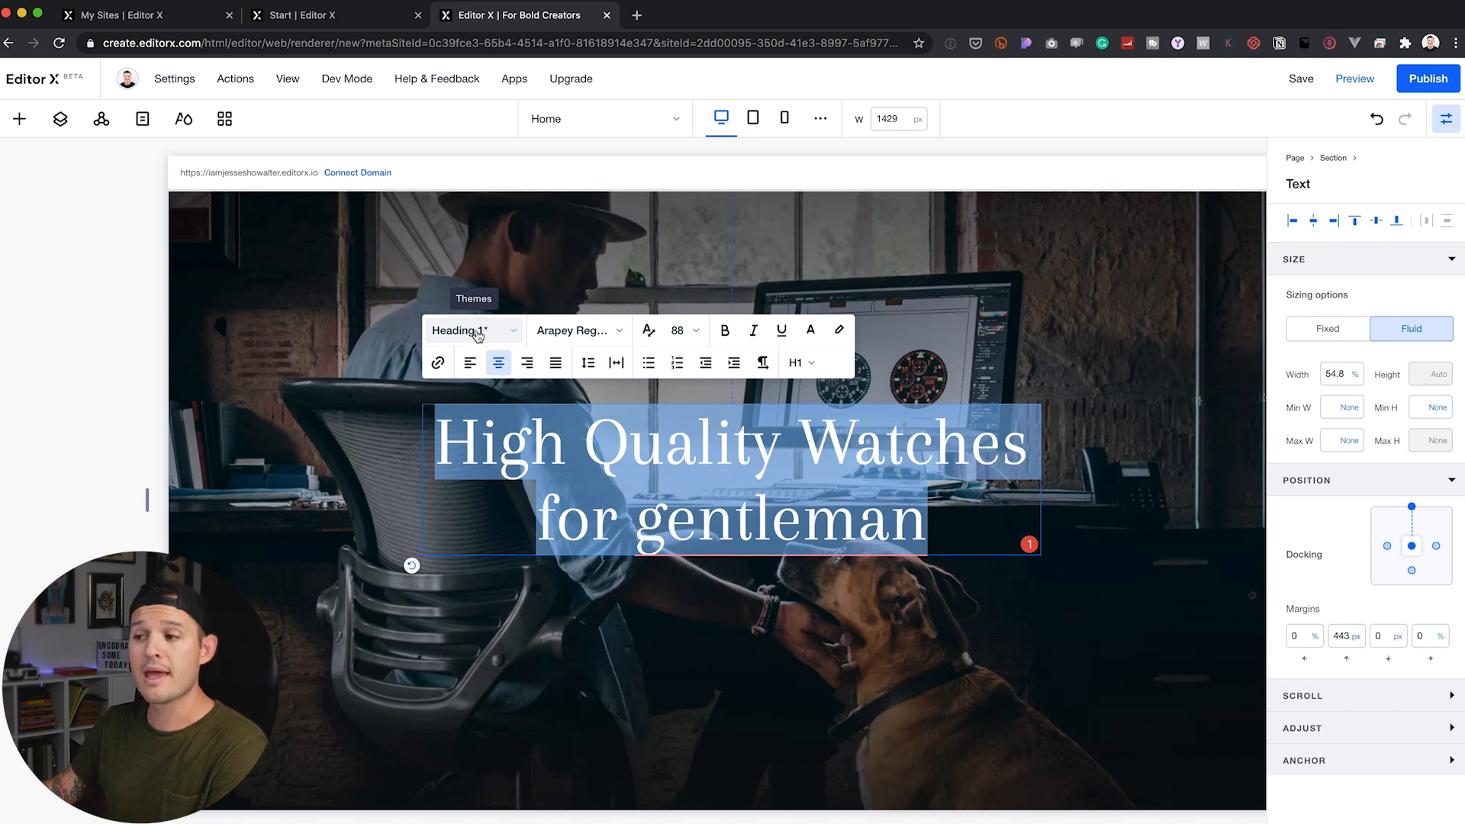
left_click(477, 333)
scroll(595, 645, "down", 1)
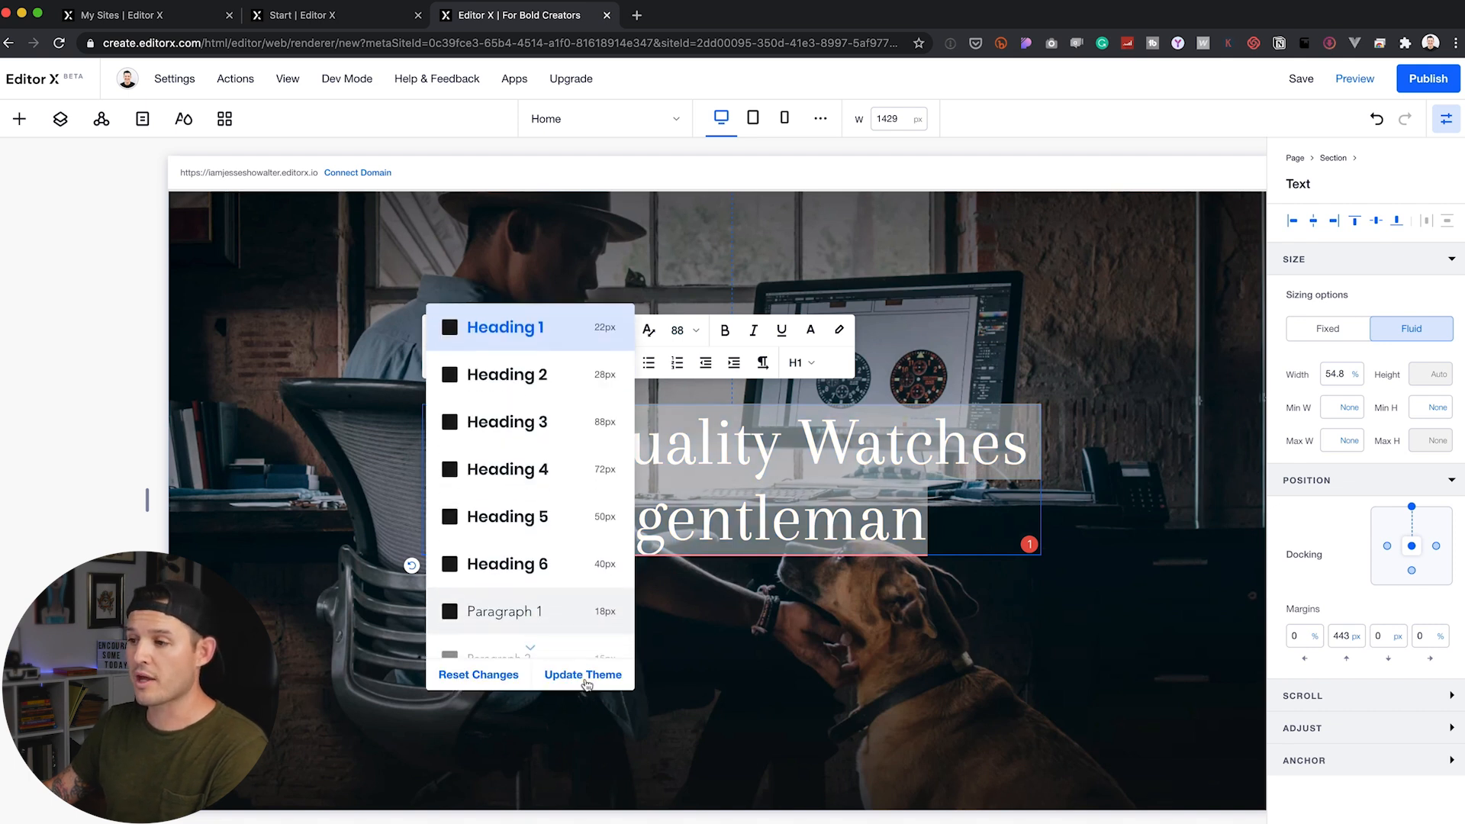
left_click(587, 680)
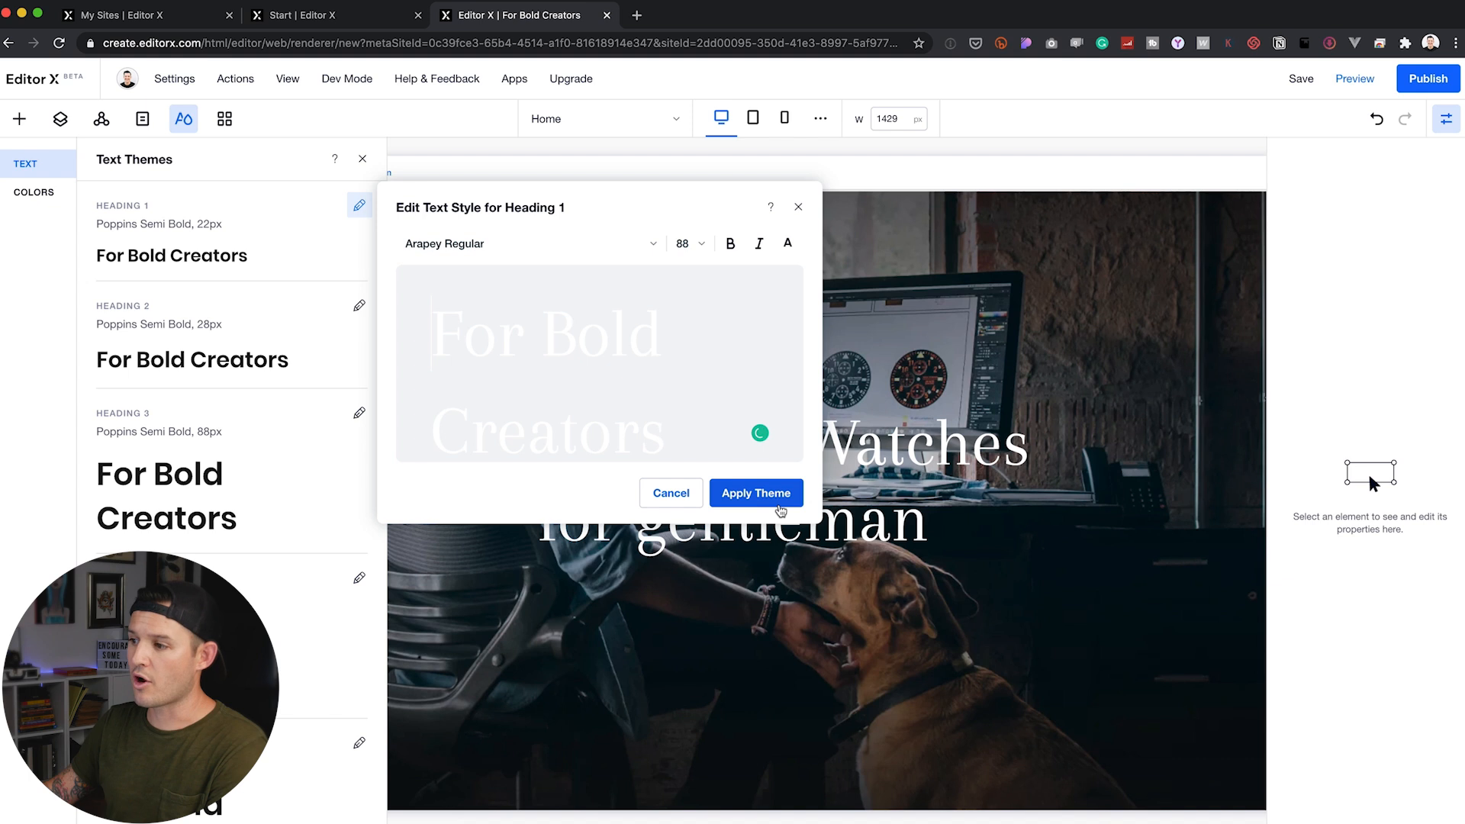
left_click(766, 494)
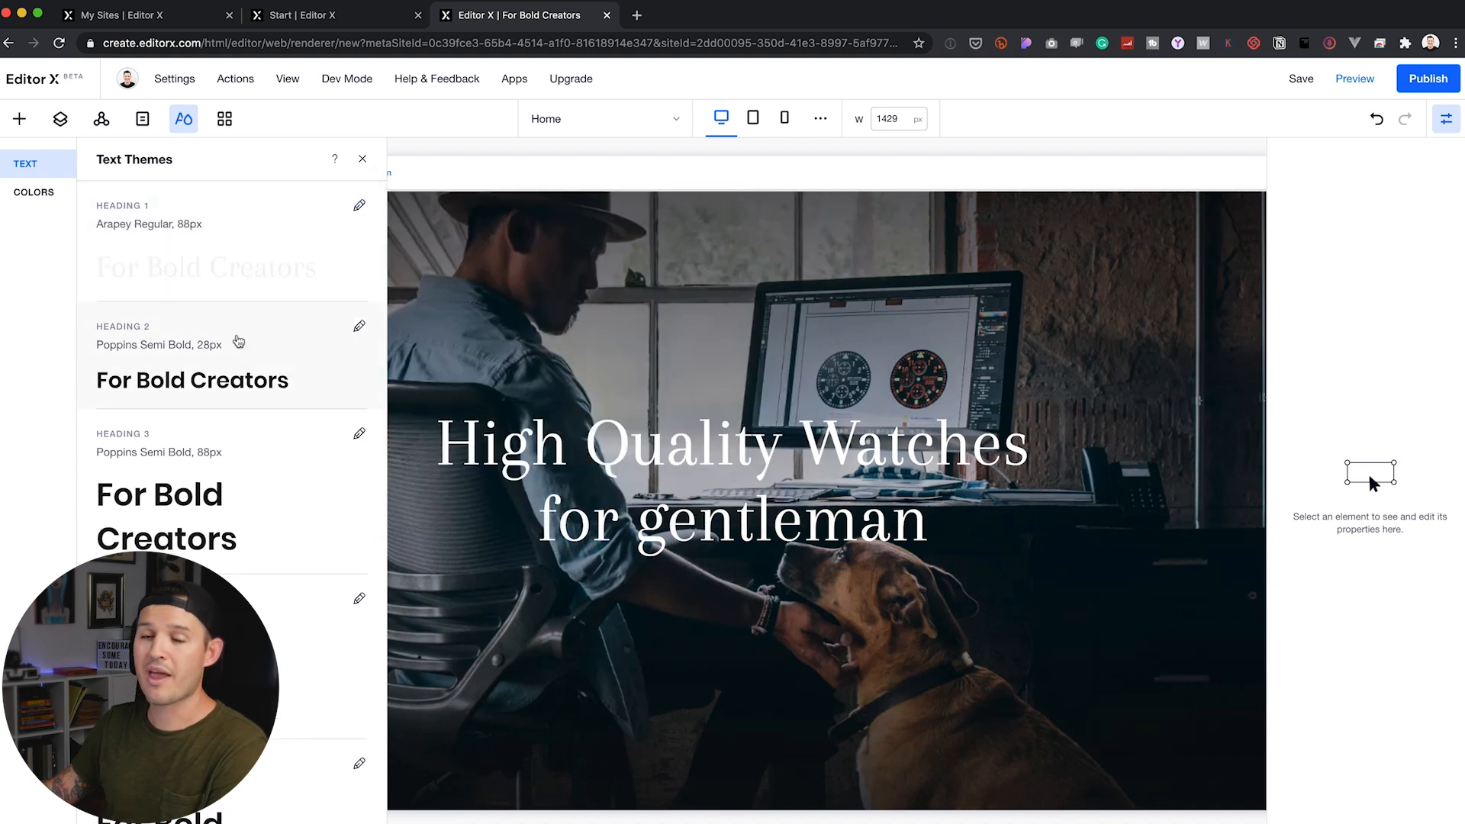
left_click(860, 321)
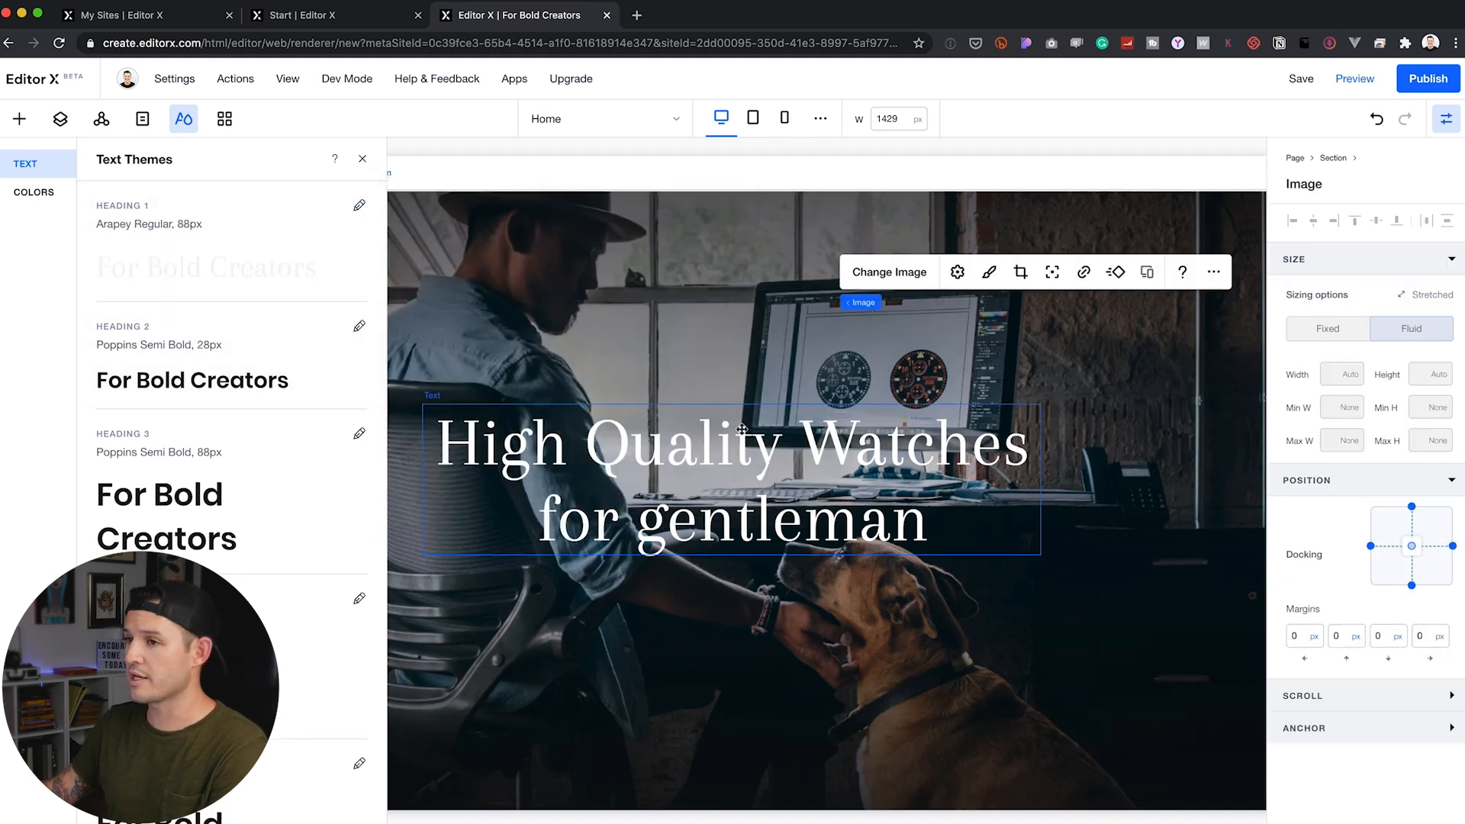
left_click(944, 315)
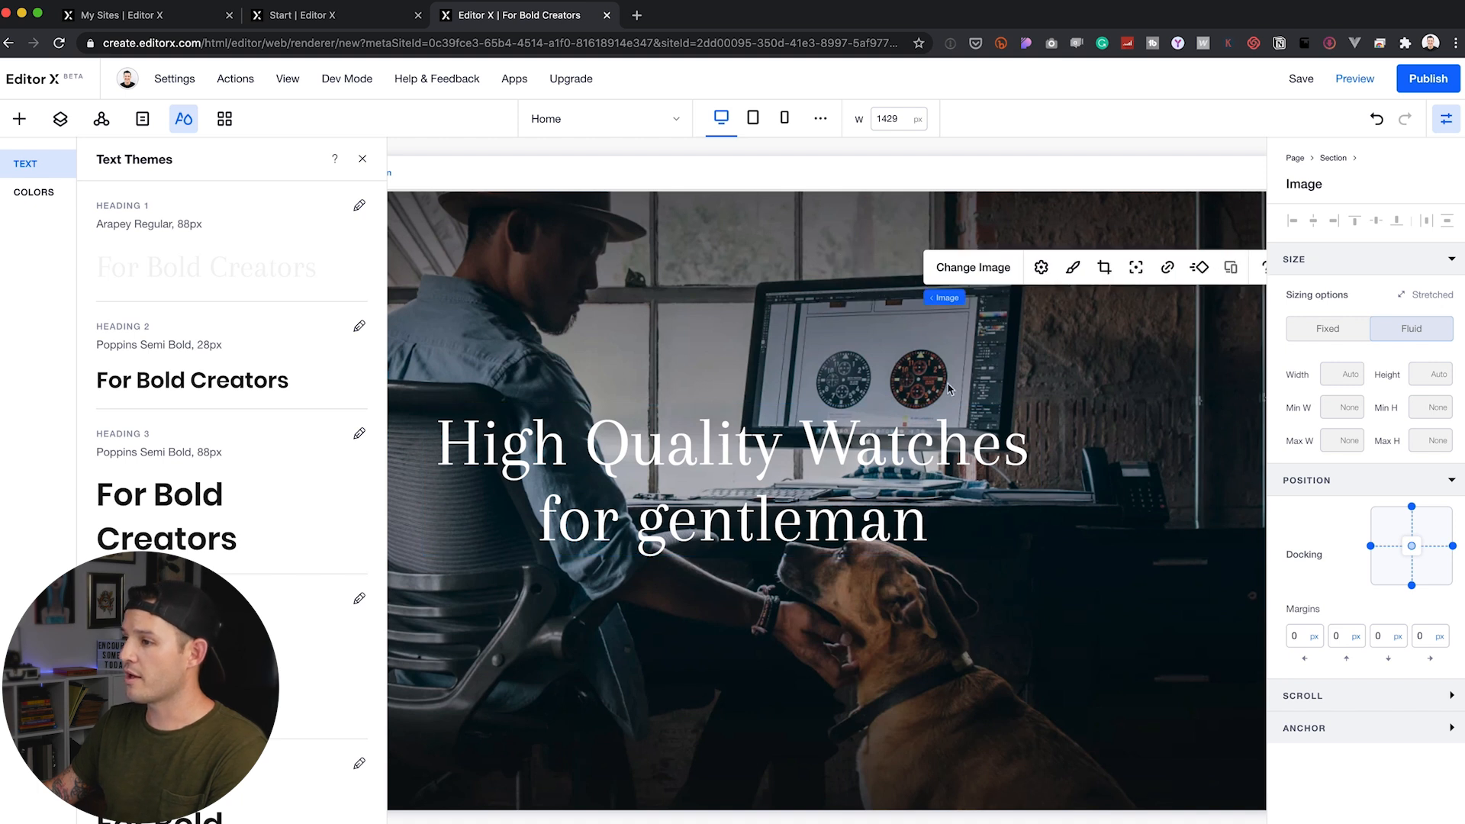
left_click(365, 162)
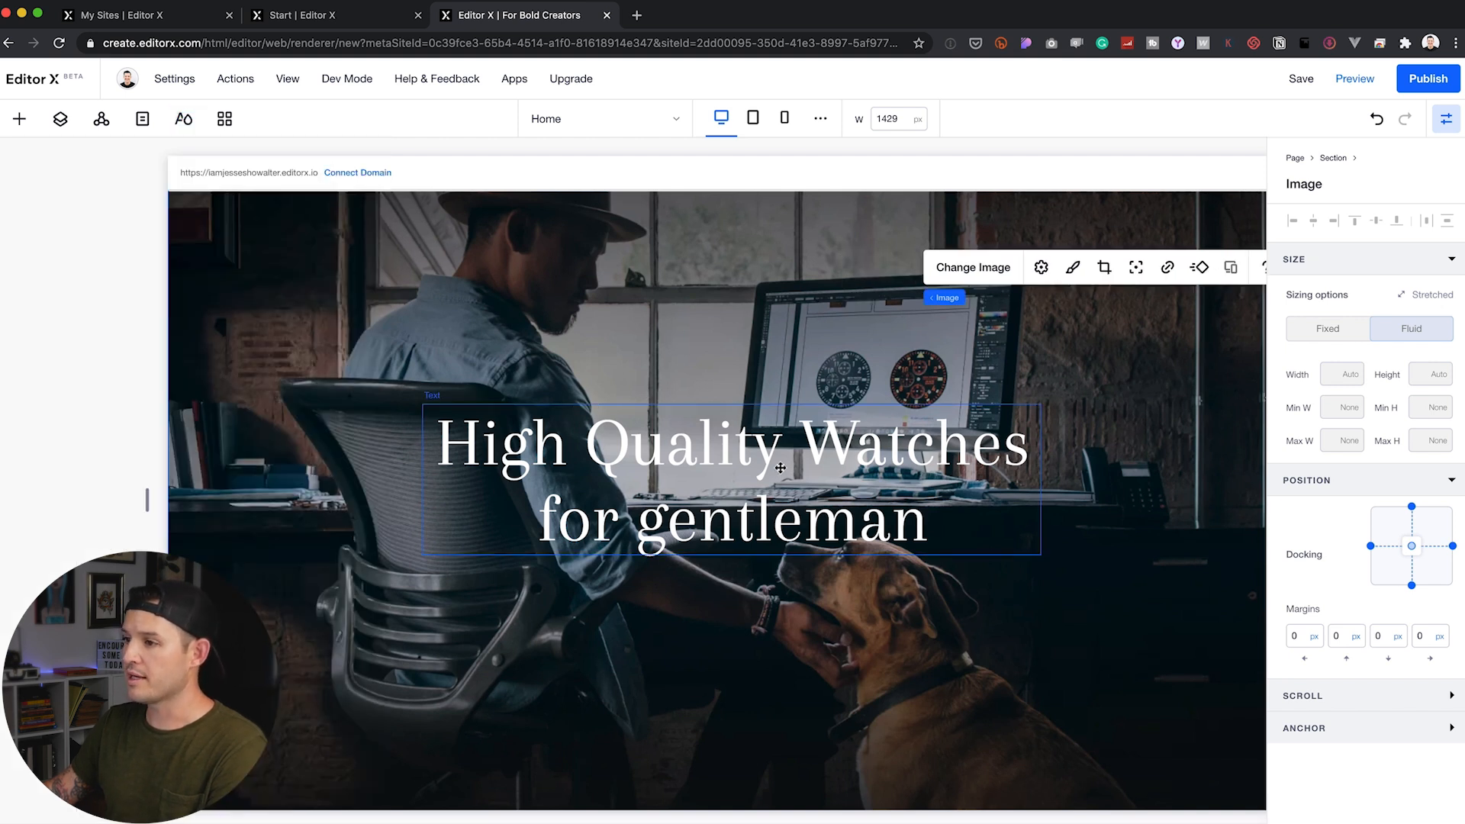
Step: Add a 50 px themed title just above the hero headline and select its text for editing
left_click(19, 118)
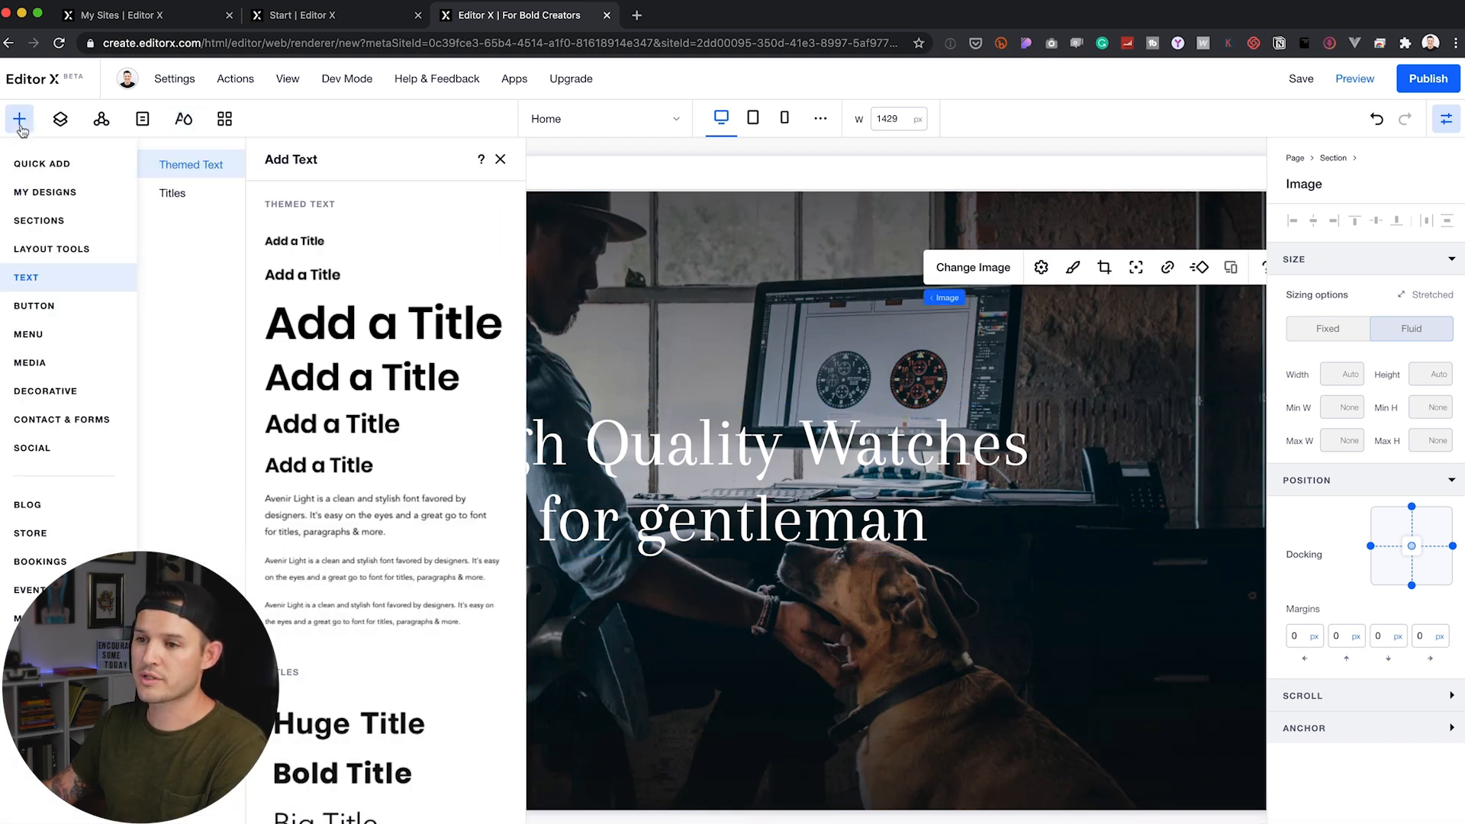
left_click(48, 304)
left_click(51, 281)
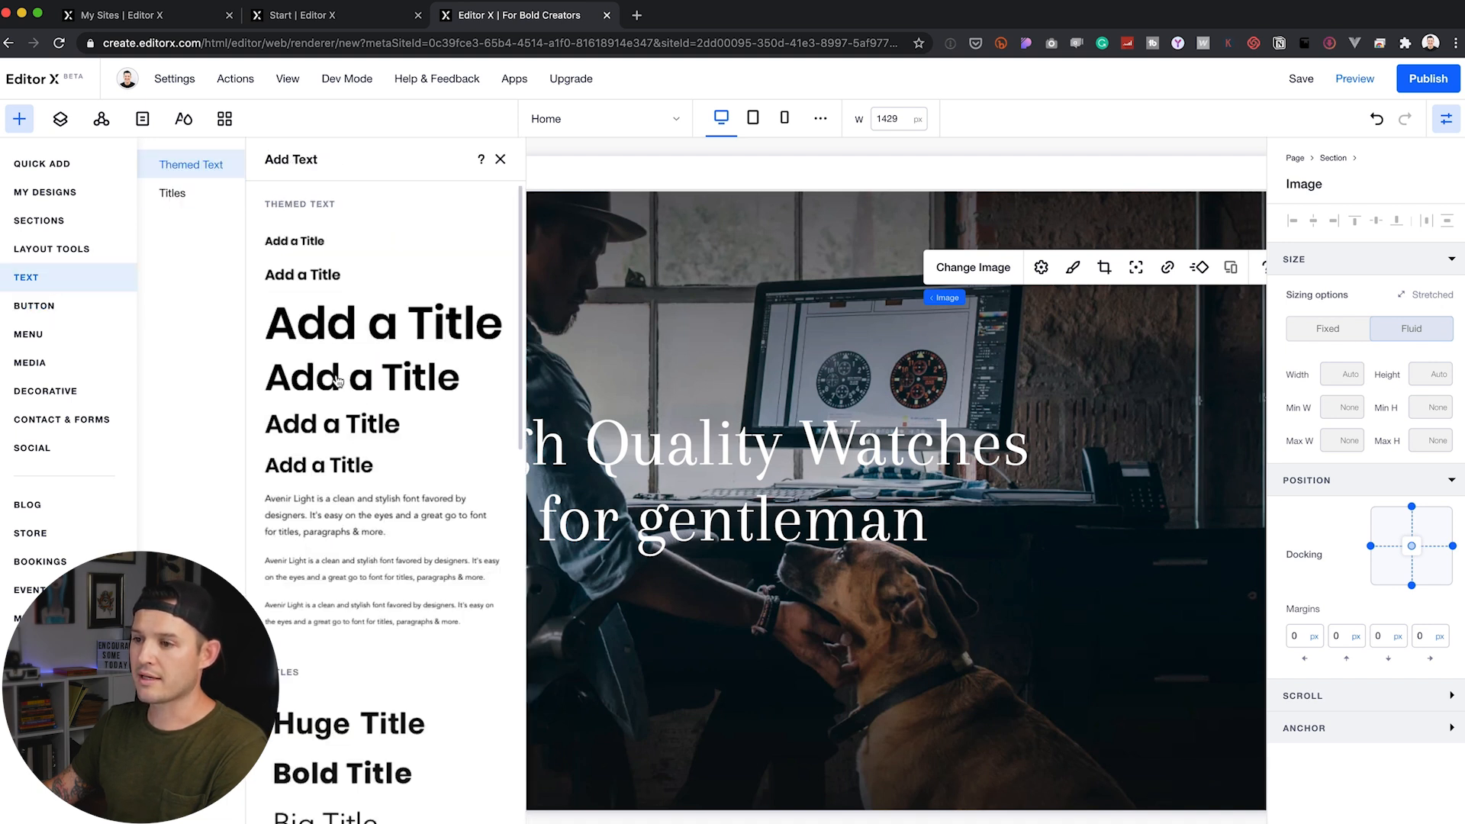
left_click_drag(326, 424, 719, 375)
double_click(720, 375)
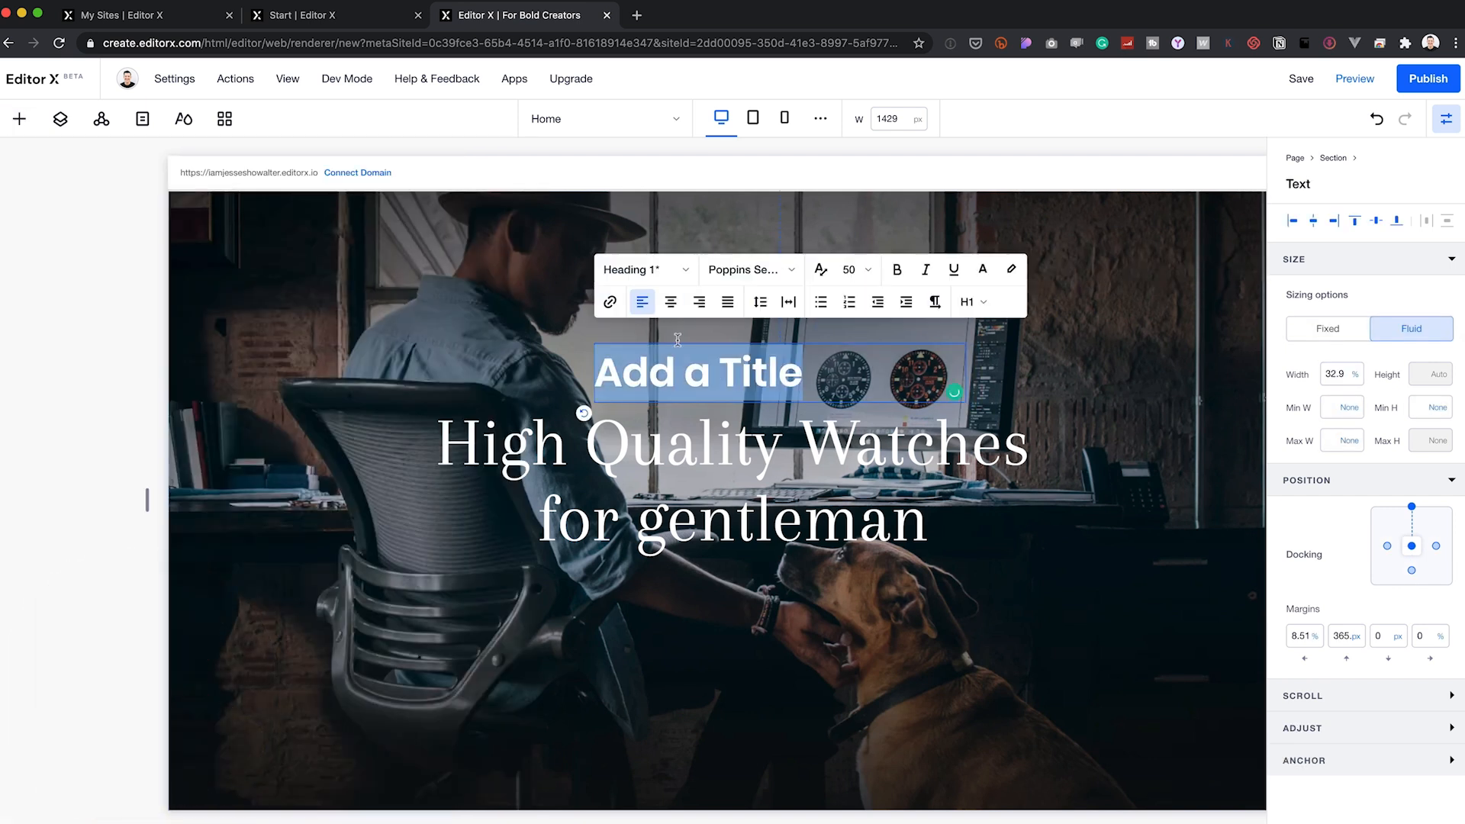
Step: Restyle the small title above the headline with a thin font, a smaller size, white colour and wider letter spacing
left_click(645, 270)
left_click(752, 269)
left_click(769, 299)
left_click(857, 270)
left_click(858, 417)
left_click(983, 270)
left_click(788, 302)
left_click_drag(681, 391, 720, 390)
left_click(843, 398)
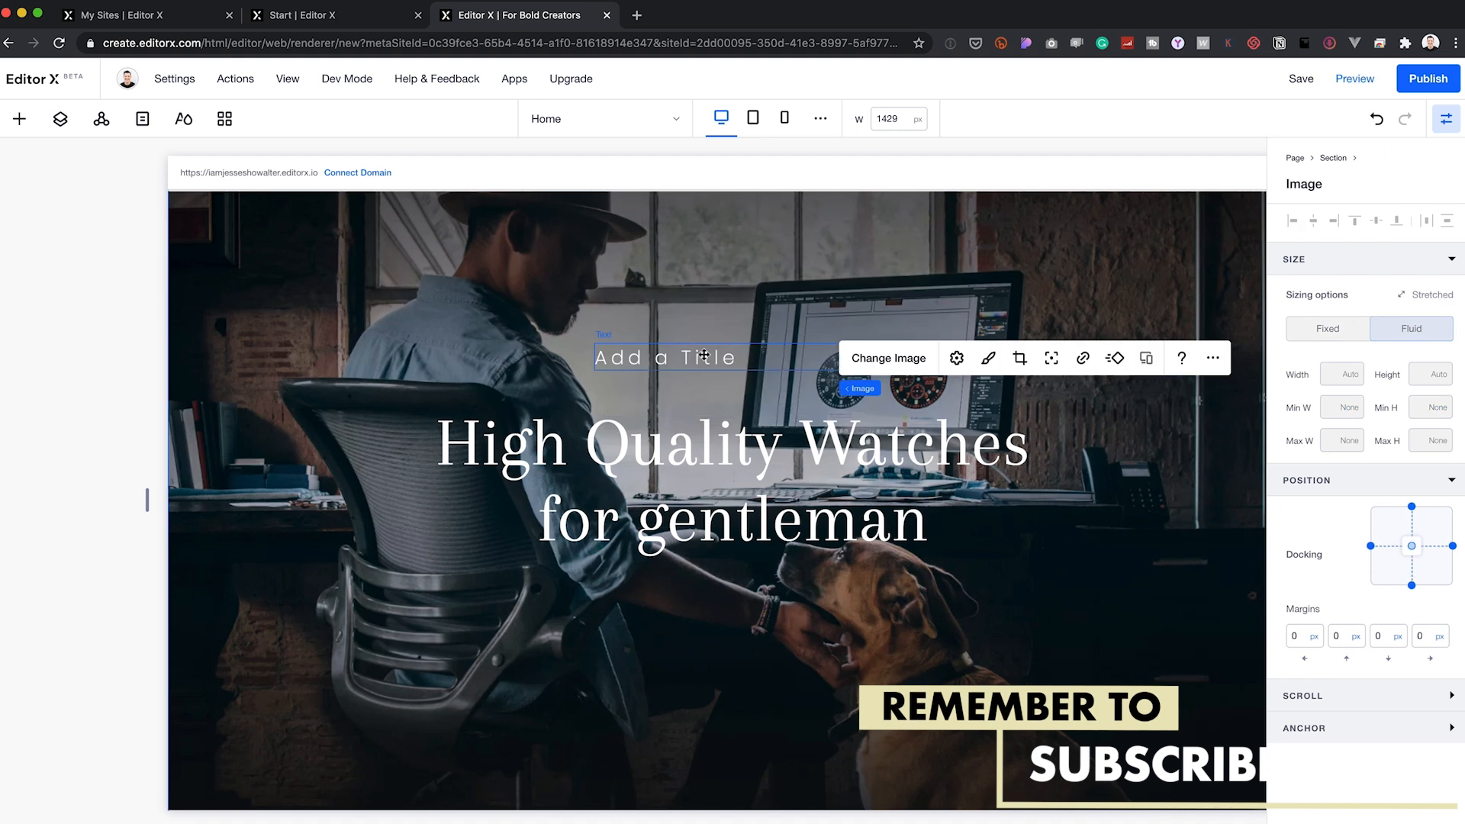
Step: Replace the small title's text with "MADE IN AMERICA"
double_click(672, 357)
type("MADE IN AMERI")
left_click(870, 415)
Step: Centre-align the MADE IN AMERICA text and place it centred directly above the hero headline
double_click(702, 357)
left_click(857, 269)
left_click(671, 302)
left_click(646, 270)
left_click(702, 613)
left_click_drag(814, 363, 766, 397)
left_click(765, 447, "shift")
Step: Add the play button image from the site files and place it centred below the headline at about 4.5% width
left_click(19, 119)
left_click(29, 362)
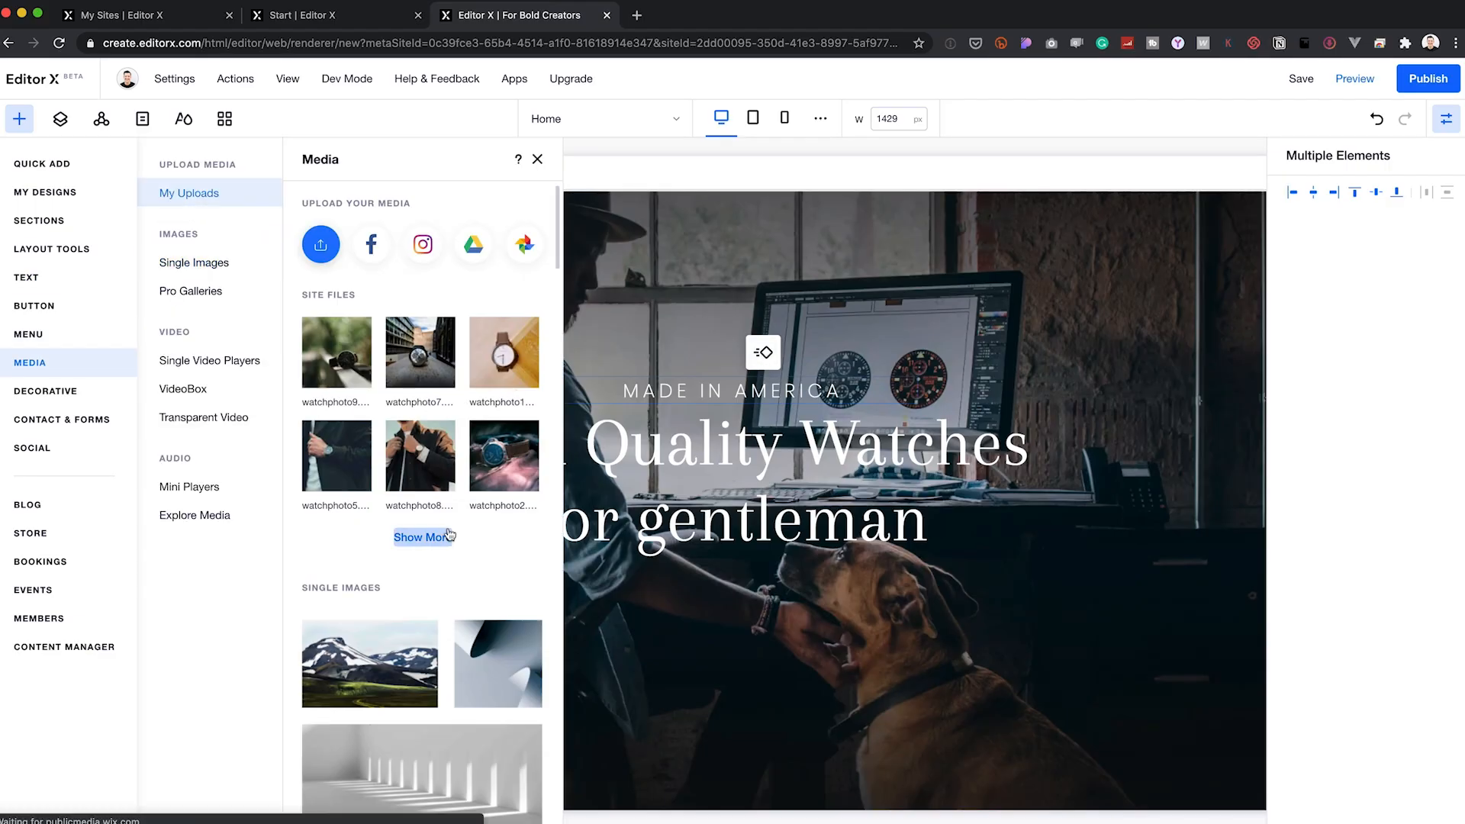
left_click(424, 536)
double_click(730, 221)
scroll(793, 312, "up", 1)
left_click_drag(733, 244, 733, 686)
scroll(732, 611, "down", 3)
left_click_drag(788, 522, 733, 458)
scroll(1007, 523, "up", 2)
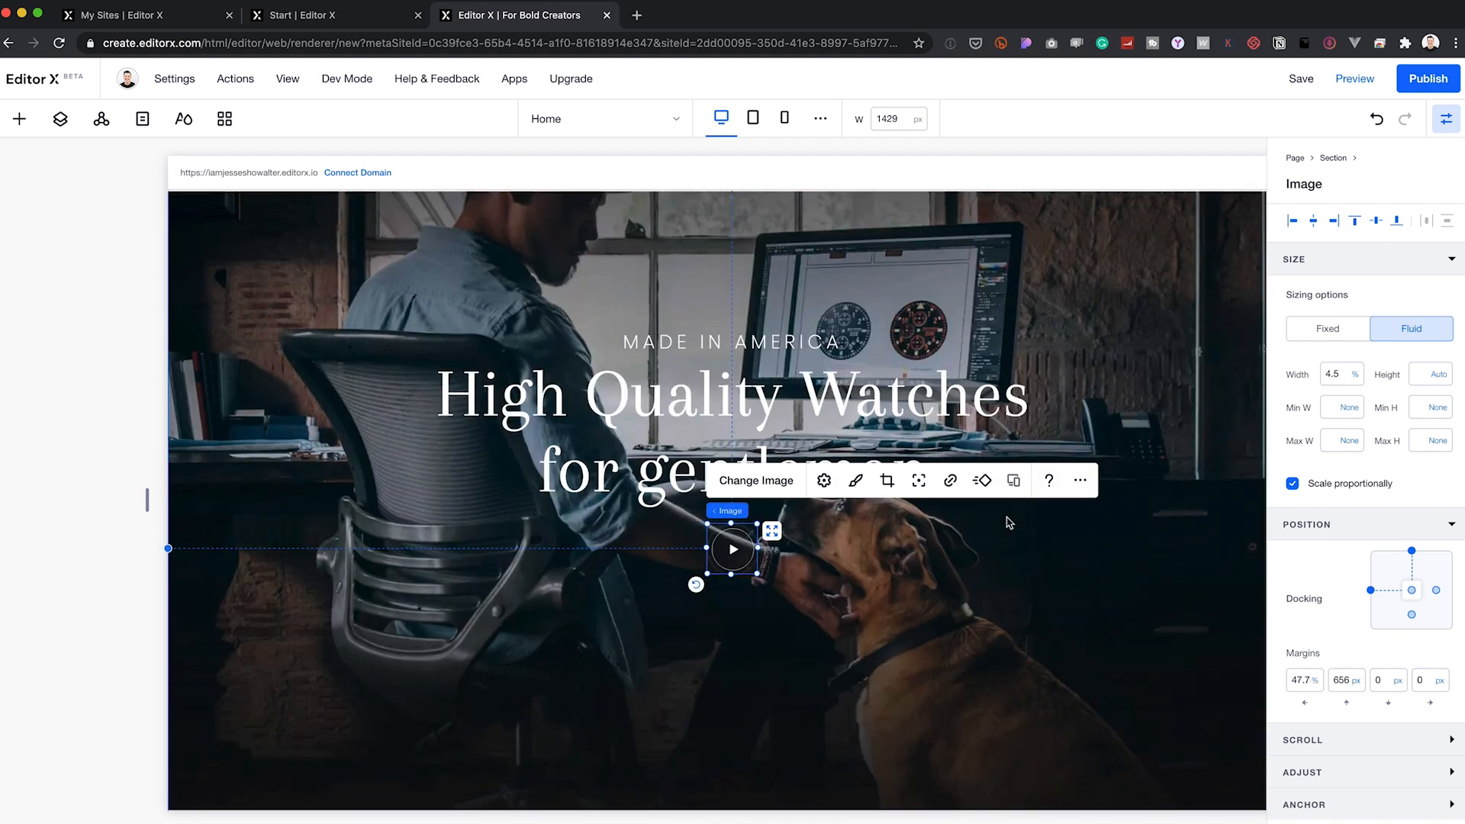
left_click(928, 601)
Step: Combine the play button, the headline and the MADE IN AMERICA text into a stack
left_click(735, 608)
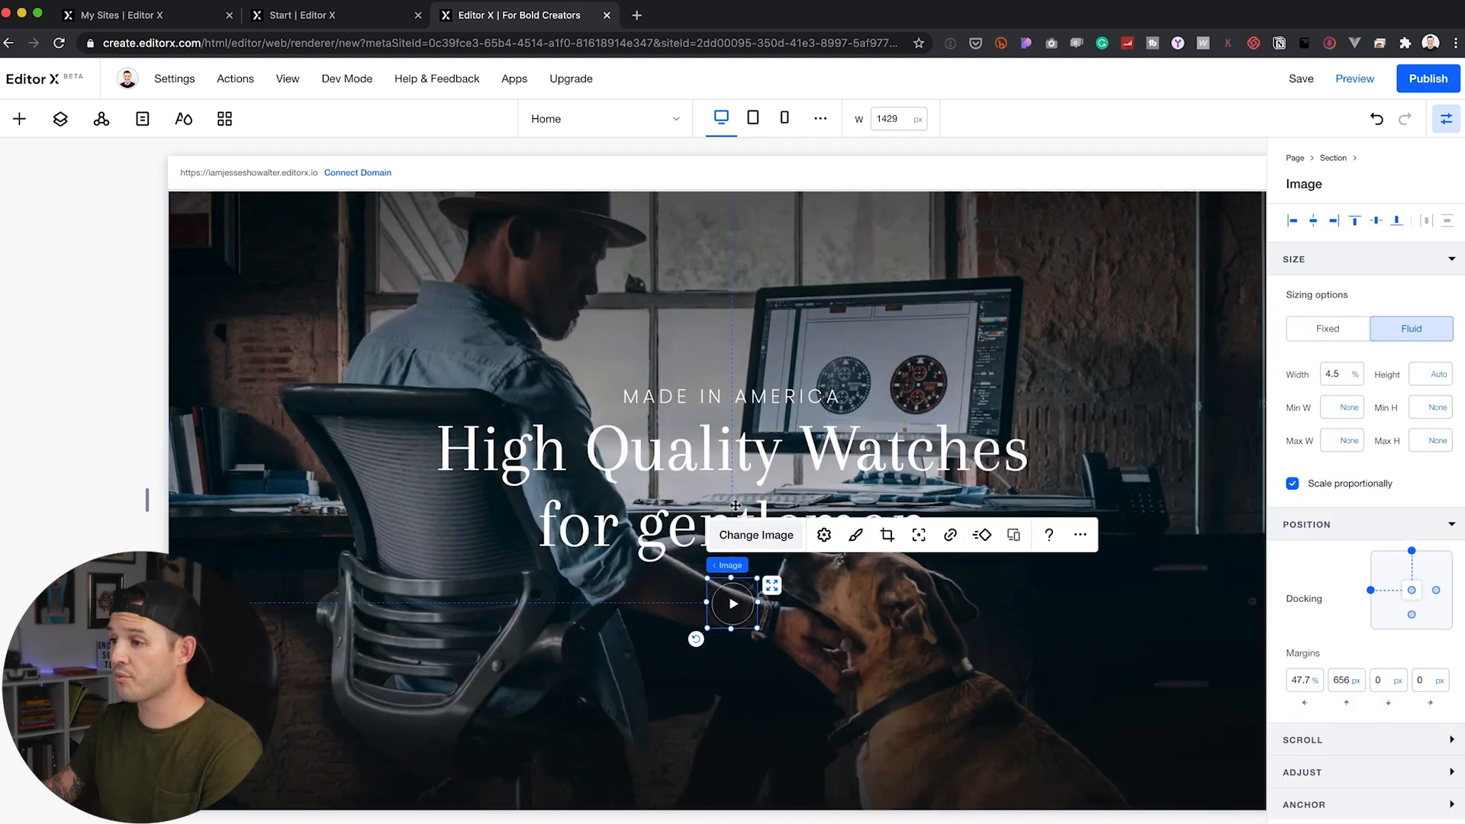
left_click(741, 465, "shift")
left_click(748, 397, "shift")
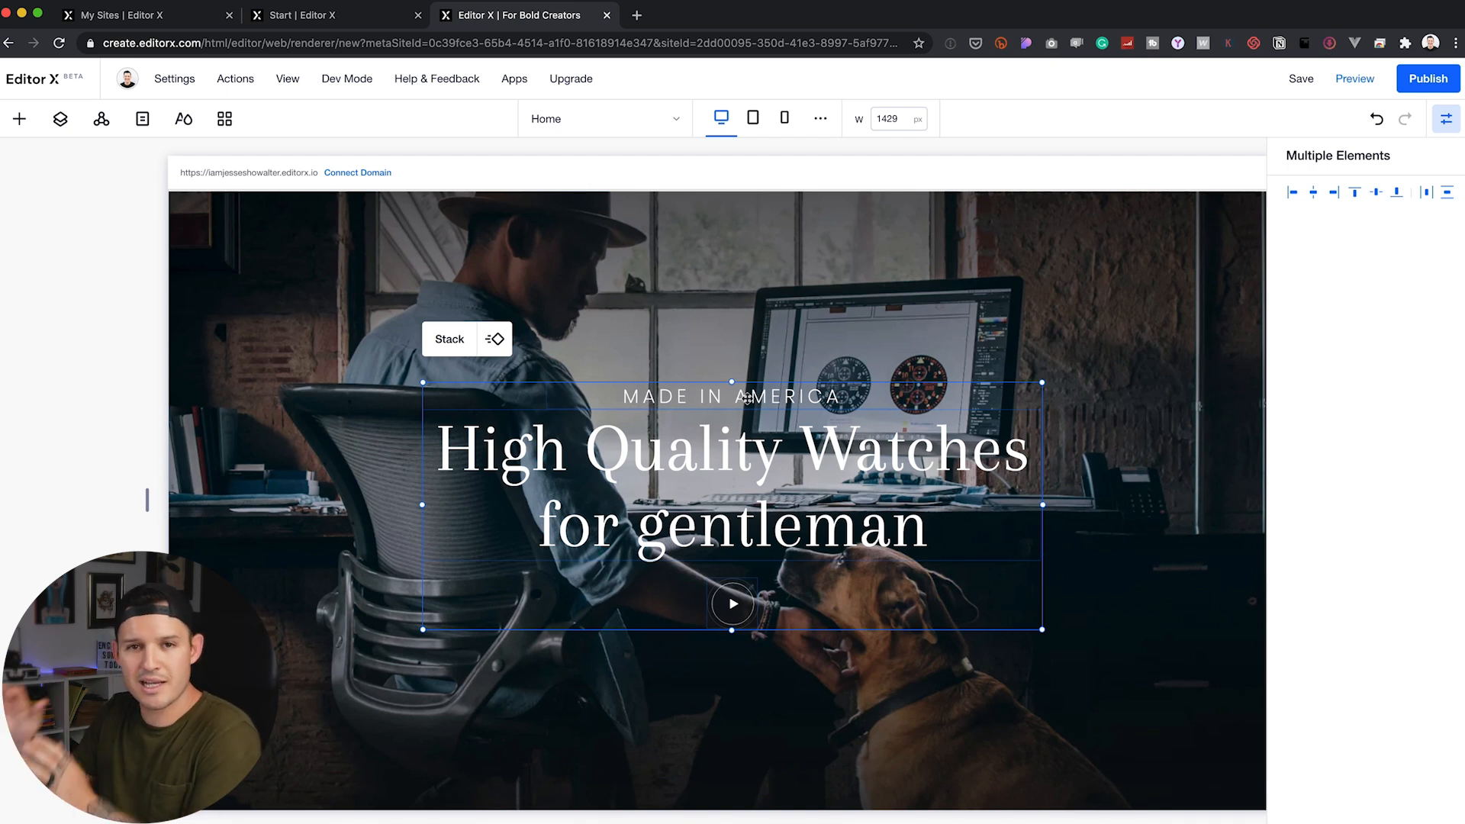
left_click(448, 340)
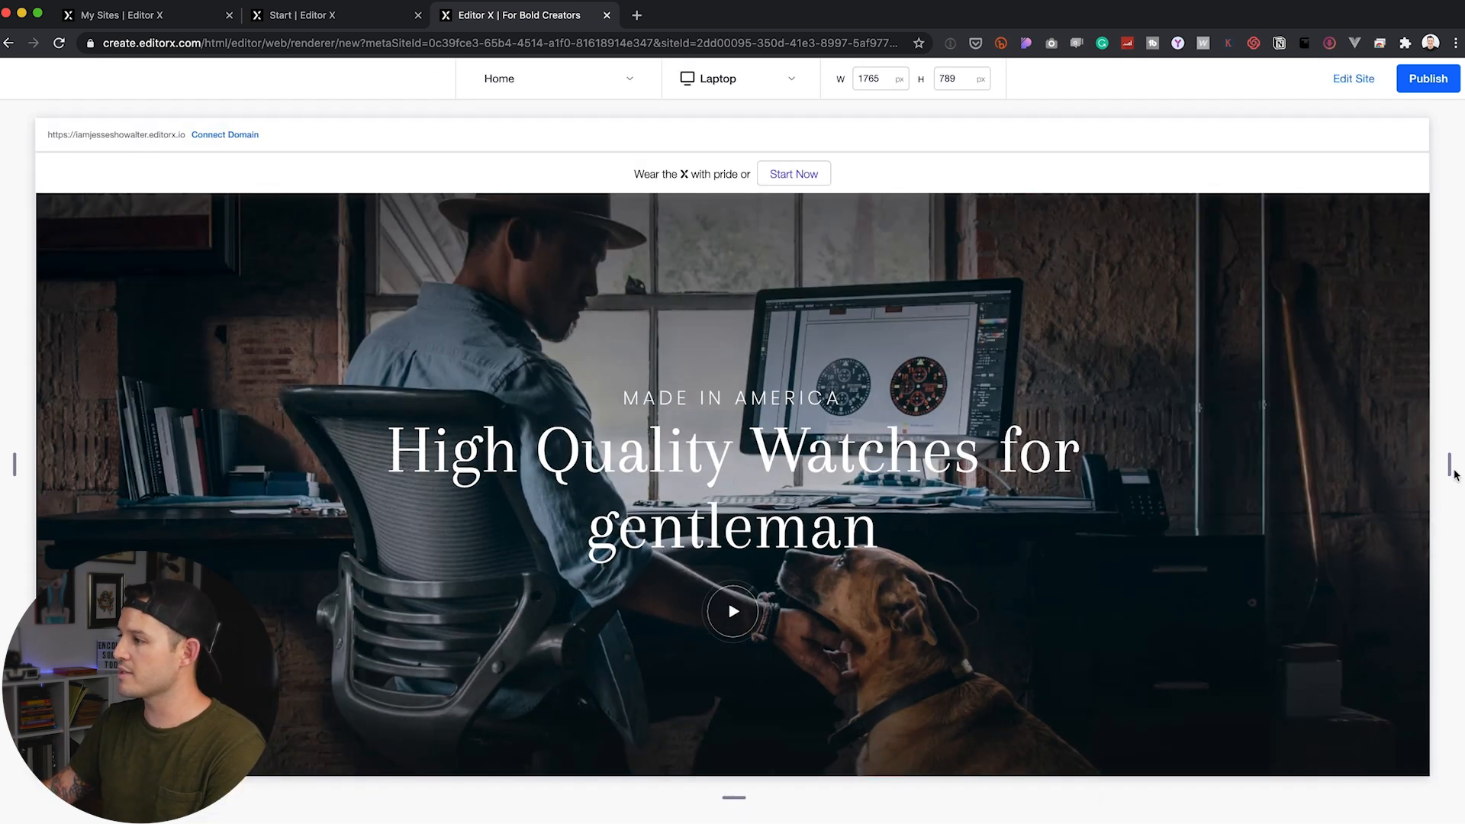
Step: Check the hero stack in preview by narrowing the page to about 1541 px, and return to editing
left_click_drag(1453, 472, 1359, 457)
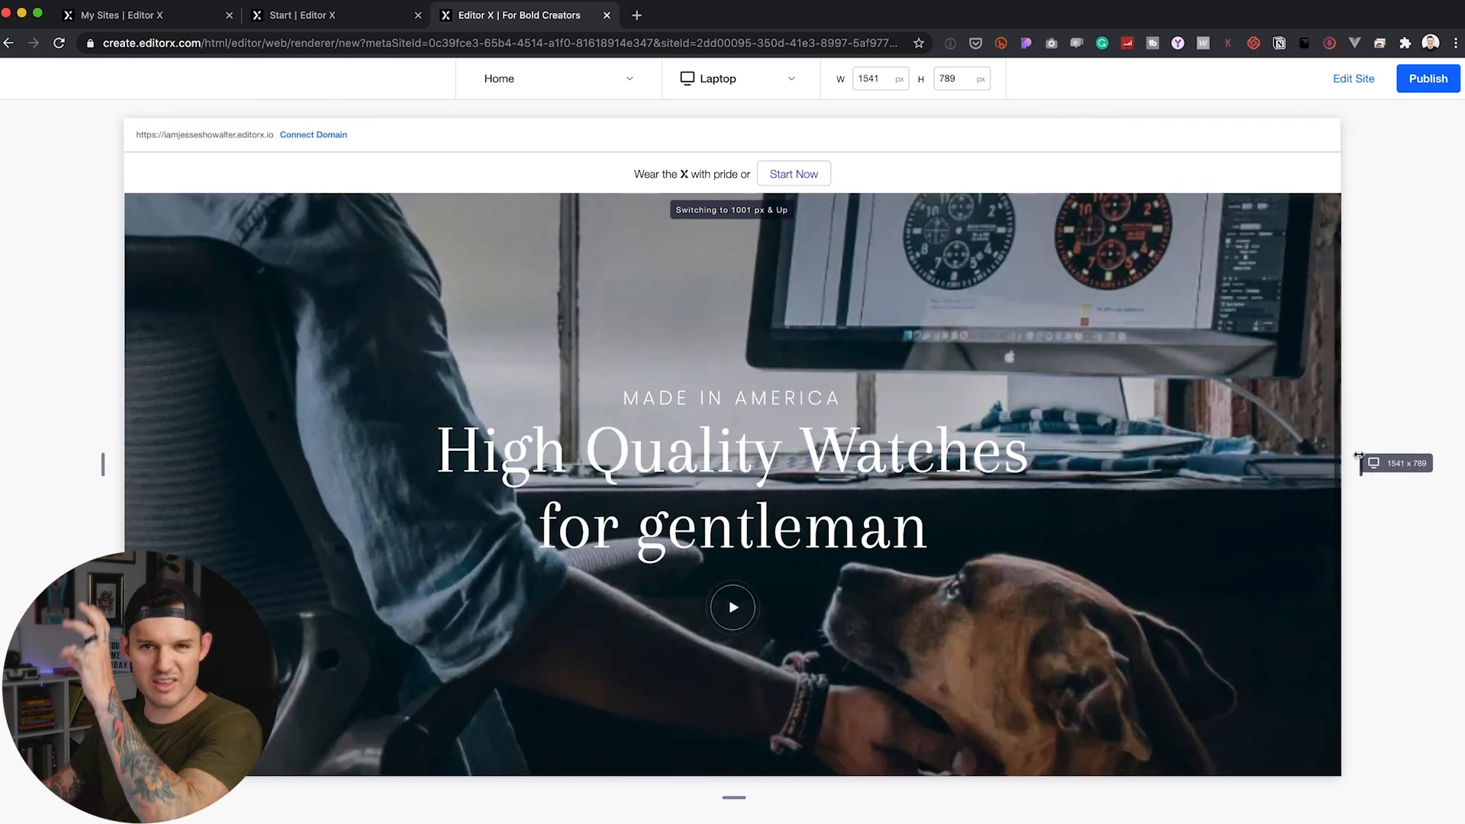
left_click(1363, 80)
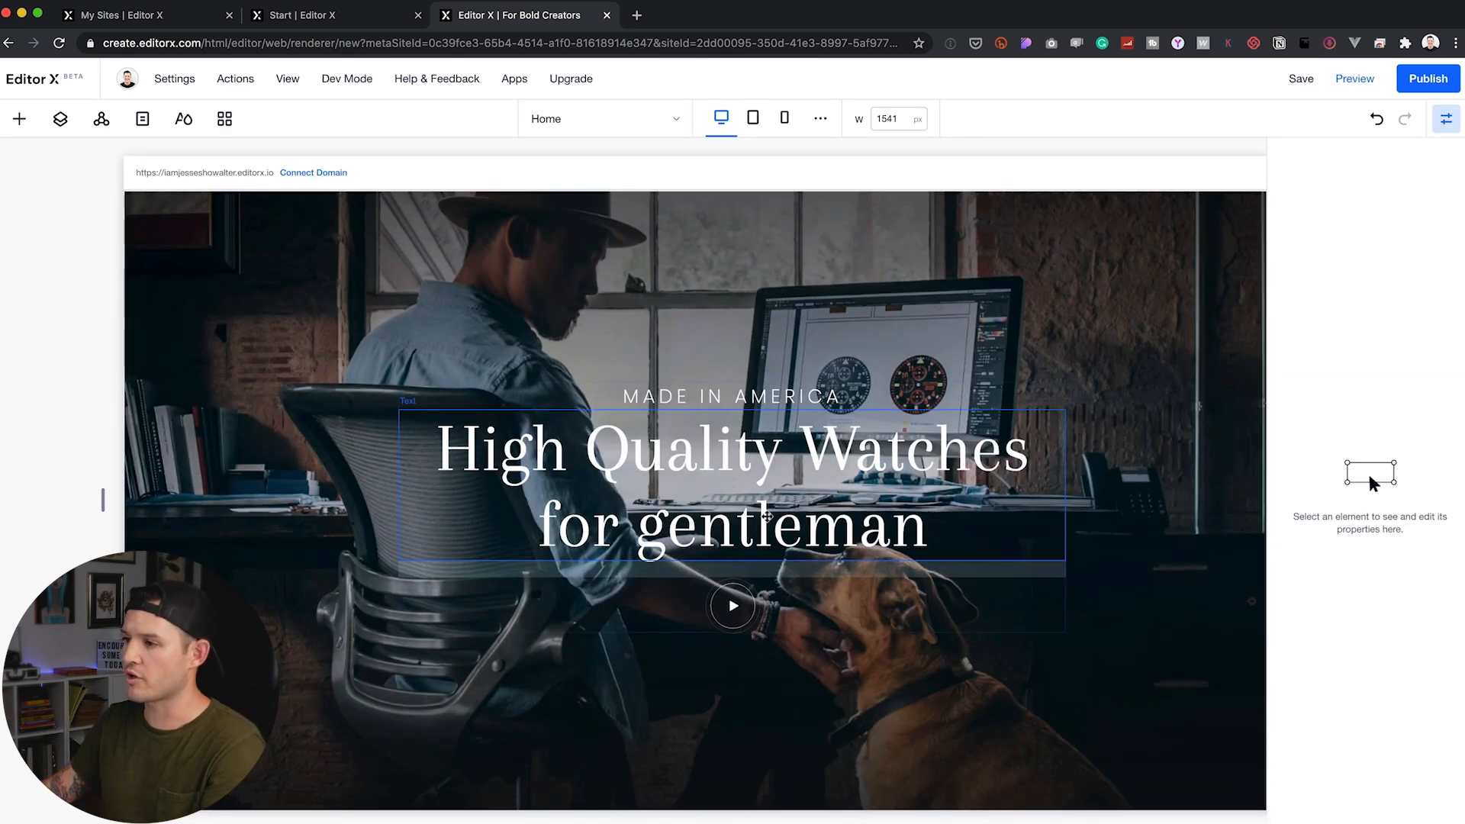
Step: Change the play button image's sizing from Fluid to Fixed inside the stack
left_click(787, 460)
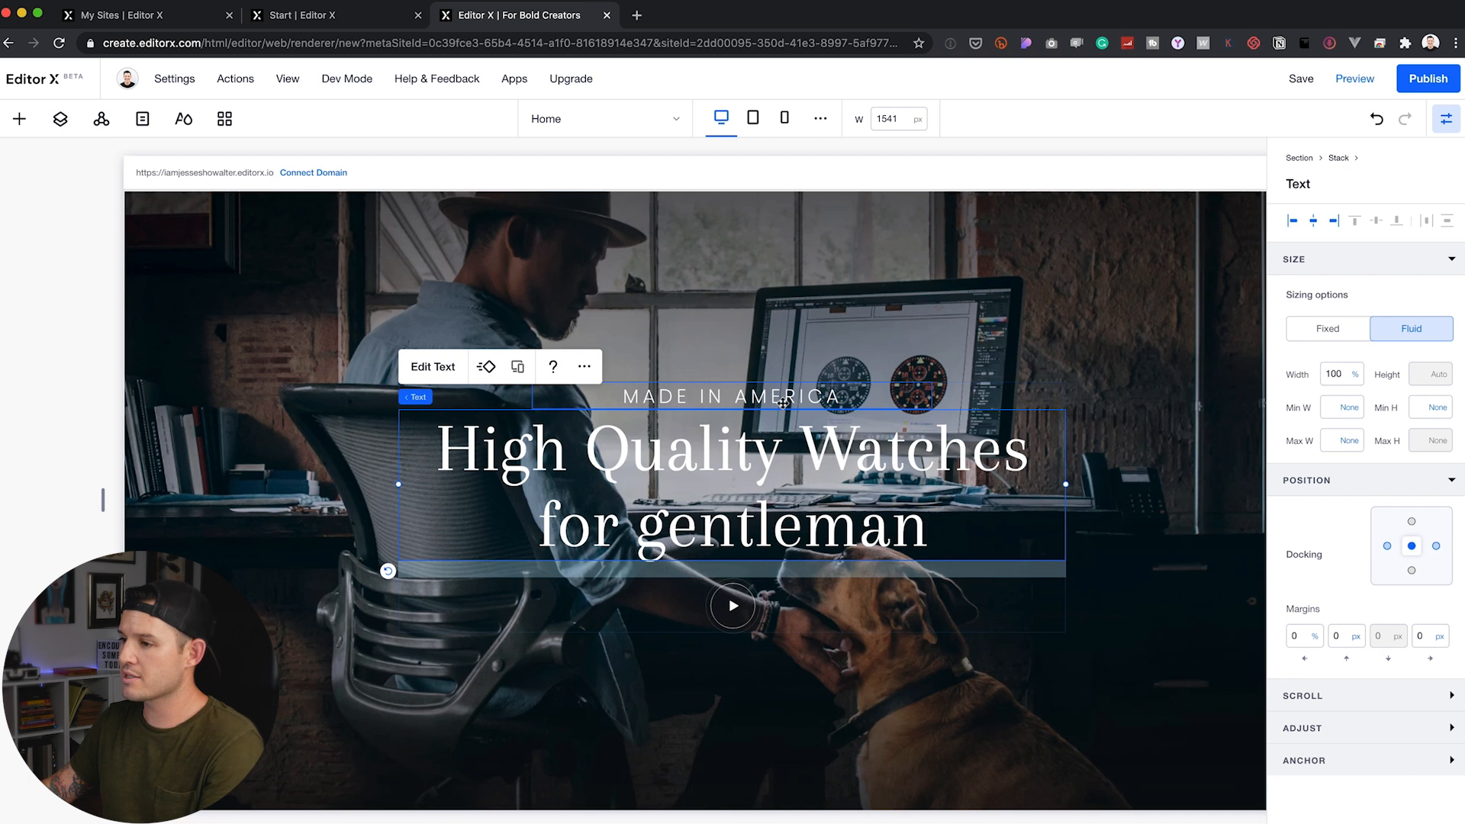
left_click(783, 403)
left_click(733, 620)
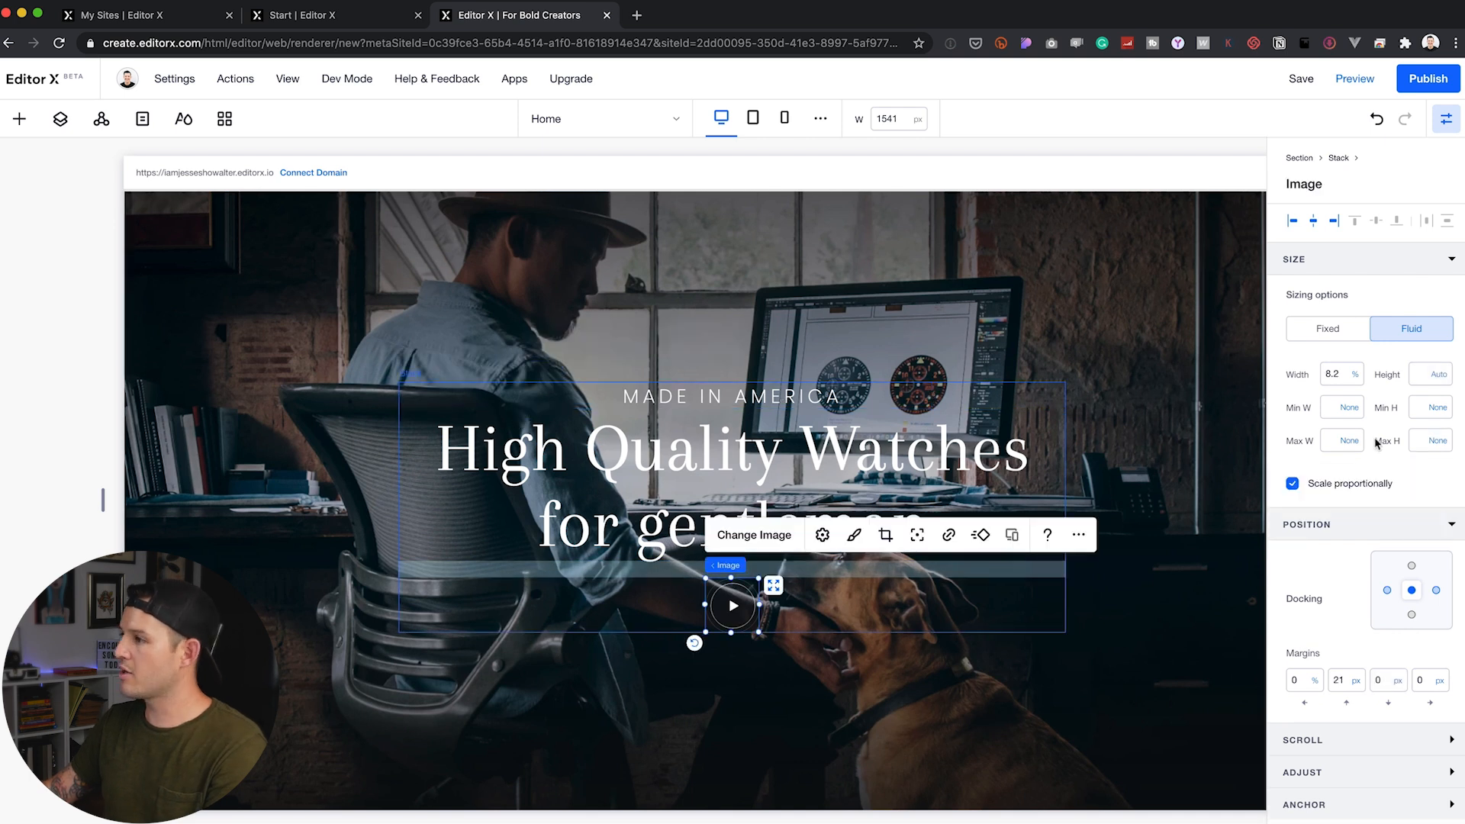
left_click(1337, 333)
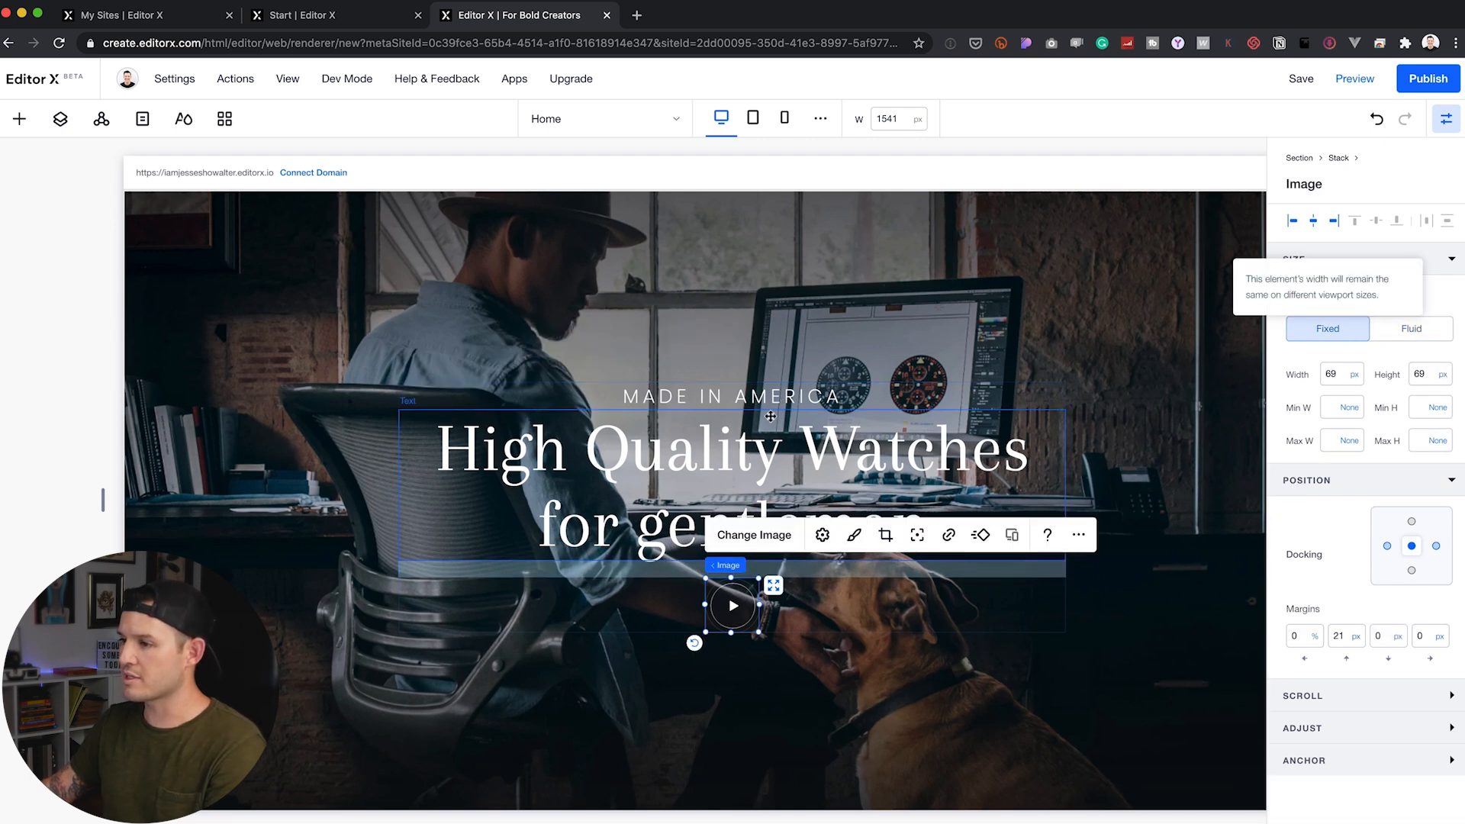
Step: Widen the MADE IN AMERICA text to about 99.4% and centre it horizontally in the stack
left_click(763, 413)
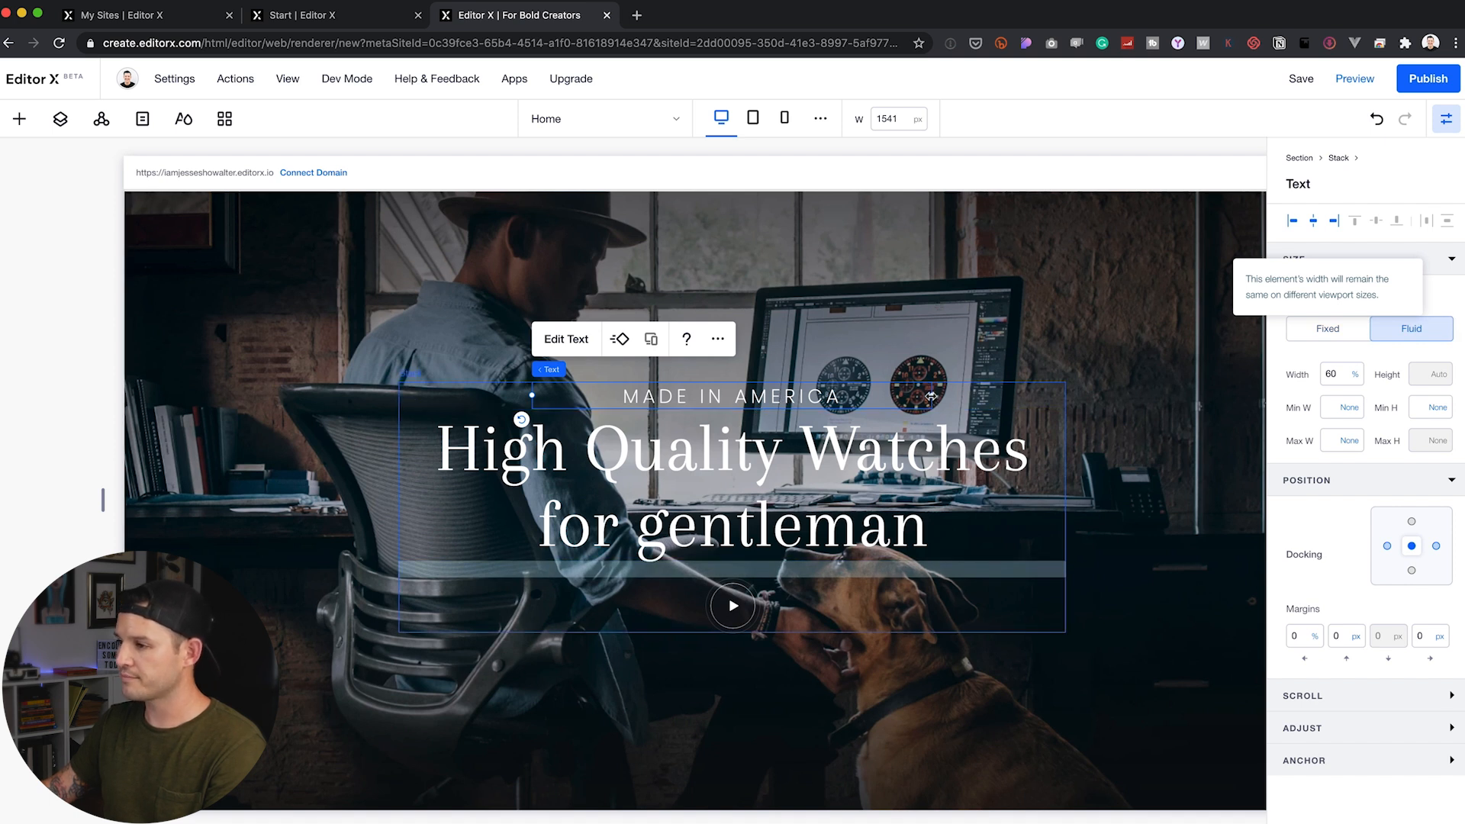
left_click_drag(931, 396, 1195, 395)
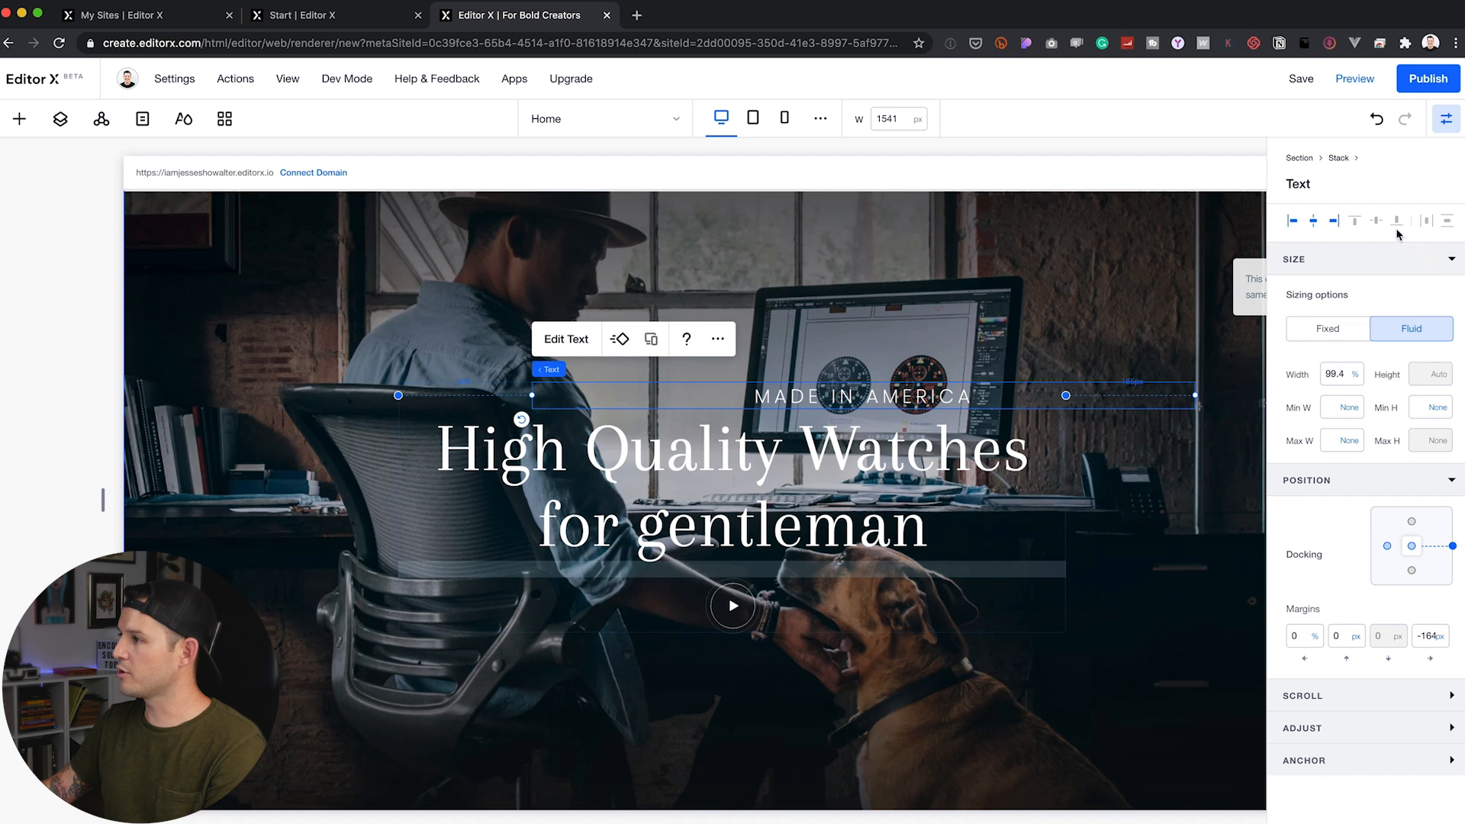
left_click(1312, 221)
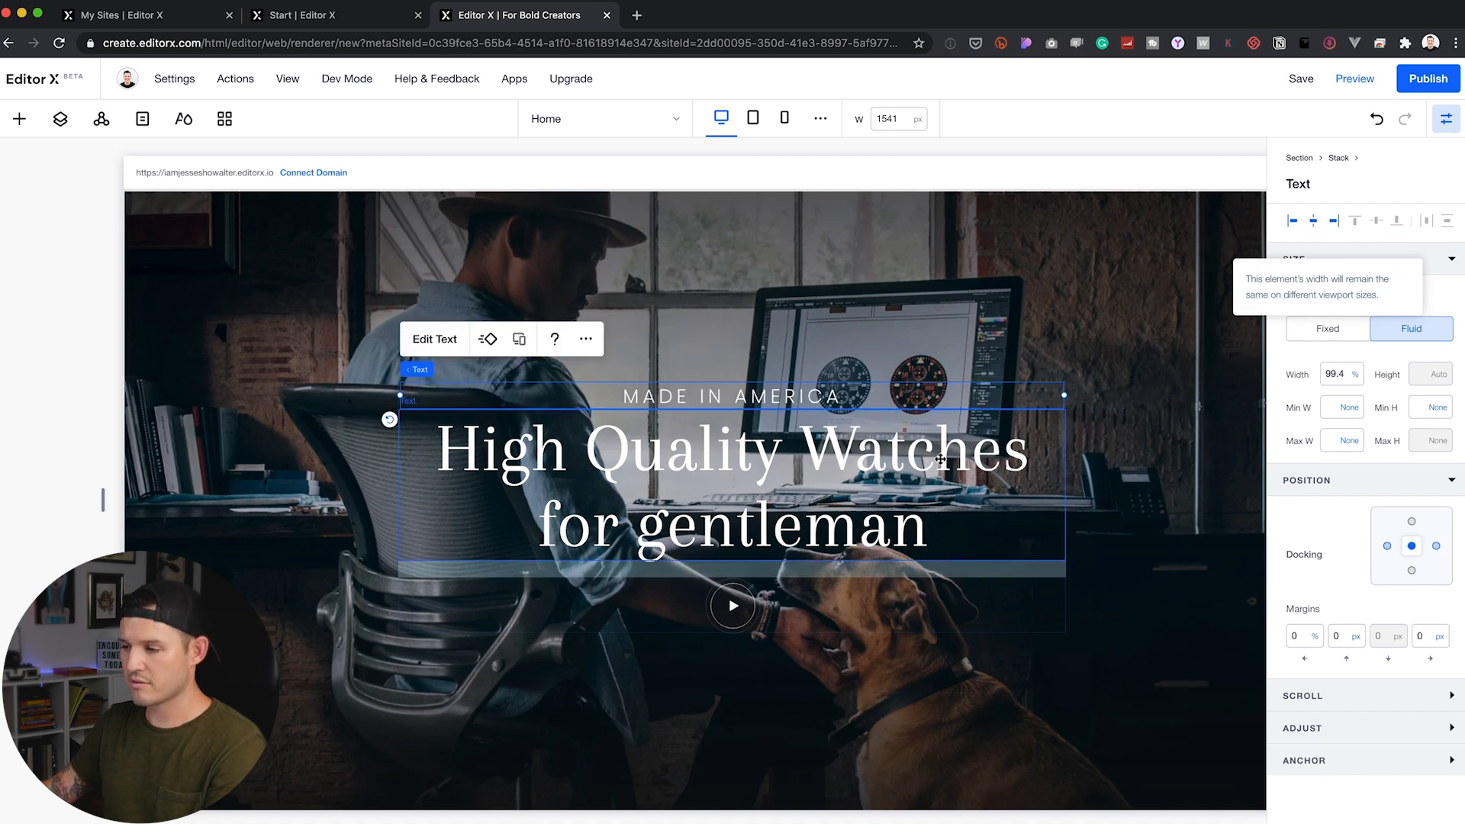
Step: Widen the hero headline to about 125.6%, centre it in the stack, and insert a line break after "Watches"
left_click(949, 459)
left_click_drag(1087, 485, 1236, 488)
left_click(1312, 223)
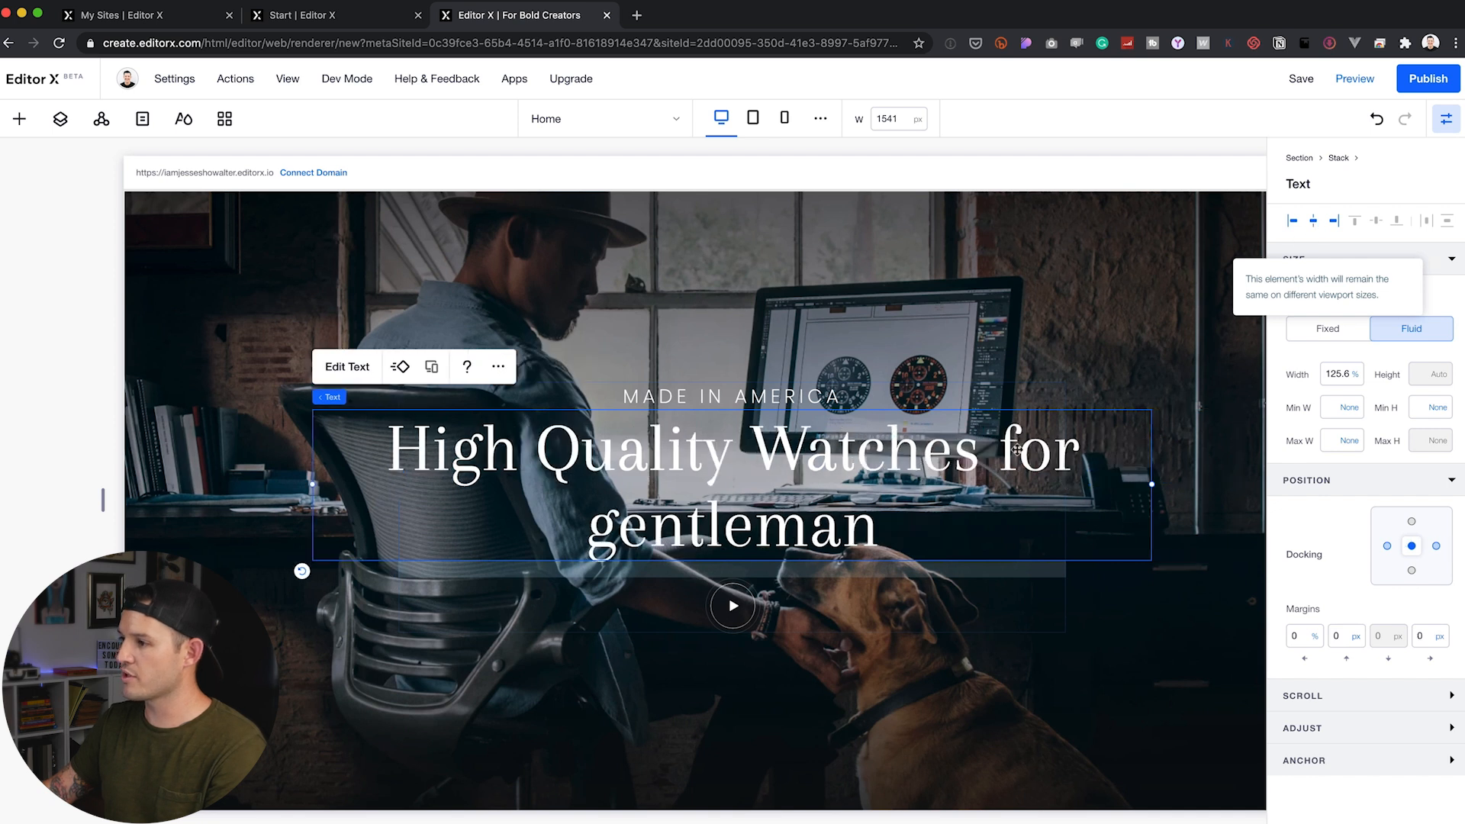
double_click(1002, 452)
left_click(1000, 451)
key("Return")
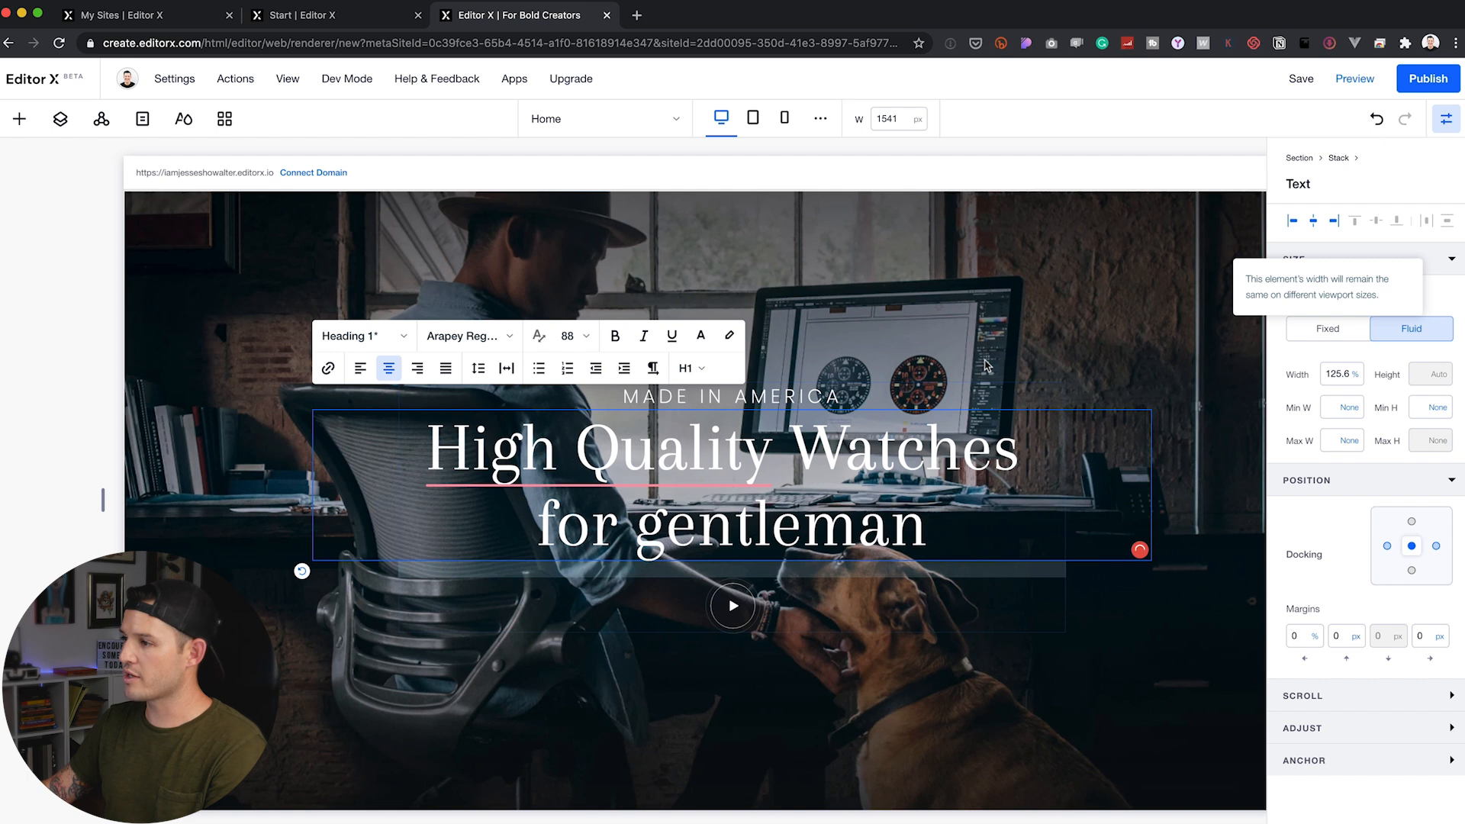
Step: Check the hero text in preview by narrowing the page to about 1727 px, and return to editing
left_click(1355, 79)
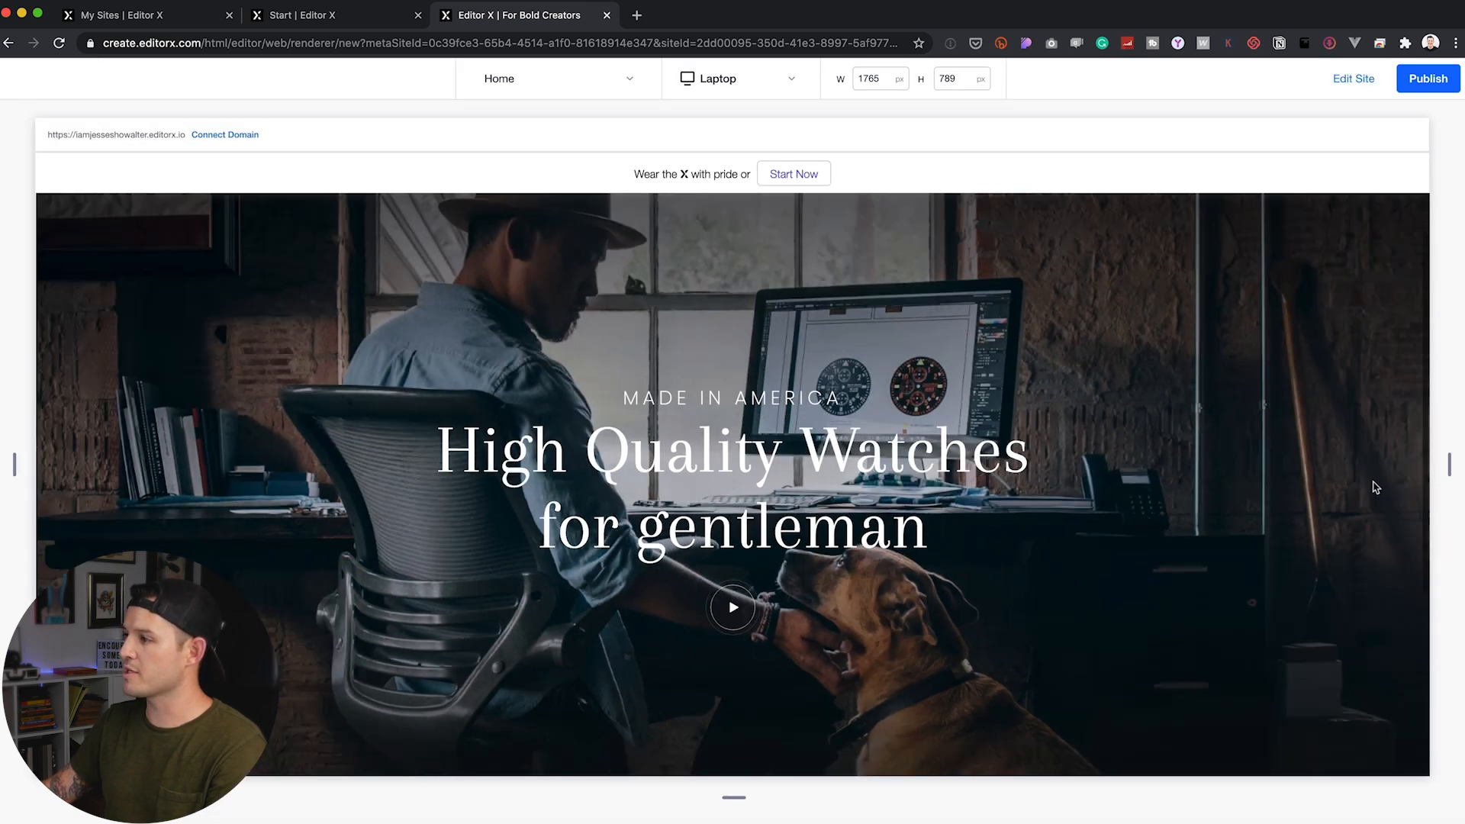
mouse_move(1448, 459)
left_mouse_down()
mouse_move(1362, 493)
mouse_move(1110, 495)
mouse_move(1354, 497)
mouse_move(968, 514)
mouse_move(1370, 494)
mouse_move(1433, 465)
left_mouse_up()
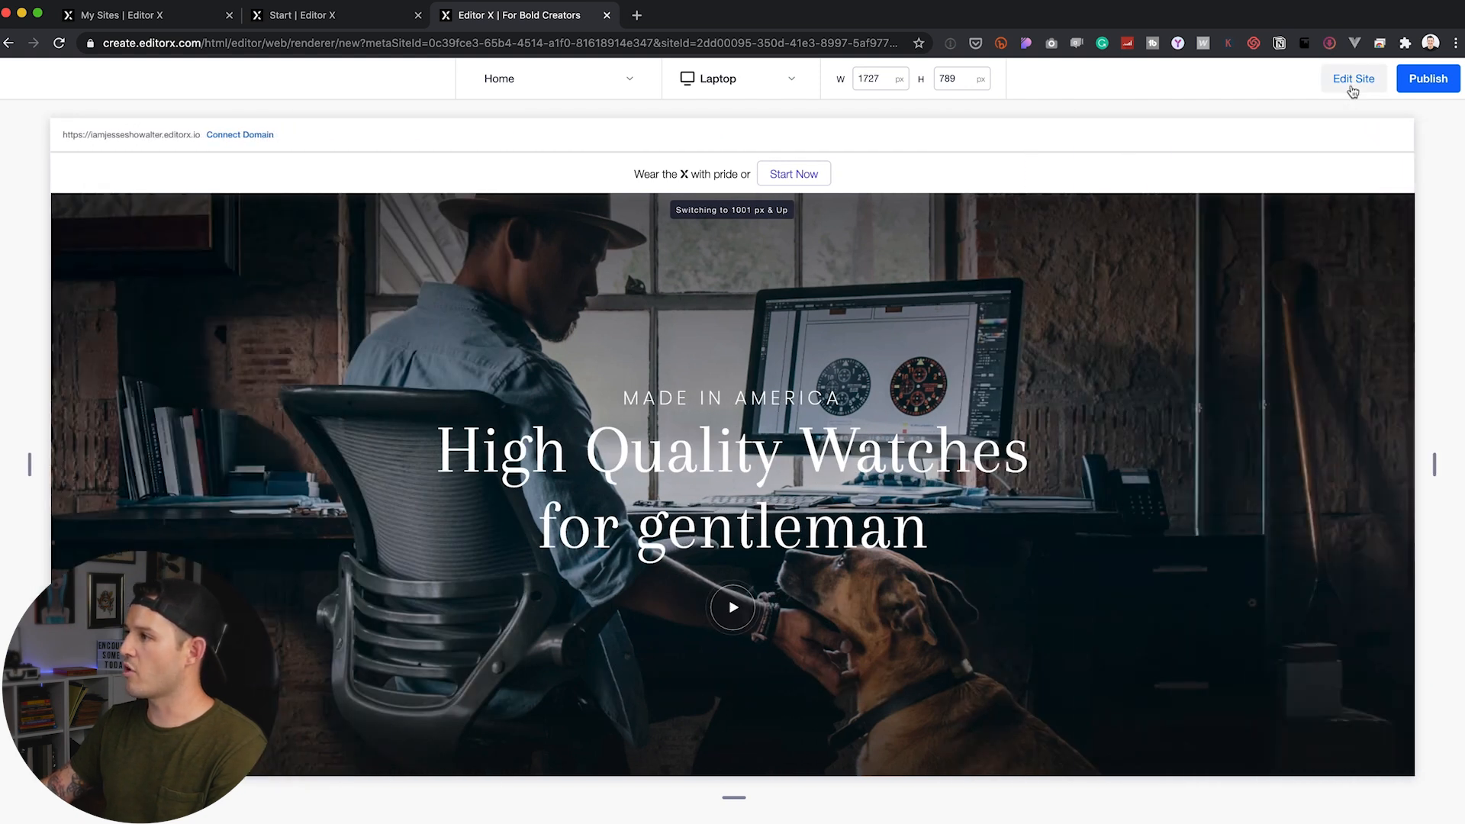
left_click(1352, 80)
Step: Add a new section below the hero with a 3x3 grid layout
scroll(715, 555, "down", 4)
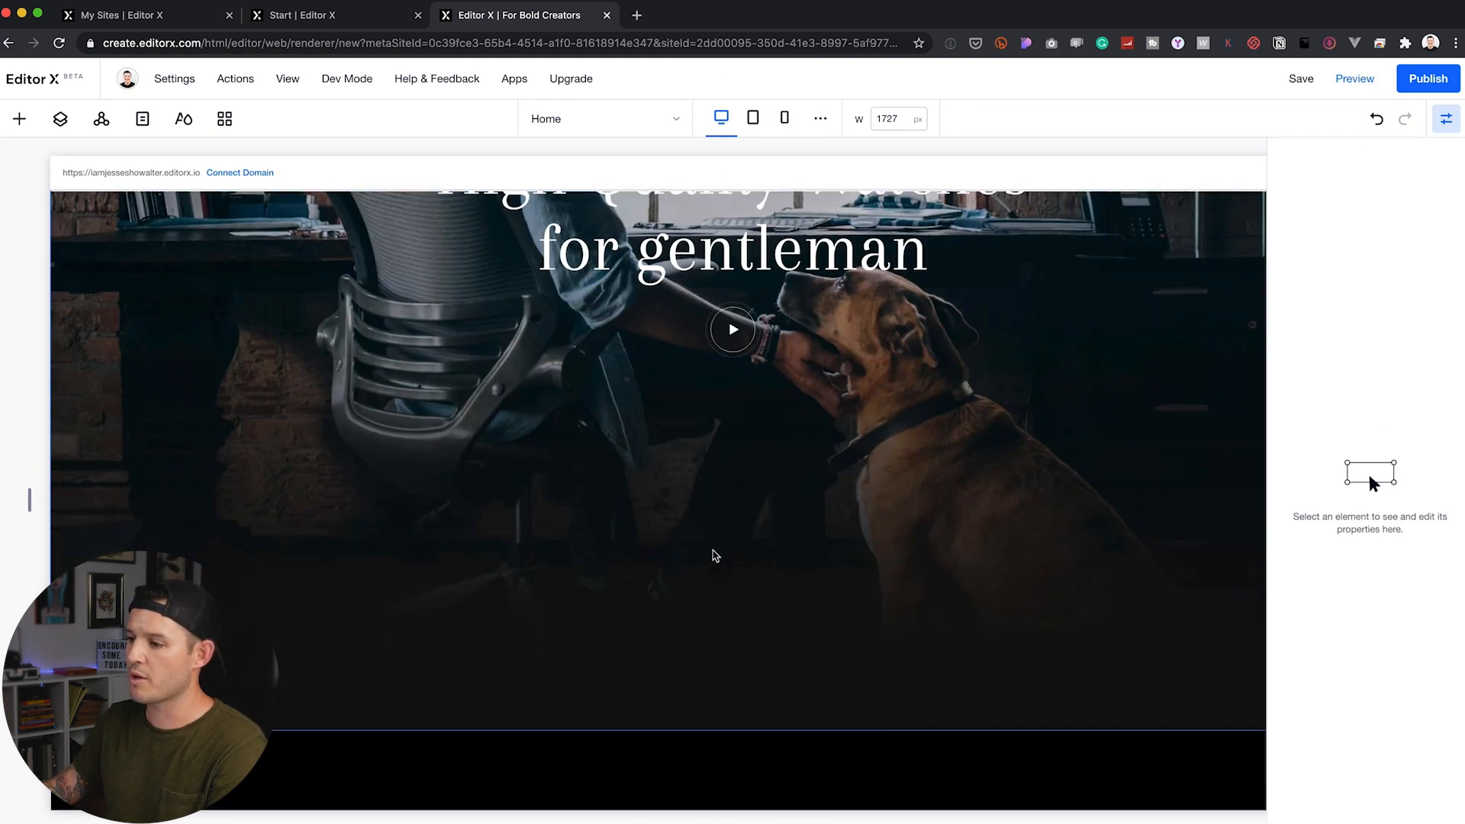
left_click(733, 725)
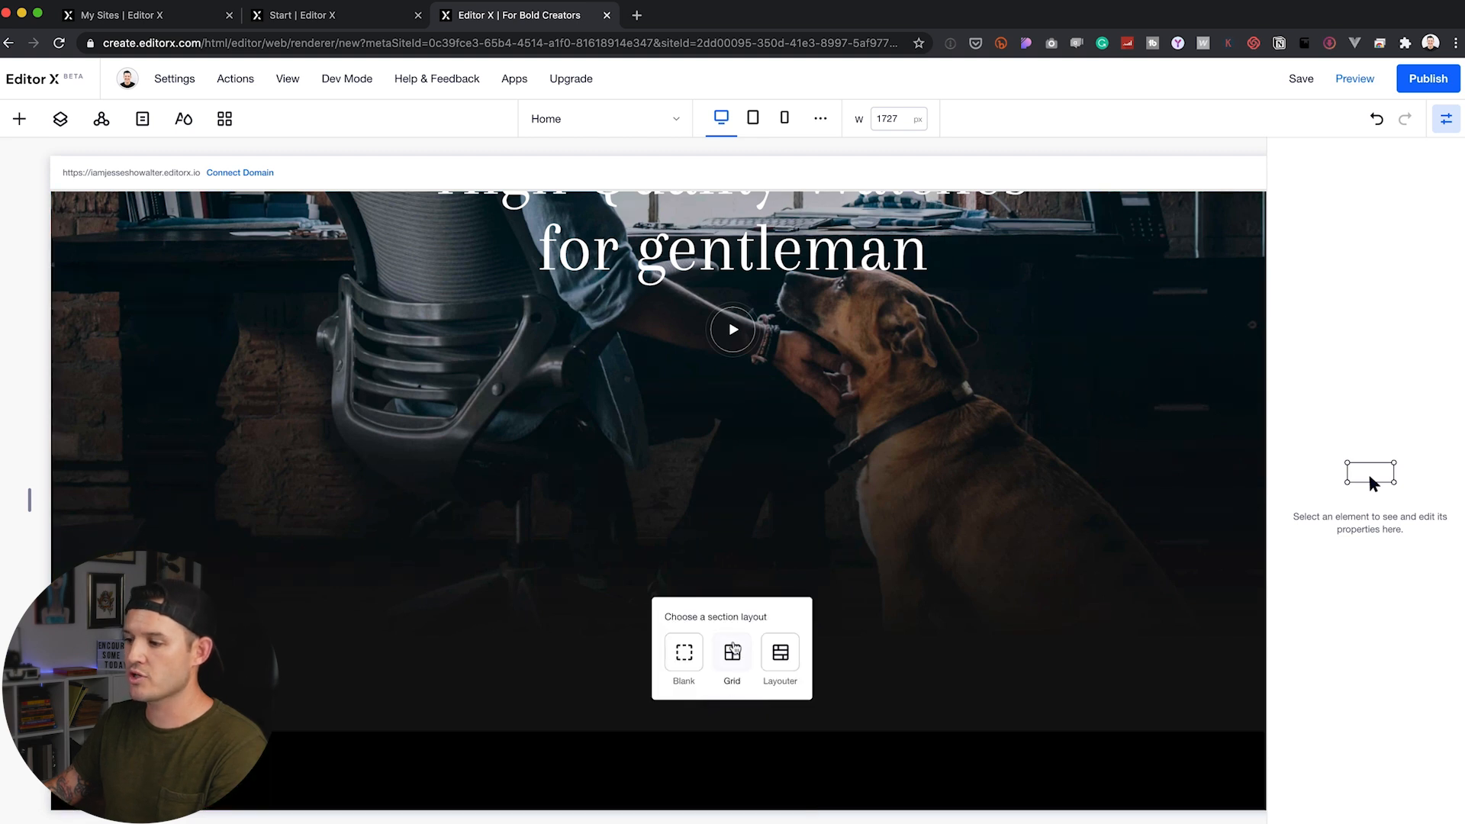
left_click(733, 651)
left_click(733, 507)
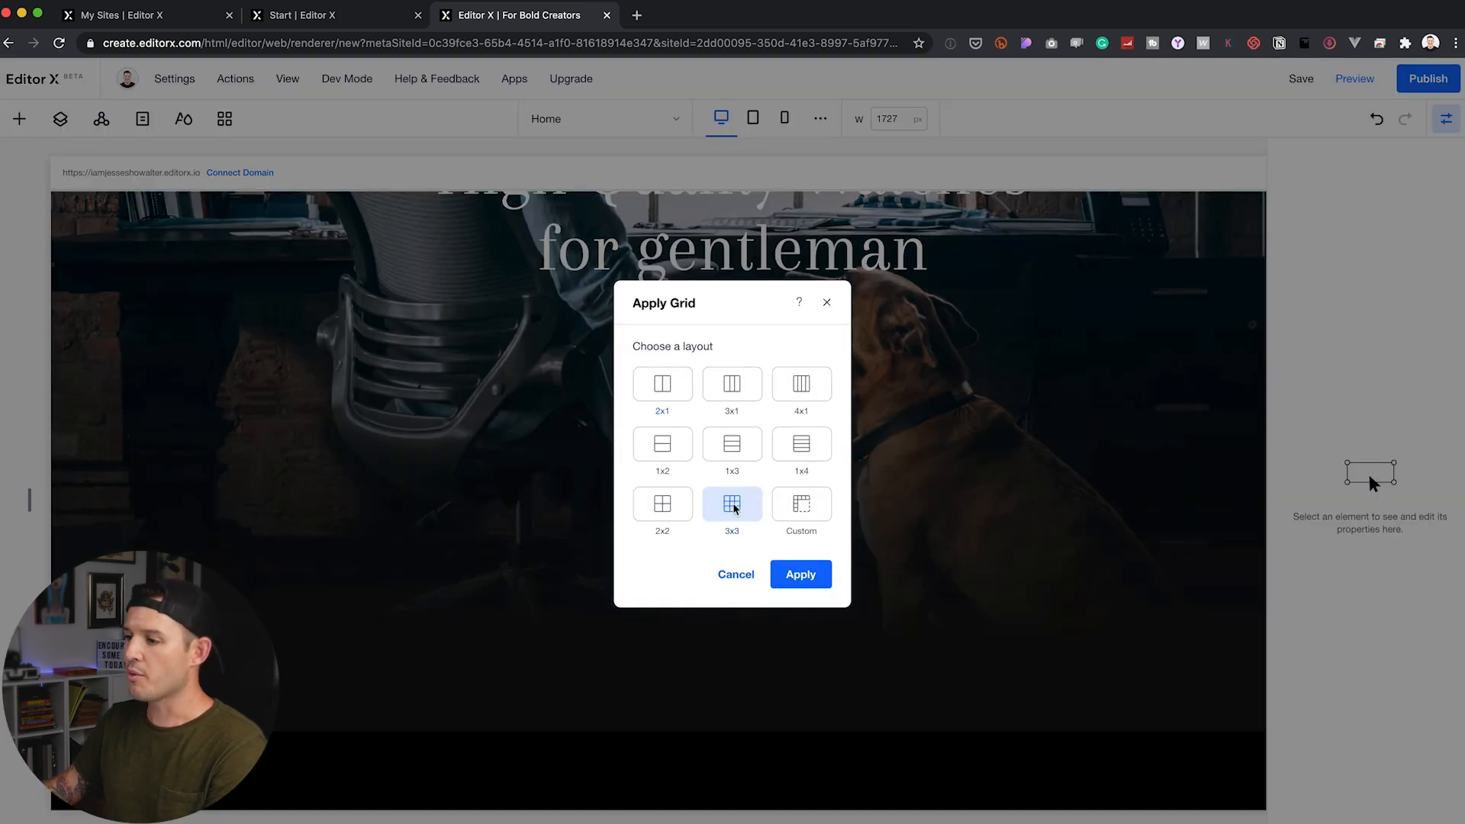
scroll(840, 654, "down", 5)
left_click(801, 574)
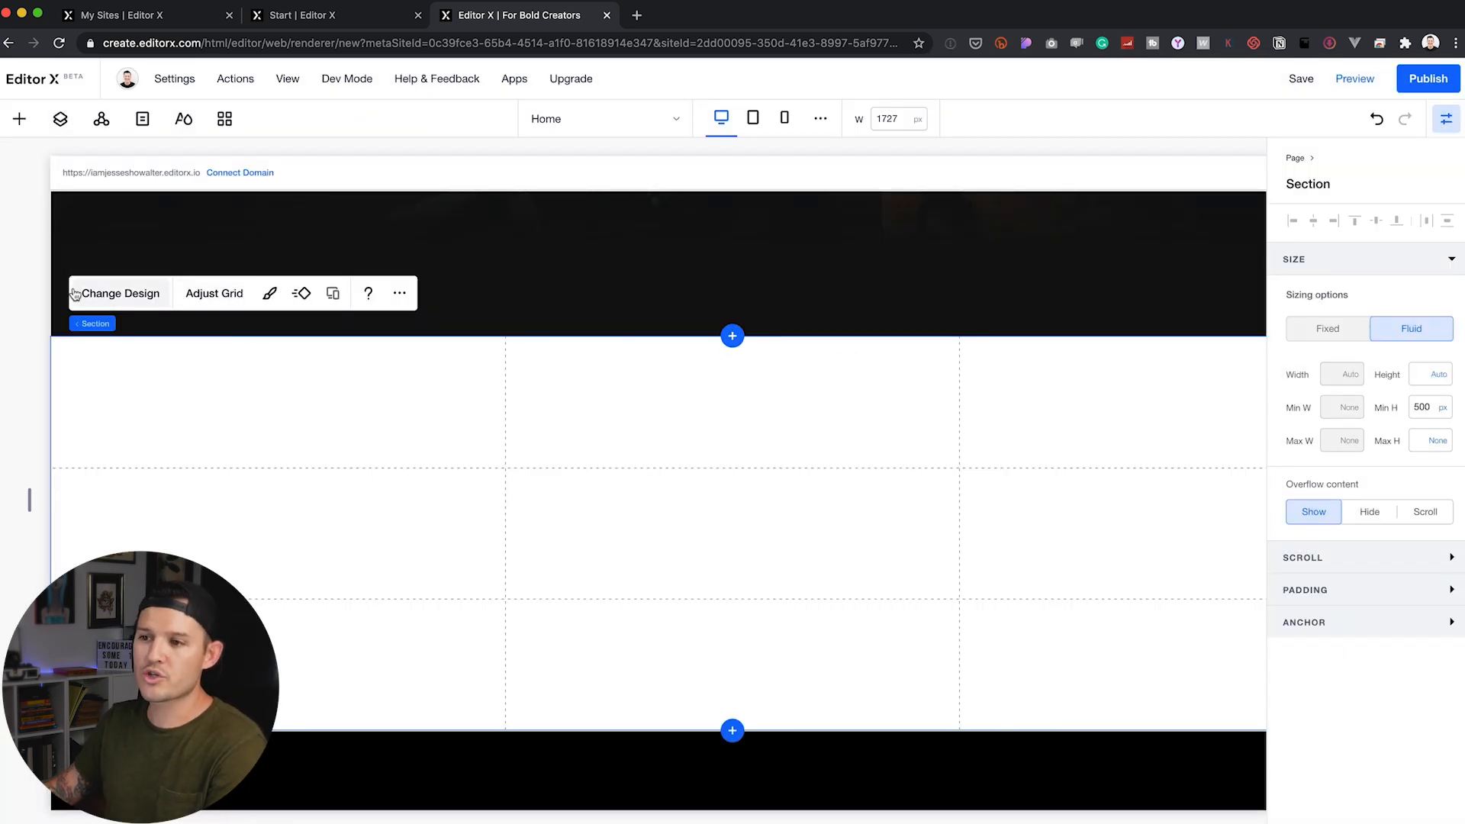
Step: Sample the hero's dark bottom colour and set the new section's background to #0F0F0F at 100% opacity
left_click(141, 297)
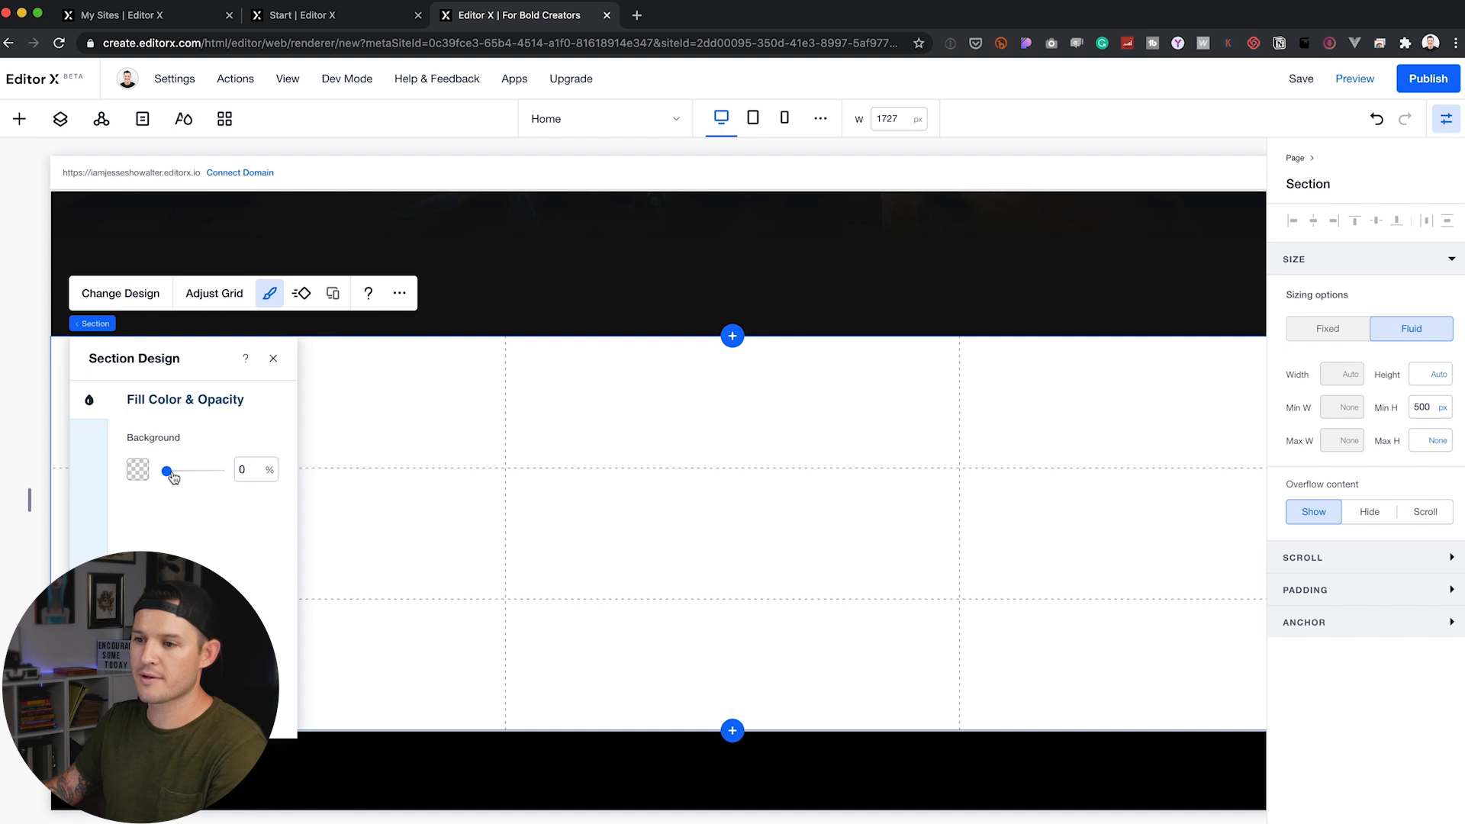
left_click(138, 470)
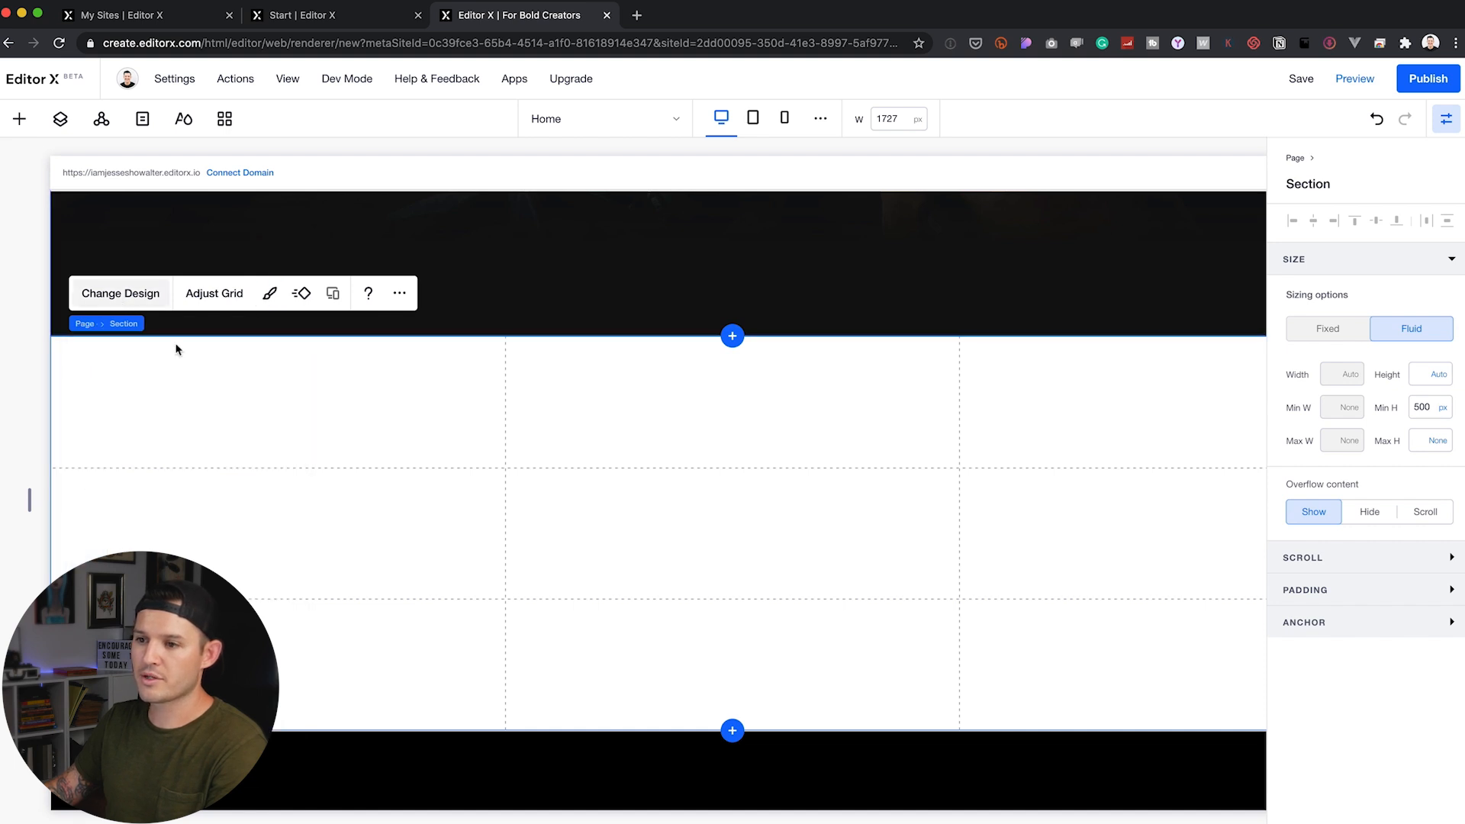
left_click(144, 295)
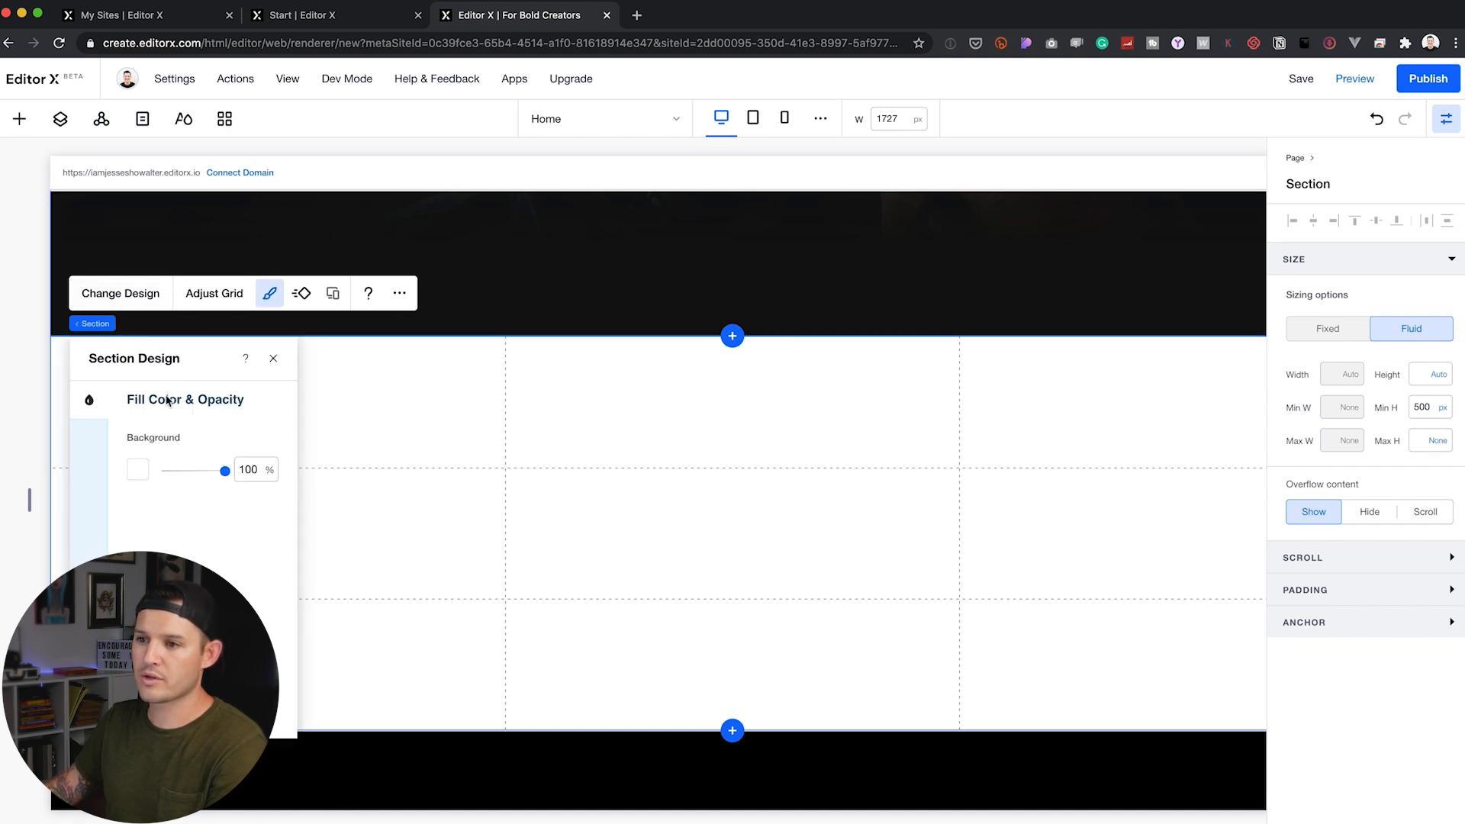
left_click(138, 470)
key("shift+super+c")
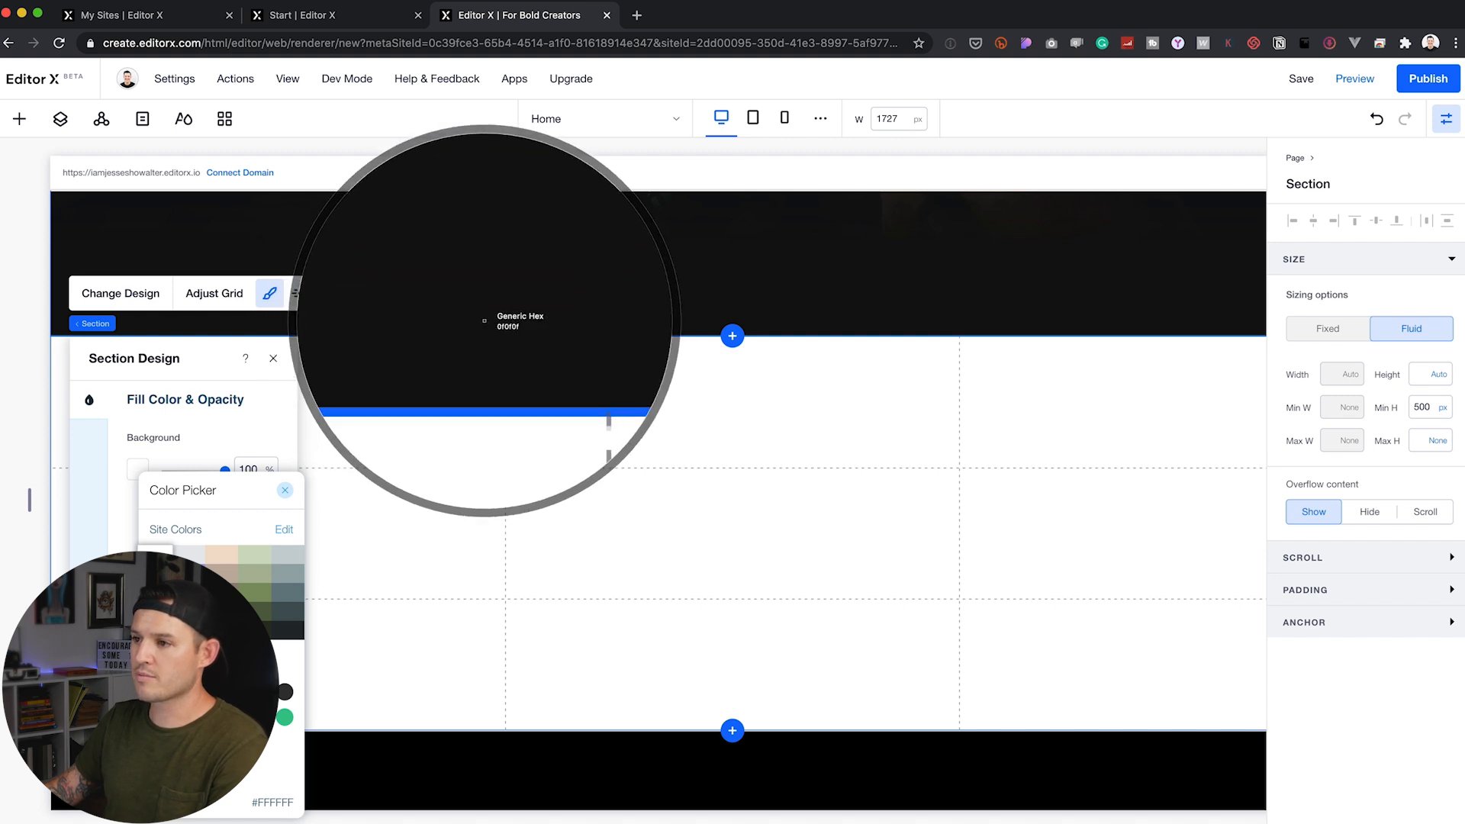
left_click(484, 334)
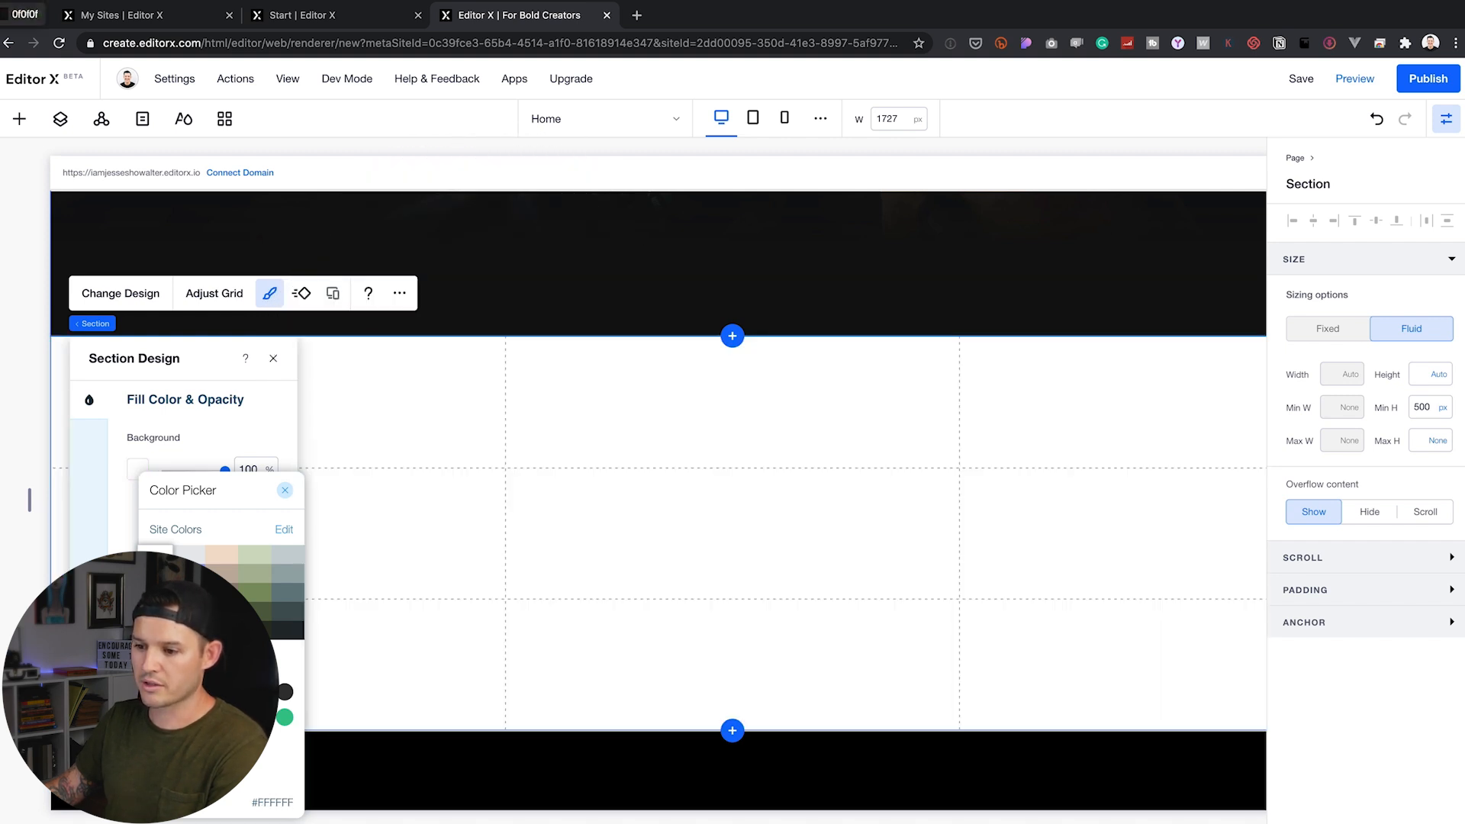
left_click(183, 743)
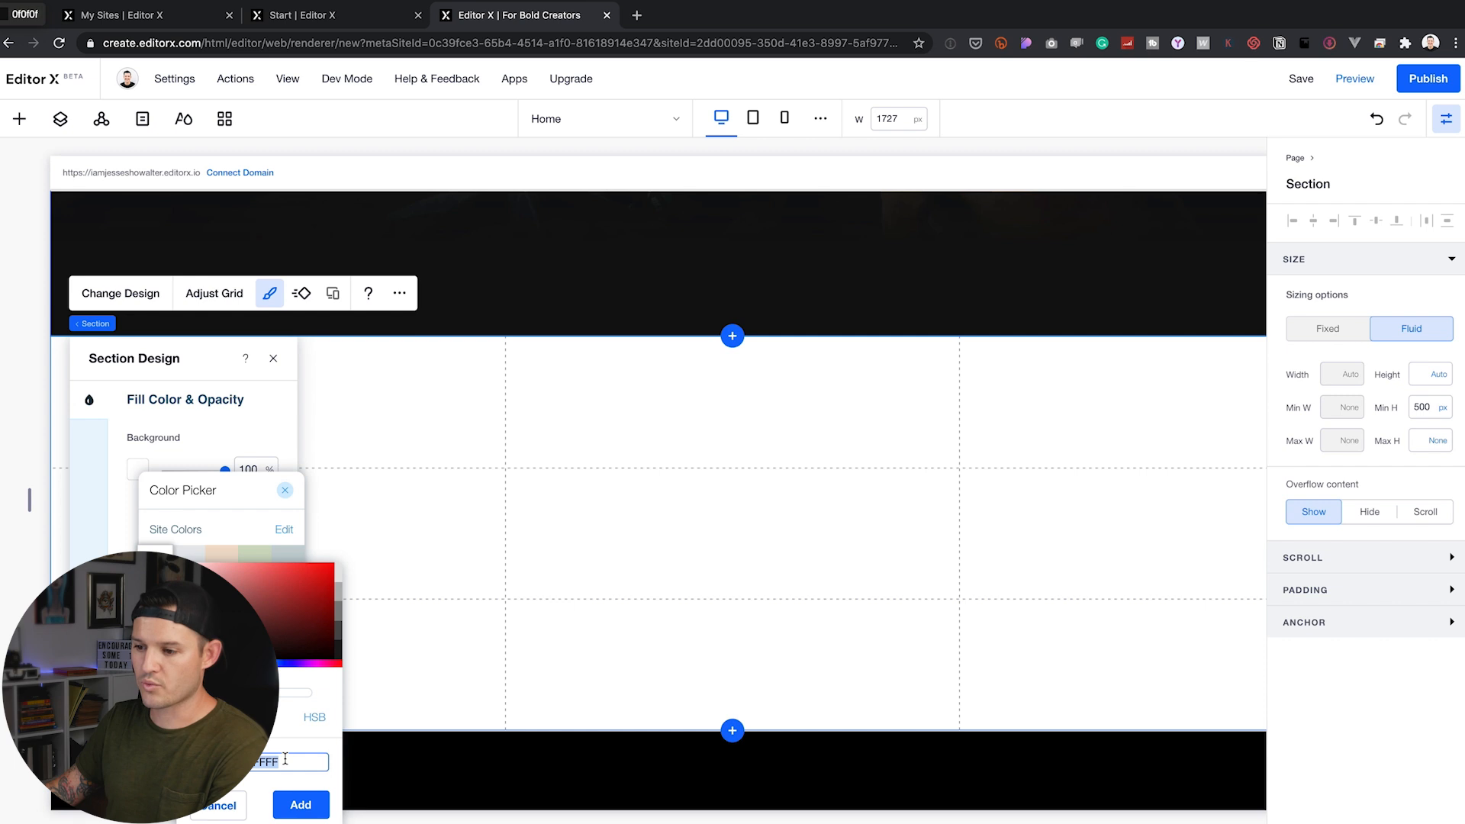
type("0f0f0f")
left_click(297, 808)
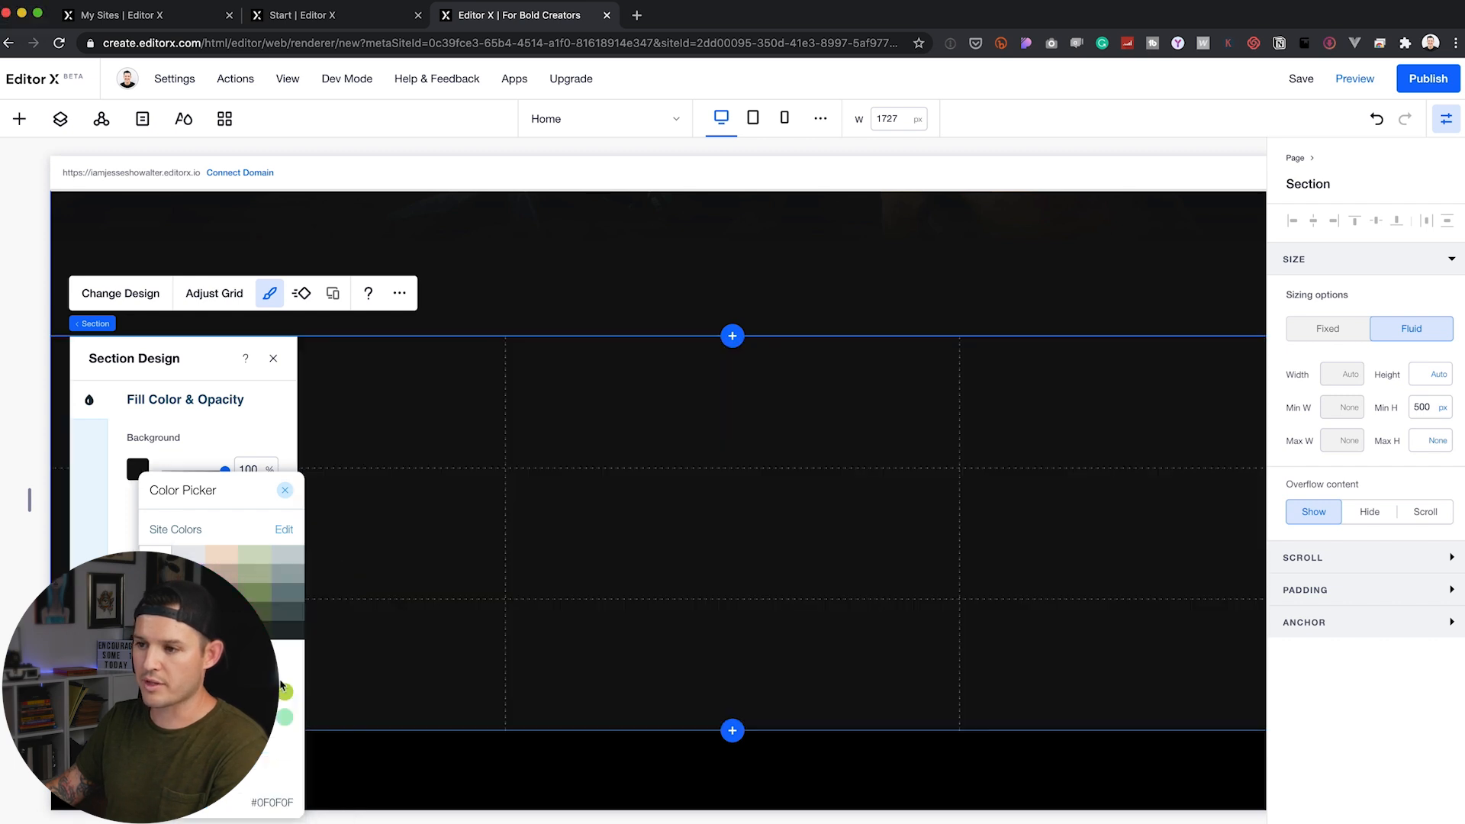
left_click(286, 489)
left_click(274, 359)
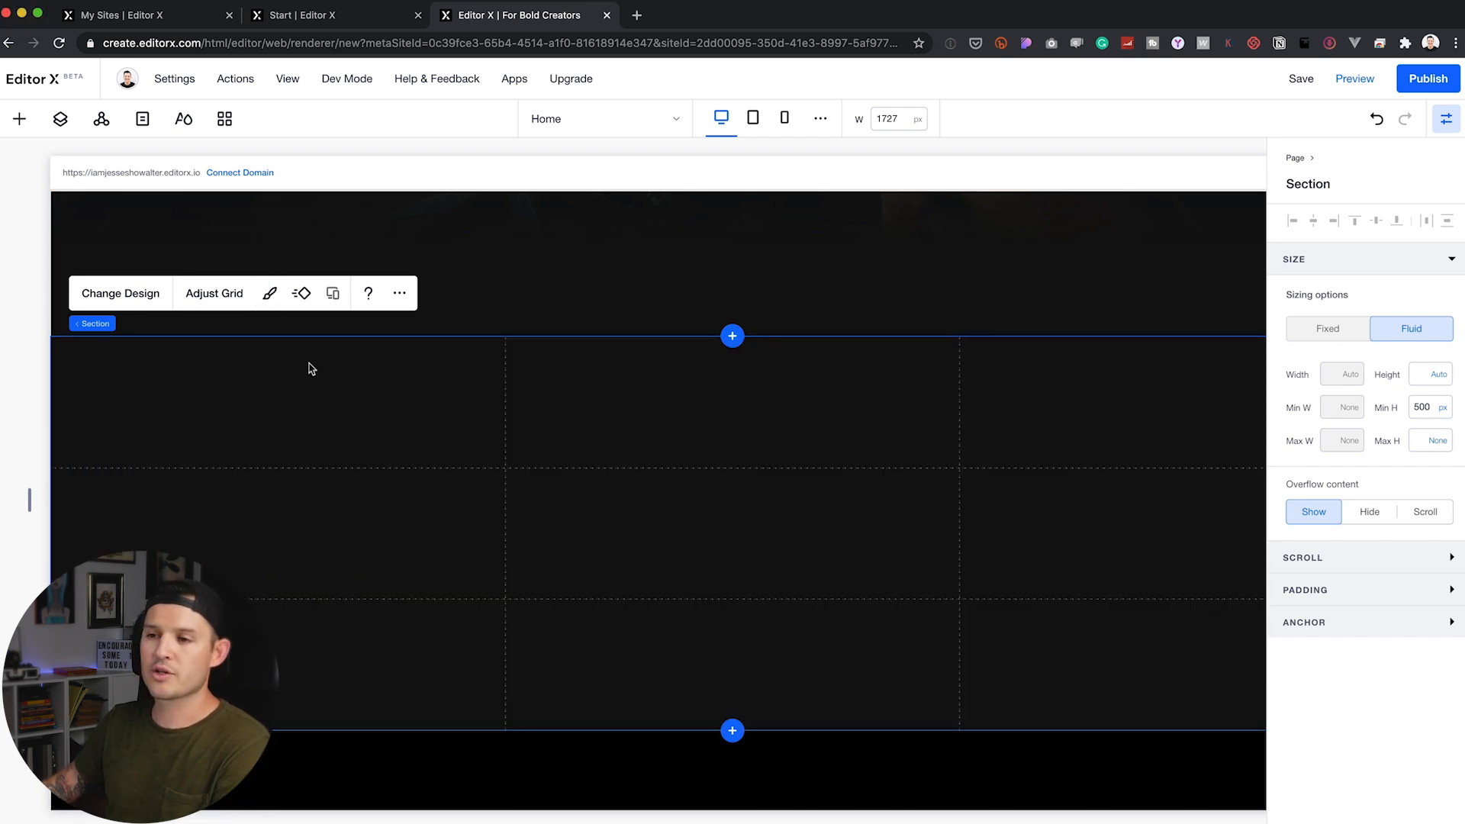
Step: Add watchphoto5.jpg from the site files to the new section, with margins of about 18.4% left and 50 px top
left_click(20, 119)
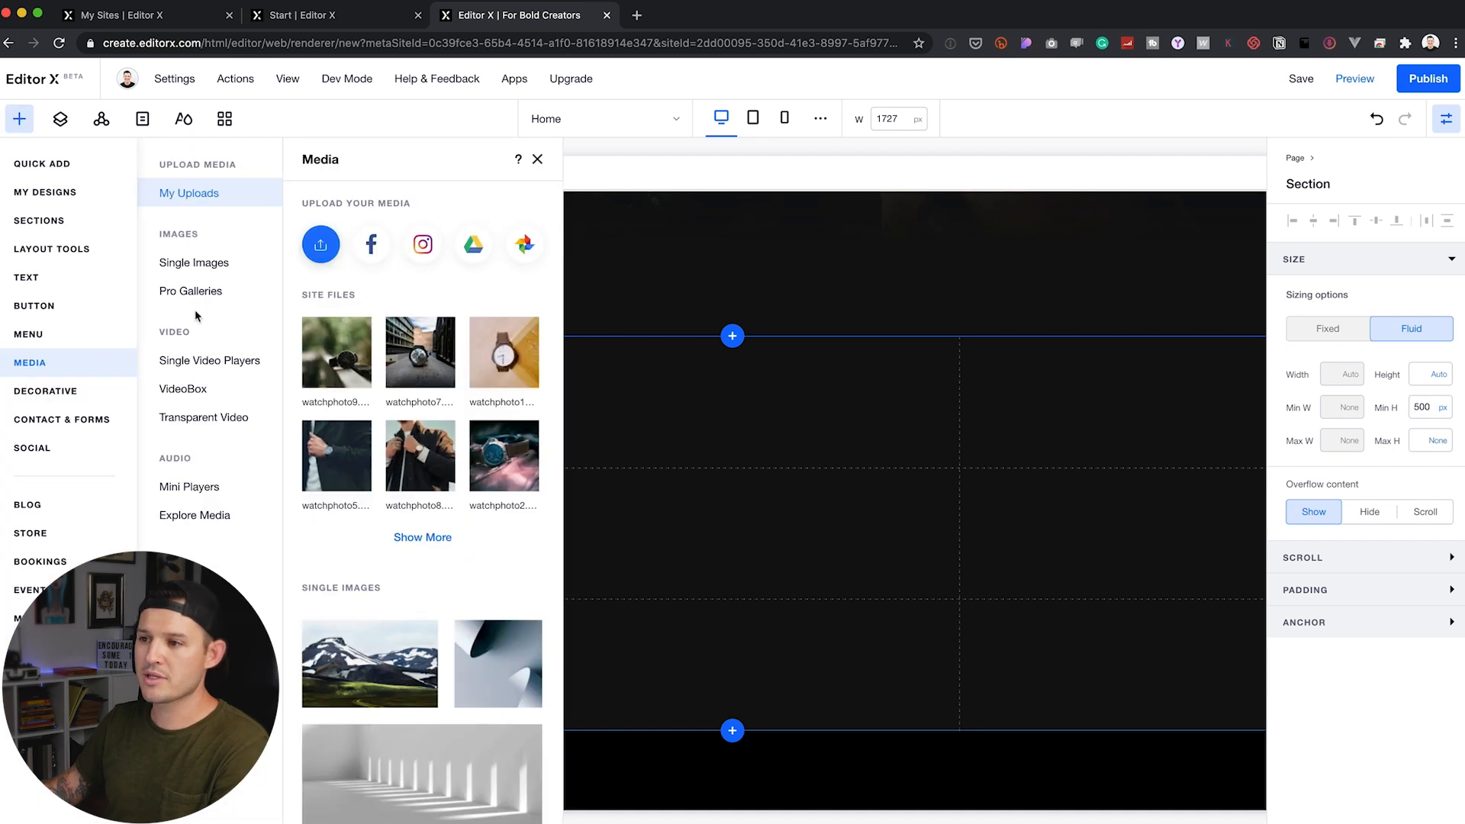
mouse_move(331, 468)
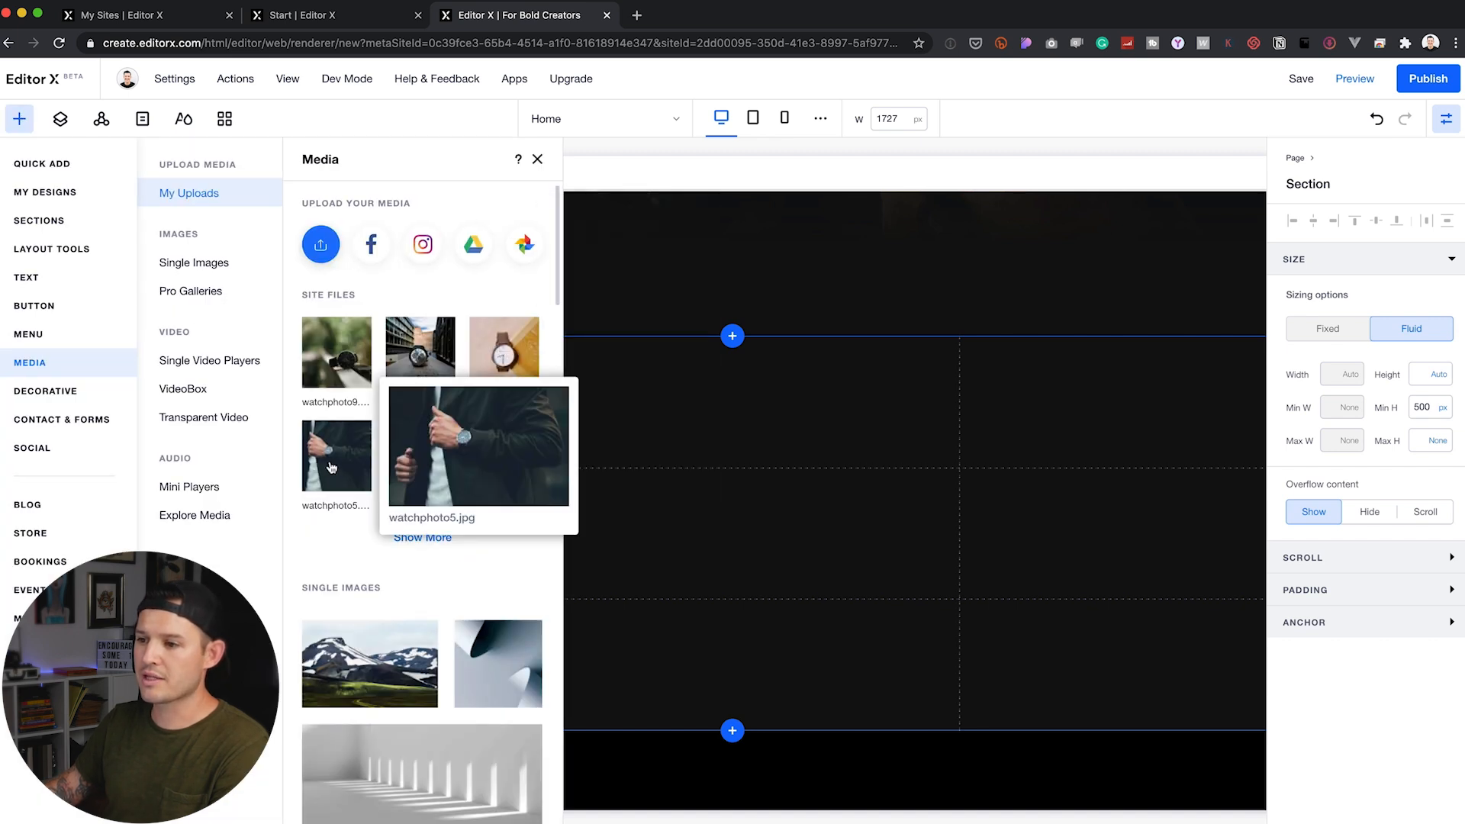
left_click_drag(689, 543, 506, 529)
left_click_drag(480, 467, 432, 474)
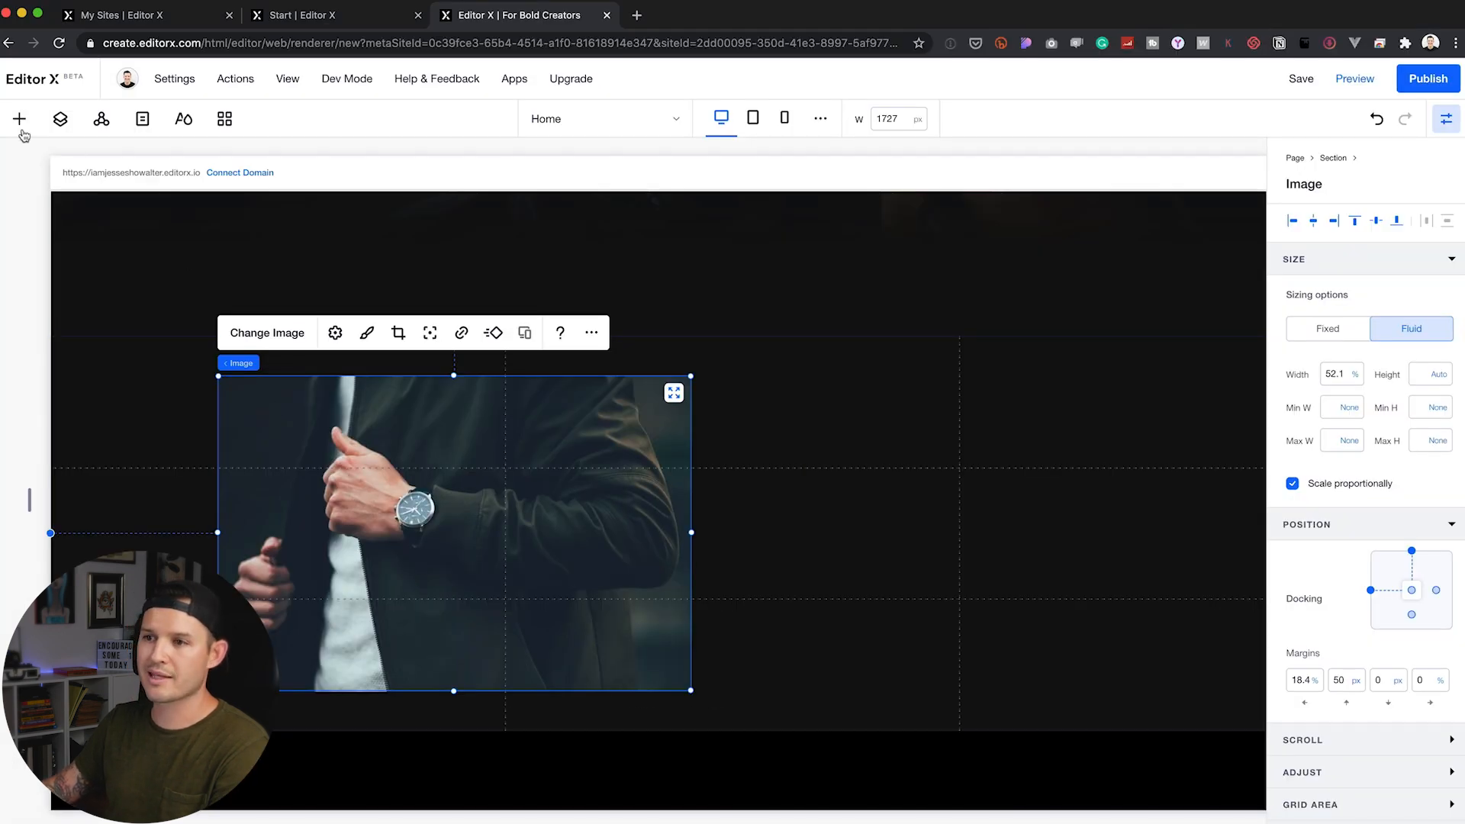
Step: Add the photo of the watch with a brown strap beside the first photo, narrow it, and hide the element properties
left_click(19, 118)
left_click(48, 249)
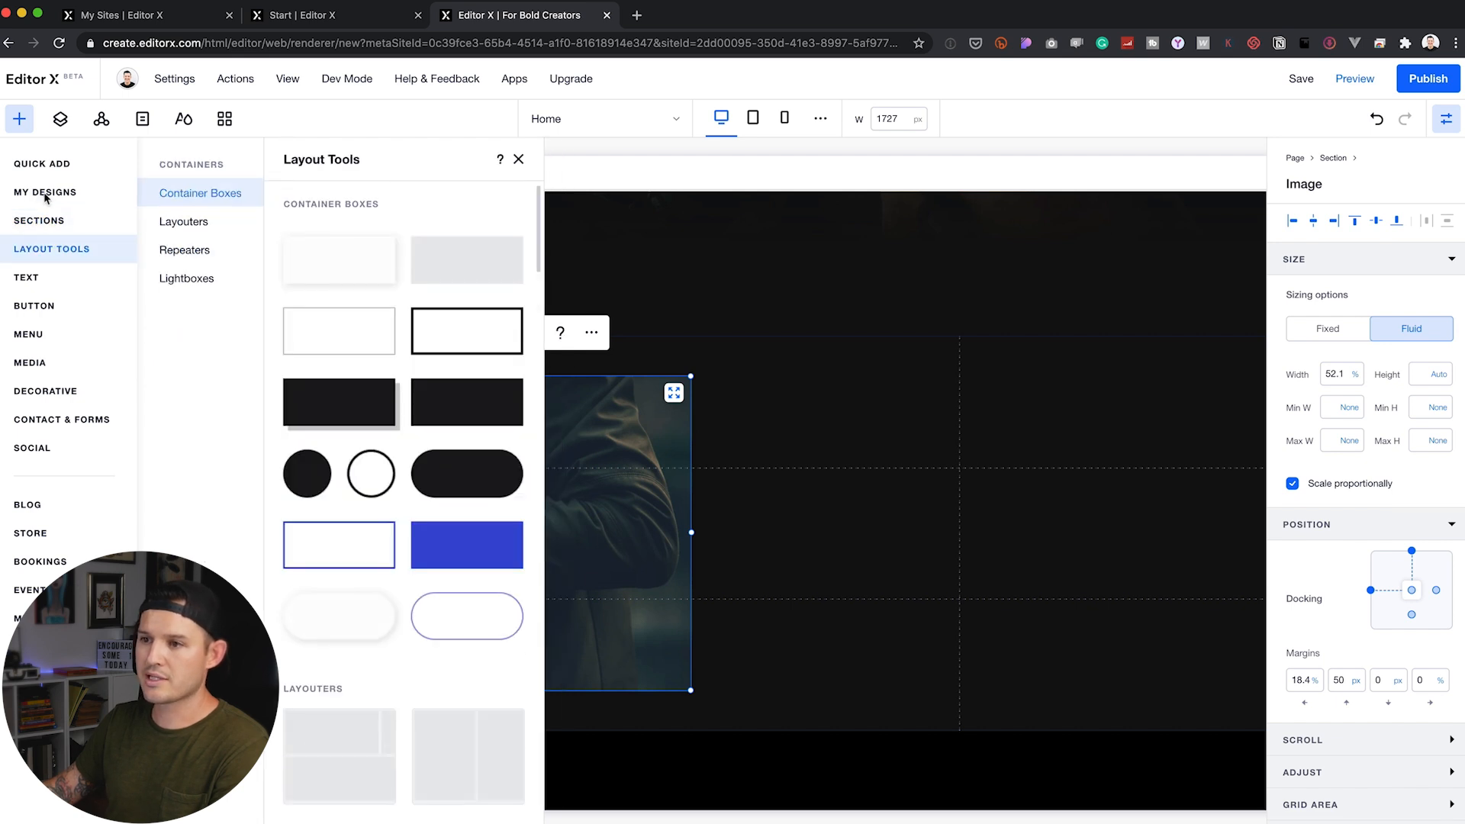
left_click(43, 362)
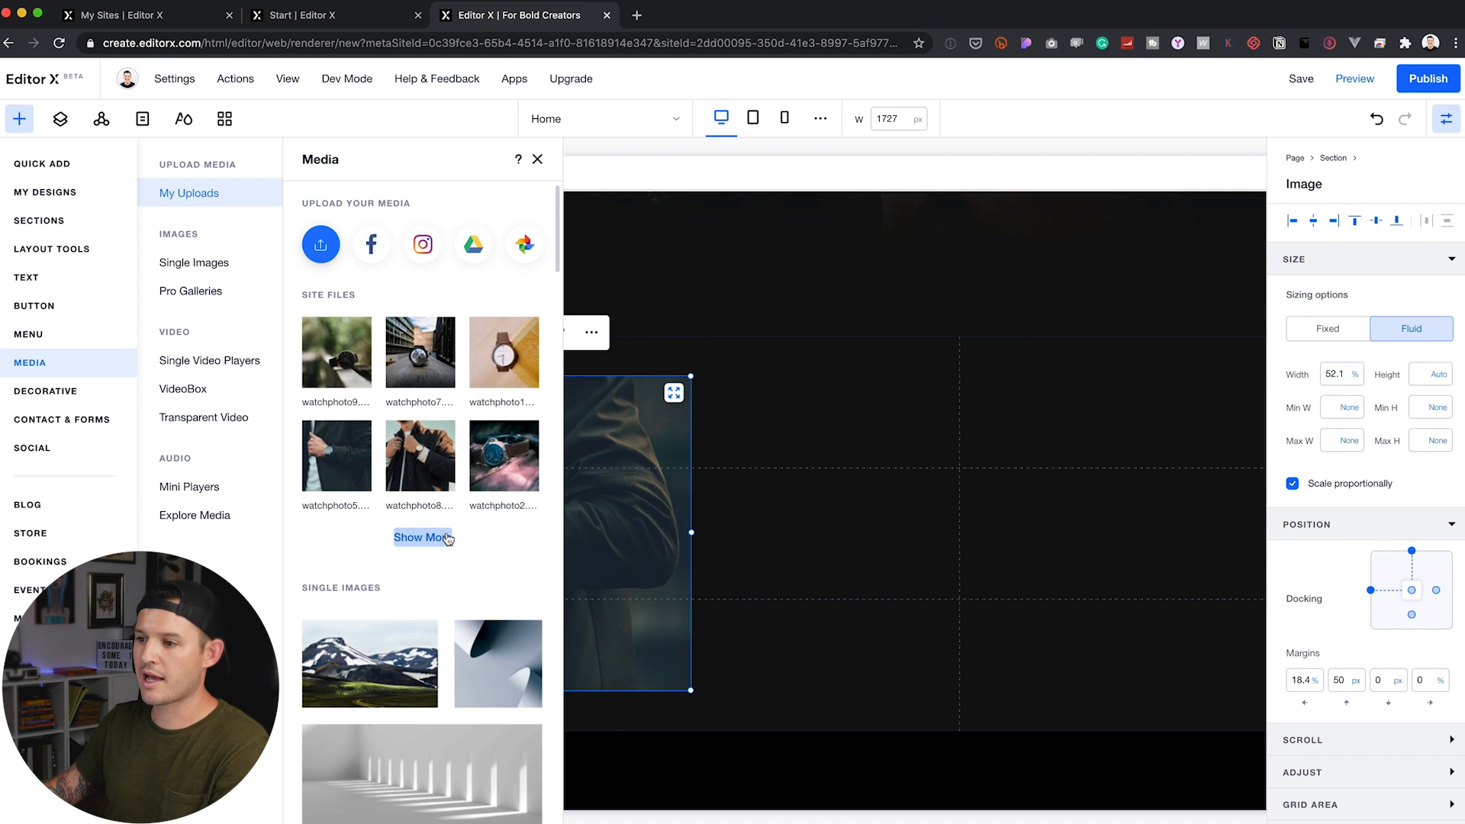
left_click(448, 539)
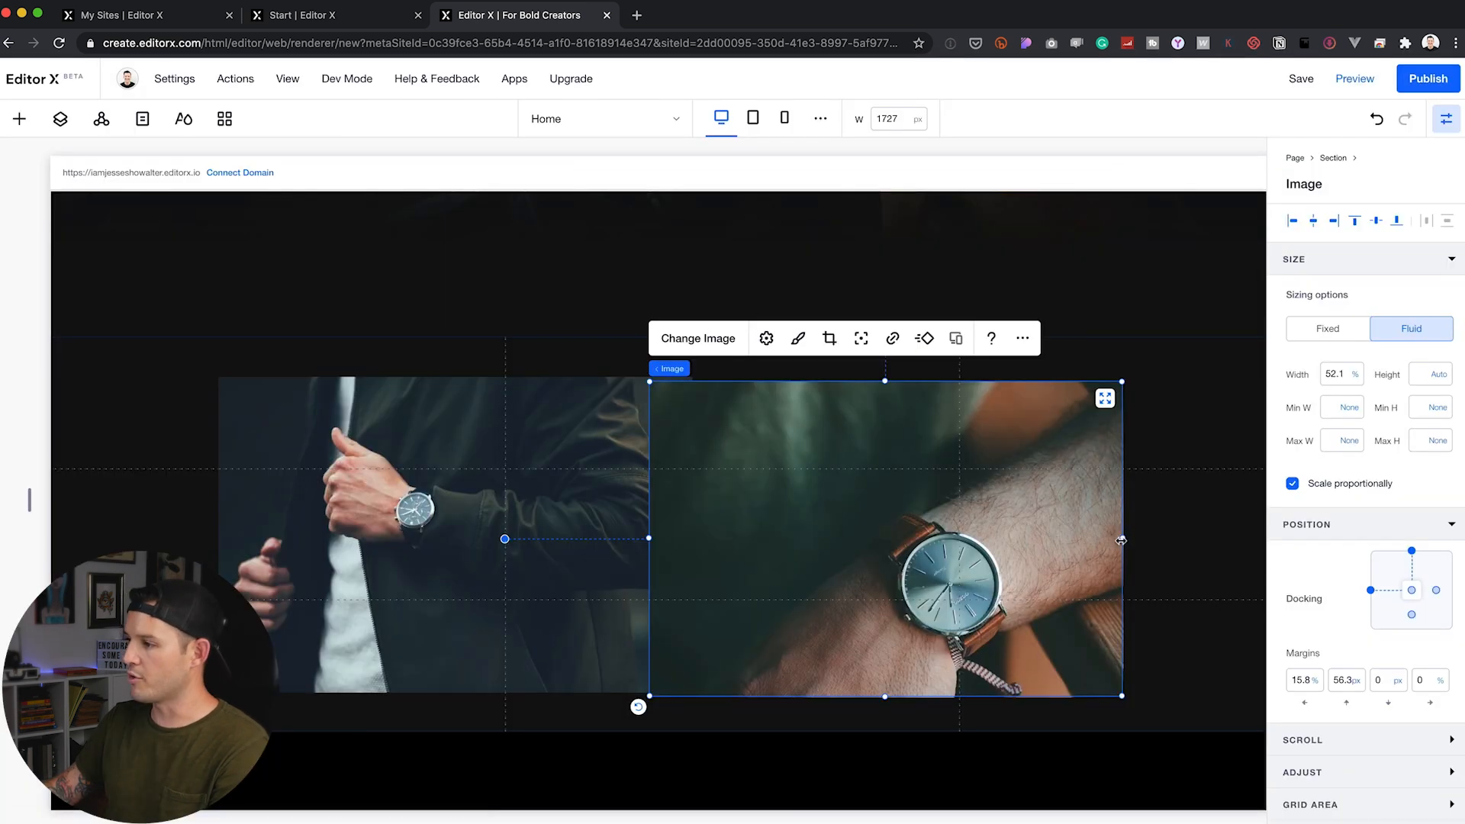
left_click_drag(1121, 541, 972, 539)
left_click(1446, 123)
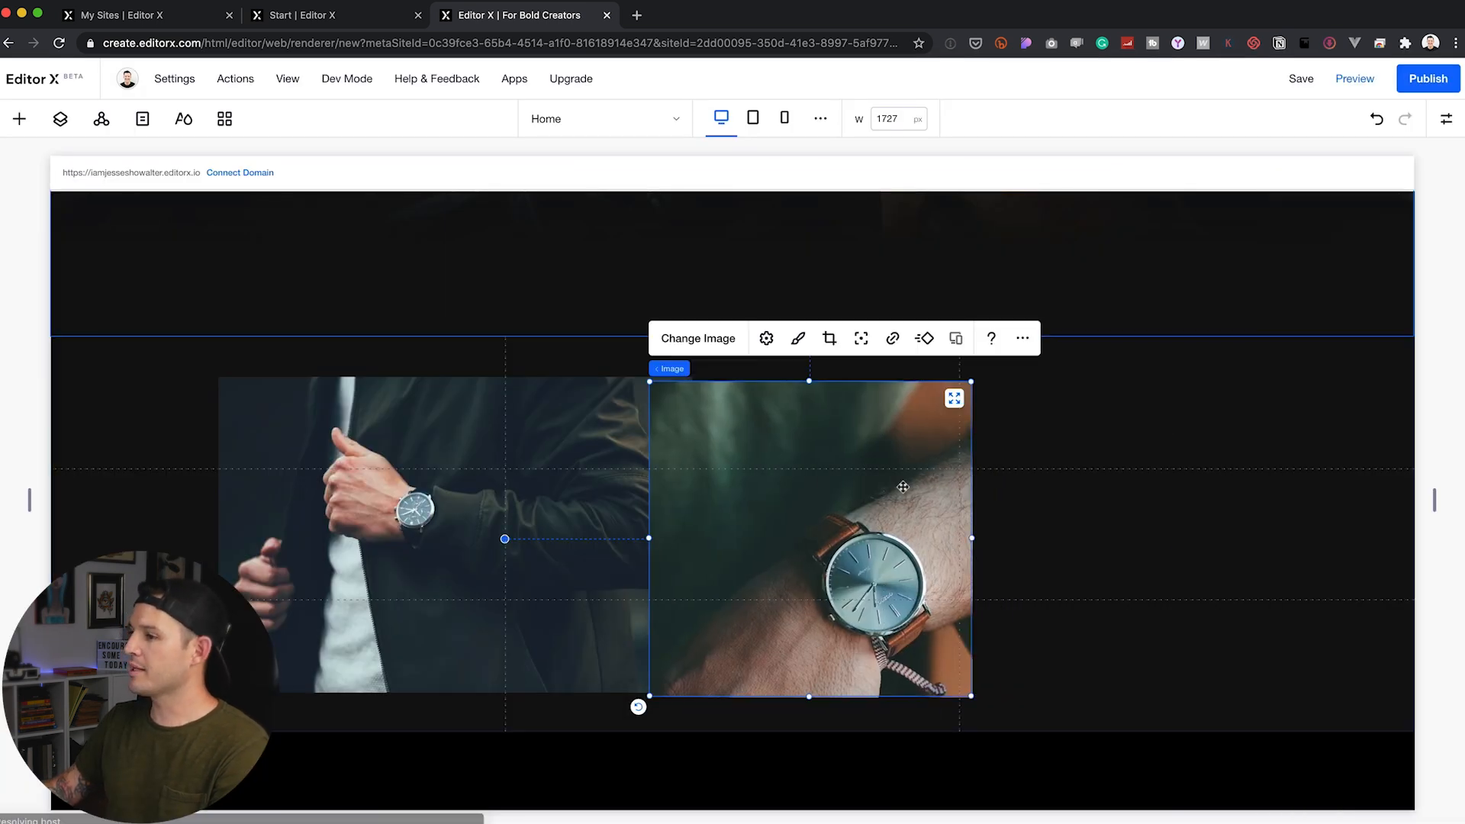
Step: Stretch the brown-strap watch photo upward so it overlaps the hero, move it toward the section's right side, and enlarge it slightly
scroll(1024, 491, "up", 4)
left_click_drag(809, 645, 816, 474)
scroll(1106, 618, "down", 3)
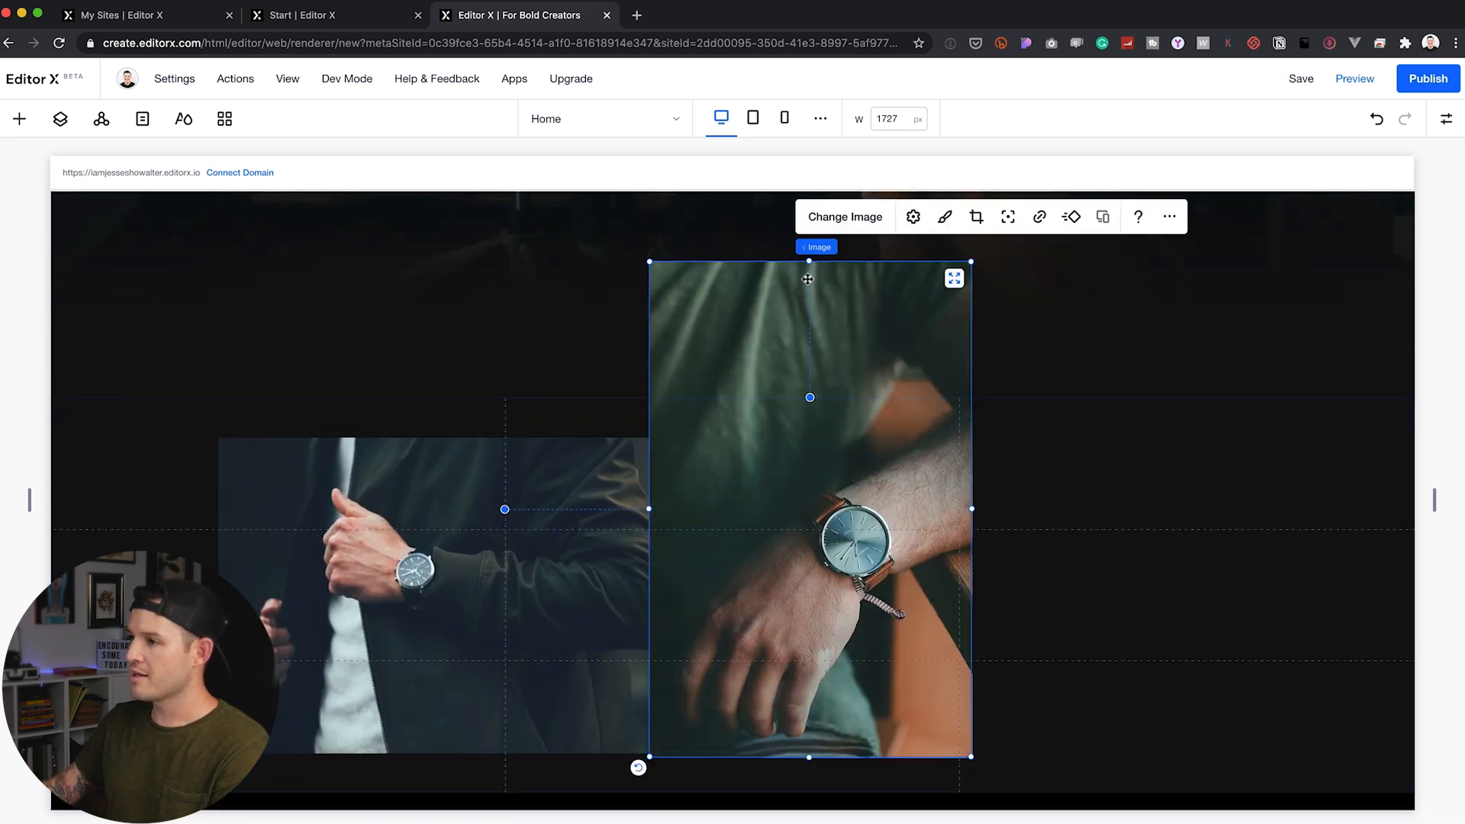
scroll(1106, 419, "up", 2)
left_click_drag(835, 554, 1072, 568)
scroll(1078, 570, "up", 6)
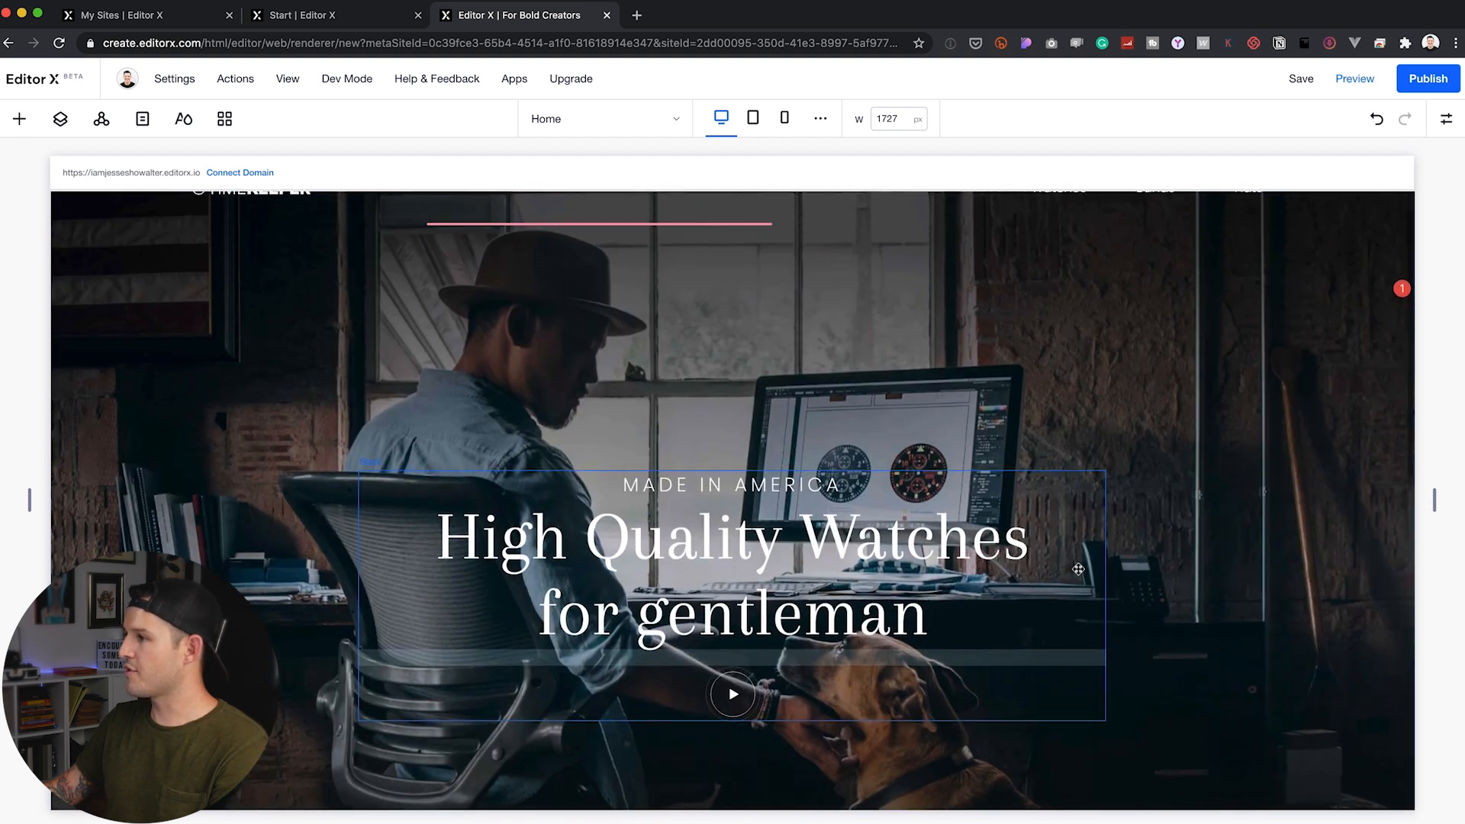
scroll(1079, 570, "down", 6)
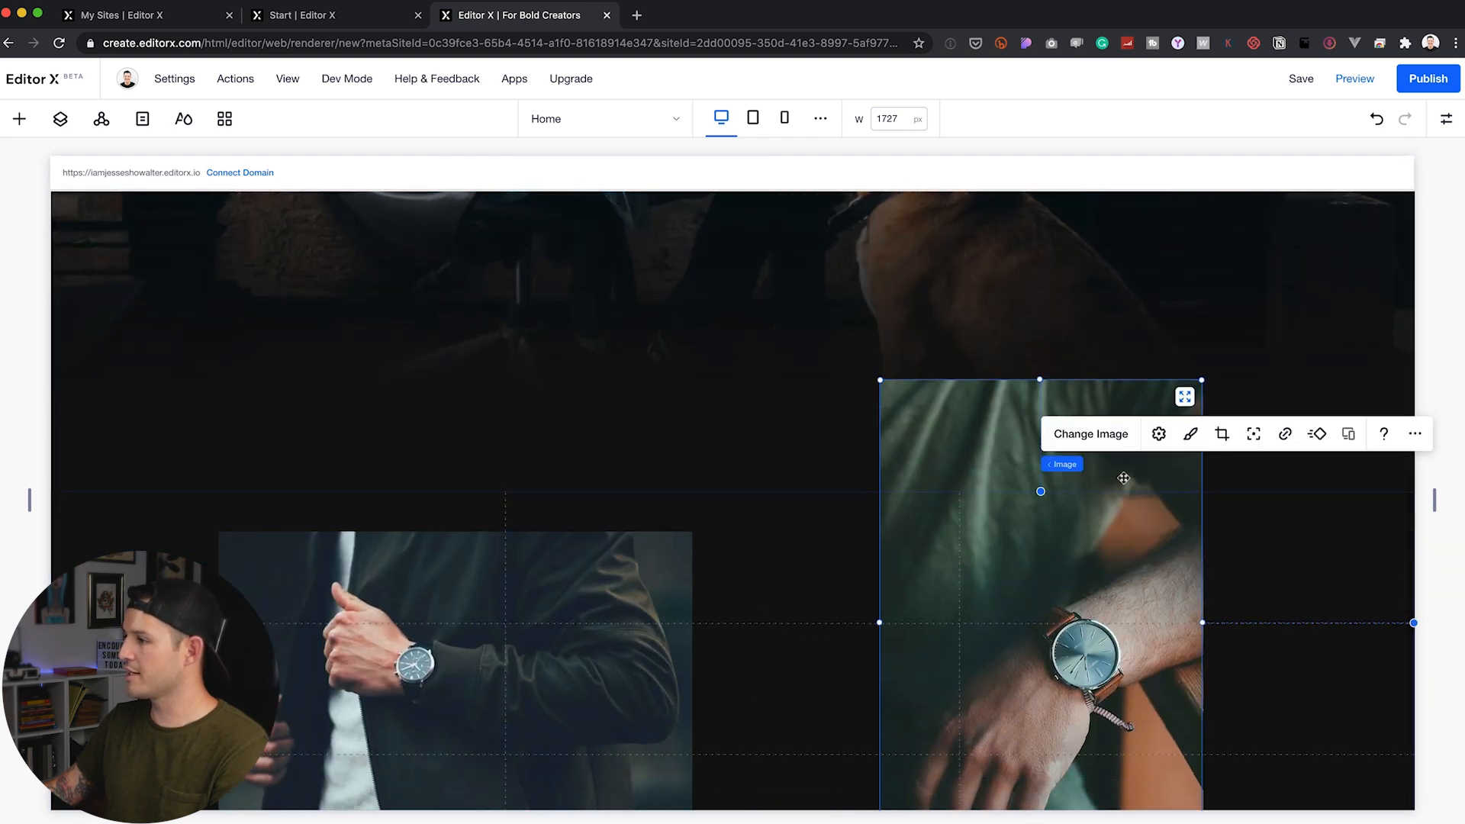
scroll(1089, 381, "down", 2)
scroll(1053, 443, "up", 5)
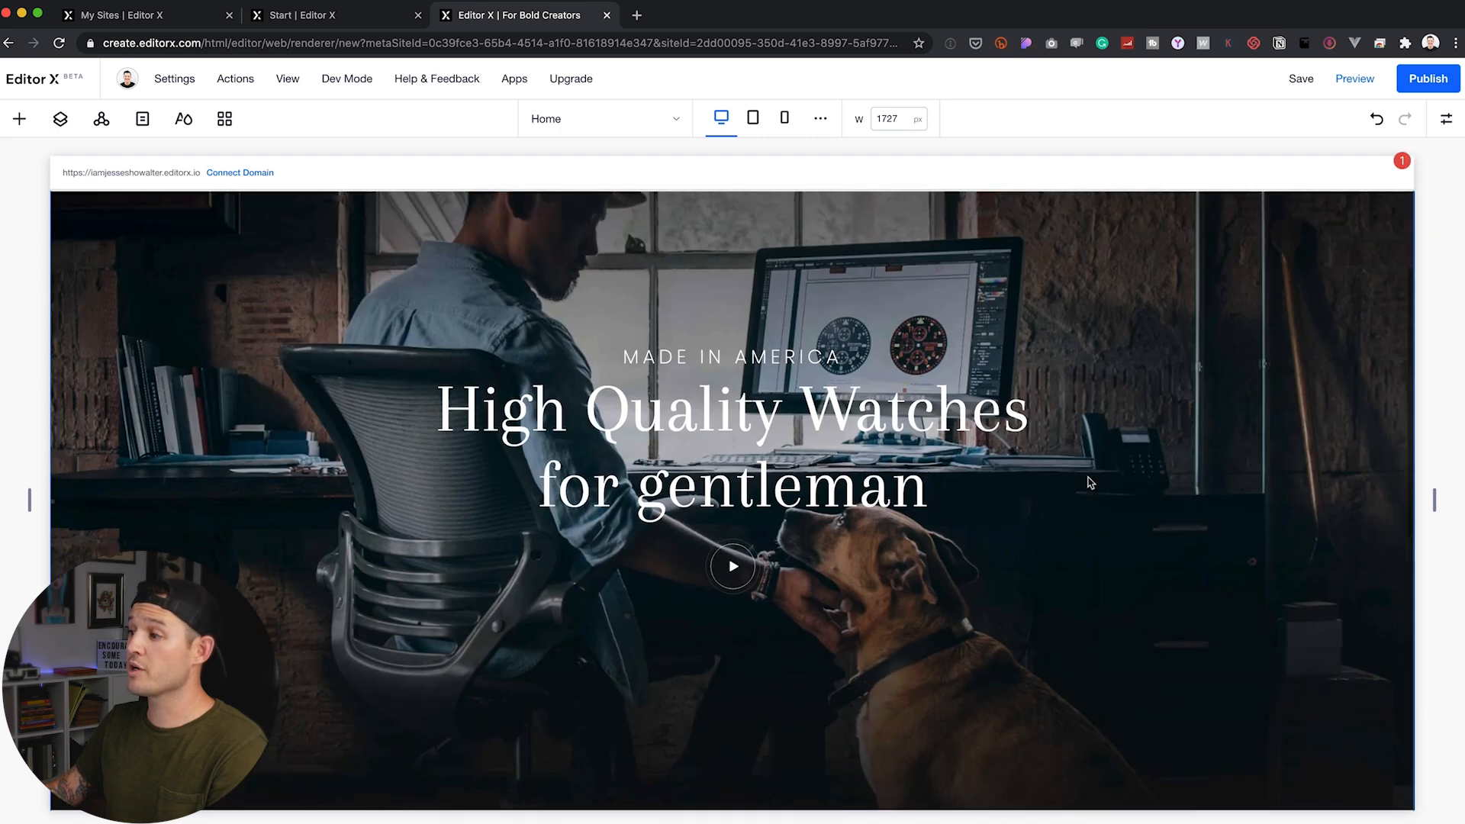
scroll(1091, 483, "down", 3)
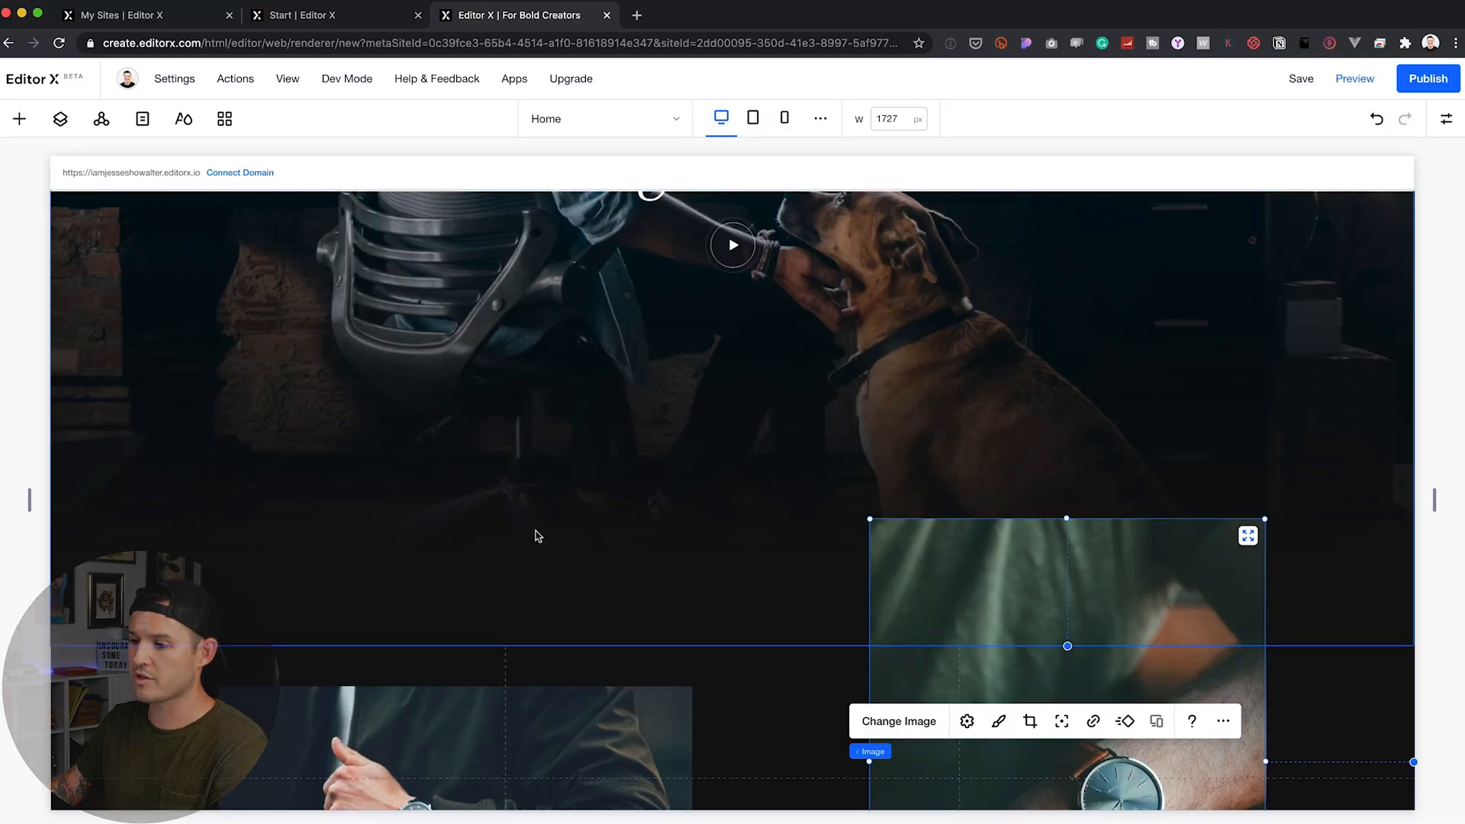
Step: Correct the section heading's capitalisation to "Master Your Time & Style", enlarge it, and position it low across the two watch photos
scroll(537, 536, "down", 4)
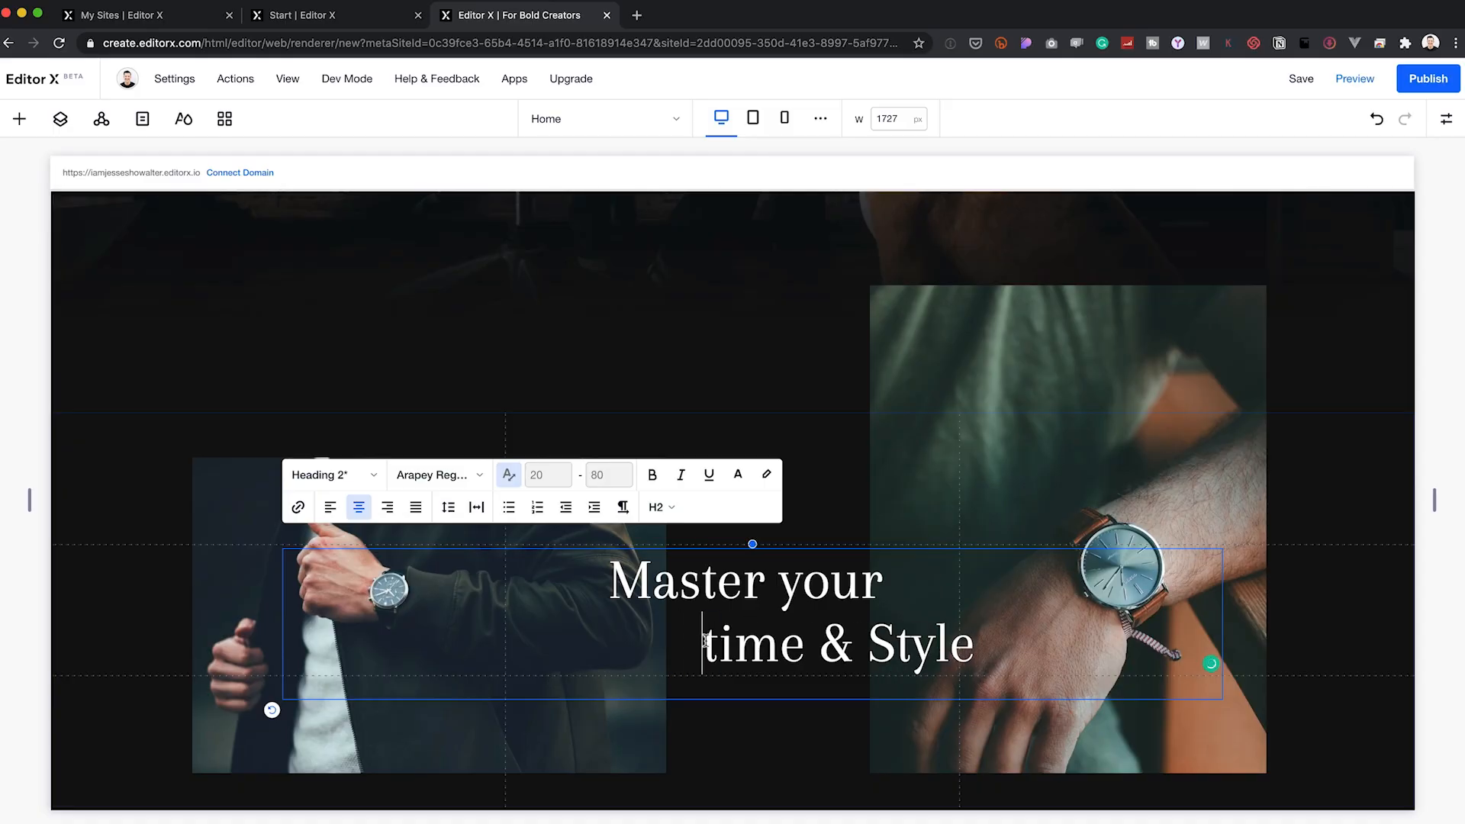
type("TY")
left_click_drag(768, 605, 768, 657)
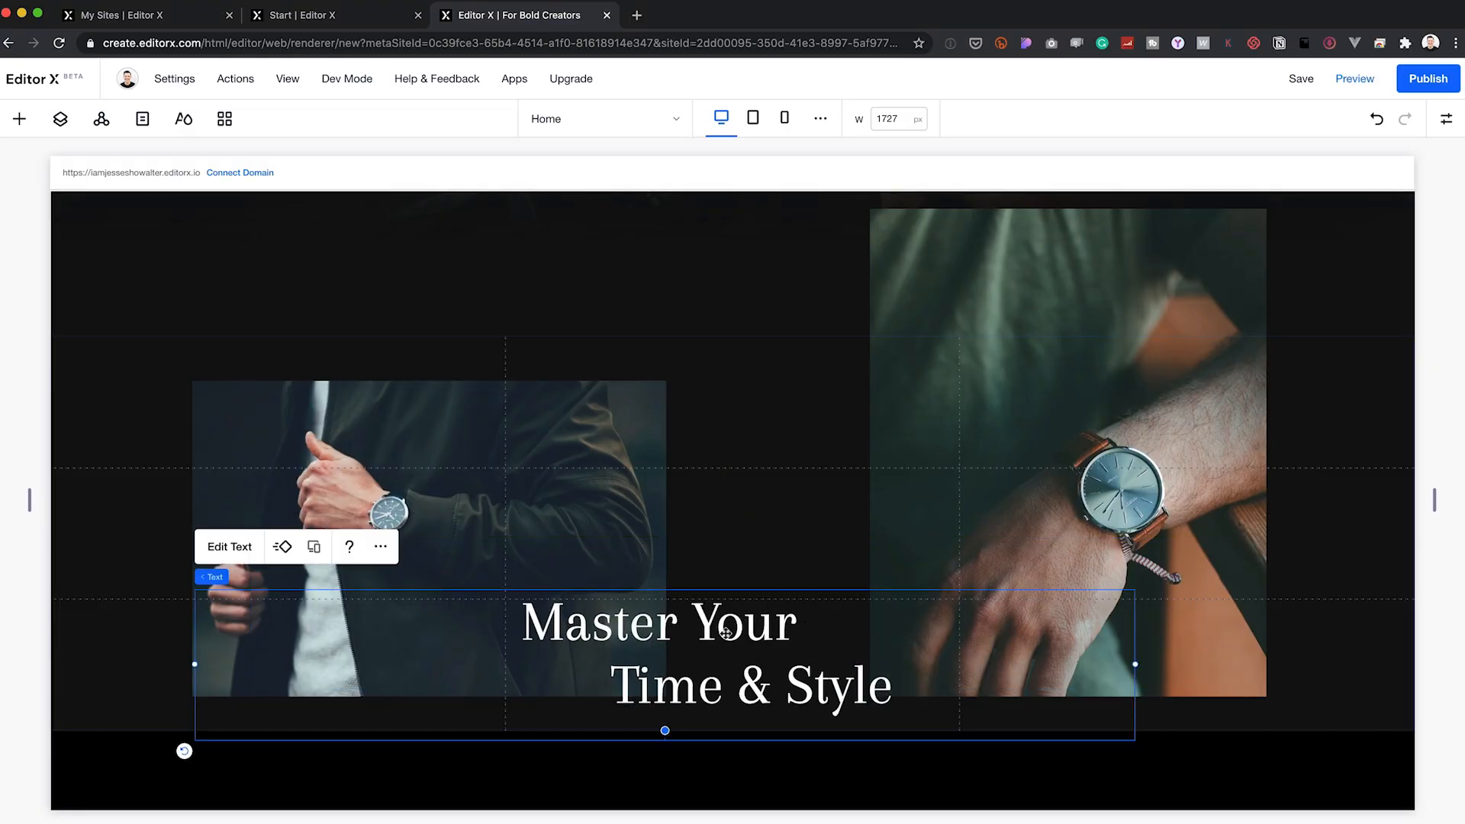
double_click(722, 644)
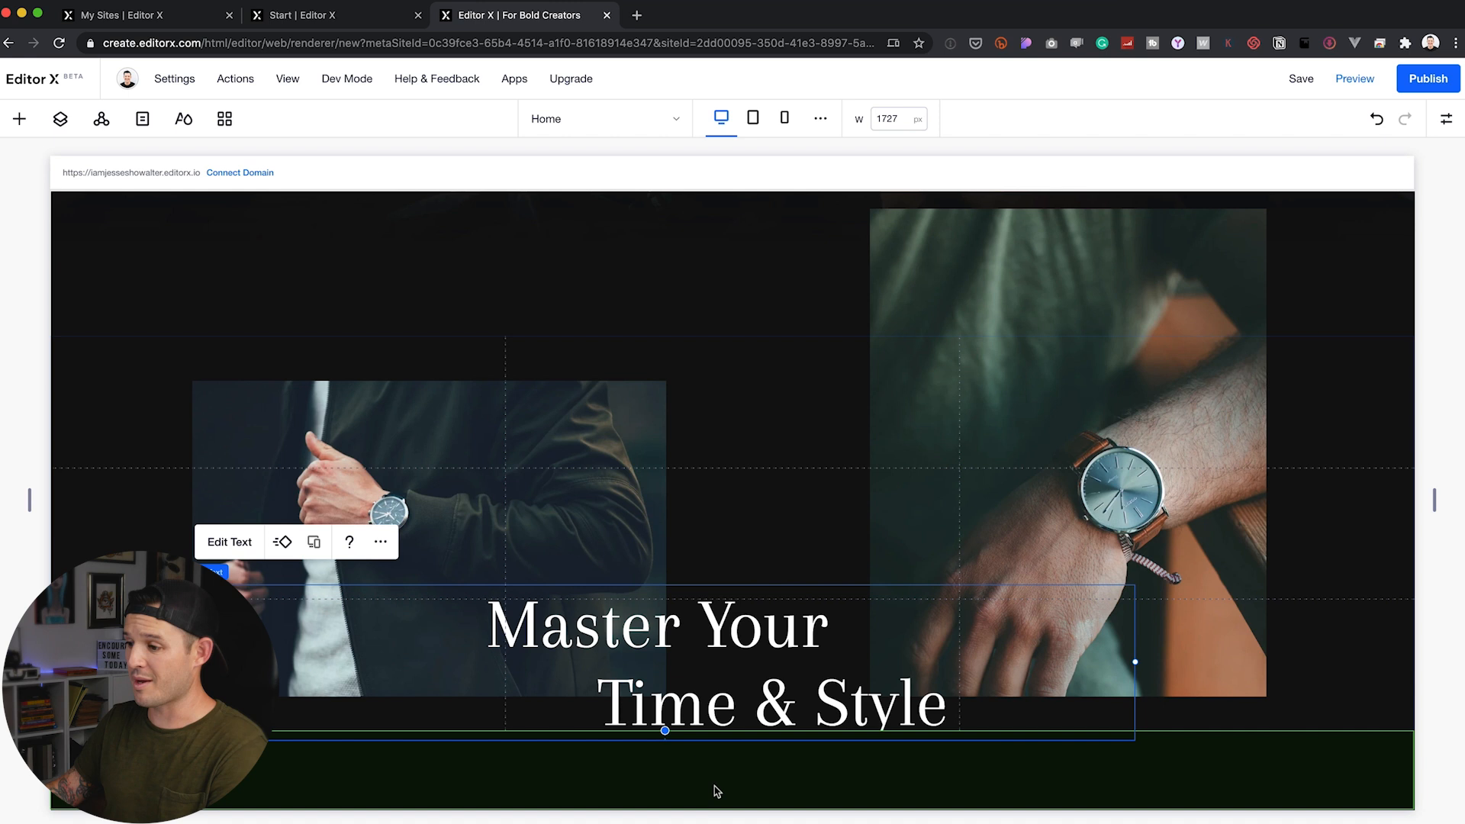
left_click(731, 733)
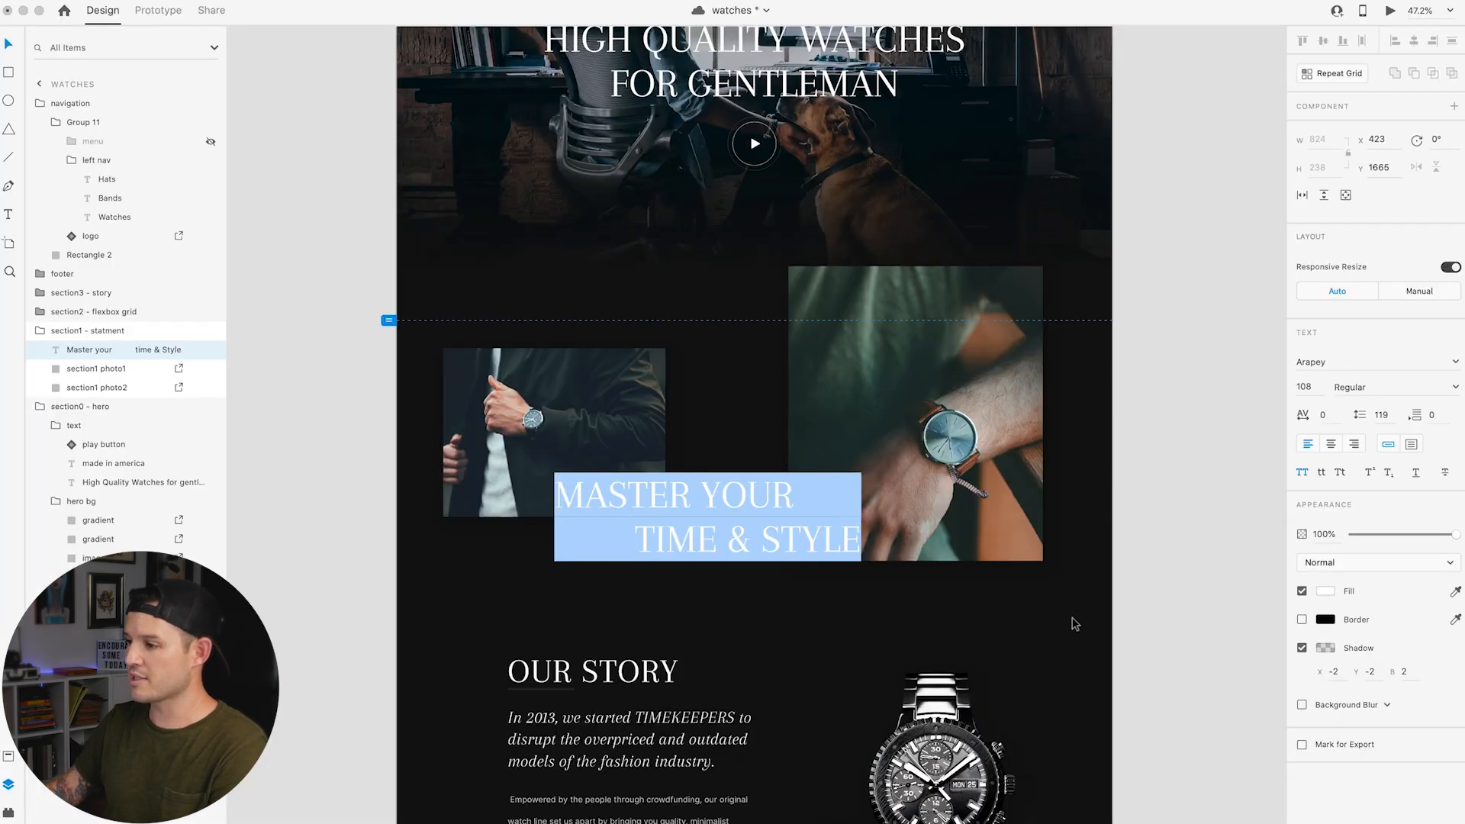
Step: Check the mockup's Our Story section, switch to Editor X, and give the empty section a two-column Layouter
key("Escape")
scroll(1148, 565, "down", 5)
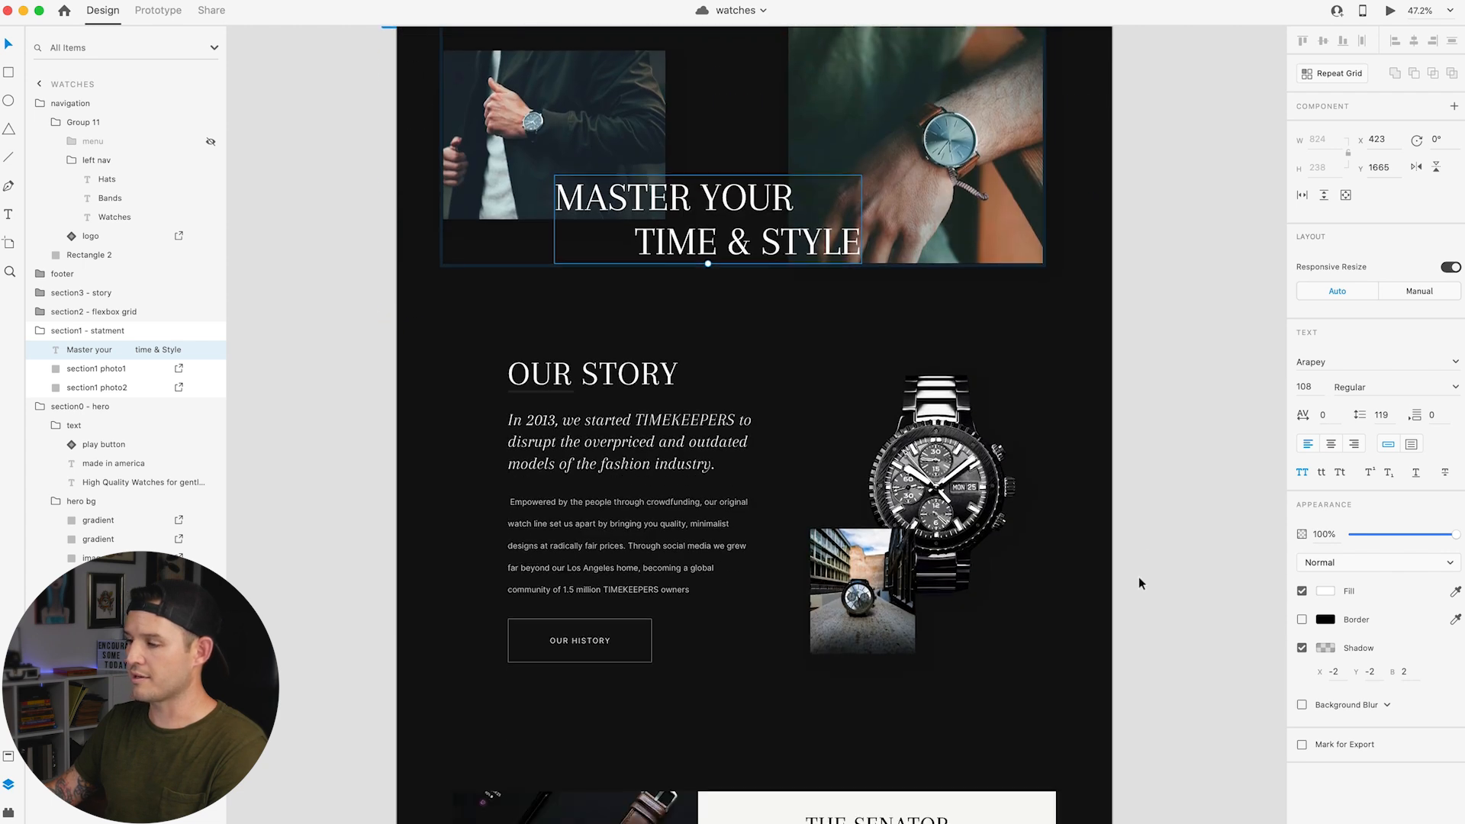
key("super+Tab")
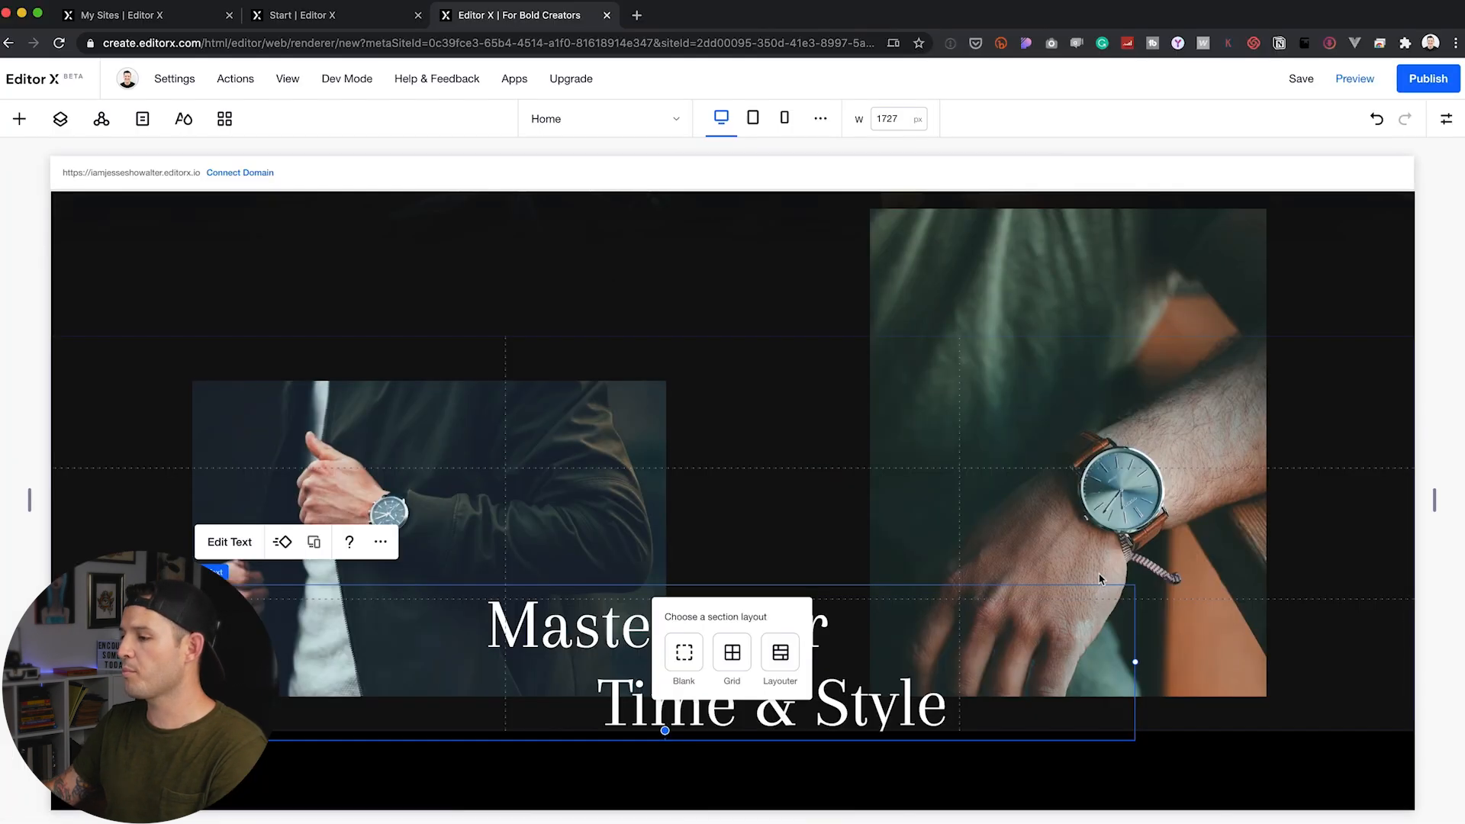
left_click(779, 654)
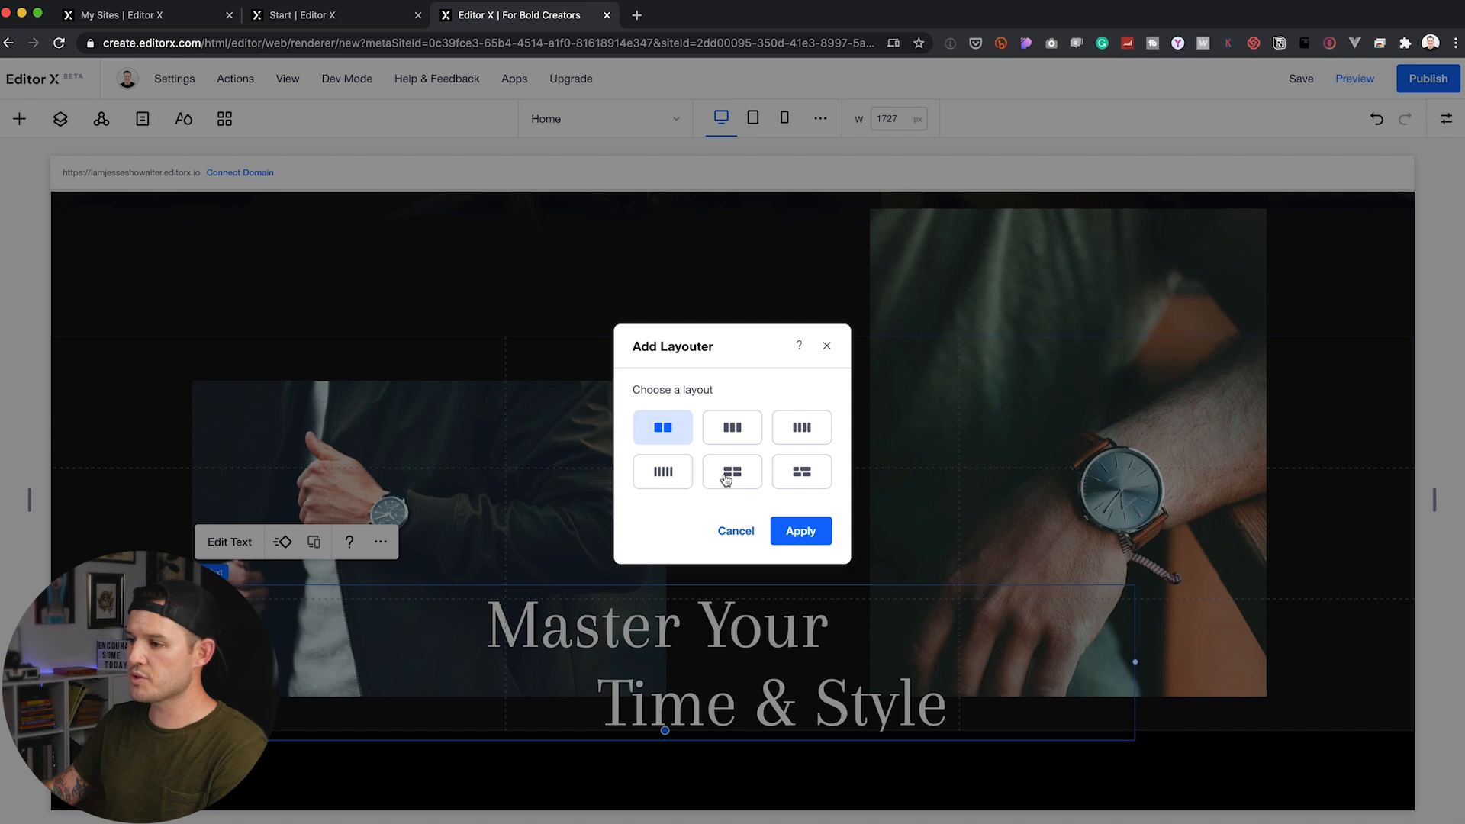
left_click(788, 538)
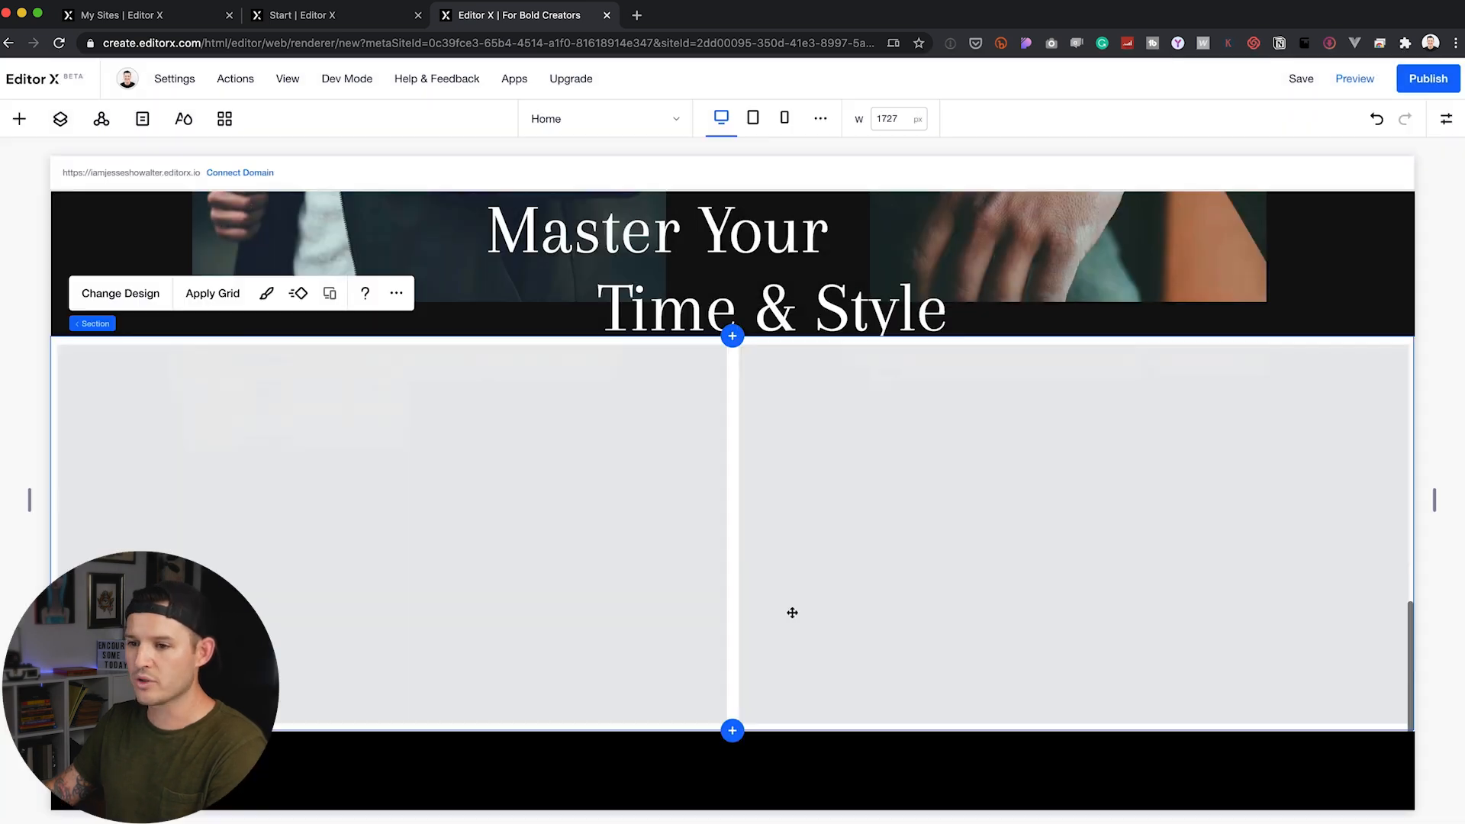
Step: Show the Layouter's properties and undock it from the section's top edge, leaving it docked left, right and bottom
left_click(112, 341)
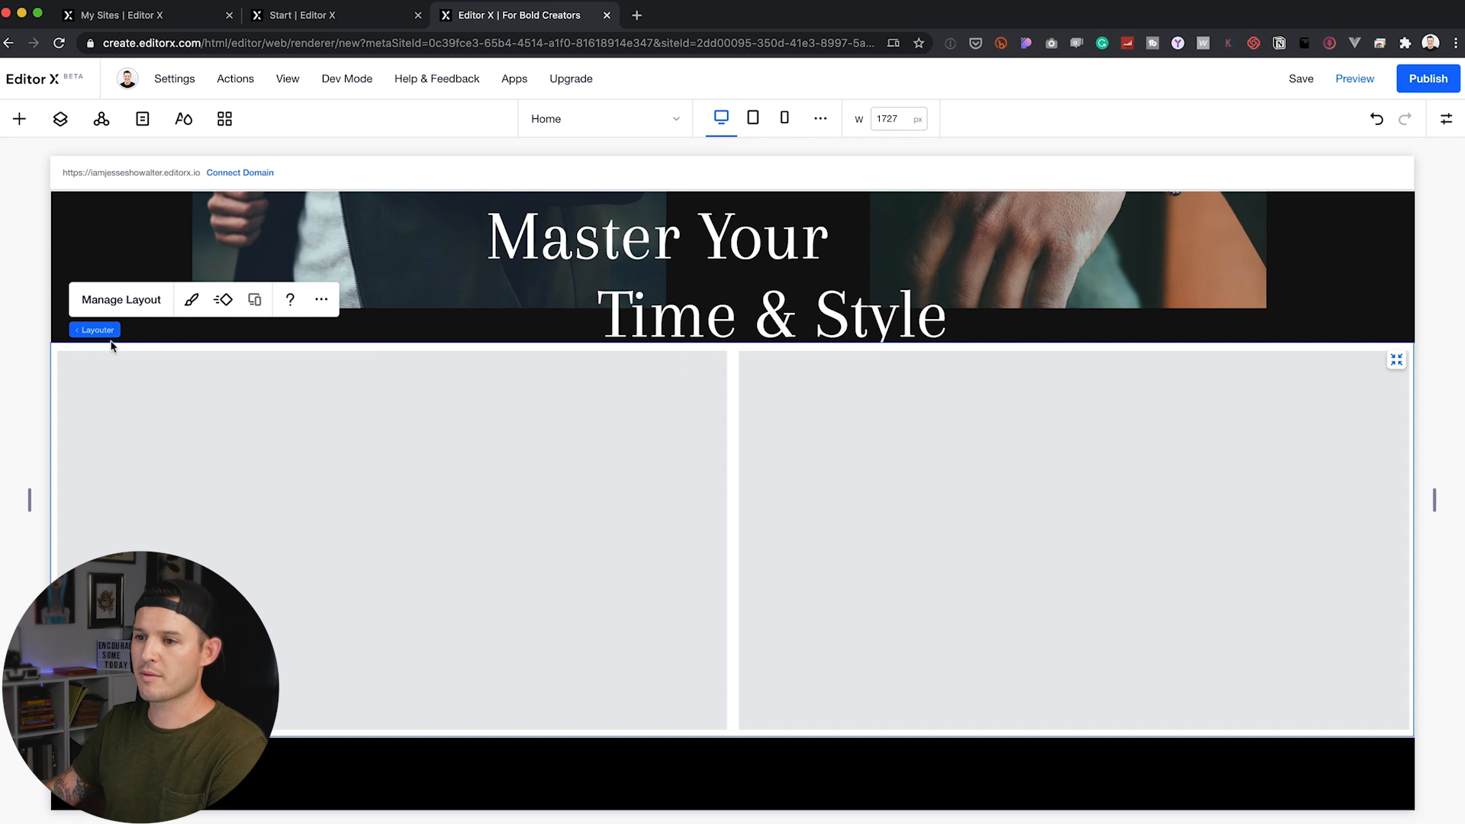
left_click(1444, 120)
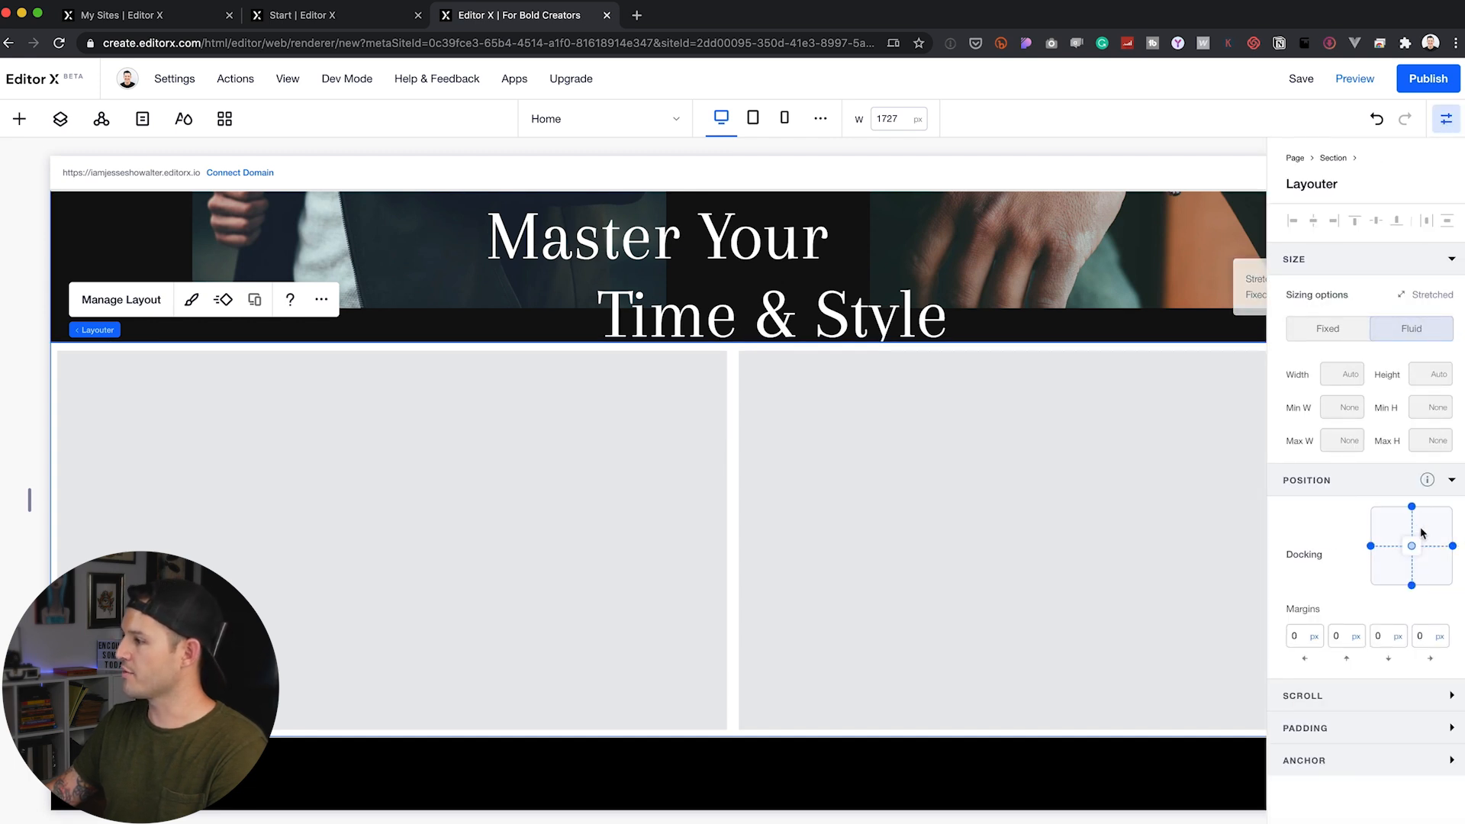
left_click(1412, 585)
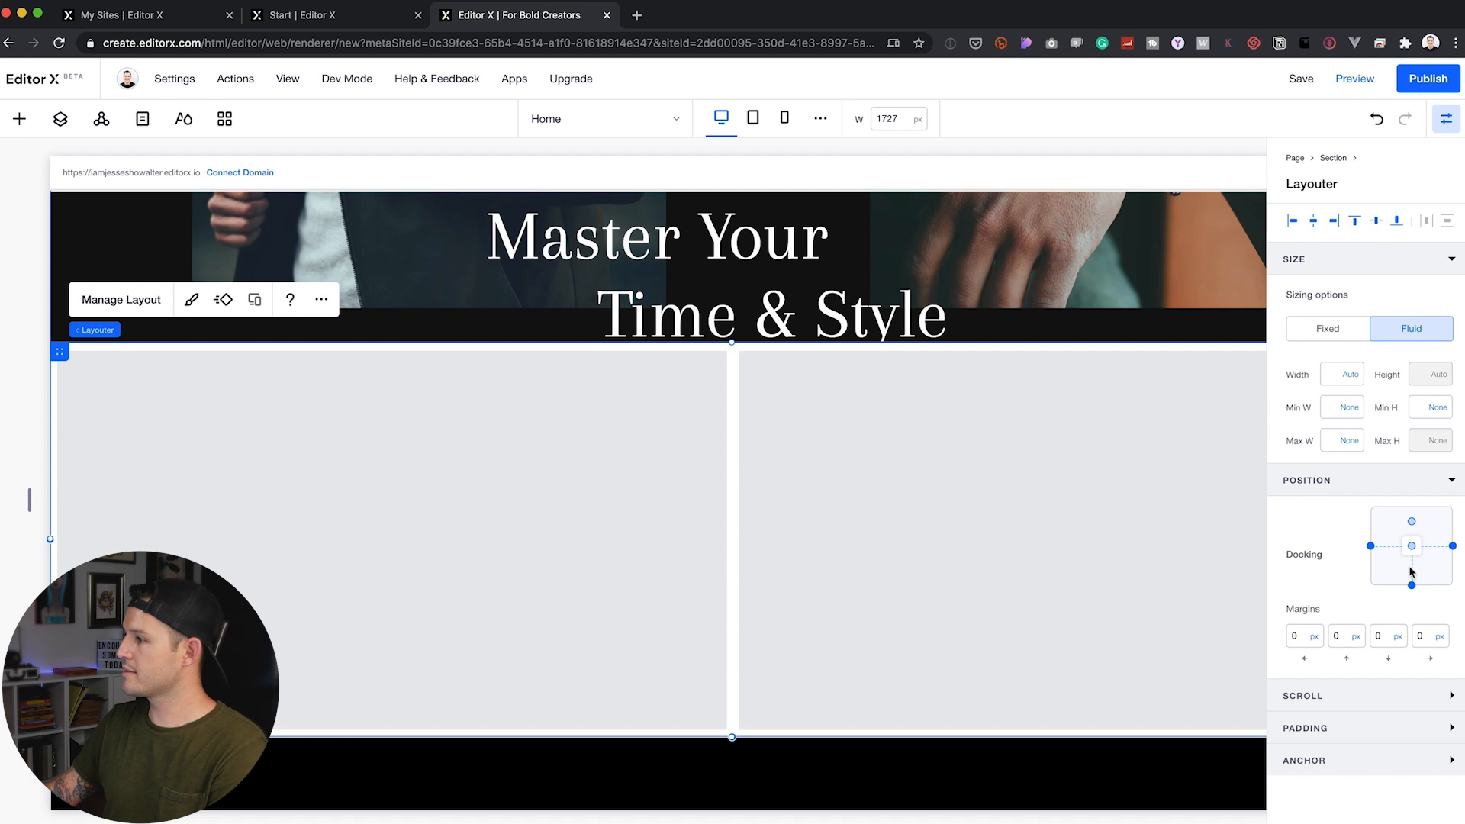
left_click(1350, 376)
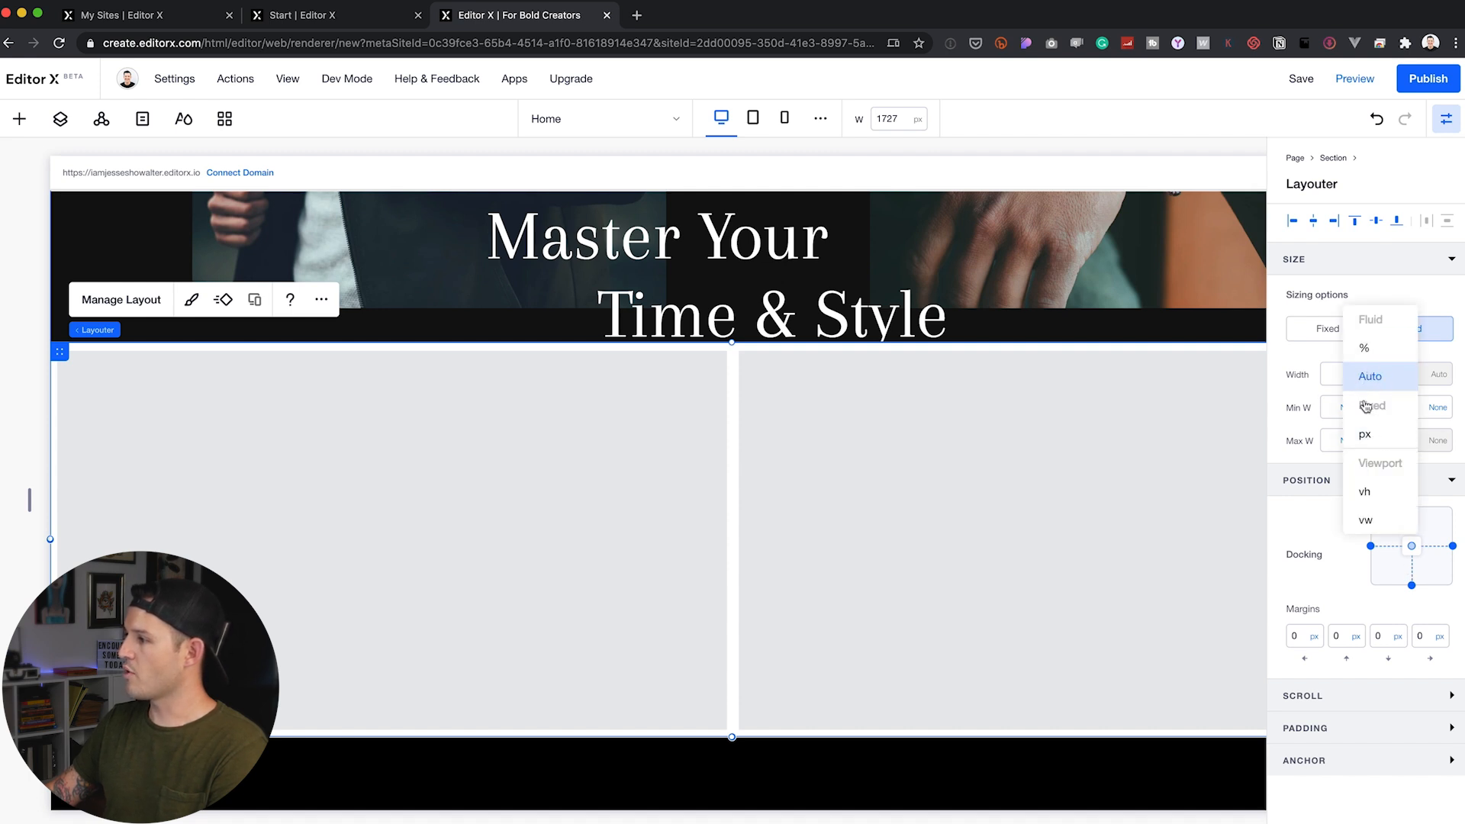
left_click(1326, 447)
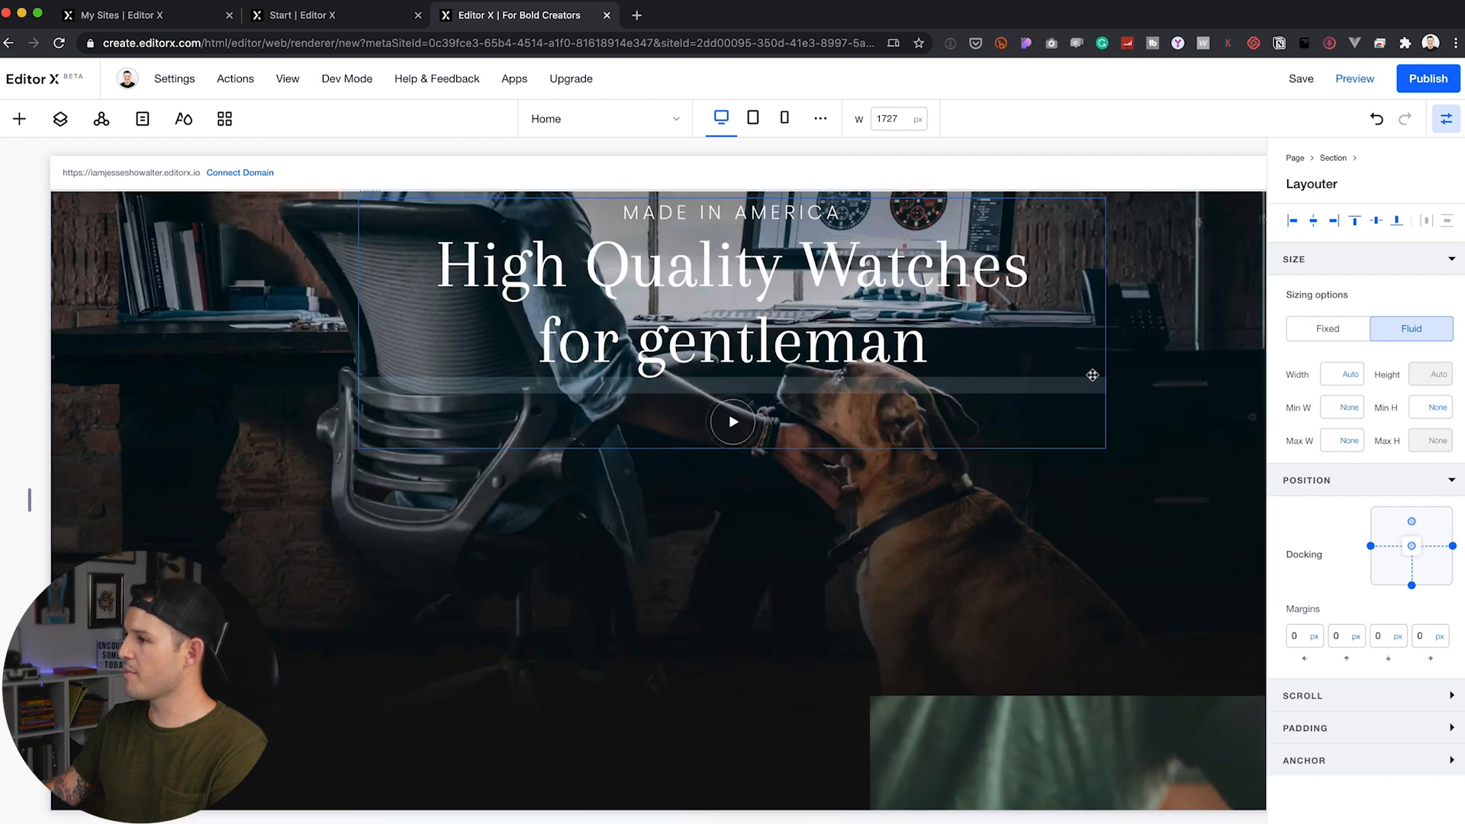
Step: Check the navigation container's size settings and set the Layouter's maximum width to 1400 px
scroll(1109, 310, "up", 5)
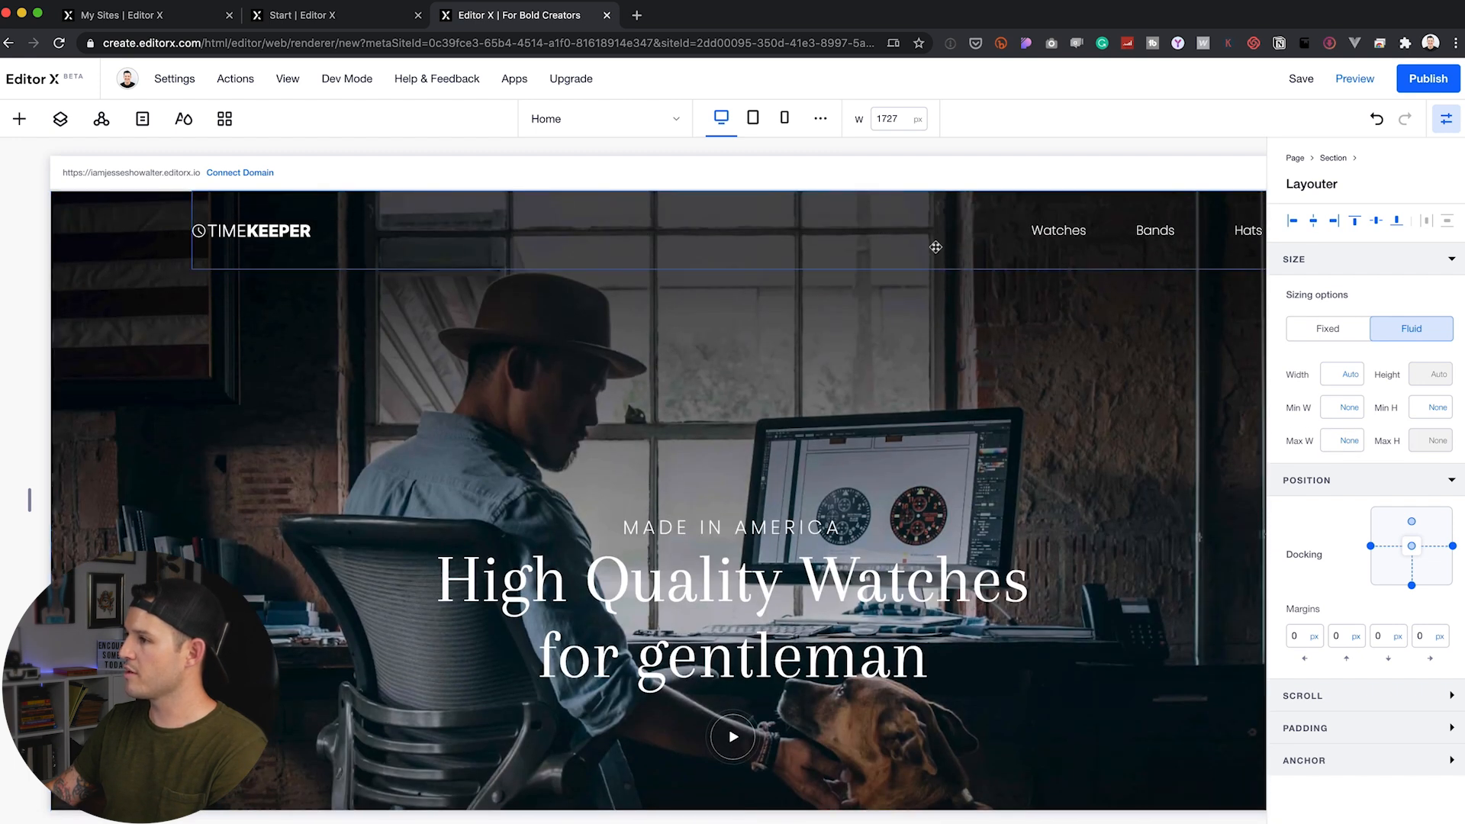
left_click(936, 247)
scroll(1022, 503, "down", 10)
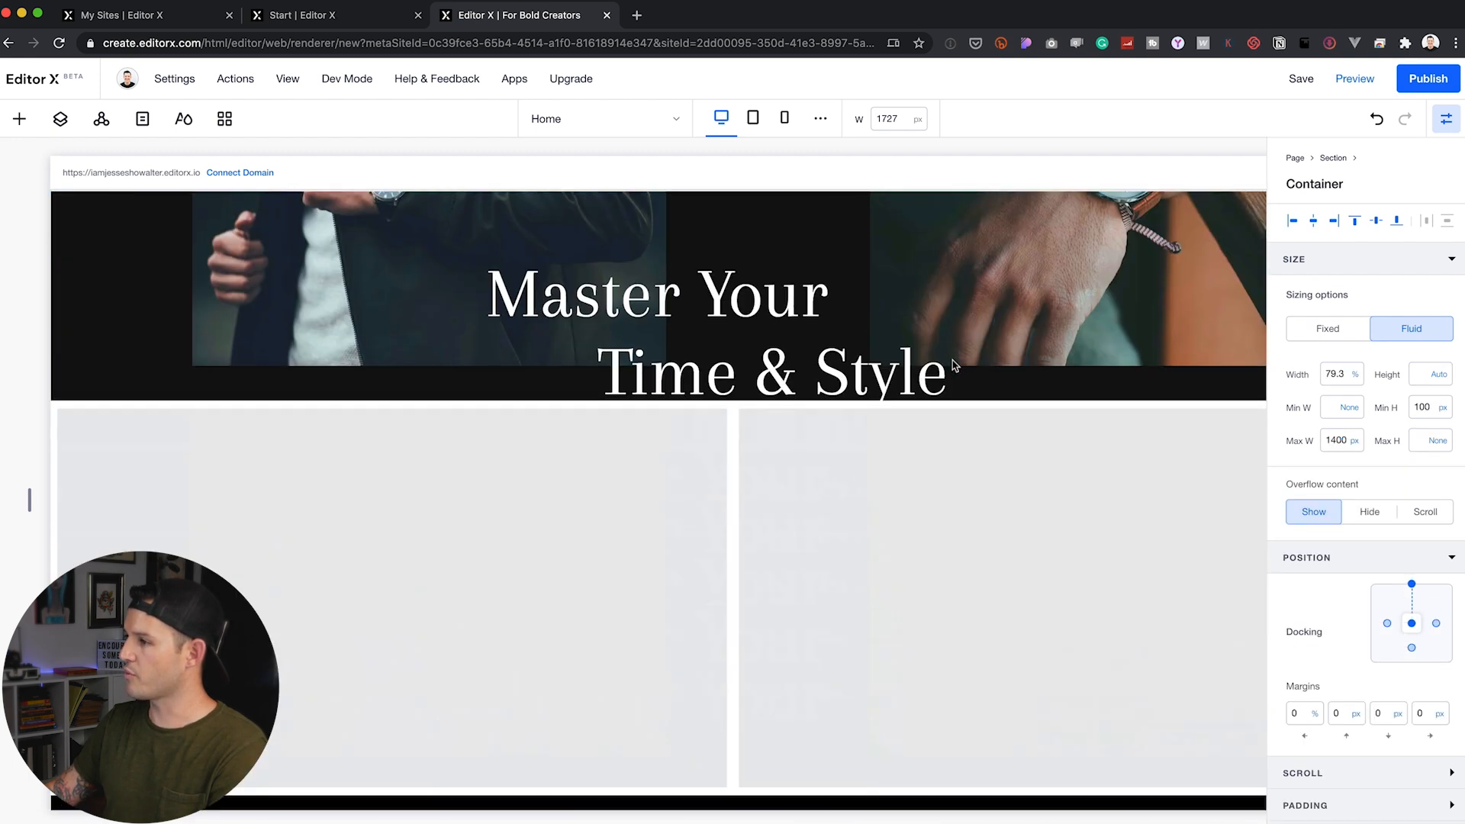
left_click(1022, 503)
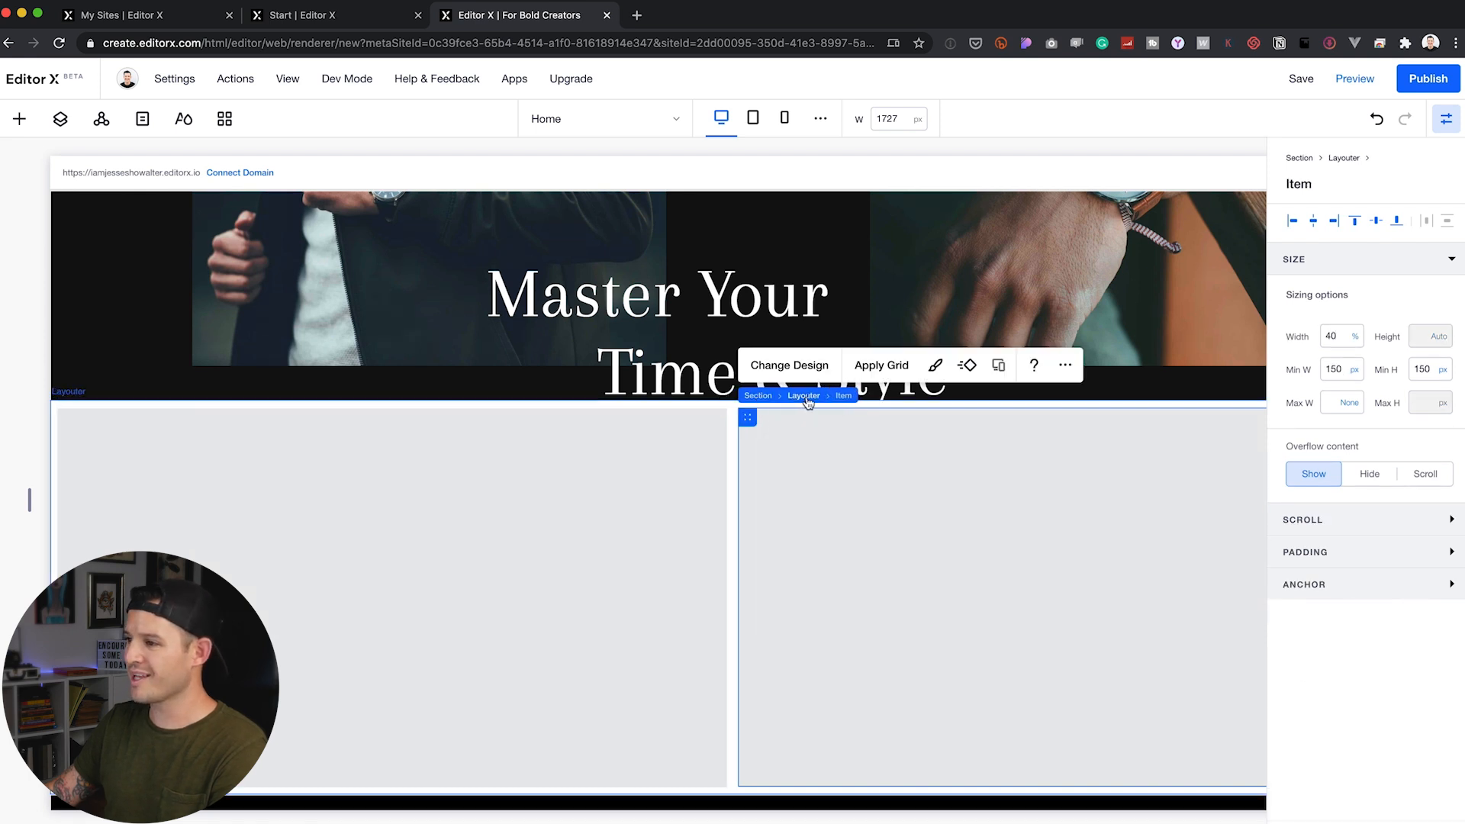
left_click(805, 397)
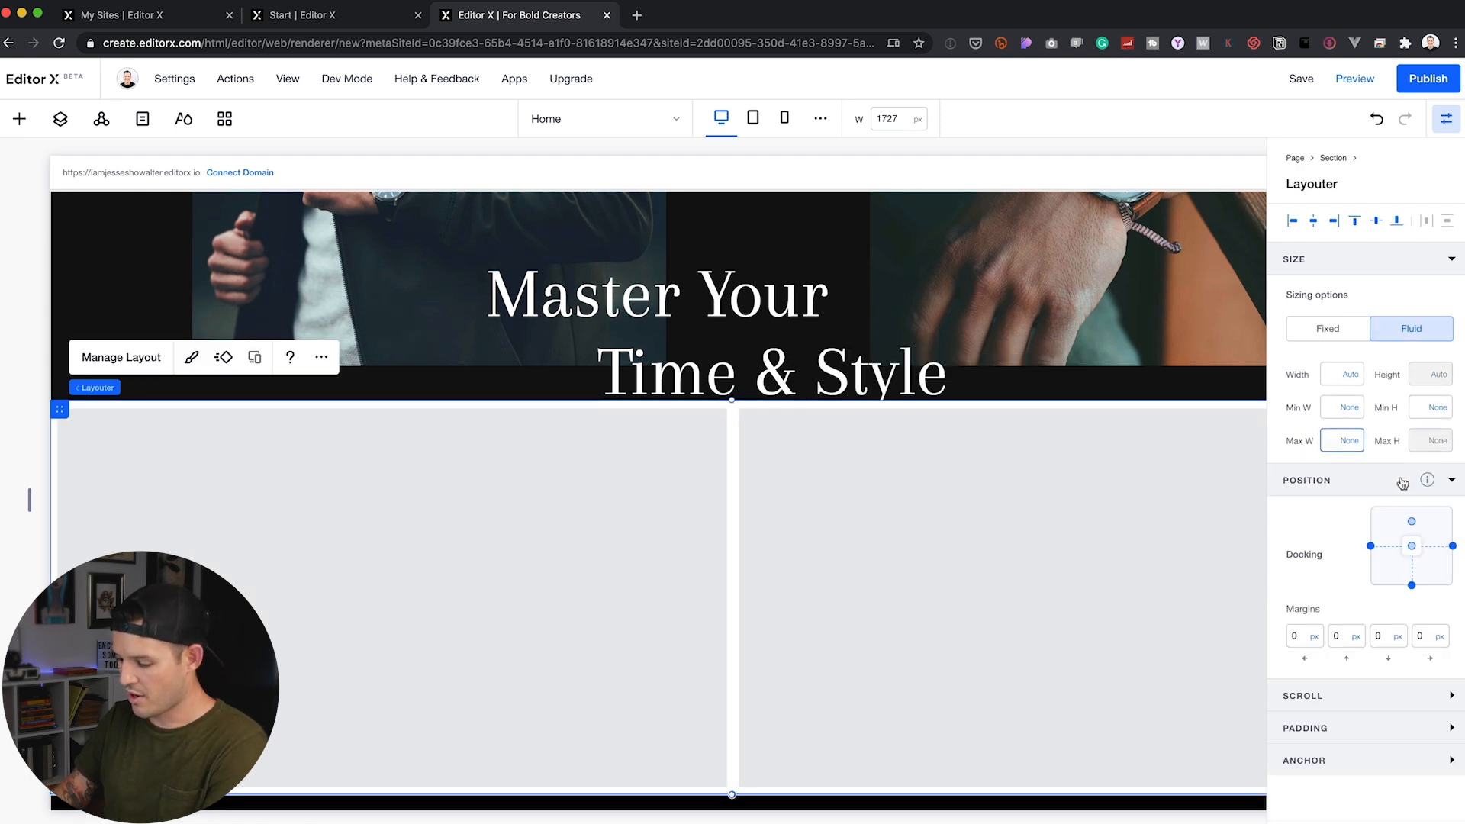
key("Tab")
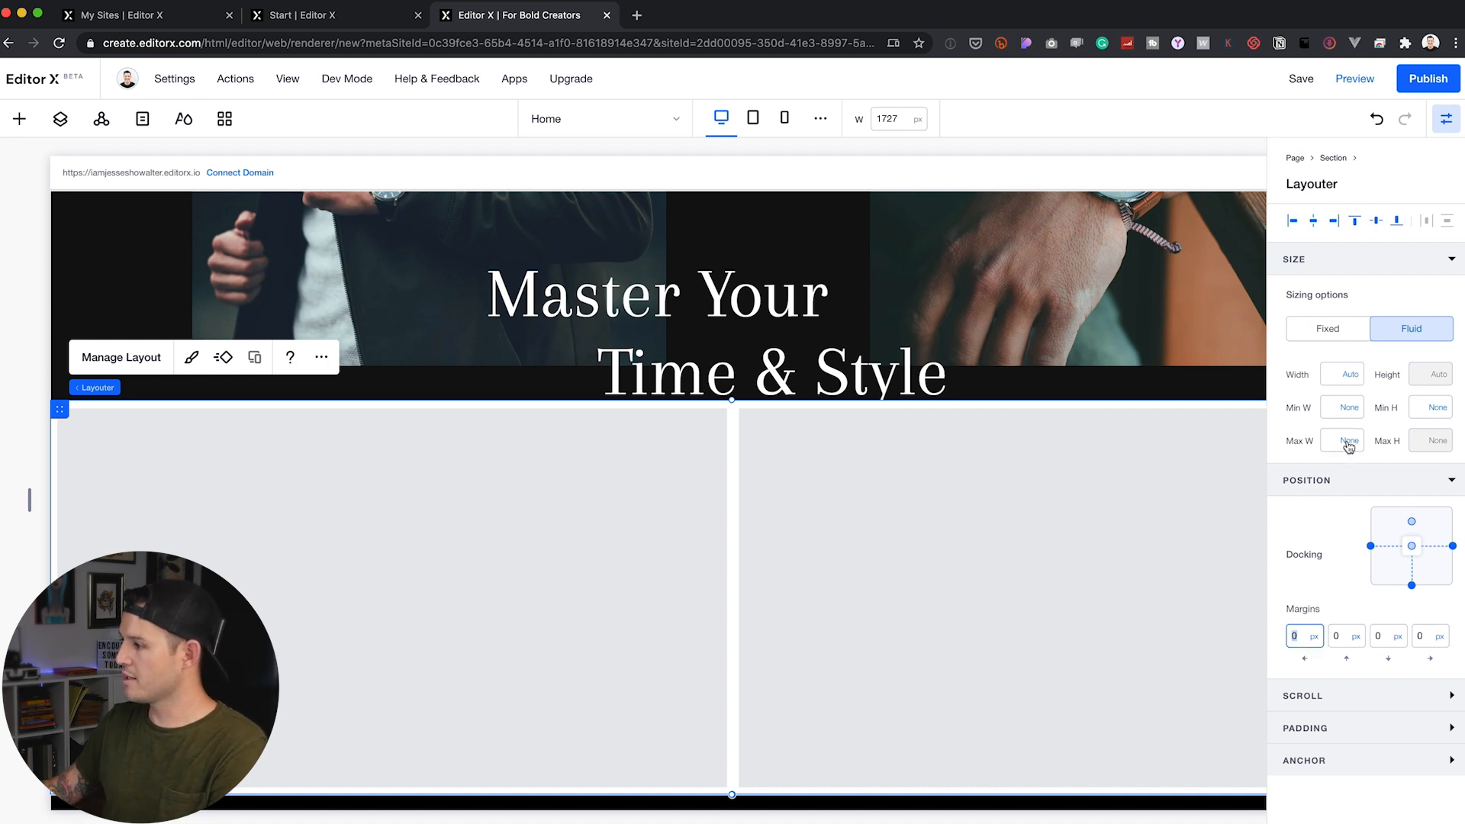
left_click(1349, 443)
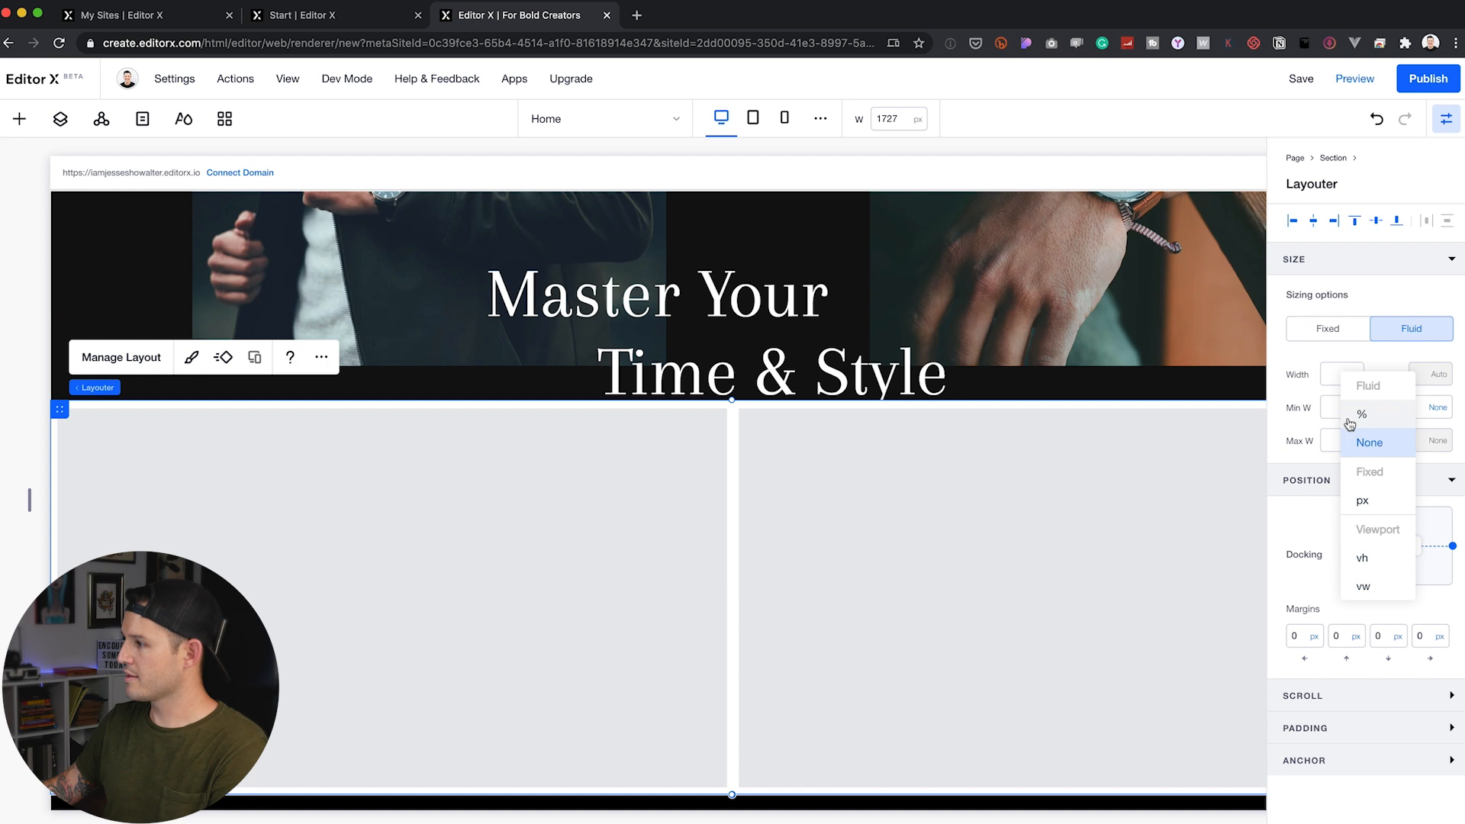
left_click(1366, 500)
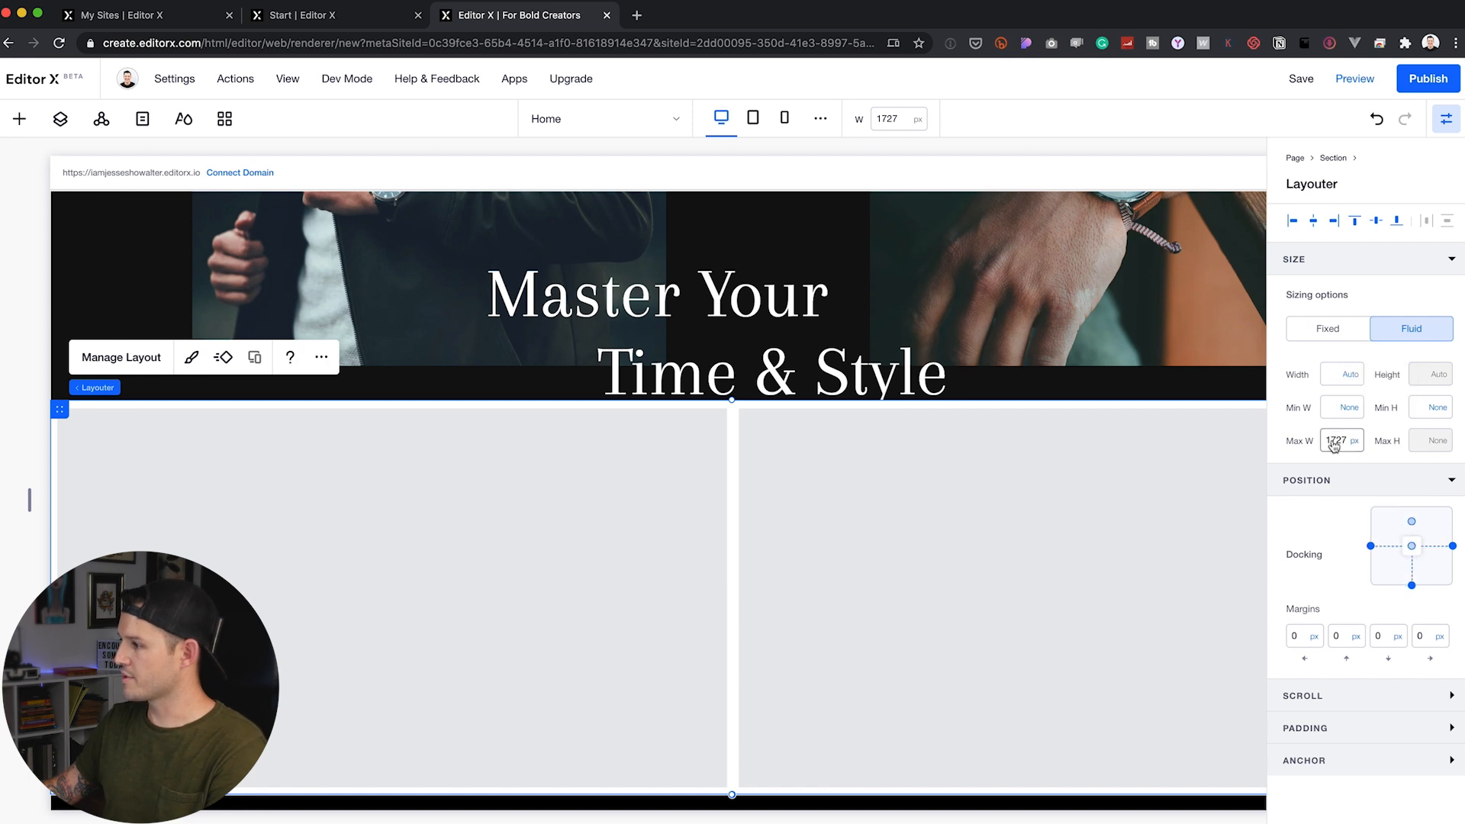
key("Tab")
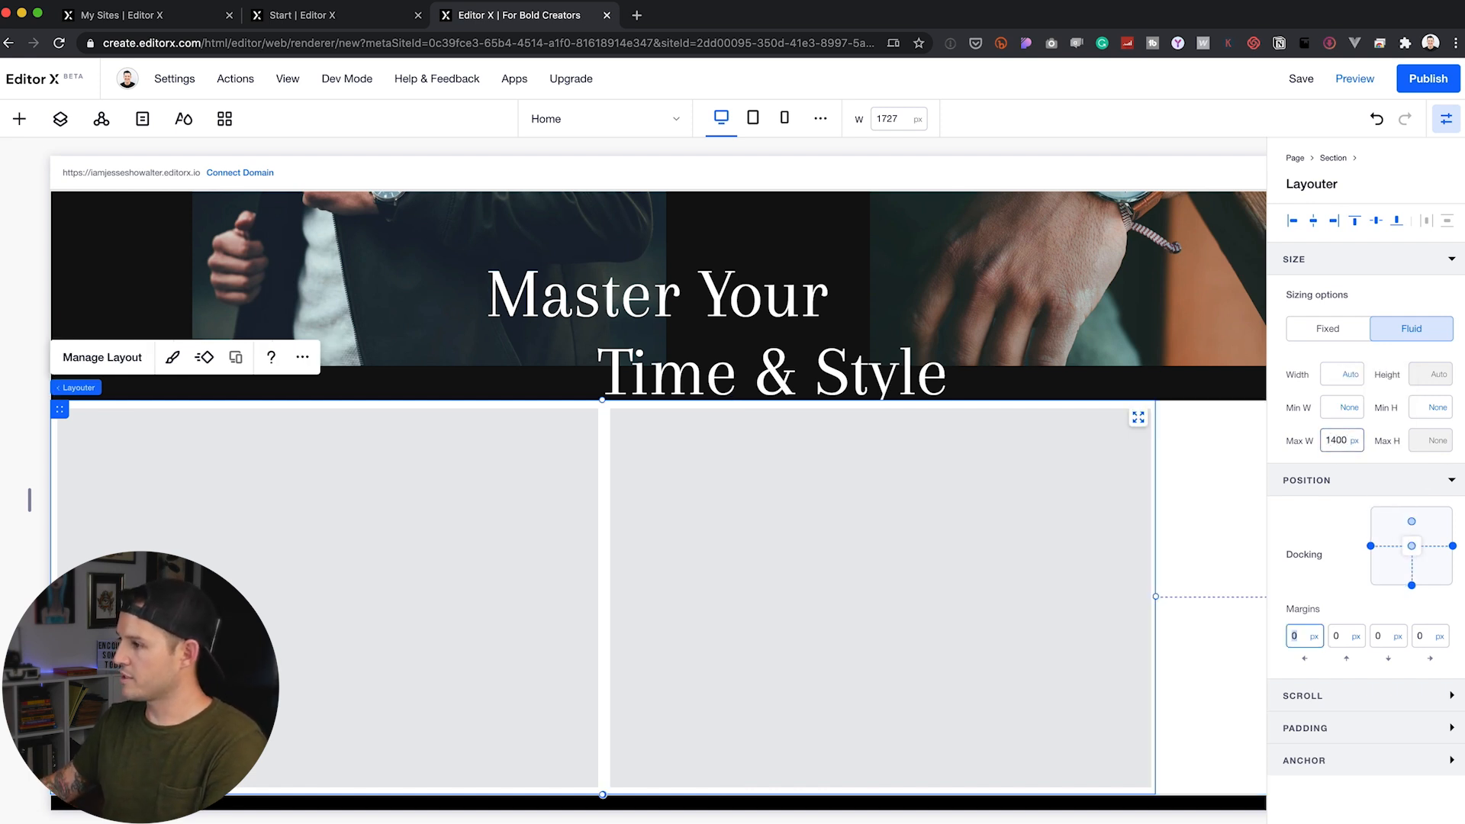
Step: Center the Layouter horizontally within its section
left_click(1314, 222)
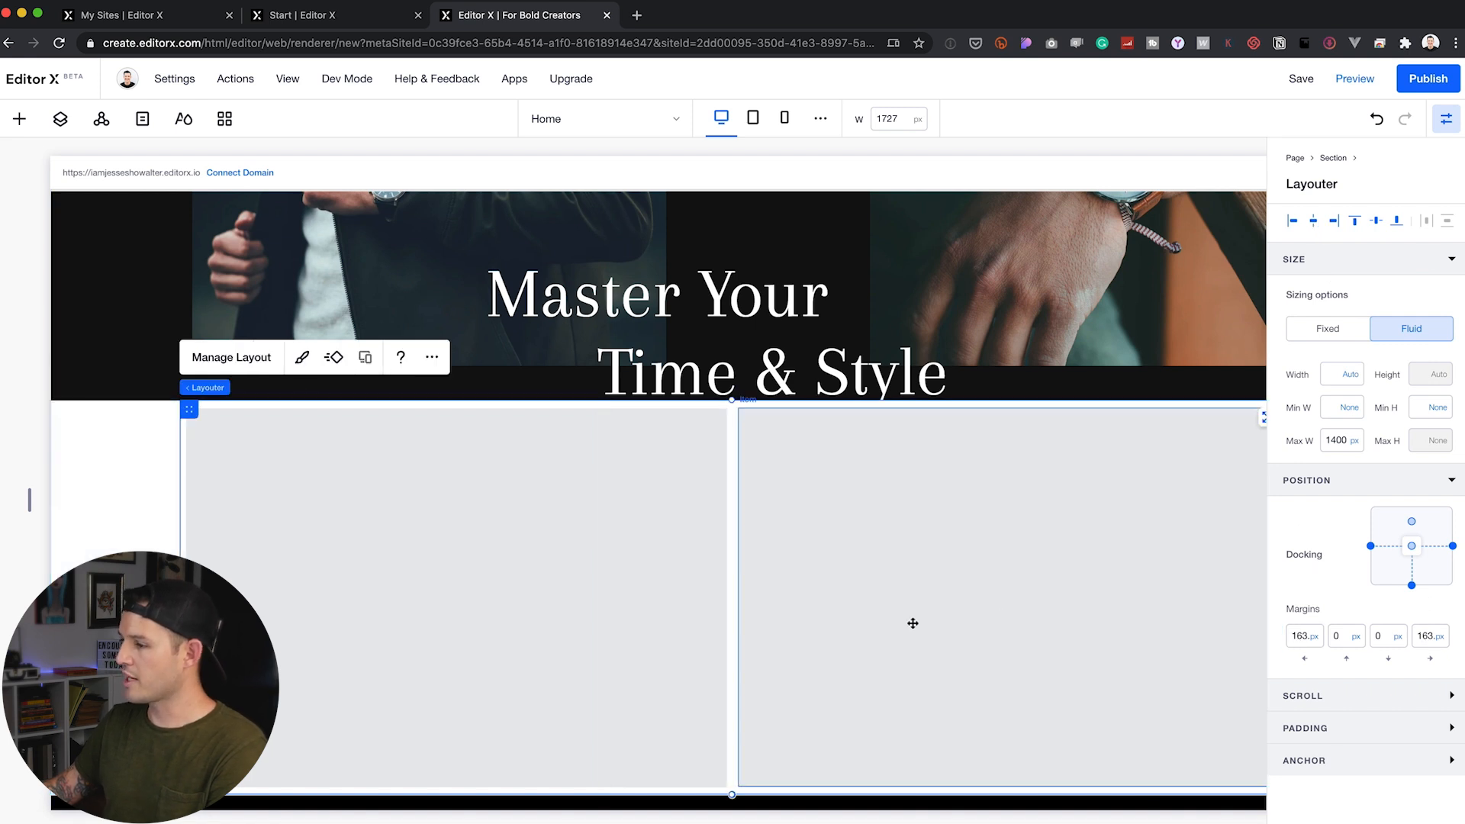
scroll(913, 623, "down", 1)
scroll(913, 624, "right", 2)
scroll(913, 623, "left", 1)
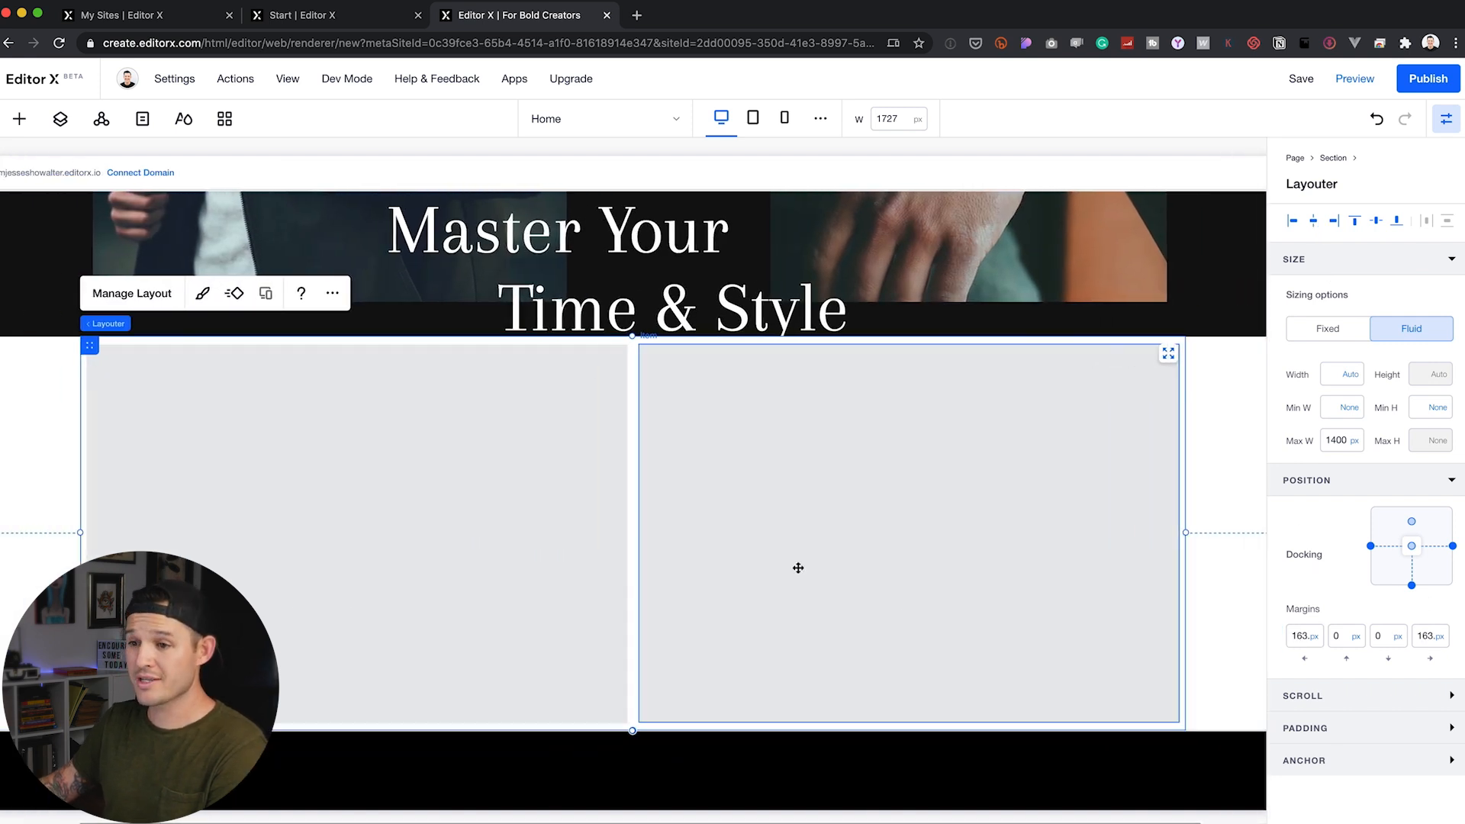
scroll(749, 513, "left", 2)
Step: Fill the background of the section behind the Layouter with dark color #0F0F0F at 100% opacity
left_click(112, 402)
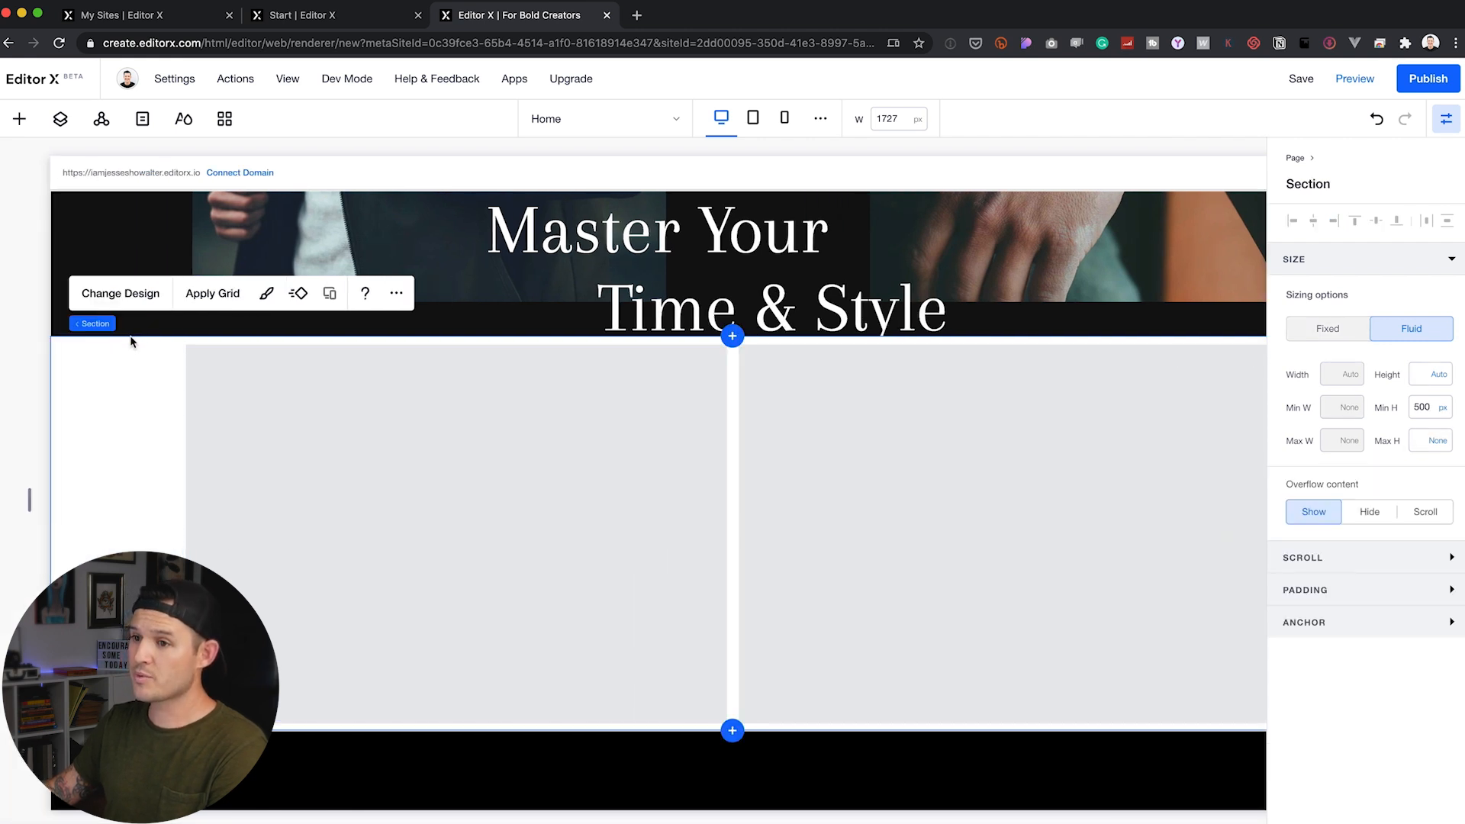
left_click(147, 302)
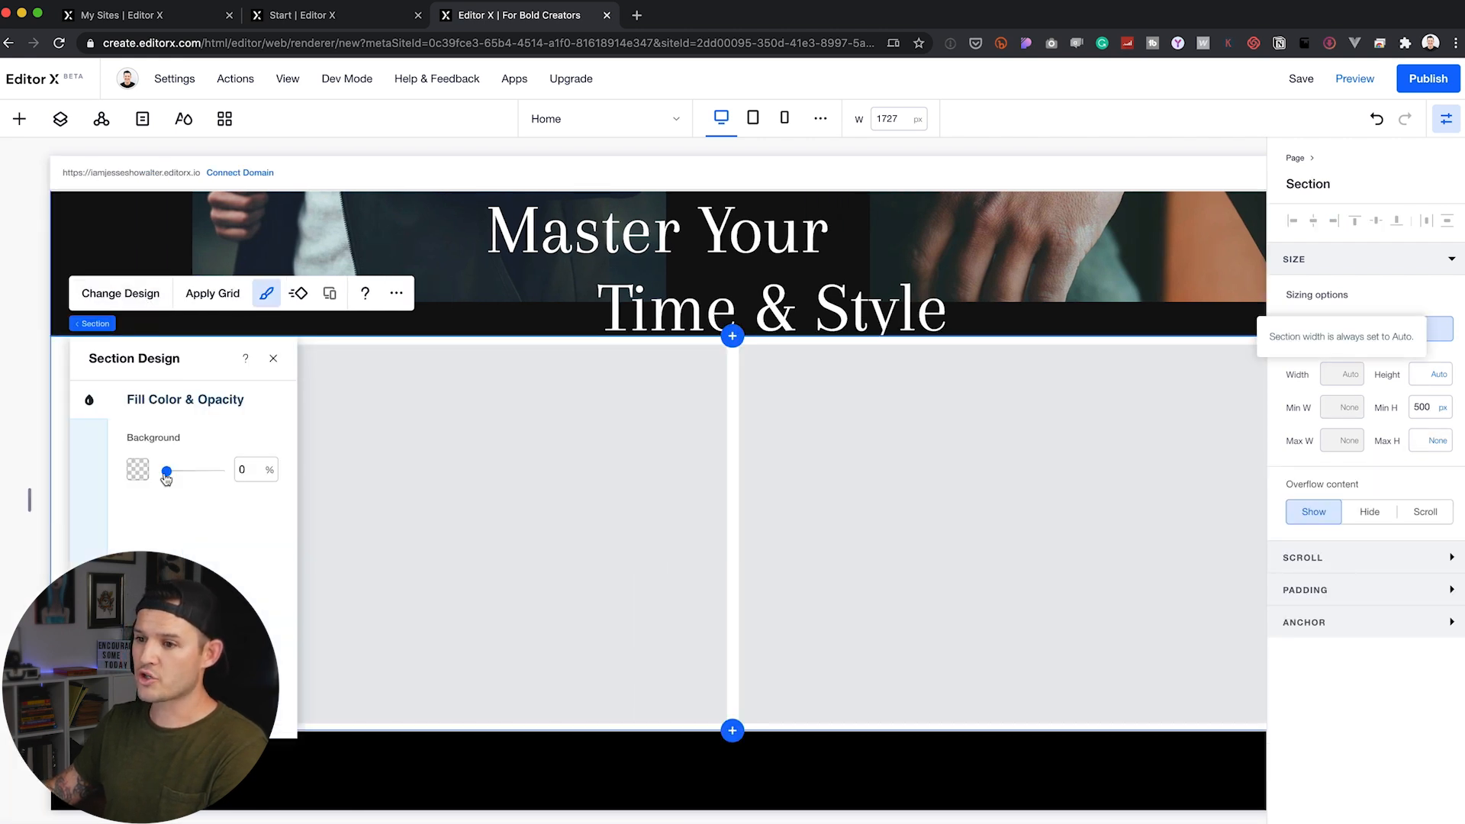
left_click(326, 496)
left_click(102, 387)
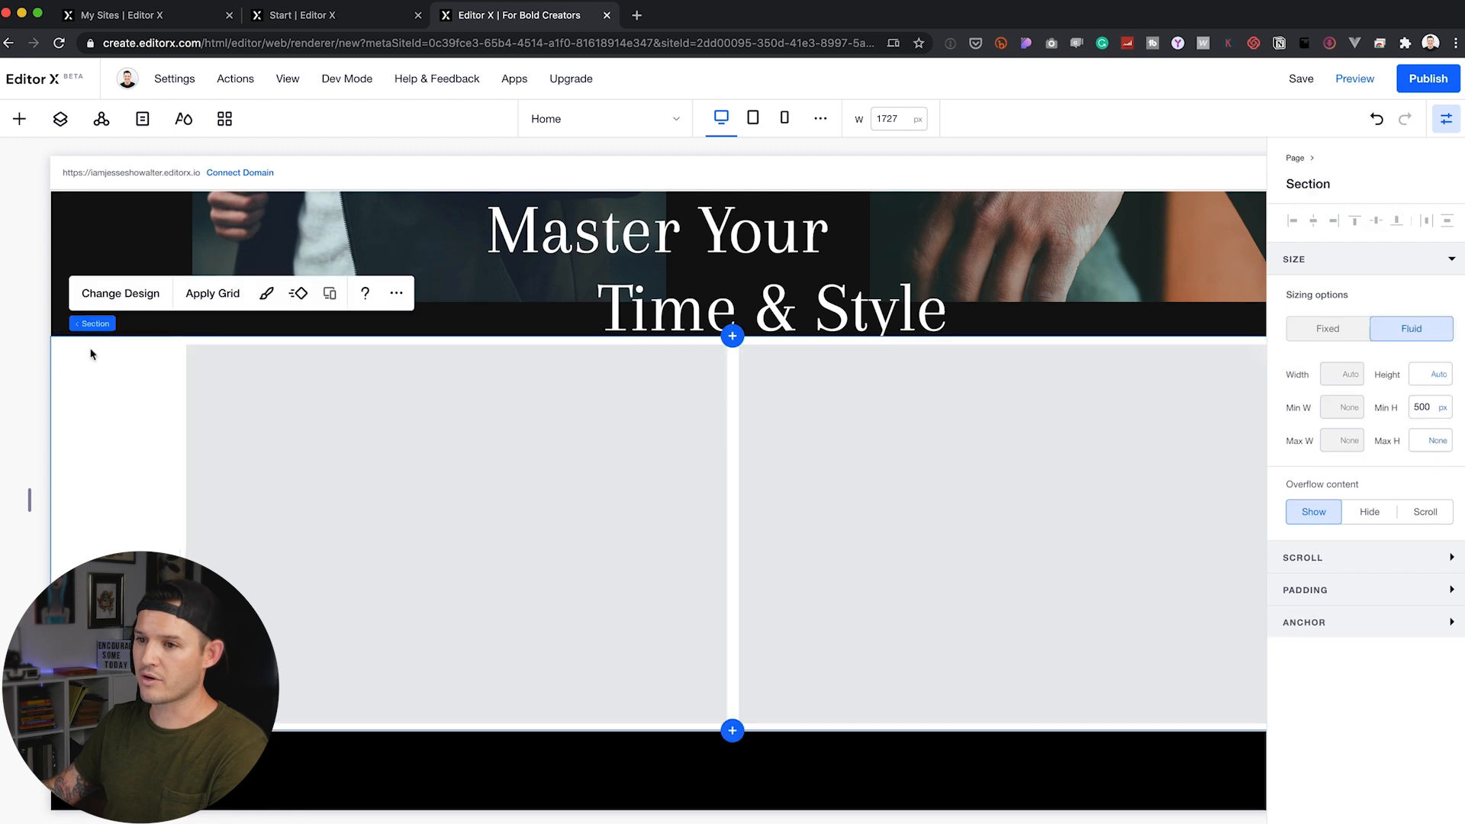
left_click(89, 324)
left_click(90, 414)
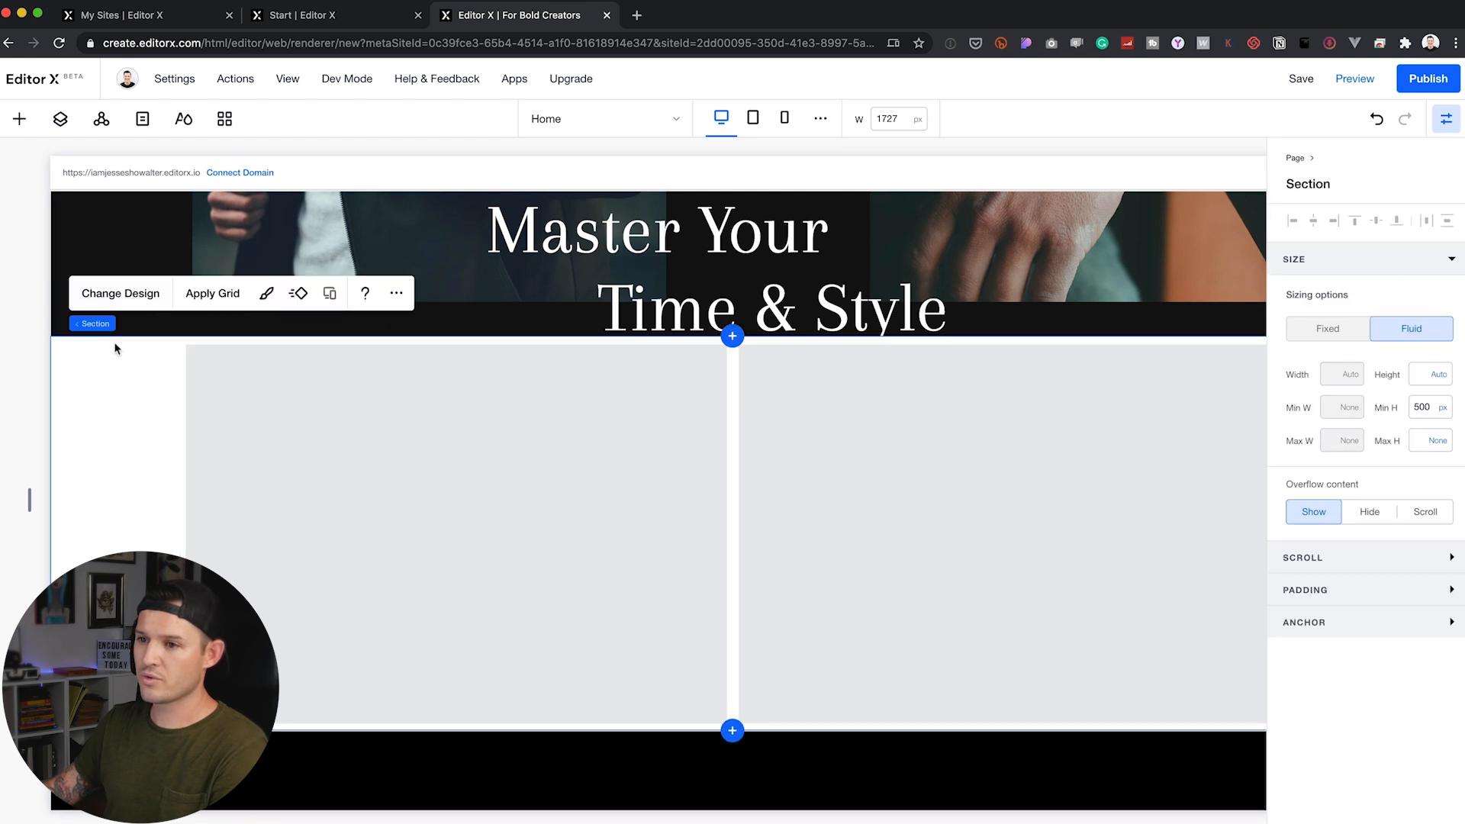
left_click(152, 303)
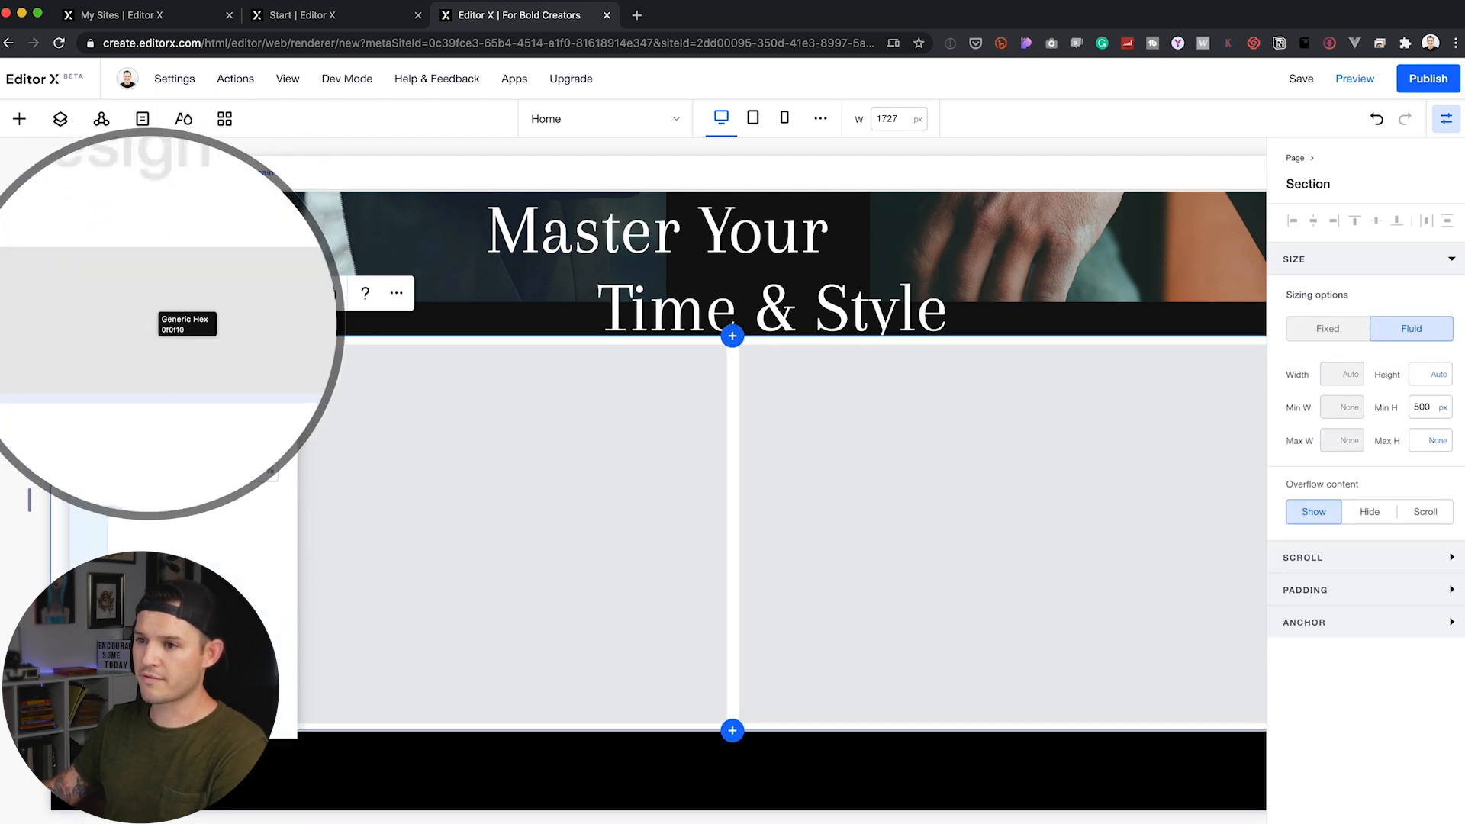
left_click(139, 470)
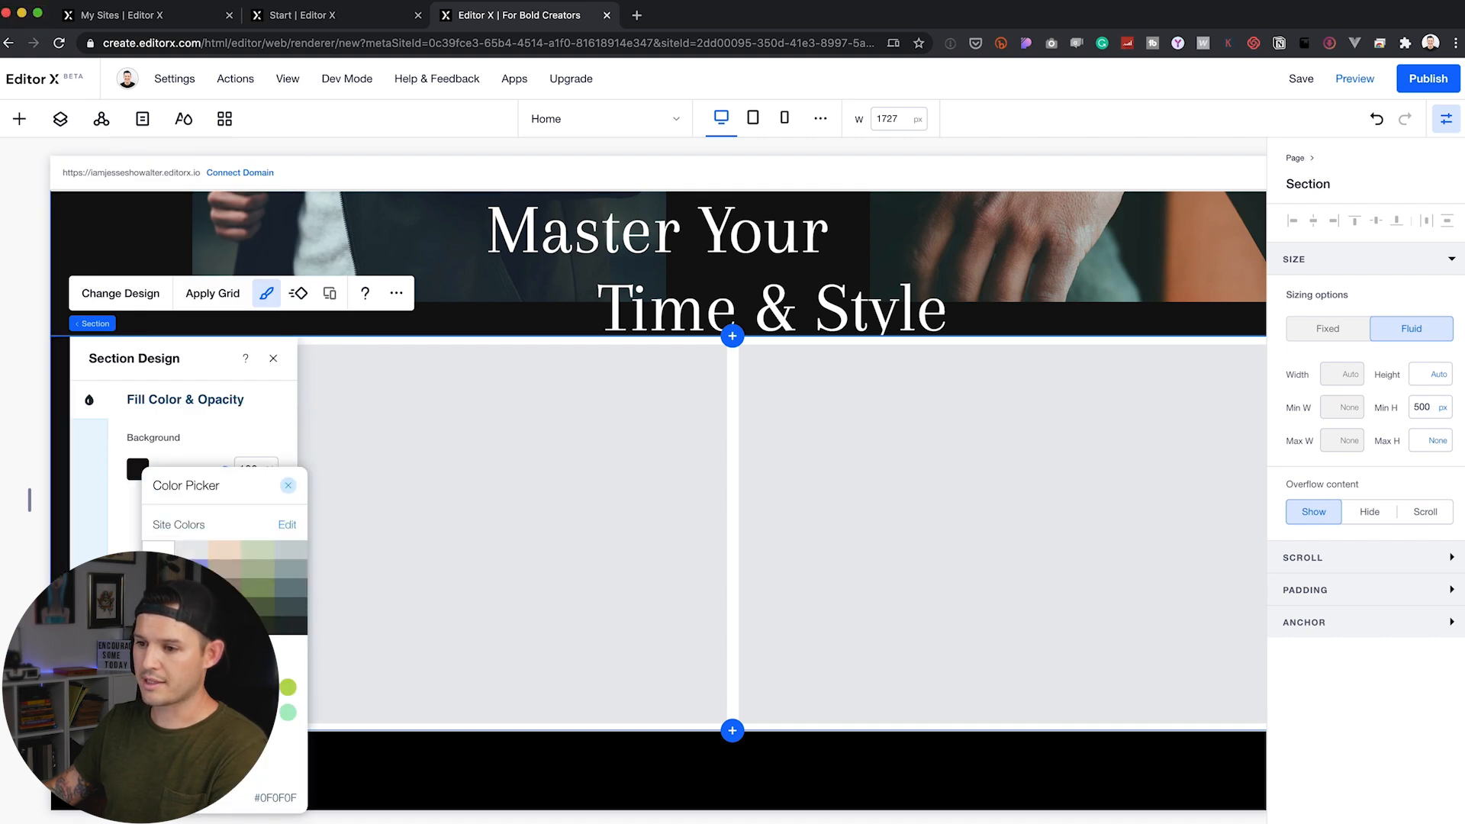
left_click(286, 488)
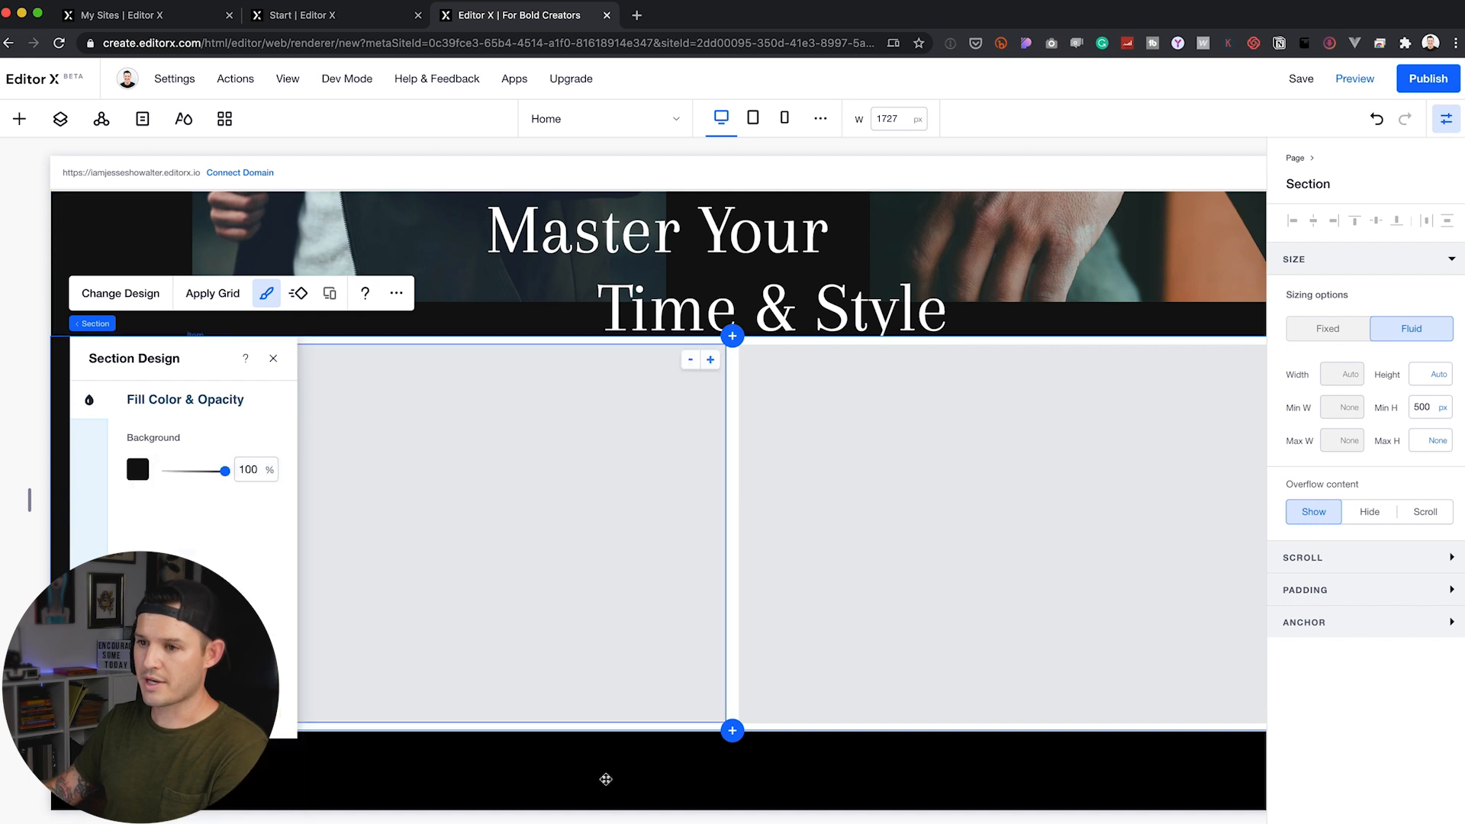
left_click(274, 358)
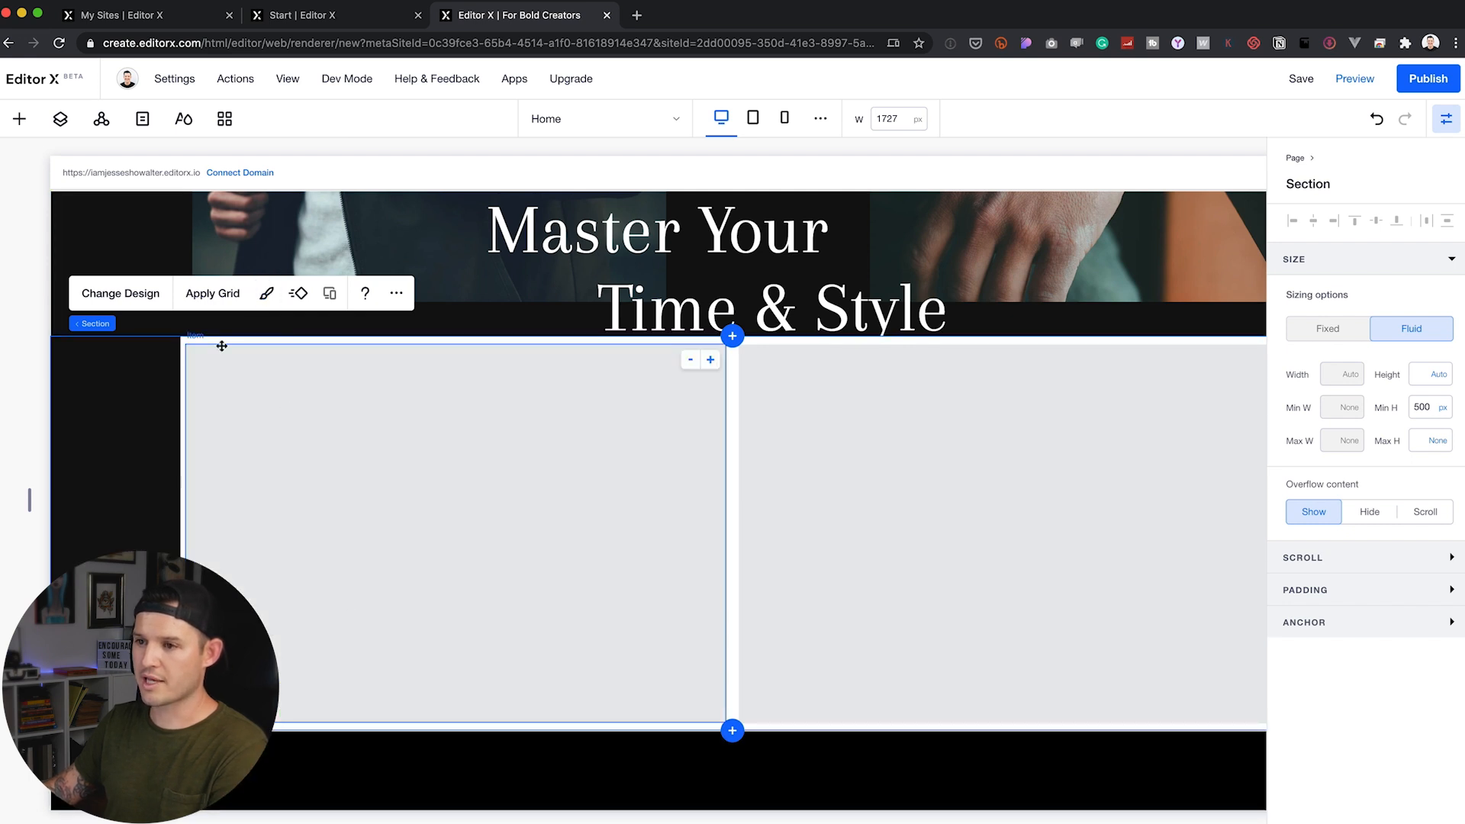
Step: Set the spacing around and between the Layouter's items to 0 in its layout settings
left_click(238, 376)
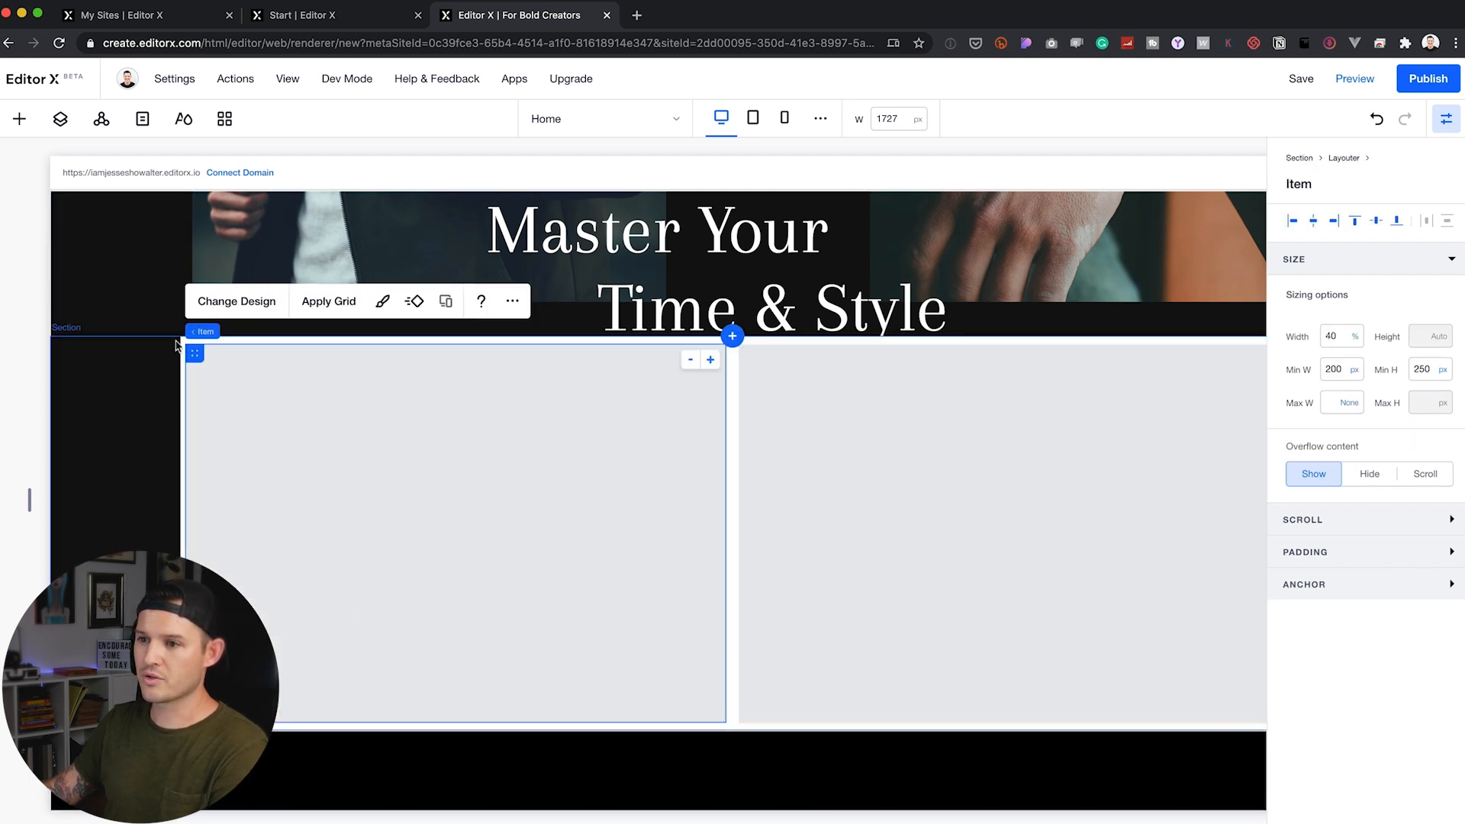
left_click(240, 333)
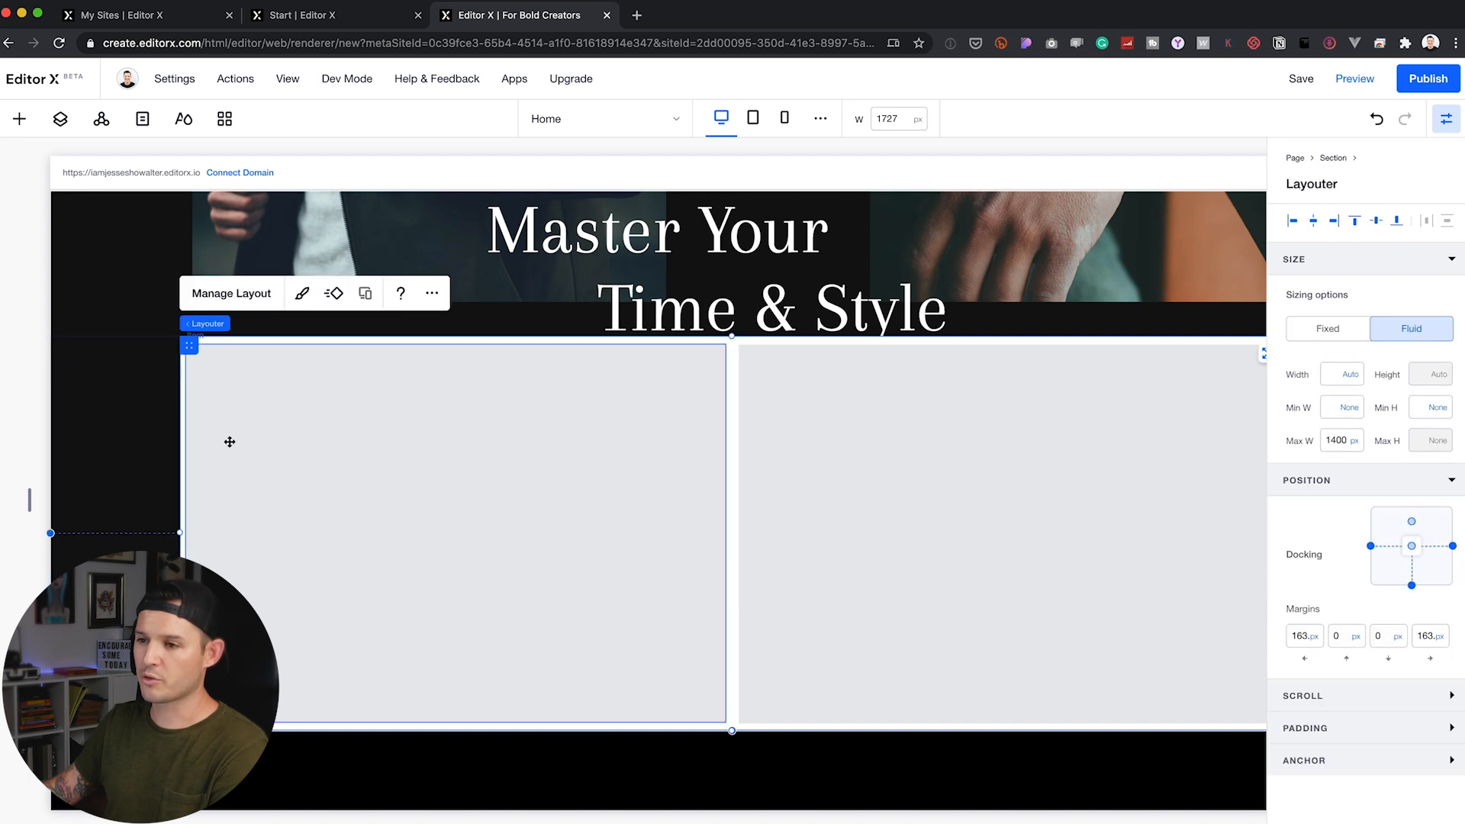
left_click(231, 293)
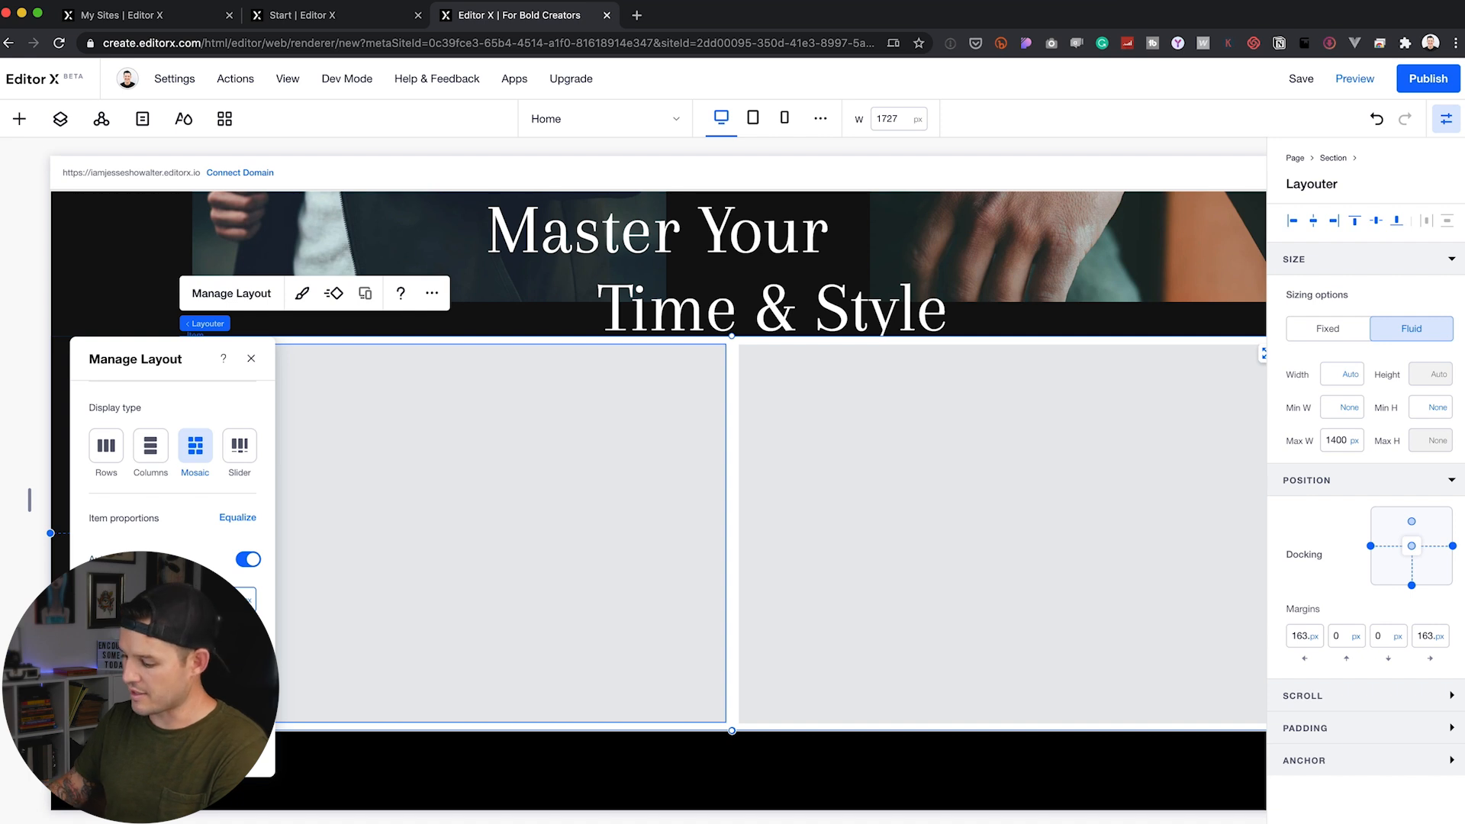
key("Tab")
type("0")
key("Tab")
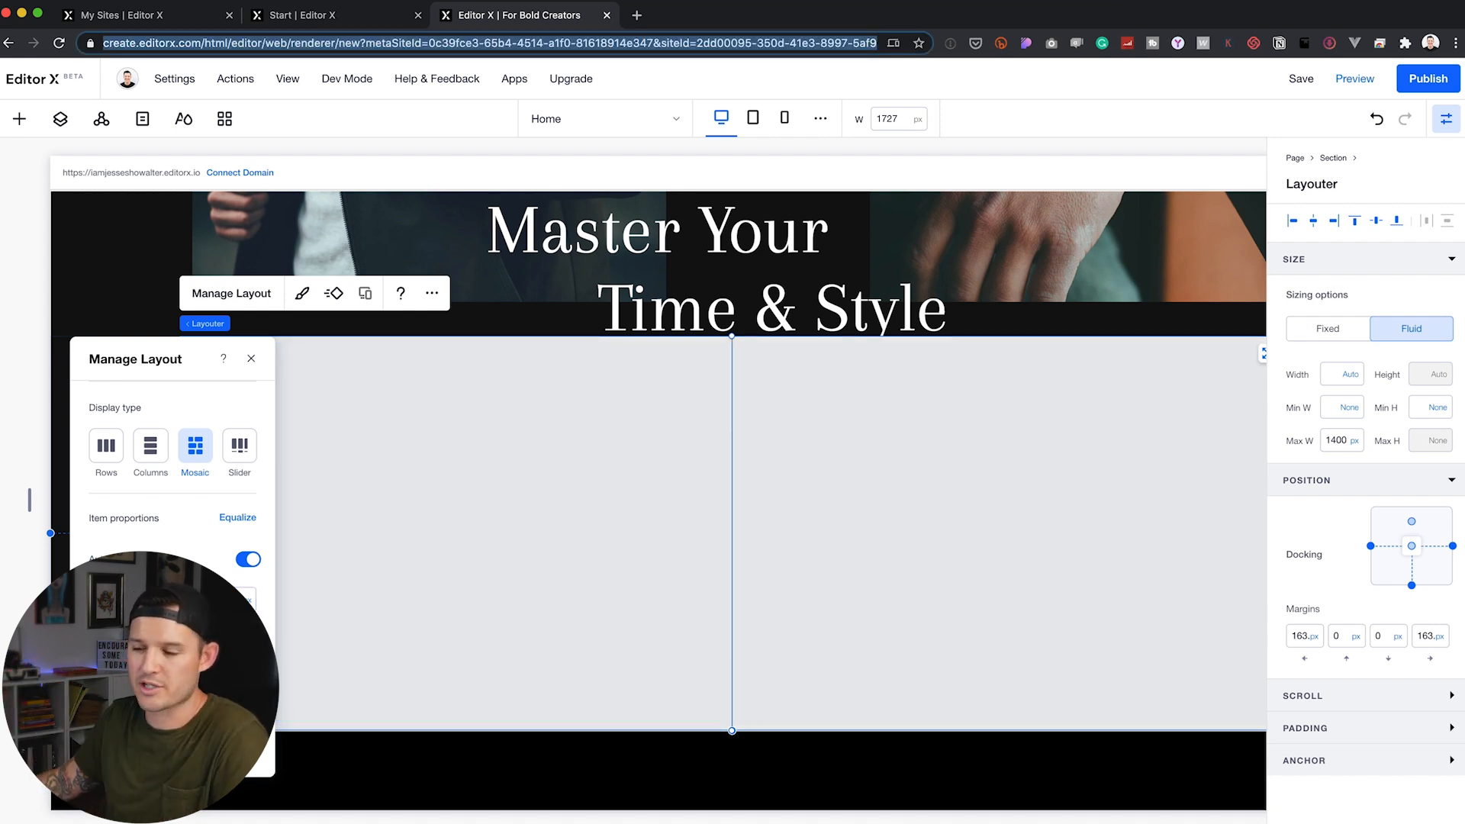
Step: Compare with the Adobe XD mockup, close the layout settings in Editor X, and select the Layouter's left-hand item
key("super+Tab")
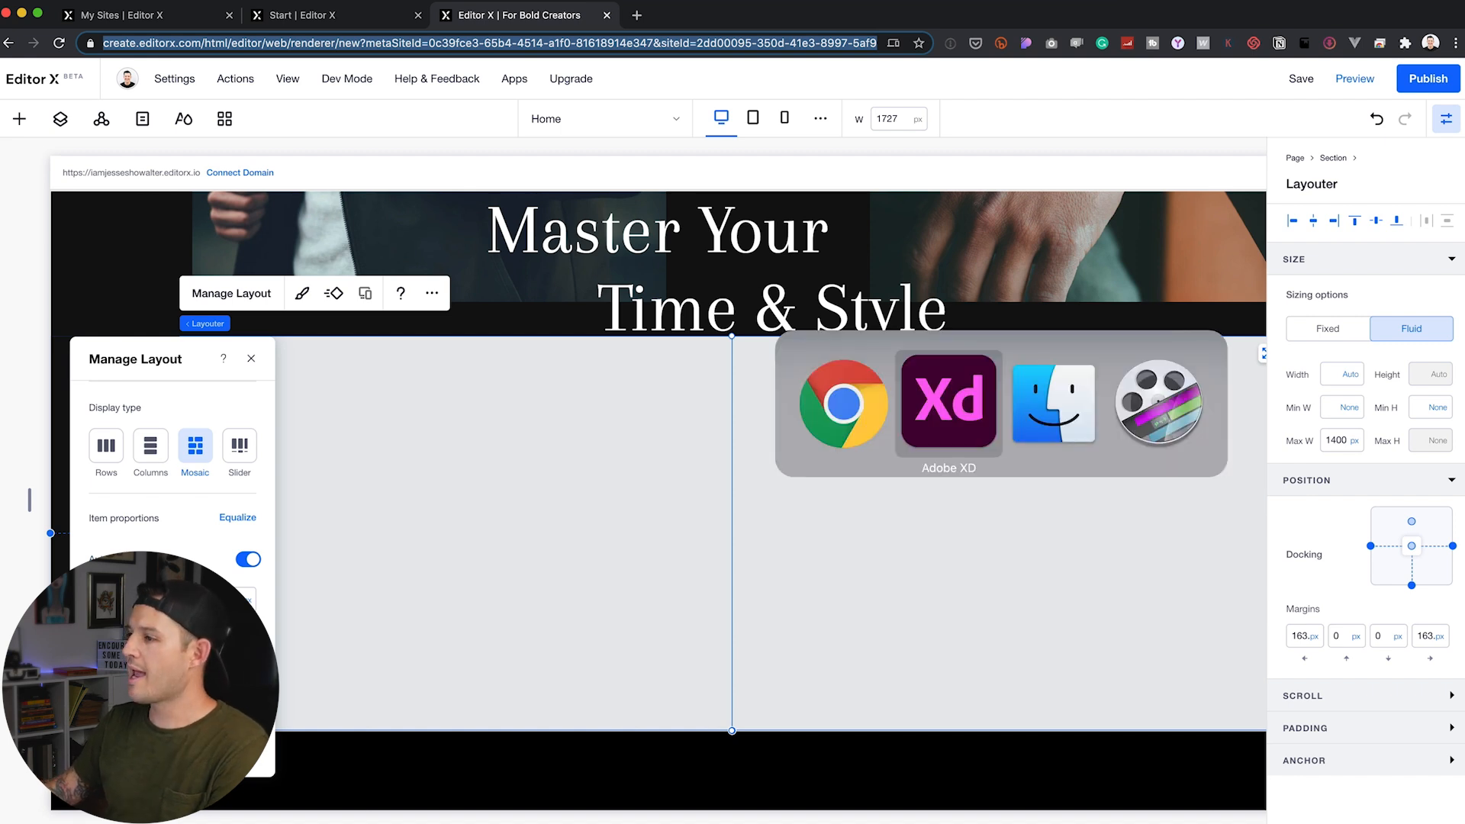
key("super+Tab")
scroll(628, 533, "right", 3)
scroll(628, 533, "left", 3)
key("super+Tab")
key("super+Tab")
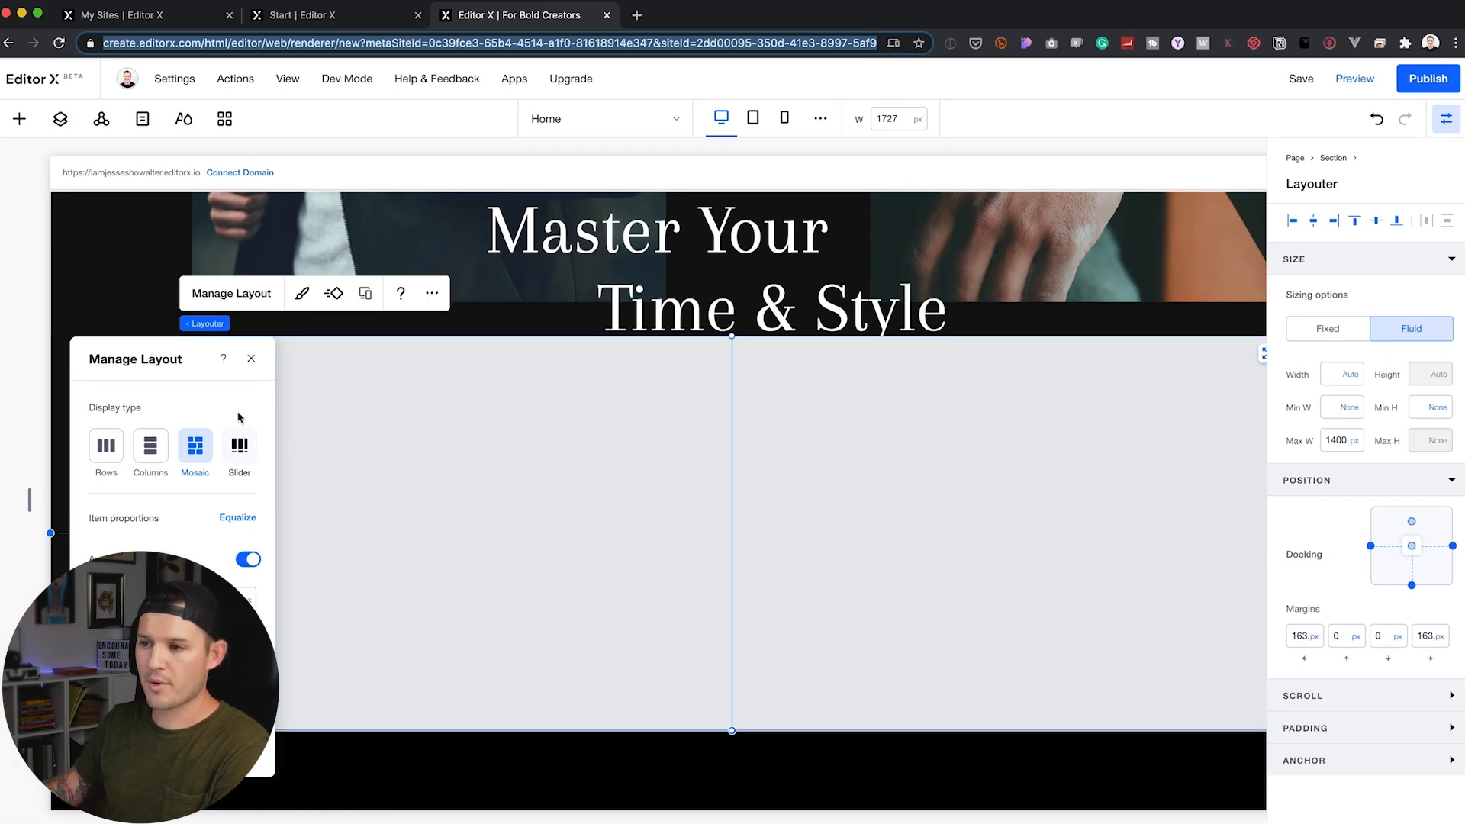
left_click(248, 360)
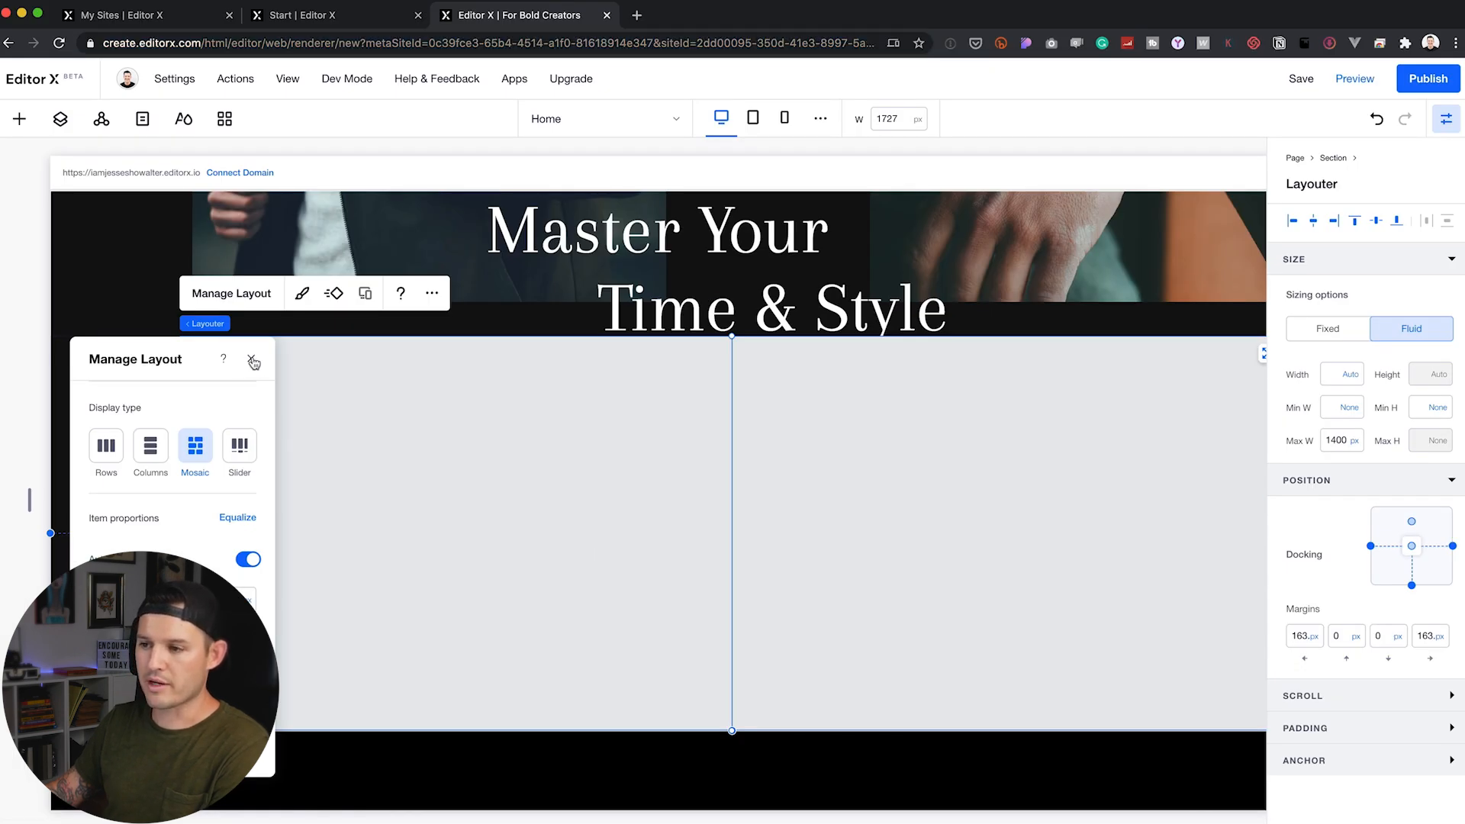
left_click(371, 649)
key("super+Tab")
key("super+Tab")
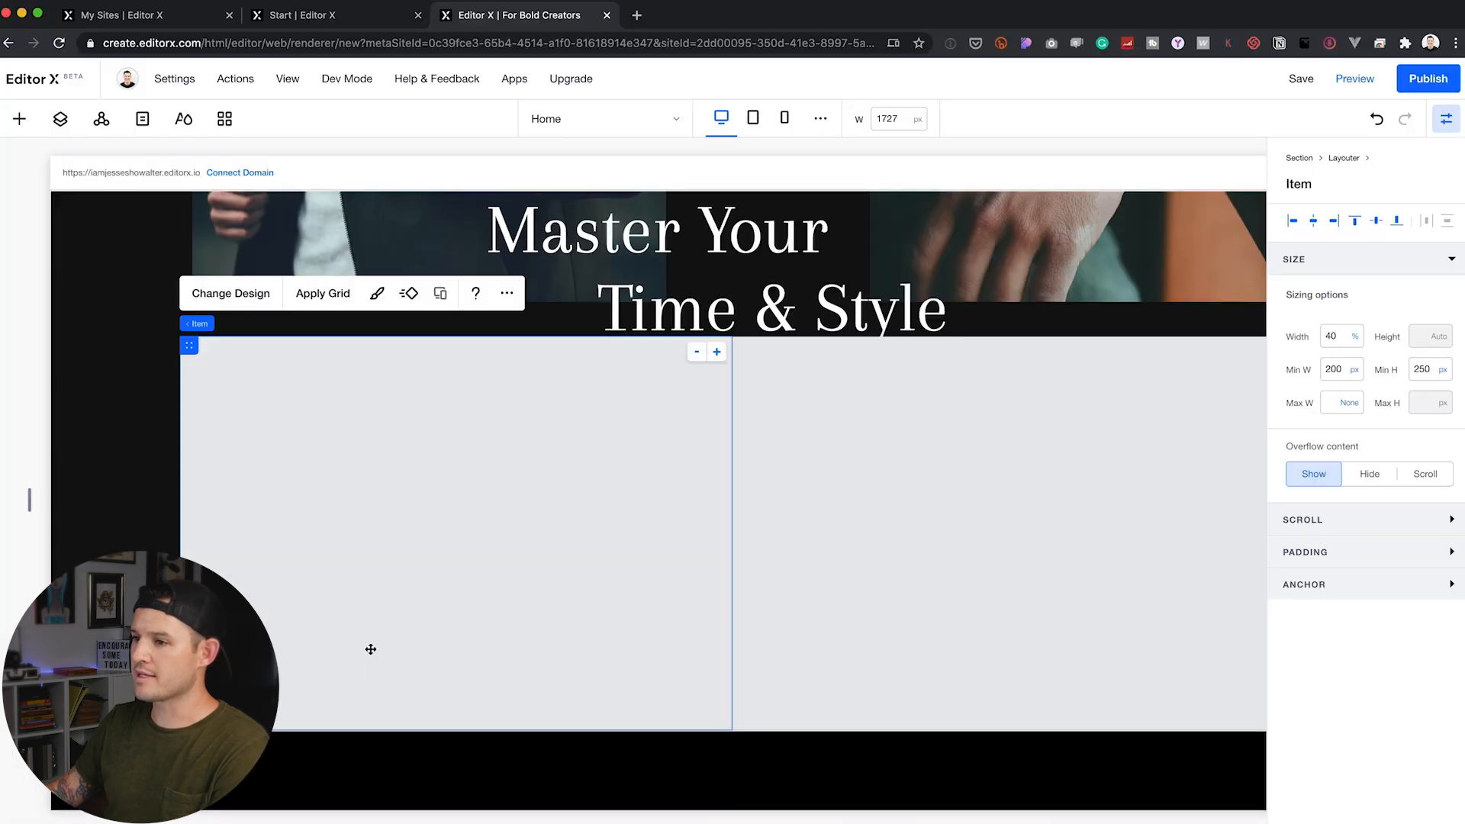
Step: Set the background fill opacity of the Layouter's left-hand item to 0%
left_click(377, 293)
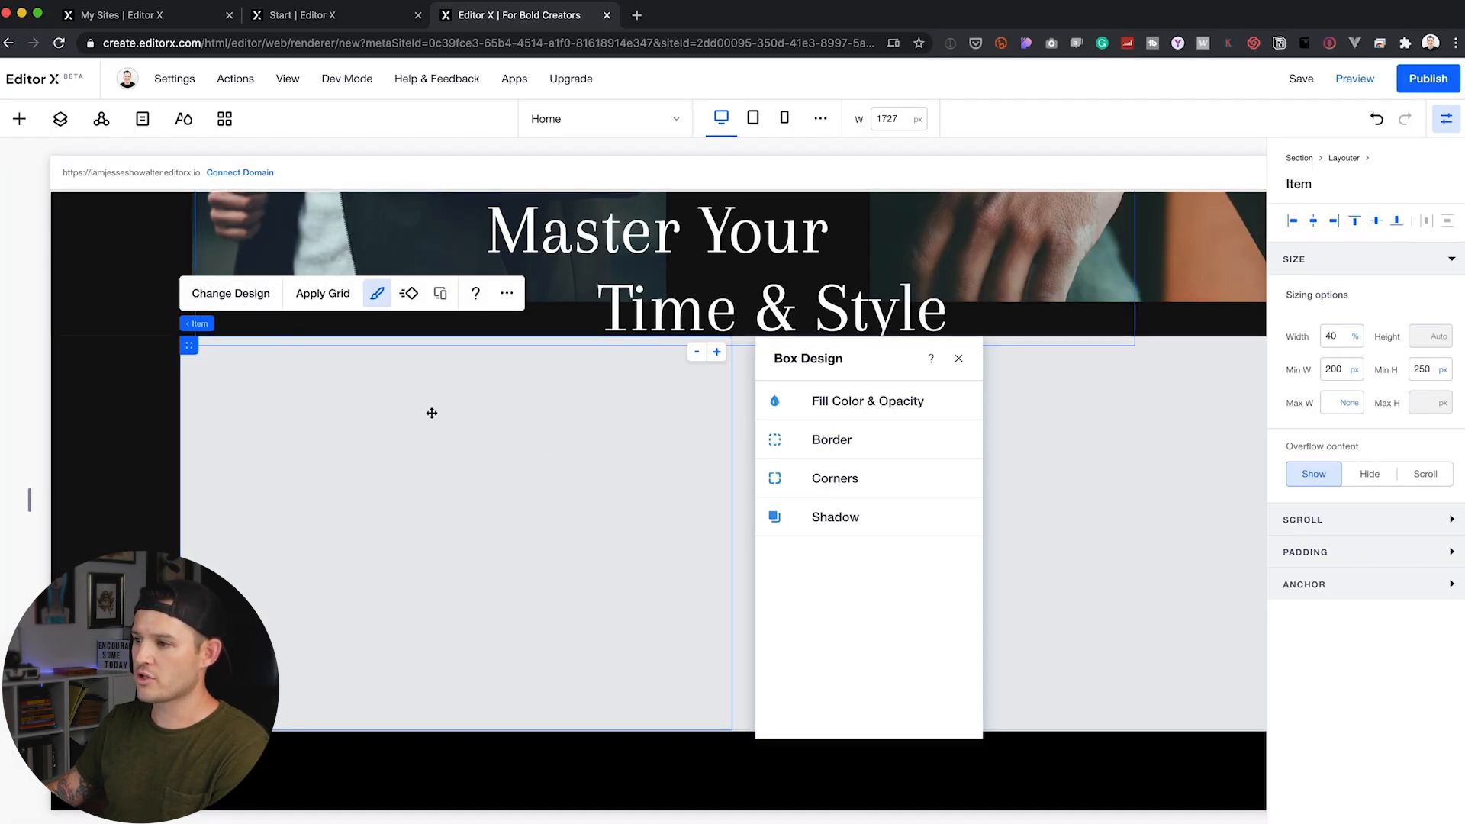
left_click(839, 416)
left_click_drag(910, 472, 762, 477)
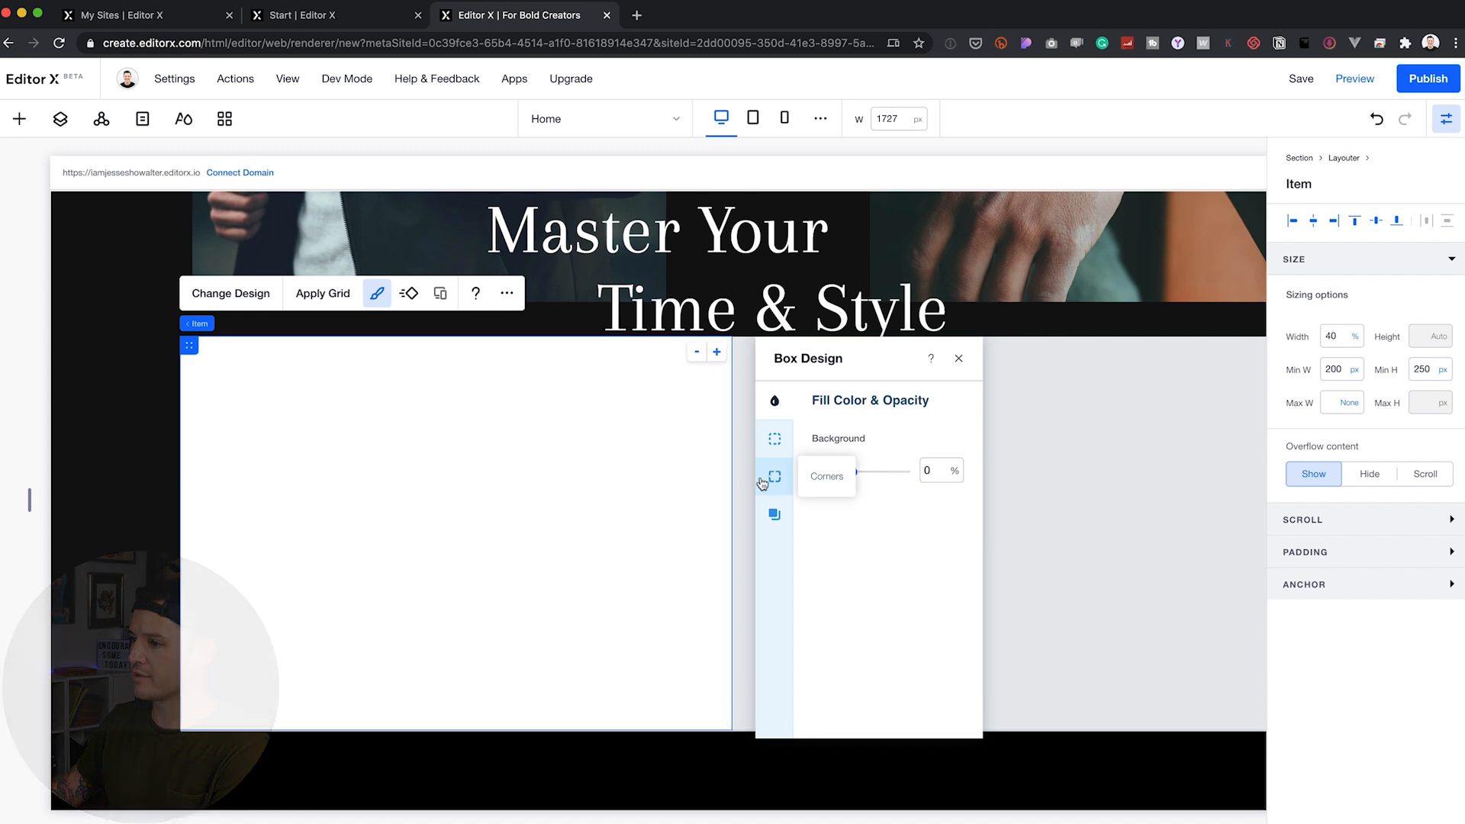
Step: Make the background fill of the Layouter itself and of its right-hand item fully transparent at 0% opacity
left_click(201, 329)
left_click(234, 298)
left_click(302, 294)
left_click(190, 403)
left_click_drag(225, 472, 156, 473)
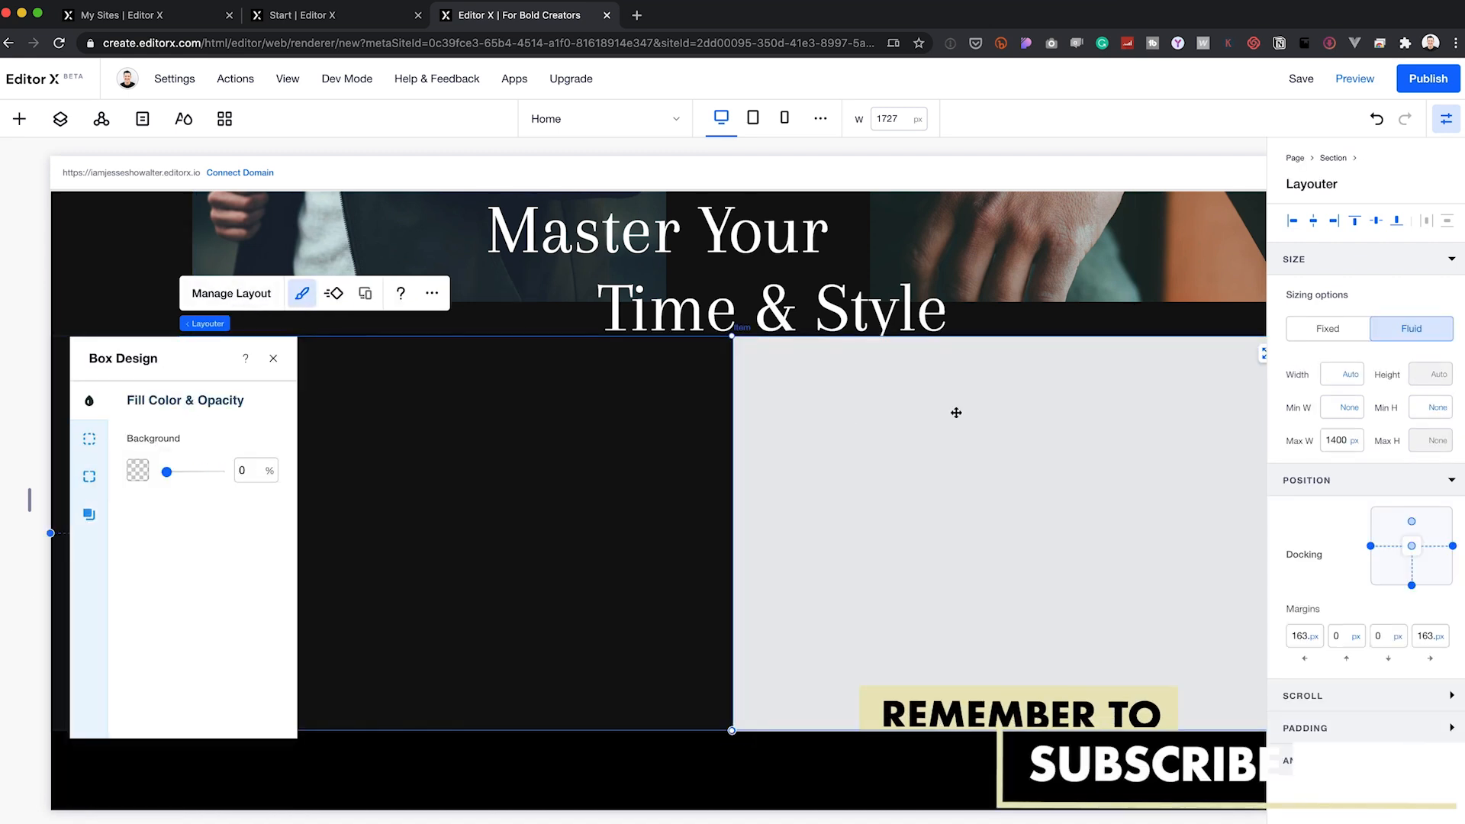
left_click(955, 413)
left_click(929, 294)
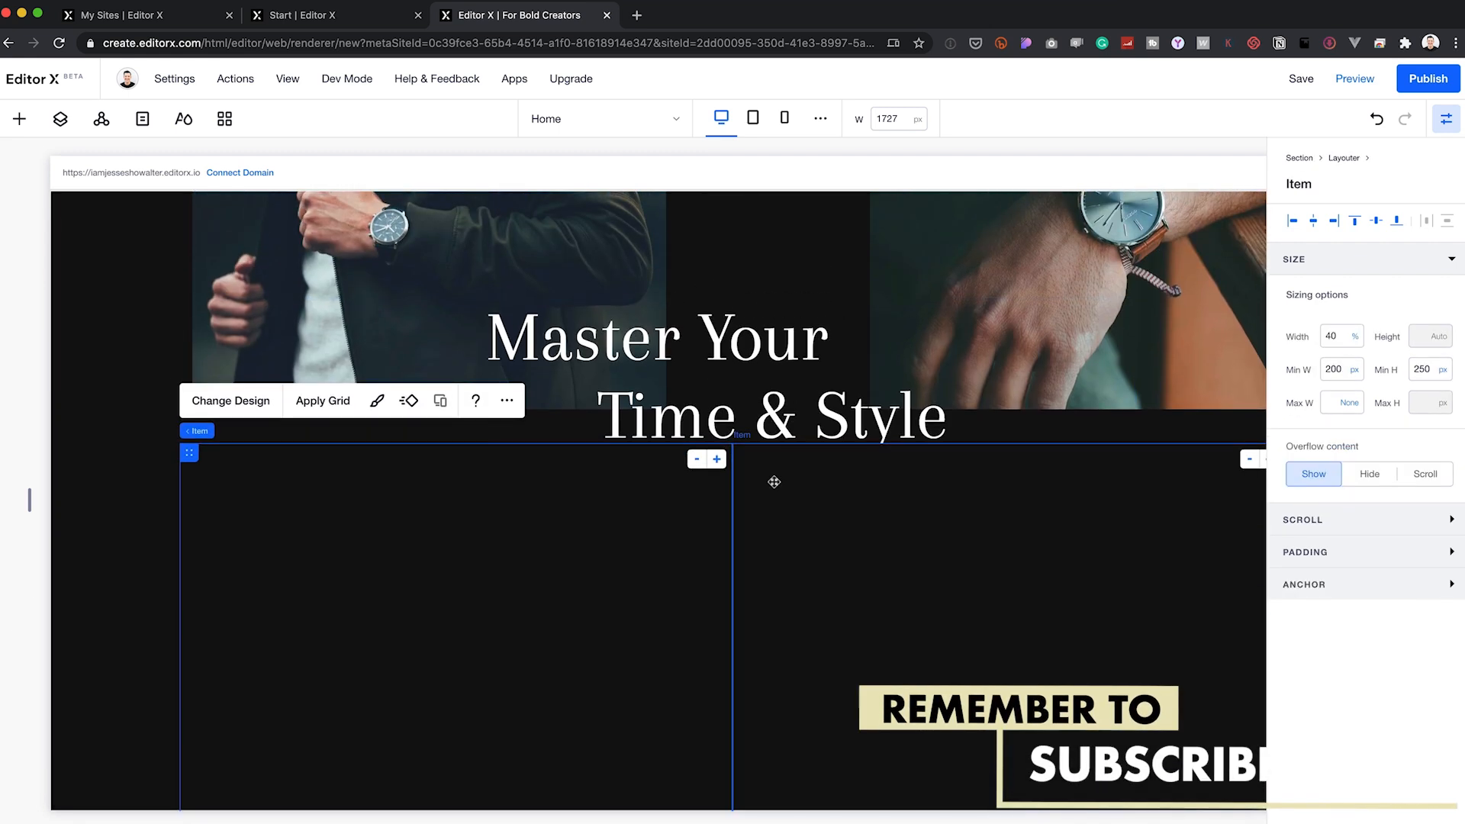
Step: Select the whole Layouter and set its top margin to 200 px
scroll(773, 482, "down", 2)
left_click(208, 324)
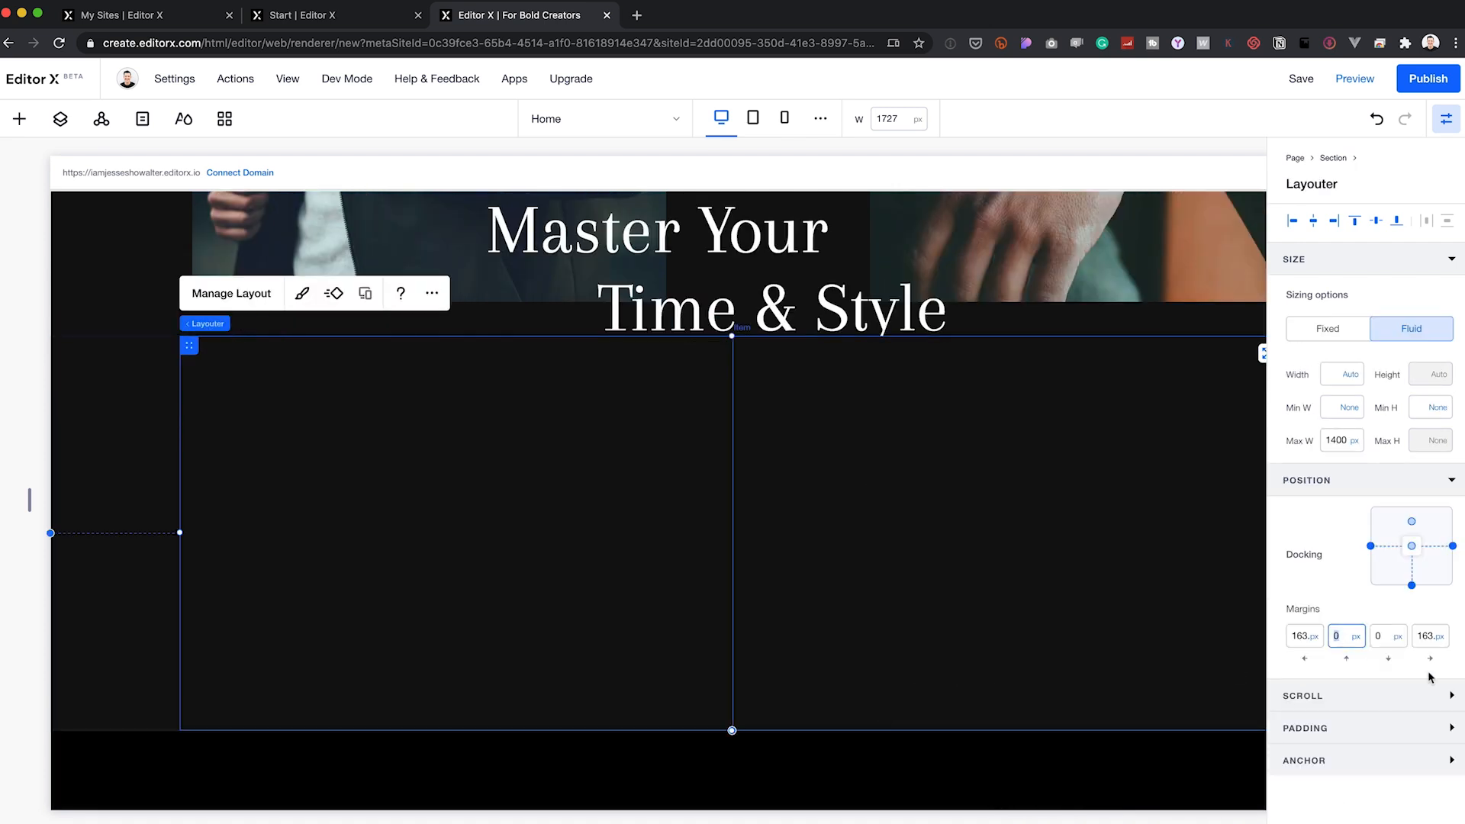
type("200")
key("Tab")
scroll(837, 540, "up", 3)
scroll(837, 539, "down", 3)
scroll(487, 468, "up", 6)
left_click(672, 566)
scroll(725, 651, "down", 6)
left_click(405, 468)
key("super+v")
key("super+z")
key("super+z")
Step: Paste the "Master Your Time & Style" heading into the Layouter's left-hand item and position it there
scroll(405, 468, "up", 6)
left_click(650, 459)
key("super+x")
scroll(669, 460, "down", 6)
key("super+v")
left_click_drag(926, 533, 381, 533)
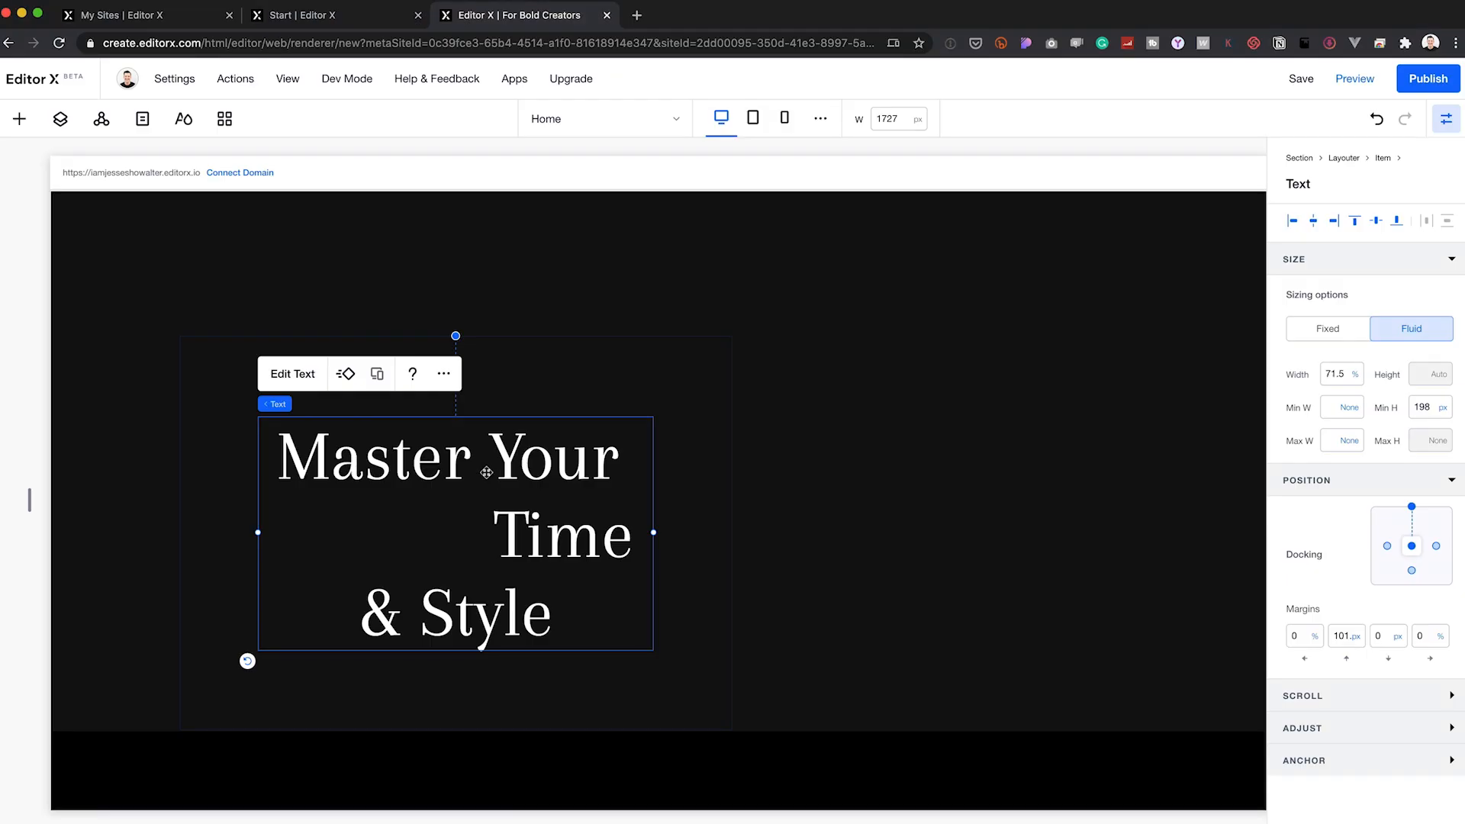
Step: Replace the pasted heading's text with OUR STORY and style it as a left-aligned Heading 2 in Arapey Regular
double_click(484, 474)
type("OUR STORY")
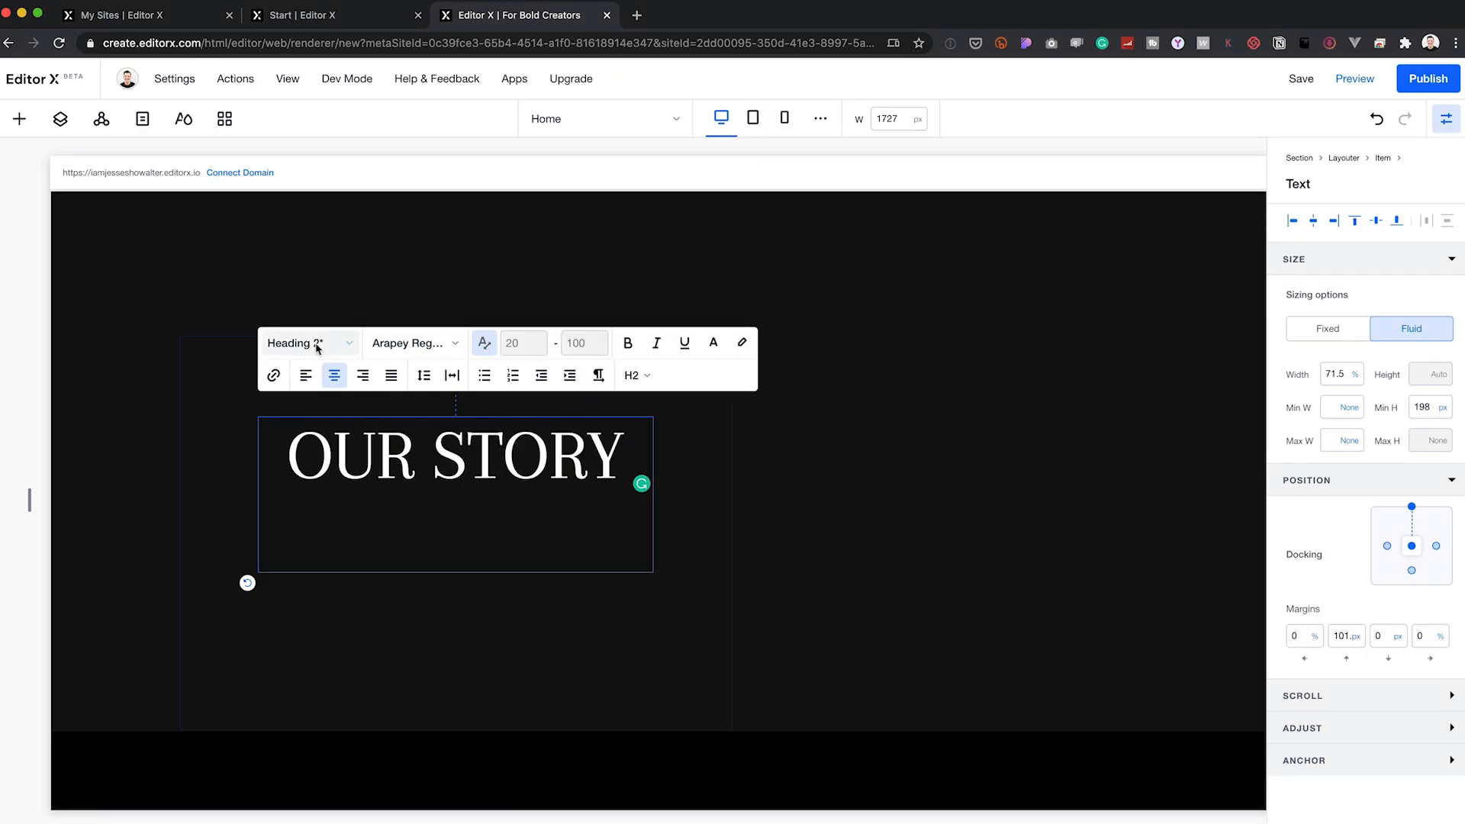
key("super+a")
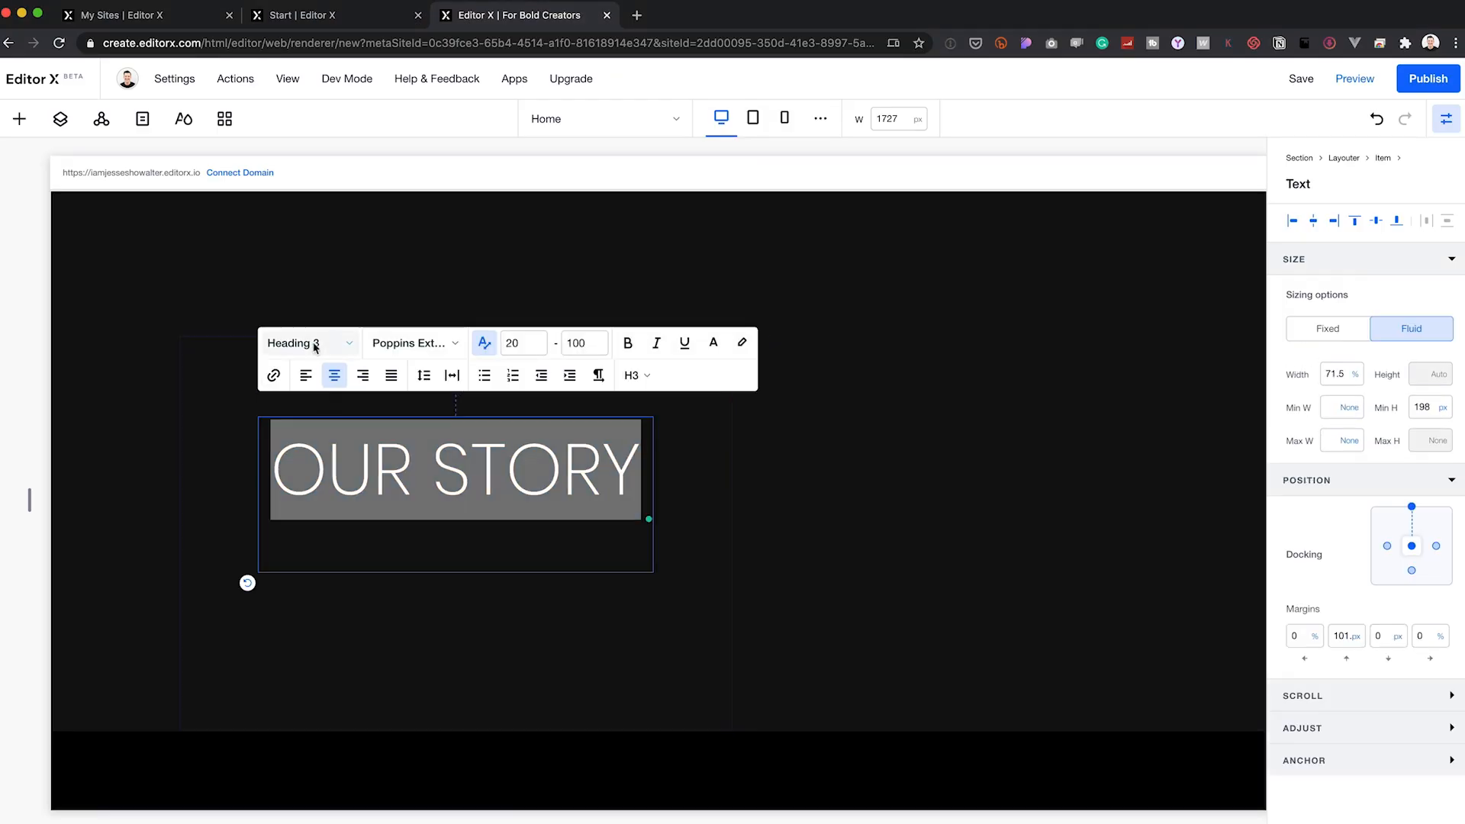
left_click(327, 402)
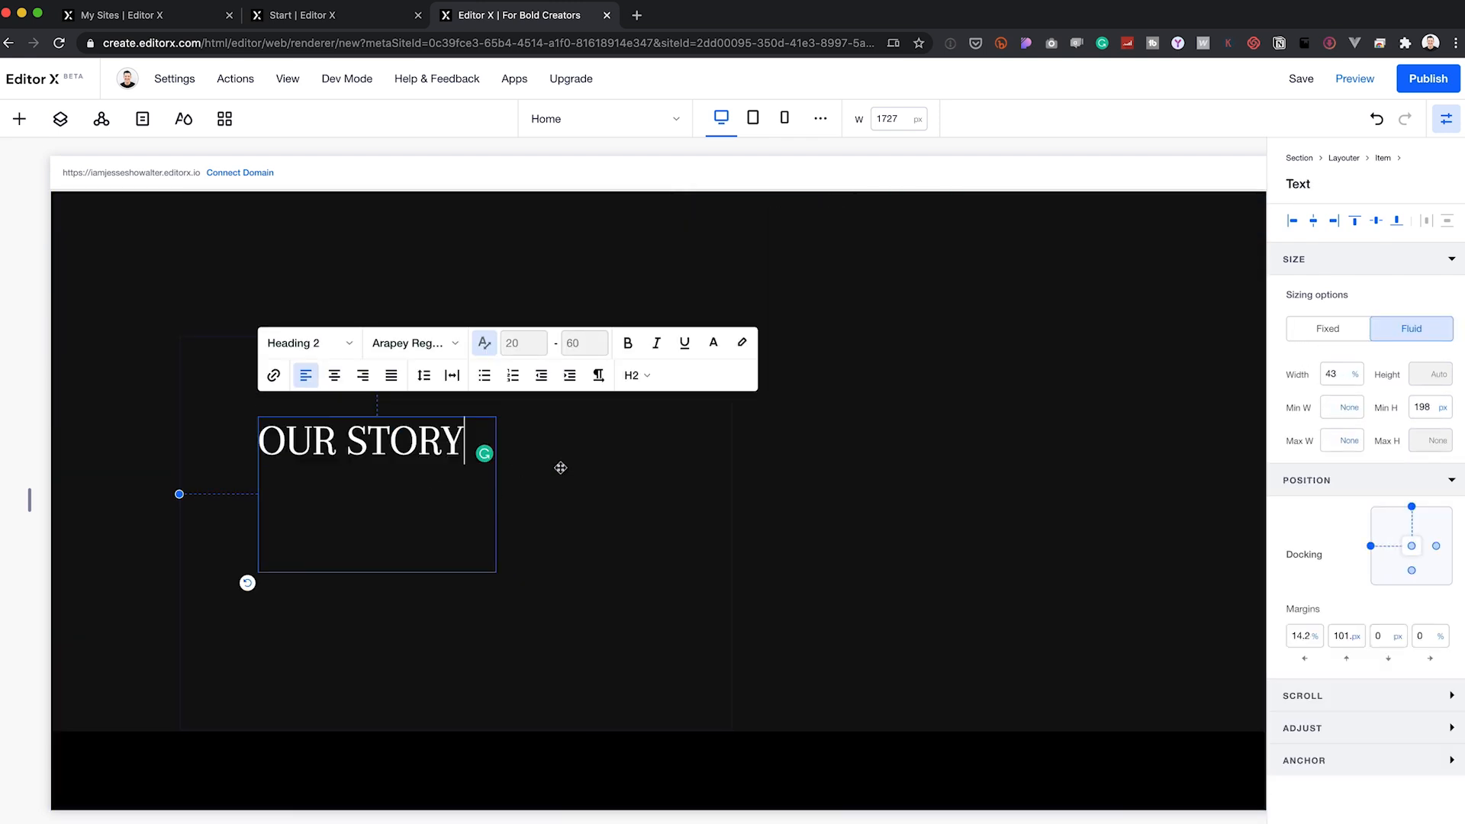
left_click(561, 468)
Step: Move the OUR STORY heading closer to the item's upper-left corner, clear its minimum height, and check the Adobe XD mockup
left_click_drag(313, 436, 273, 410)
left_click(1423, 407)
key("BackSpace")
key("Tab")
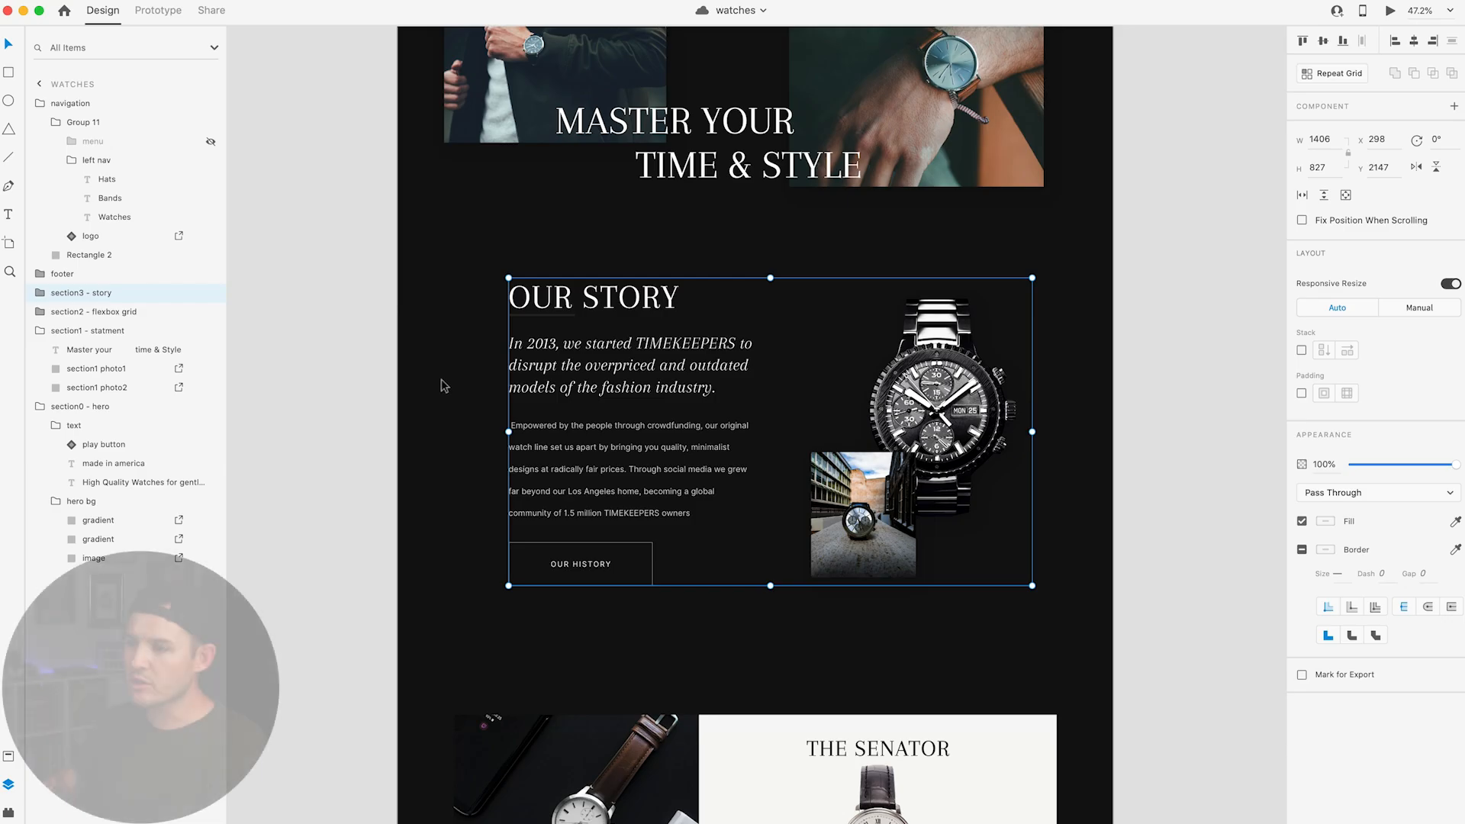
scroll(542, 327, "up", 5)
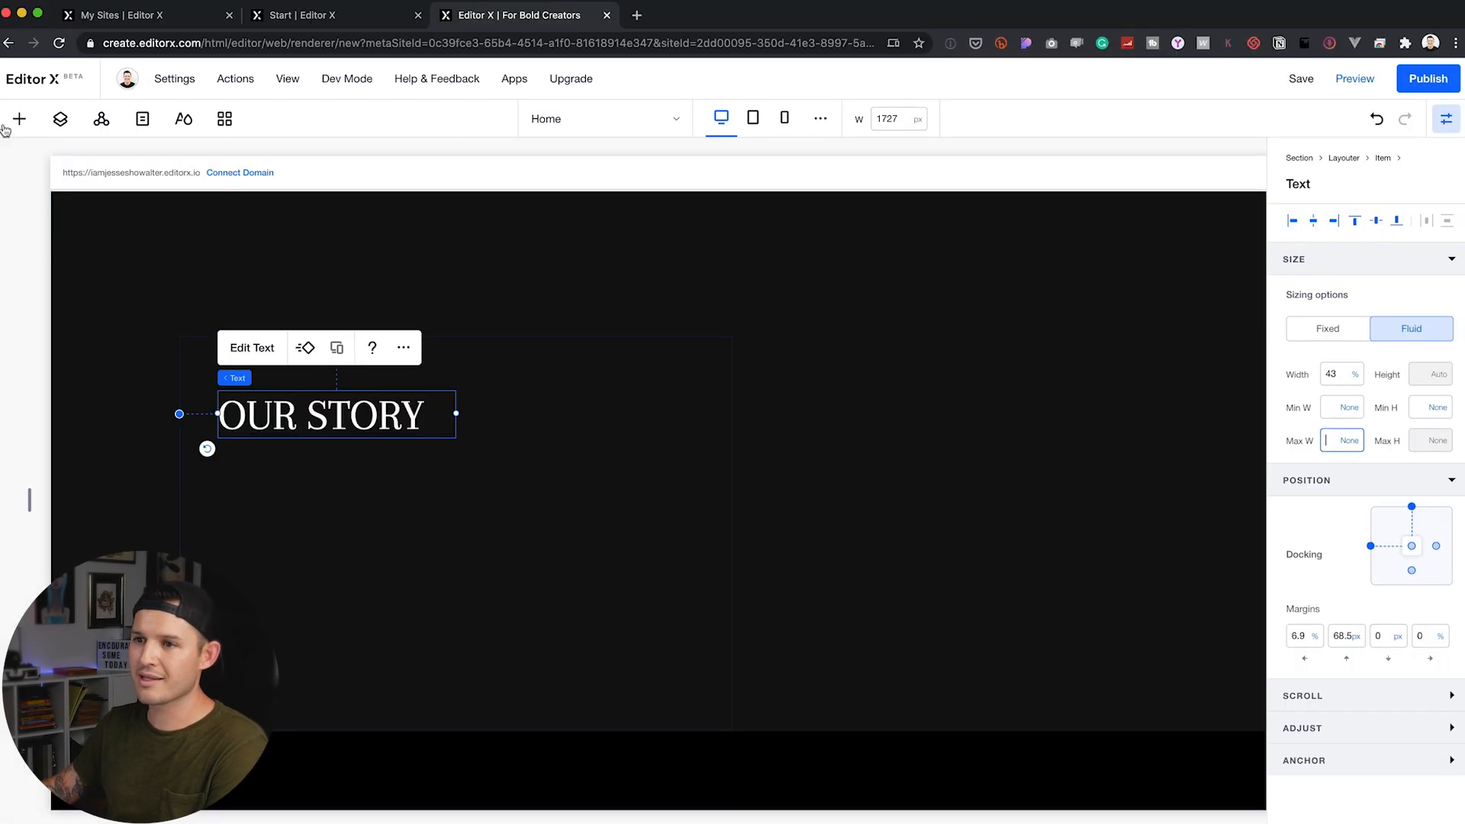
Step: Add a thin horizontal line directly beneath the OUR STORY heading and shorten it to about 100 px
left_click(19, 118)
left_click(66, 390)
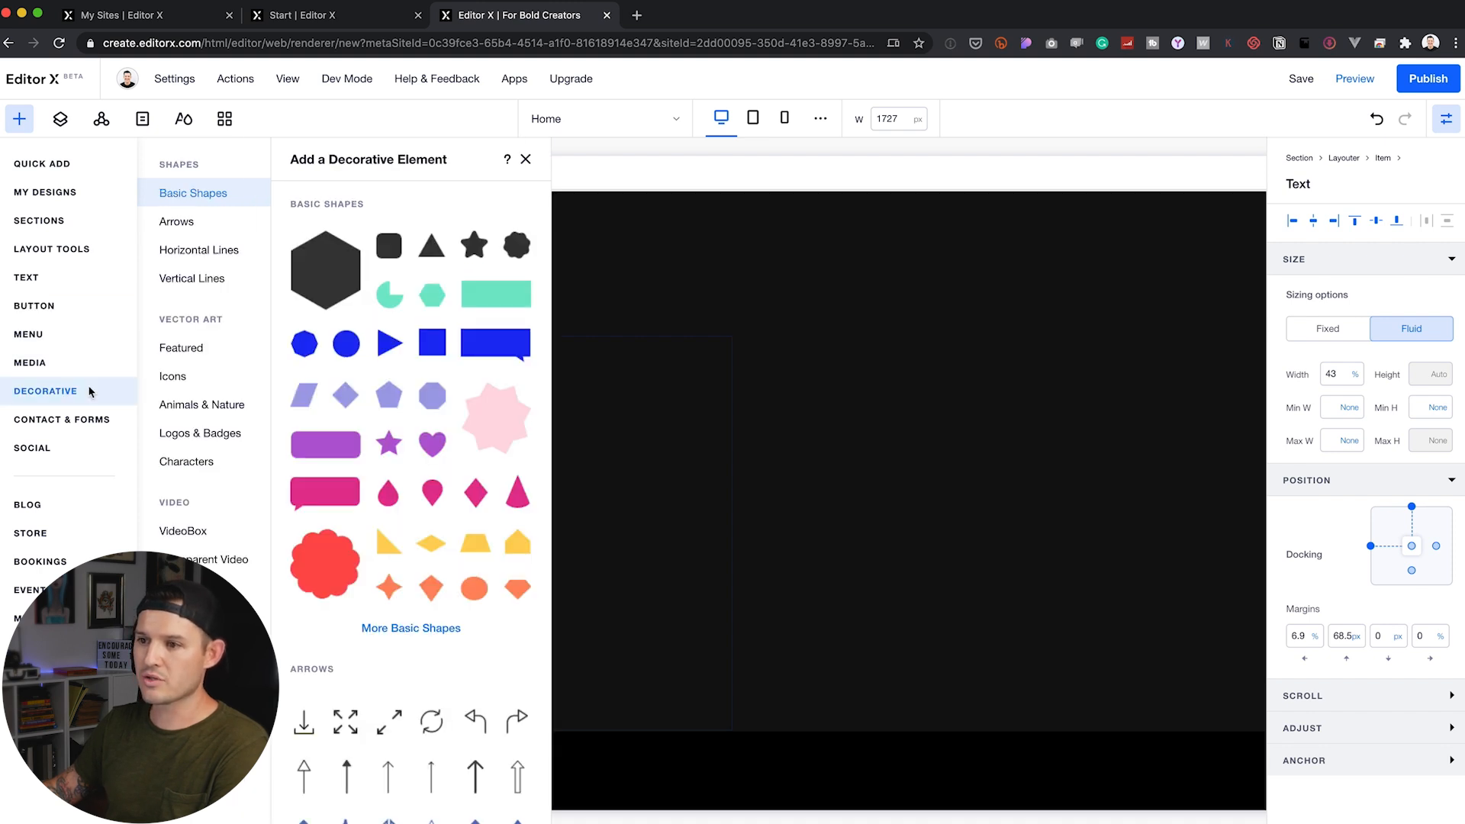
left_click(214, 223)
left_click(206, 255)
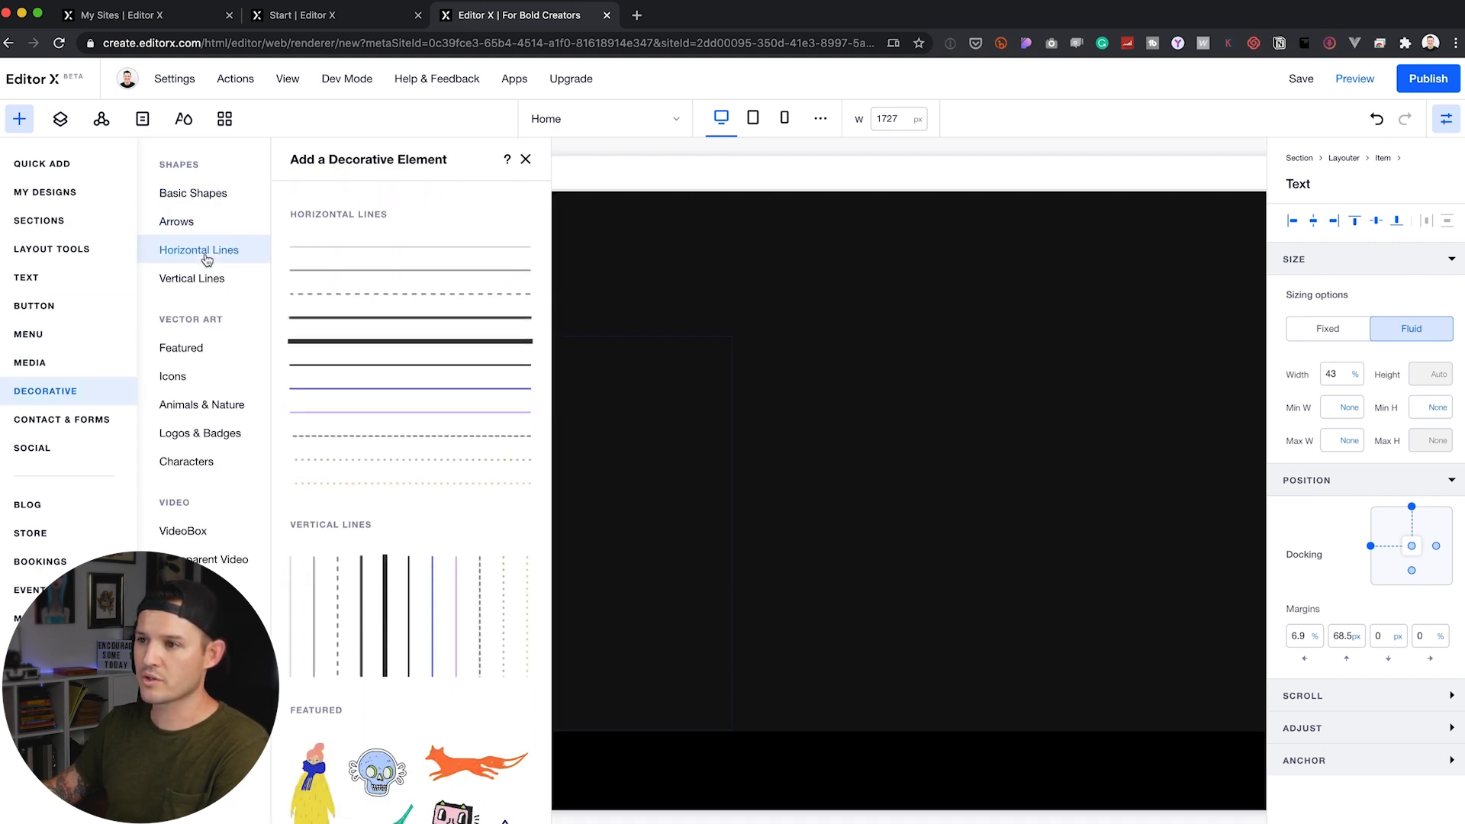
left_click_drag(328, 249, 321, 447)
left_click_drag(458, 442, 350, 443)
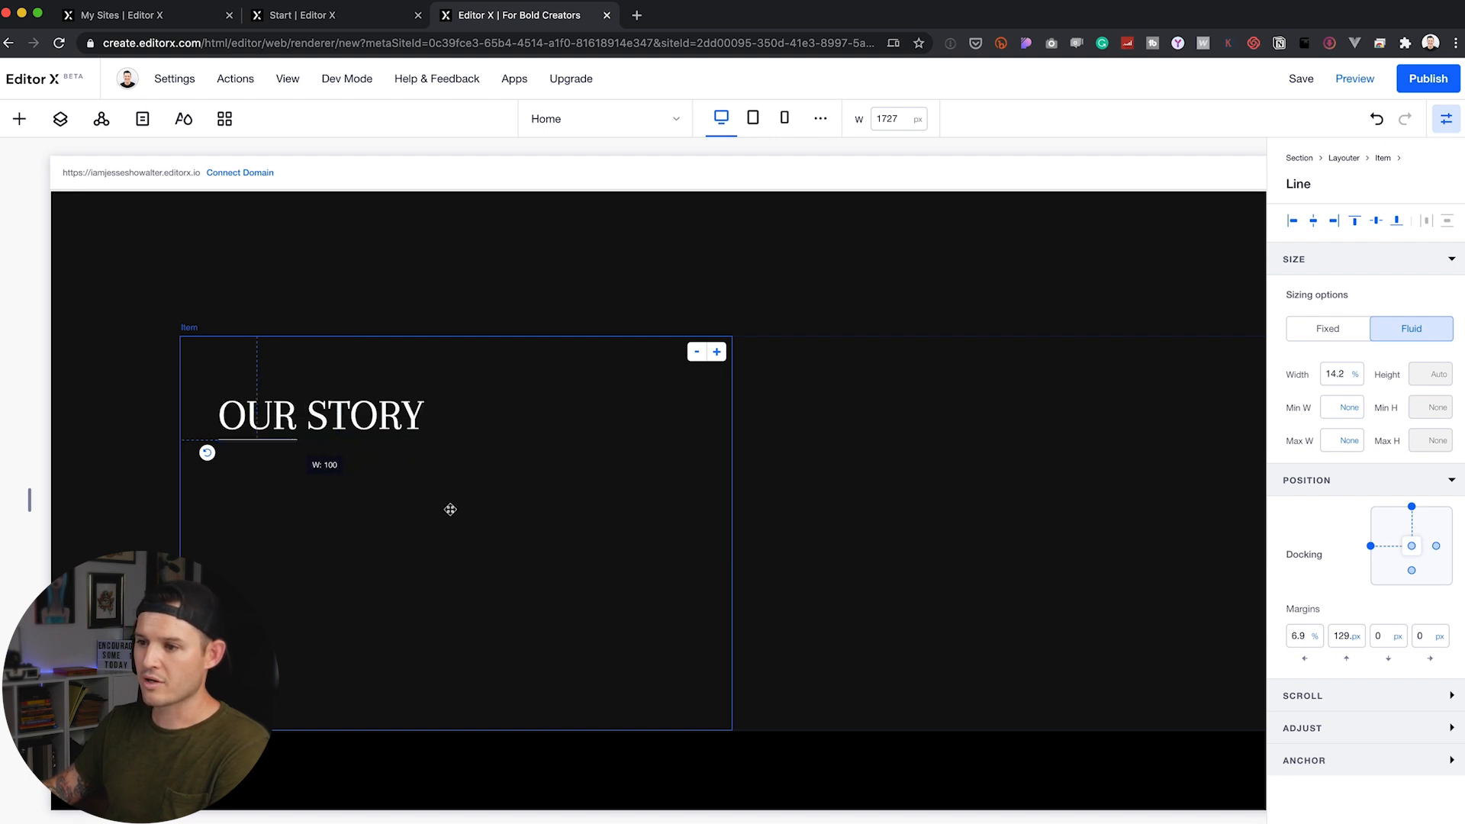
Step: Adjust the colour opacity of the line beneath the OUR STORY heading
left_click_drag(451, 509, 469, 519)
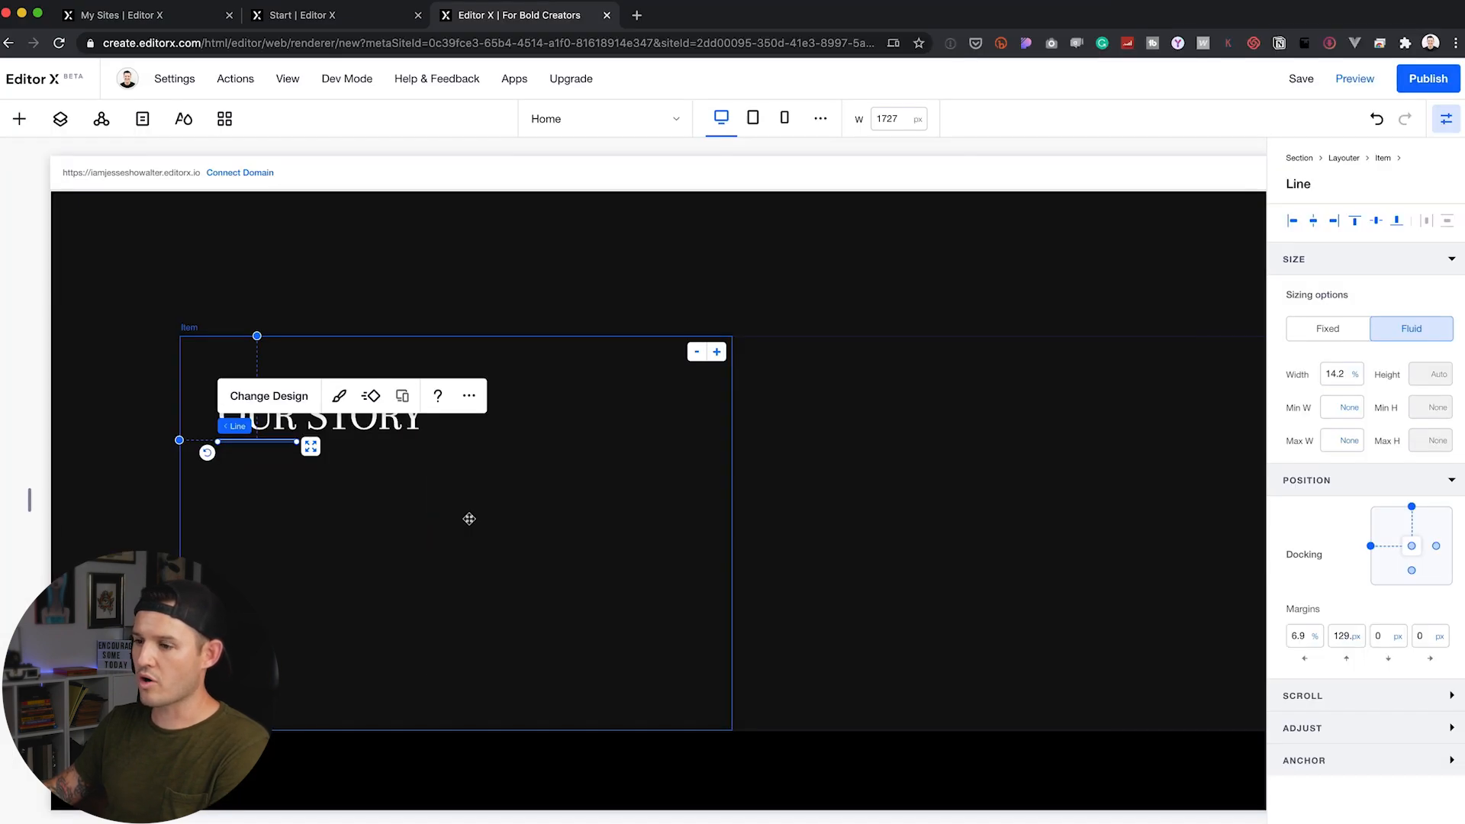
left_click(272, 395)
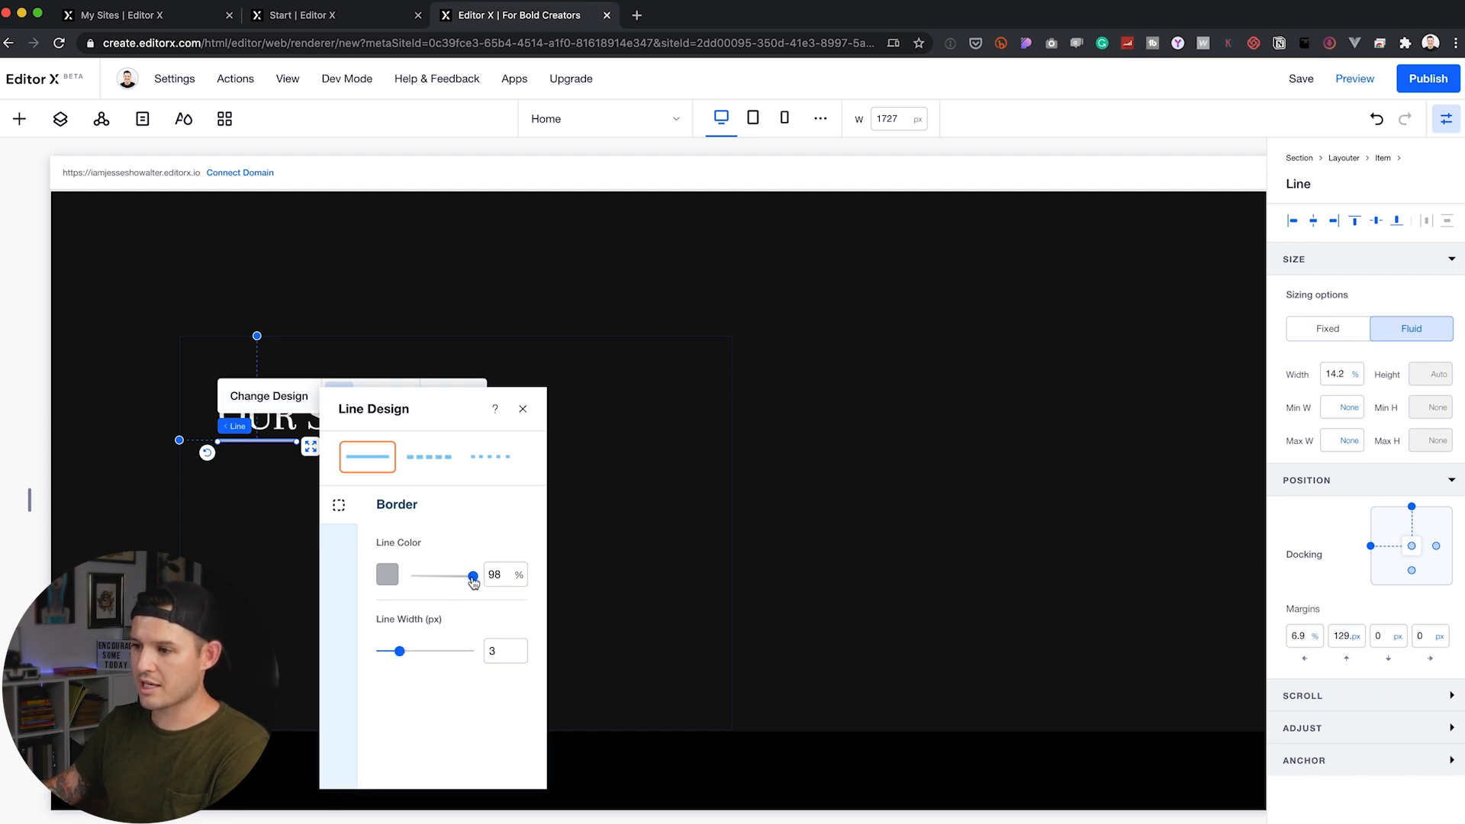
left_click(639, 483)
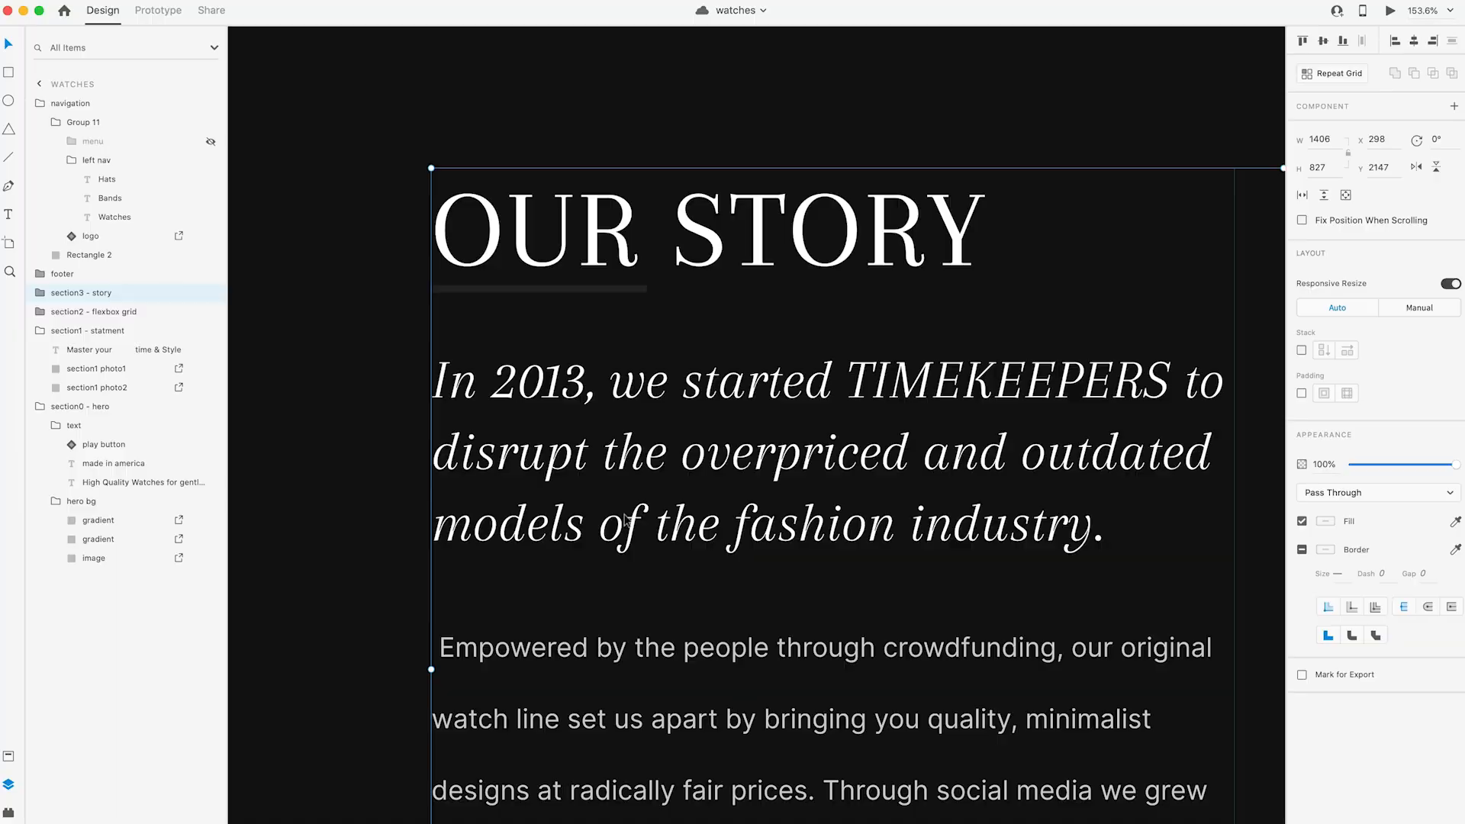
Step: Add the "In 2013, we started TIMEKEEPERS" intro text below the line and make it italic
double_click(298, 416)
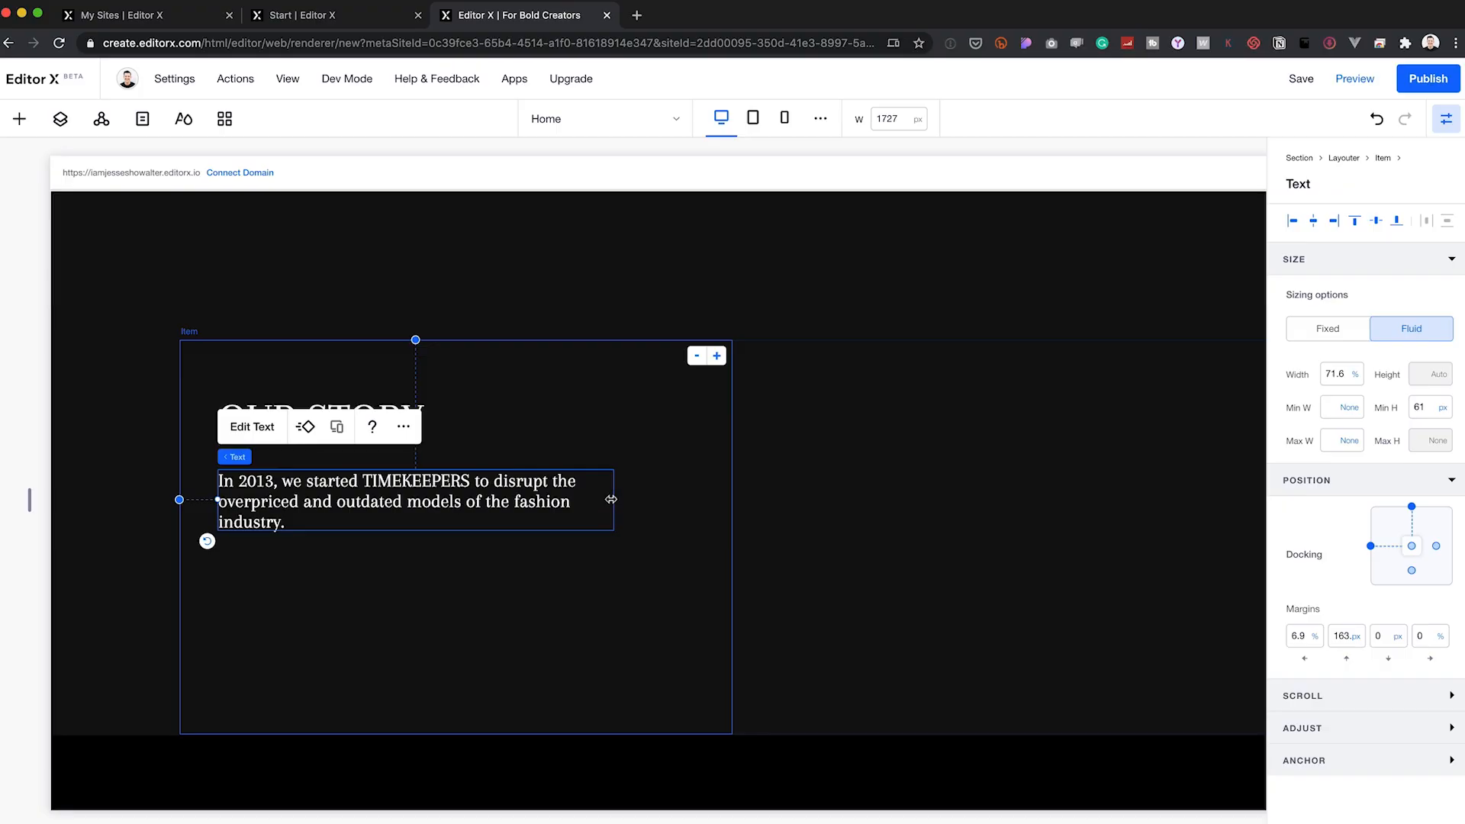
left_click(251, 425)
left_click(373, 395)
left_click(384, 428)
left_click(565, 514)
Step: Add the "Empowered by the people through crowdfunding" body text below the intro, using a paragraph style in the Poppins font
left_click_drag(359, 553, 389, 602)
double_click(390, 614)
left_click(268, 503)
left_click(330, 673)
left_click(373, 503)
type("Popp")
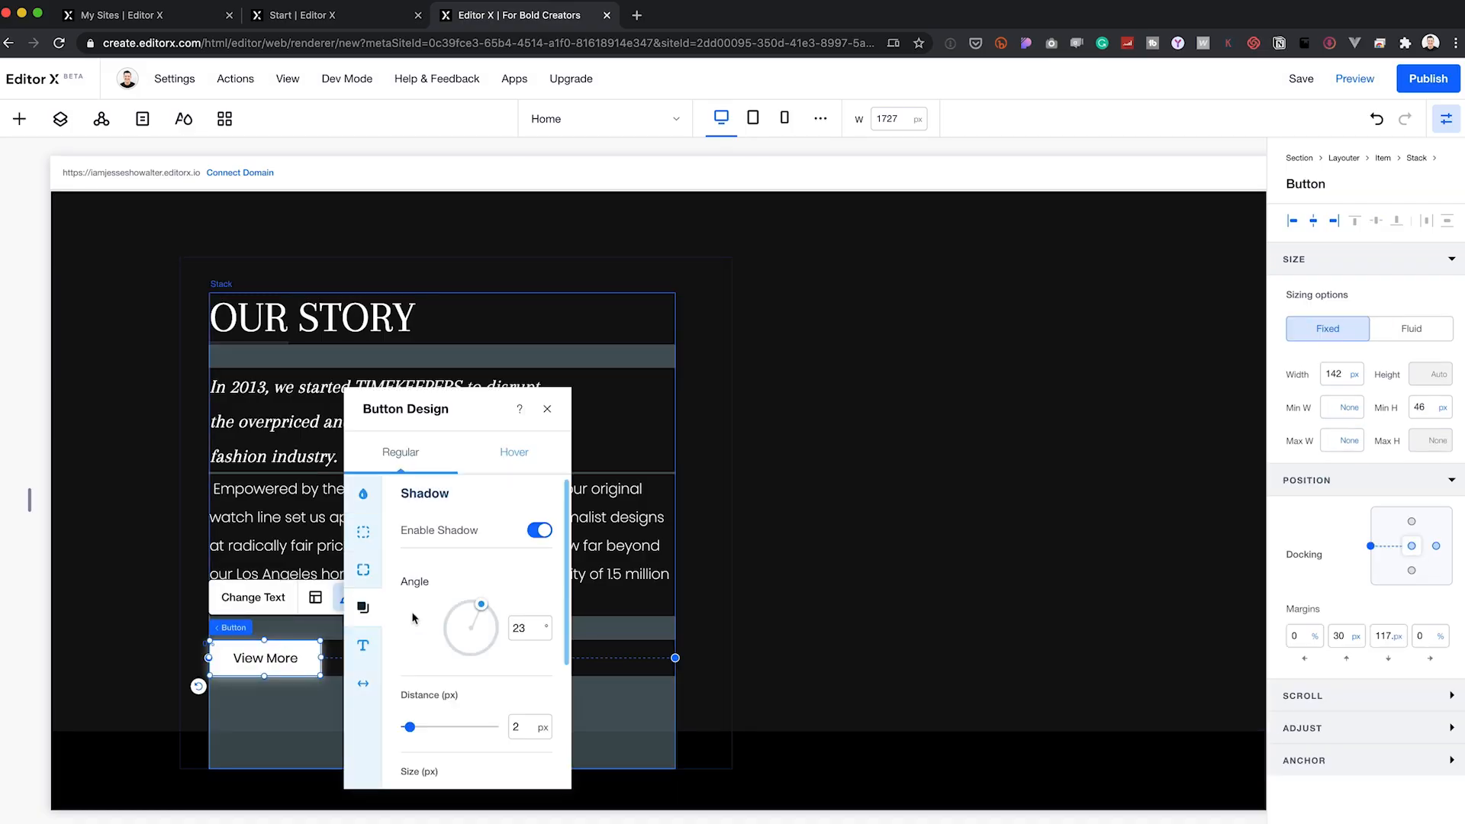
Step: Turn off the shadow of the View More button
scroll(458, 611, "down", 3)
left_click(540, 537)
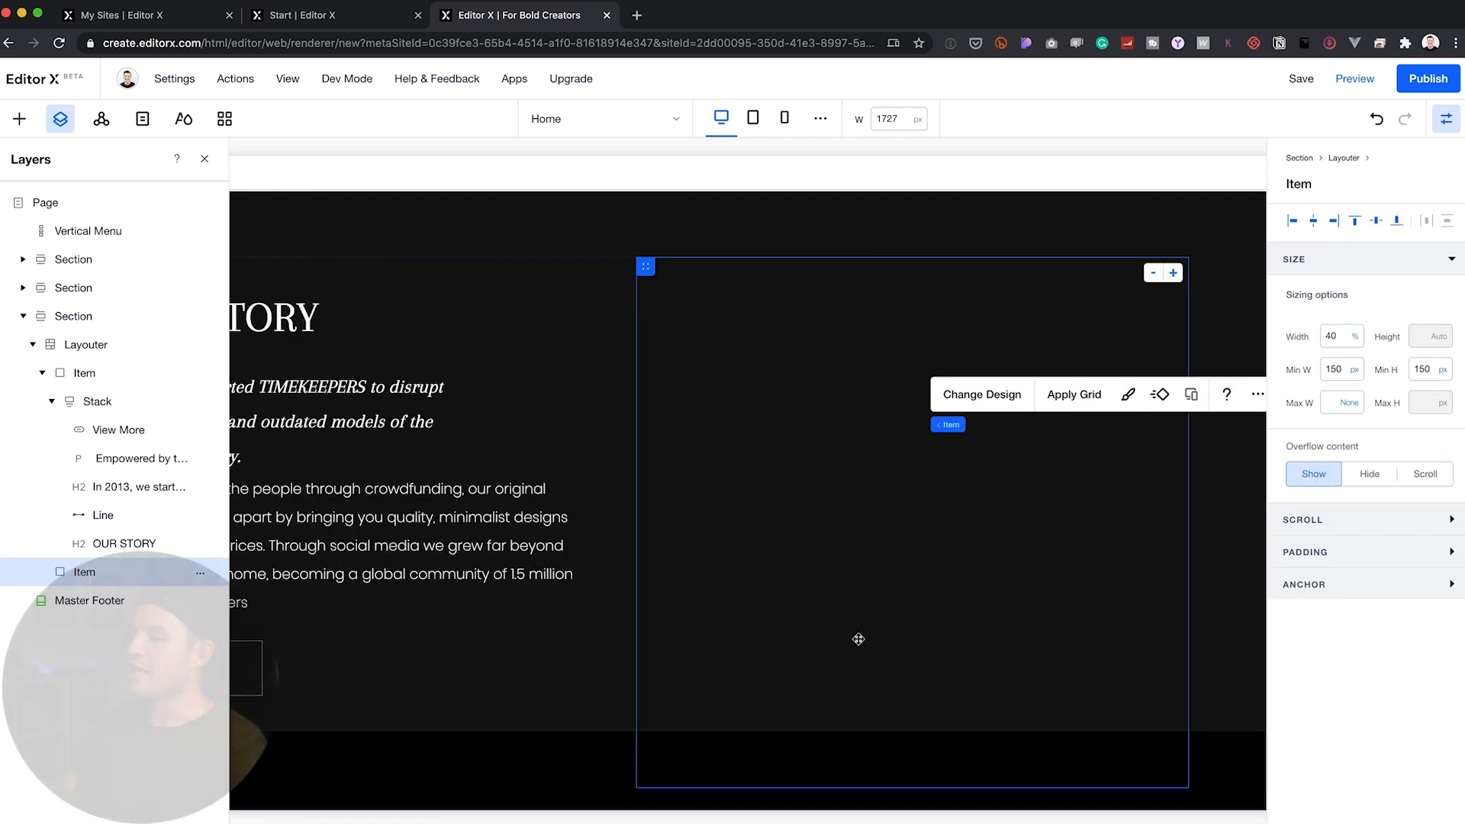
Step: Insert the watchphoto7 image from the site files into the Layouter's right-hand item
left_click(21, 119)
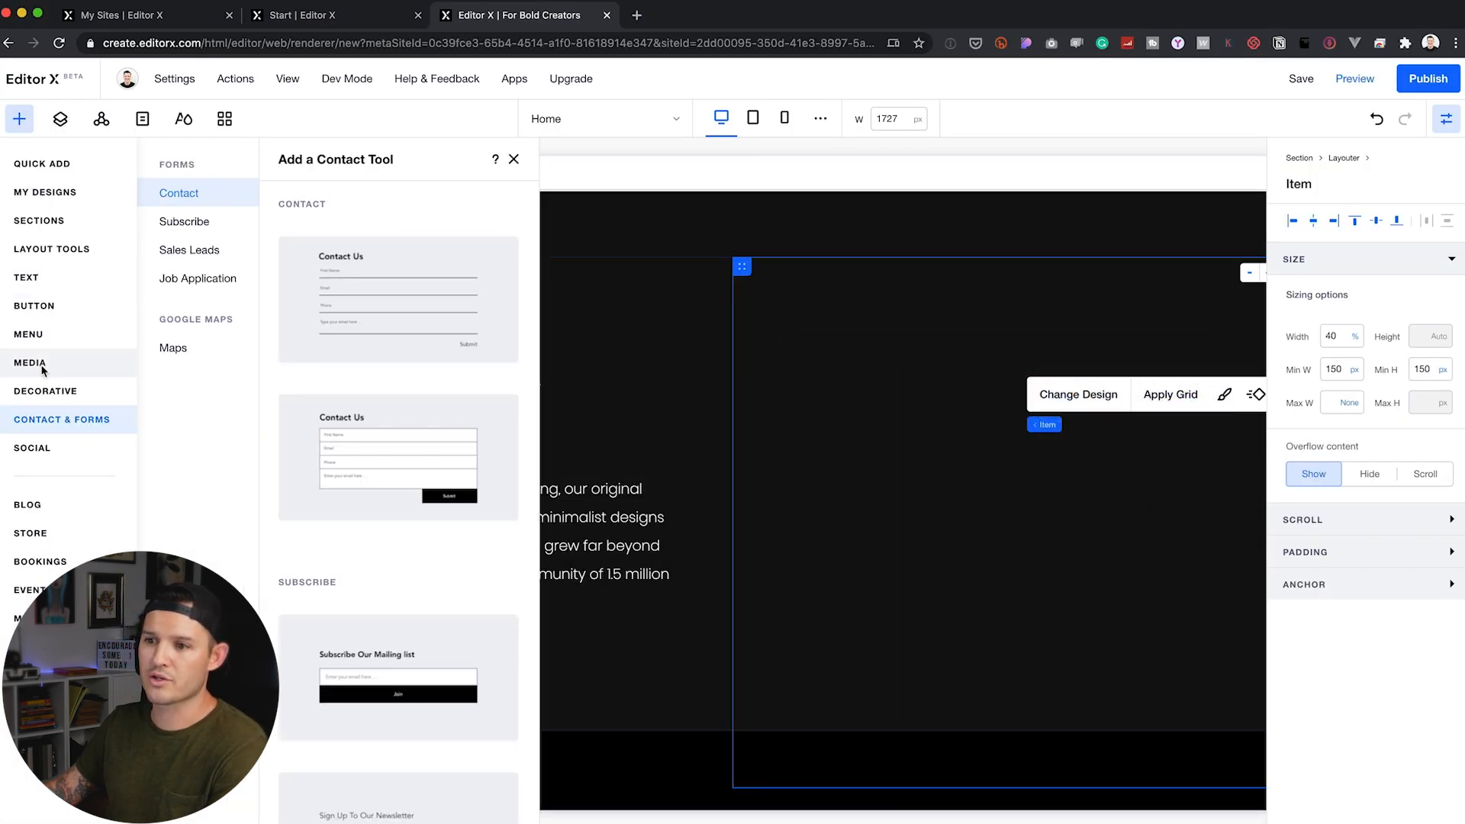
left_click(43, 370)
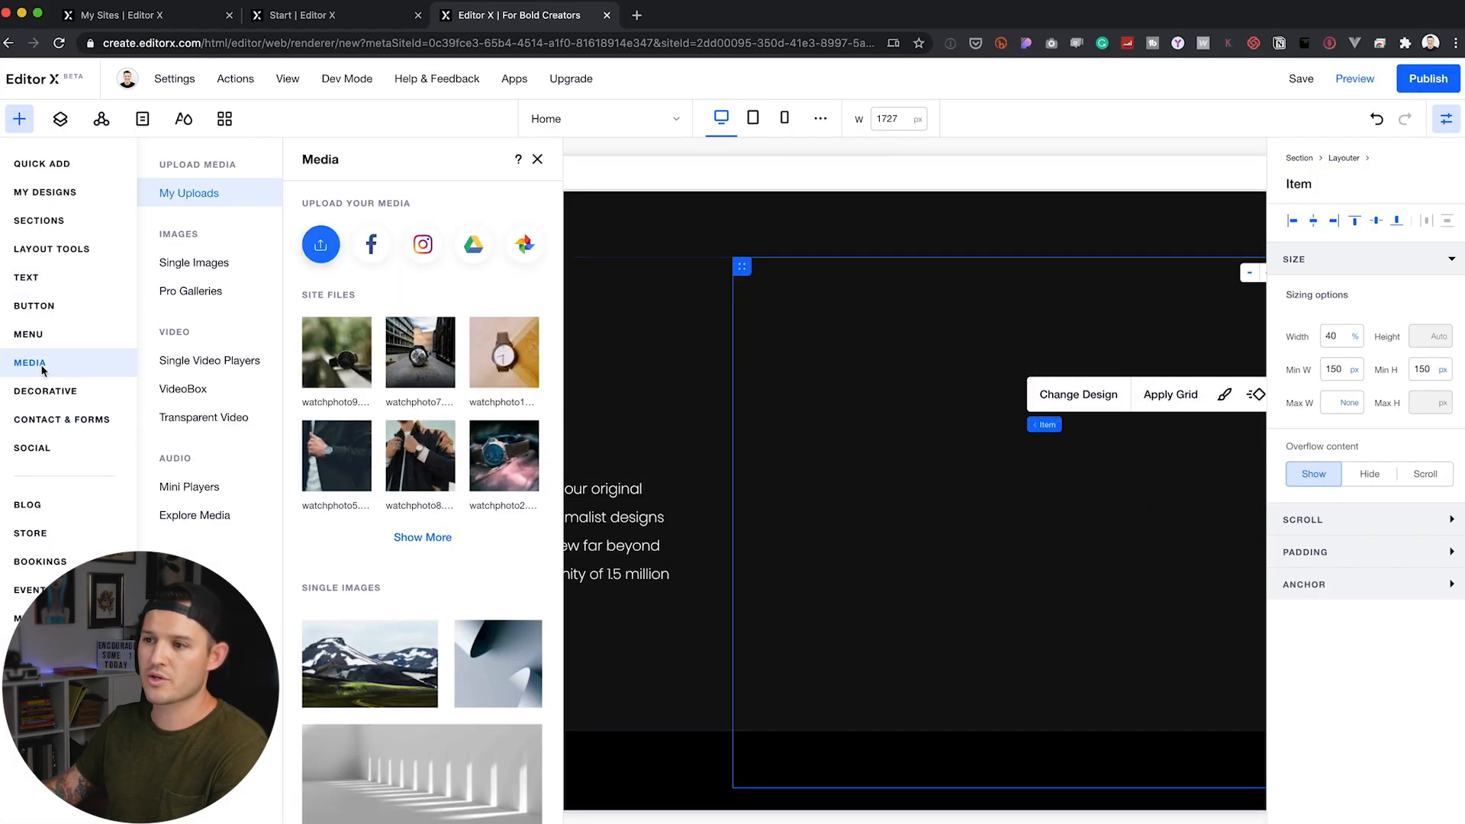
left_click_drag(420, 353, 1011, 523)
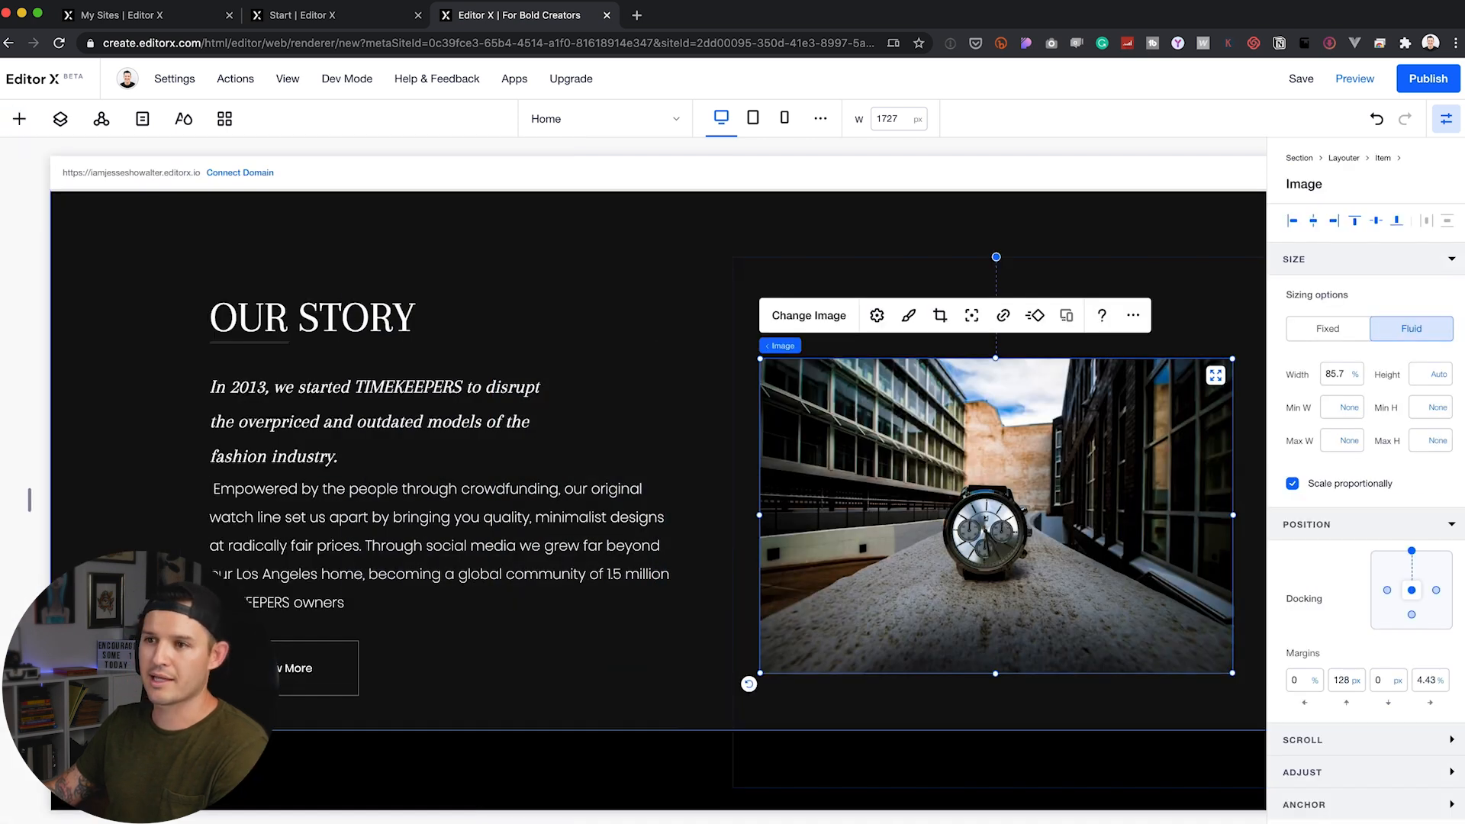
Step: Duplicate the street watch photo and replace the original image with watch2.png from the site files
left_click(19, 127)
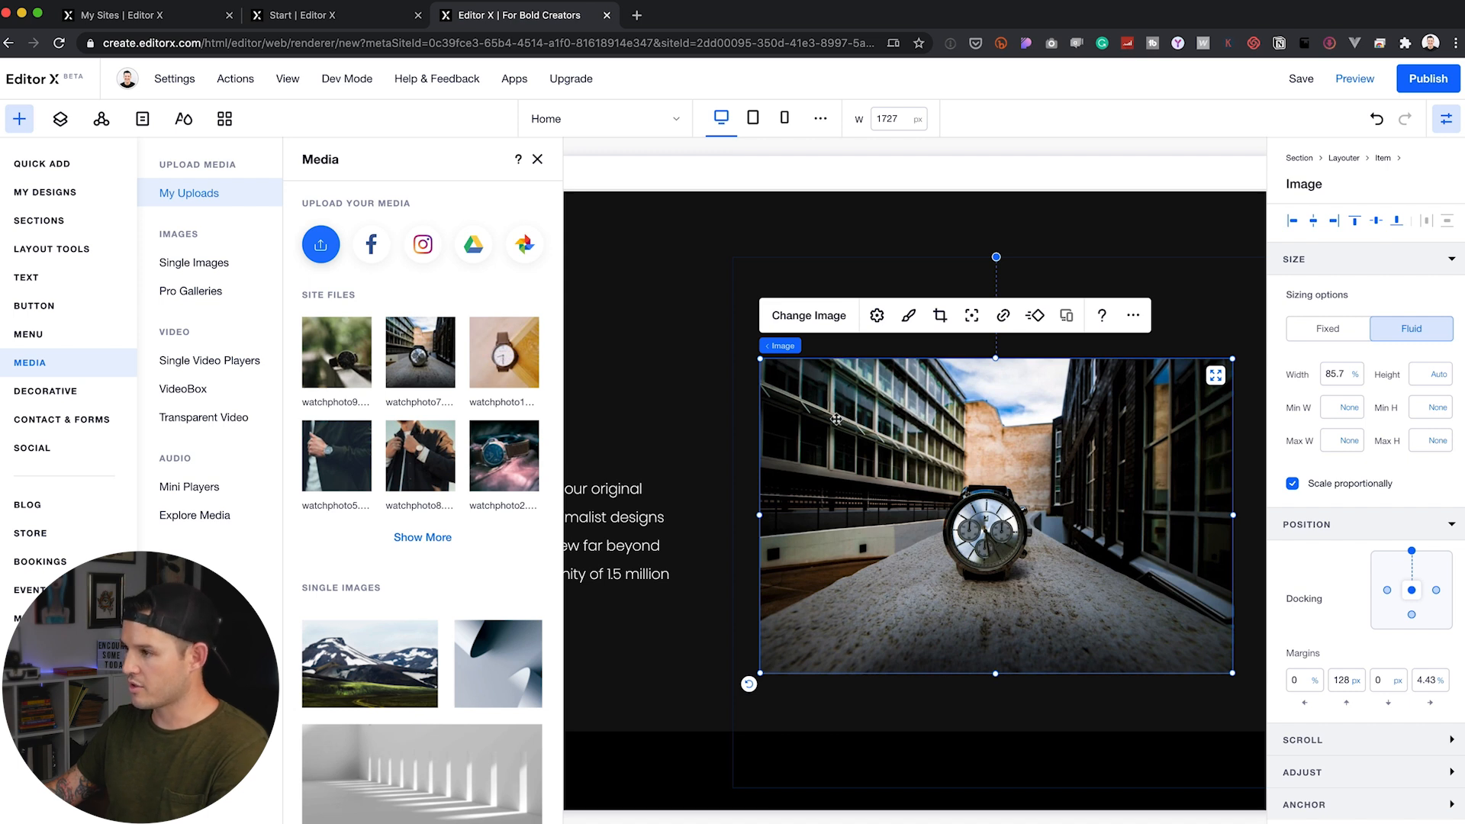
left_click_drag(837, 420, 787, 402)
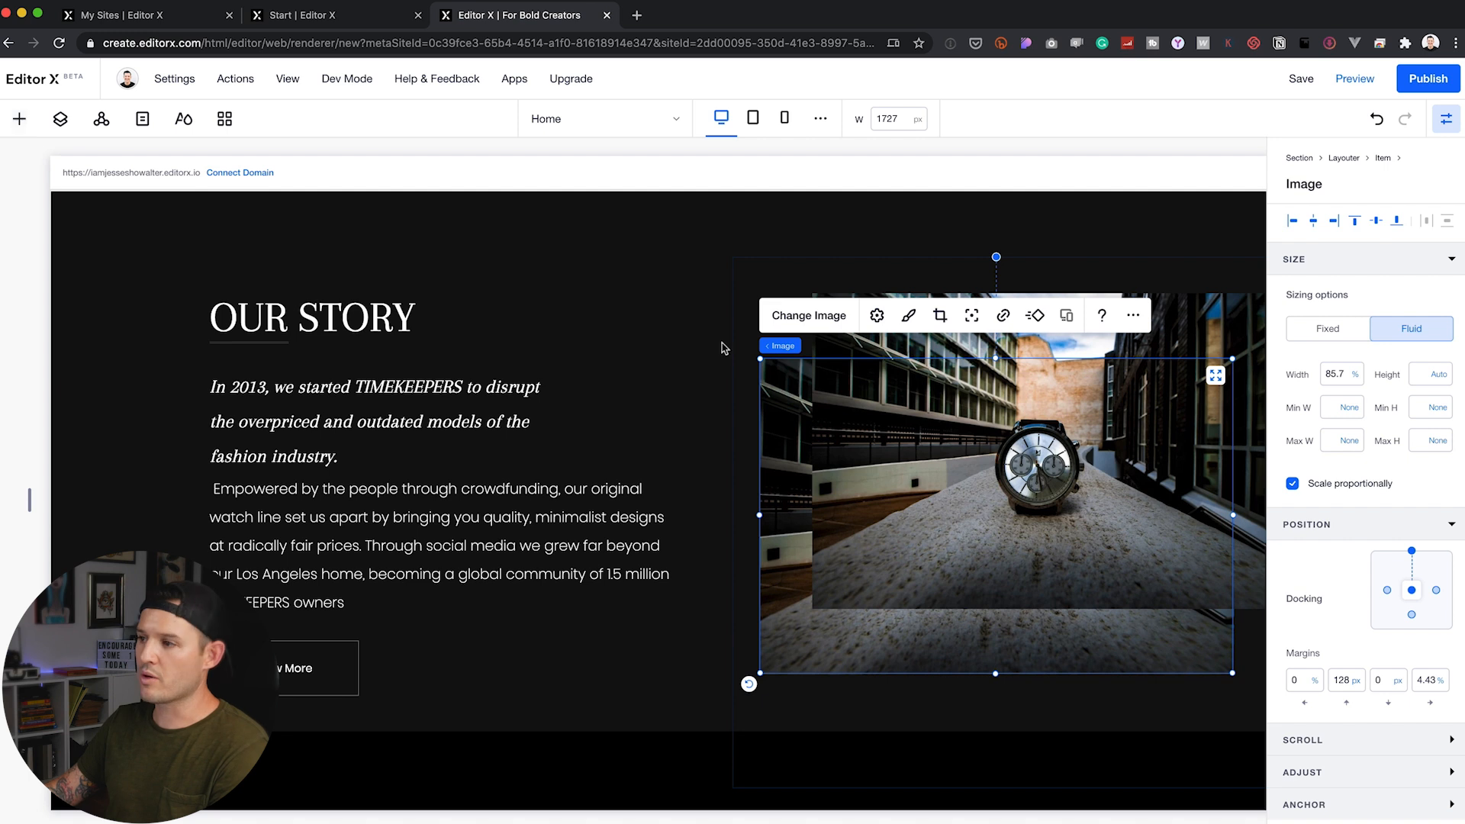
left_click(807, 319)
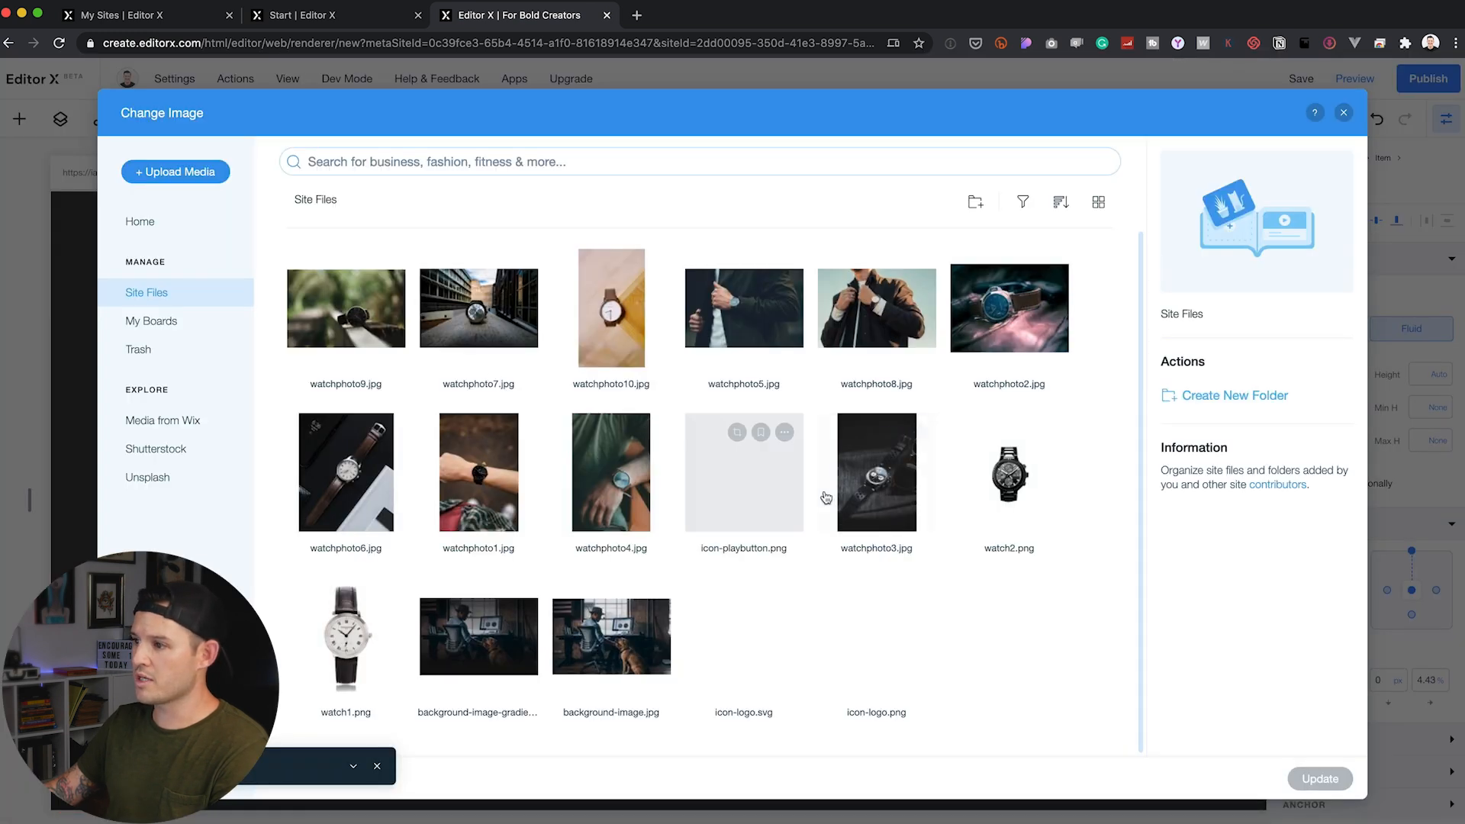
left_click(1012, 526)
left_click(1306, 777)
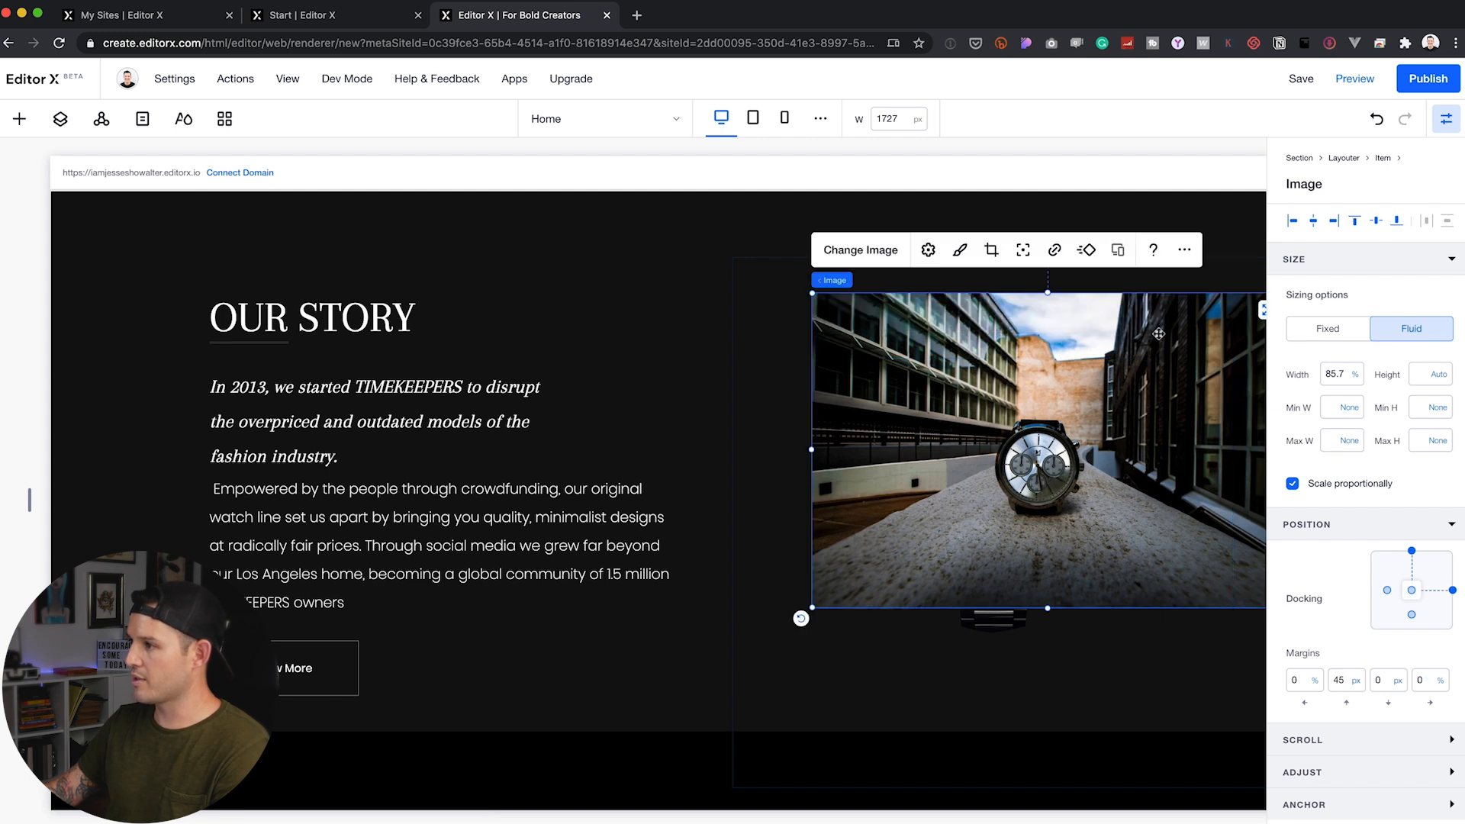
Step: Shrink the street watch photo and place it over the lower-left part of the watch2.png image
scroll(1111, 328, "right", 2)
left_click_drag(1156, 293, 872, 484)
left_click_drag(778, 485, 758, 543)
Step: Resize the watch2.png image to about 79.7% width so the watch appears larger, and move it up within the right-hand item
left_click(893, 492)
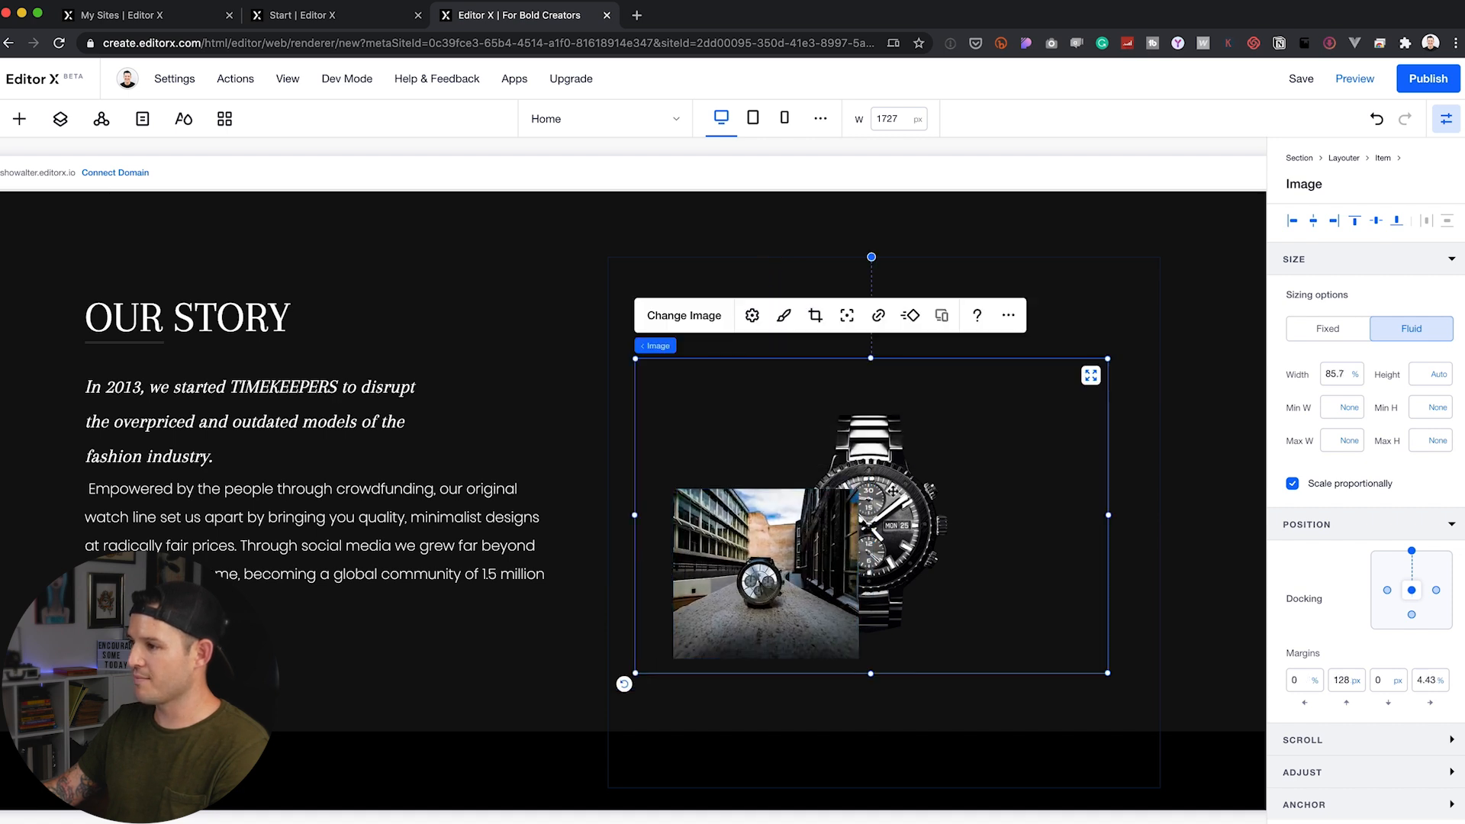
left_click_drag(1107, 359, 1063, 378)
left_click_drag(1118, 464, 1187, 263)
left_click_drag(967, 475, 895, 483)
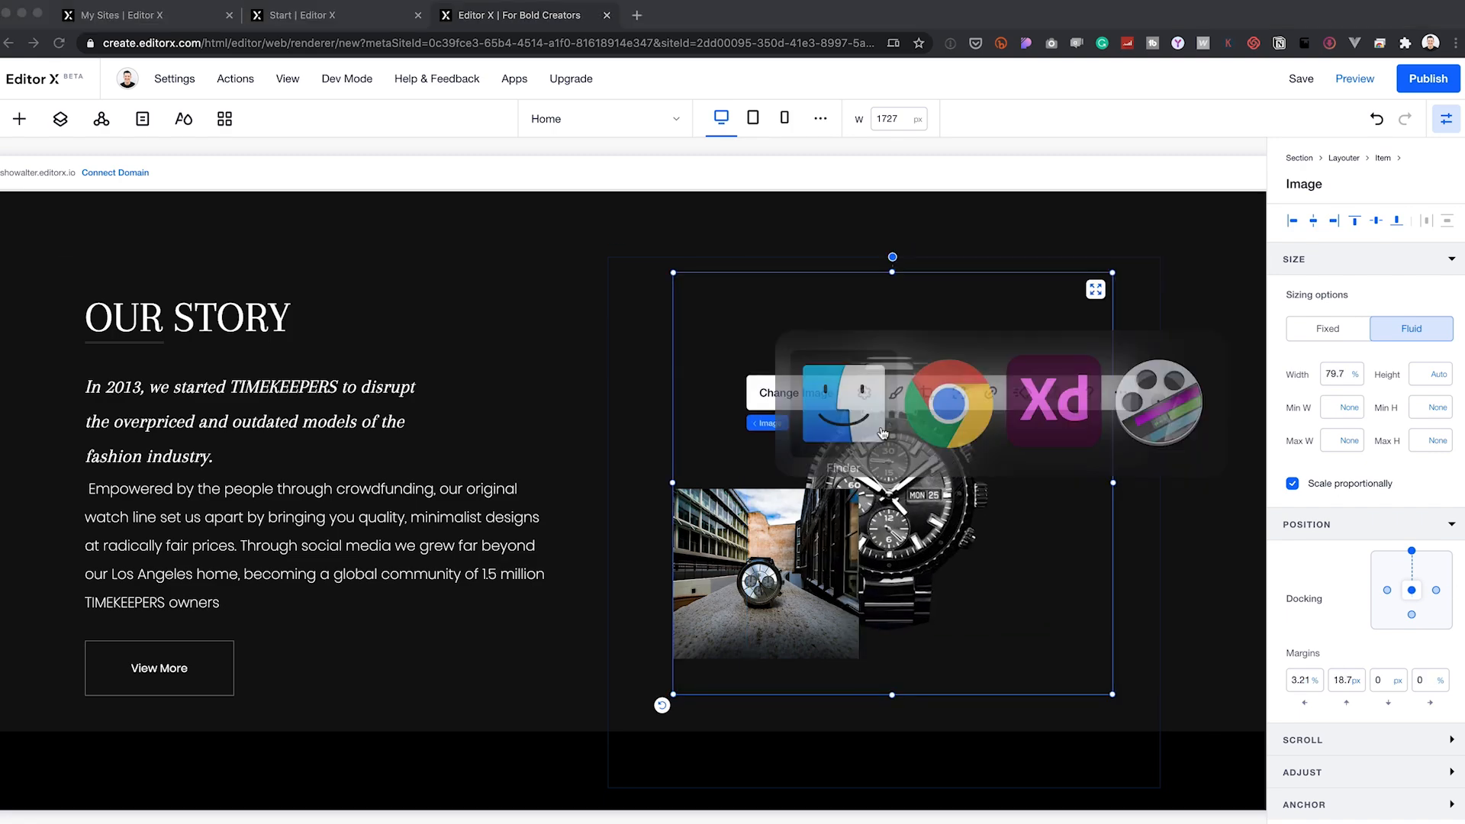
left_click_drag(1053, 580, 1058, 570)
Step: Make the street watch photo smaller and reposition it over the lower-left part of the large watch
left_click(770, 564)
left_click_drag(858, 658, 814, 641)
left_click_drag(750, 543, 790, 584)
Step: Undo the stacking of the two watch images and center them horizontally and vertically in the right-hand item
left_click(1087, 608)
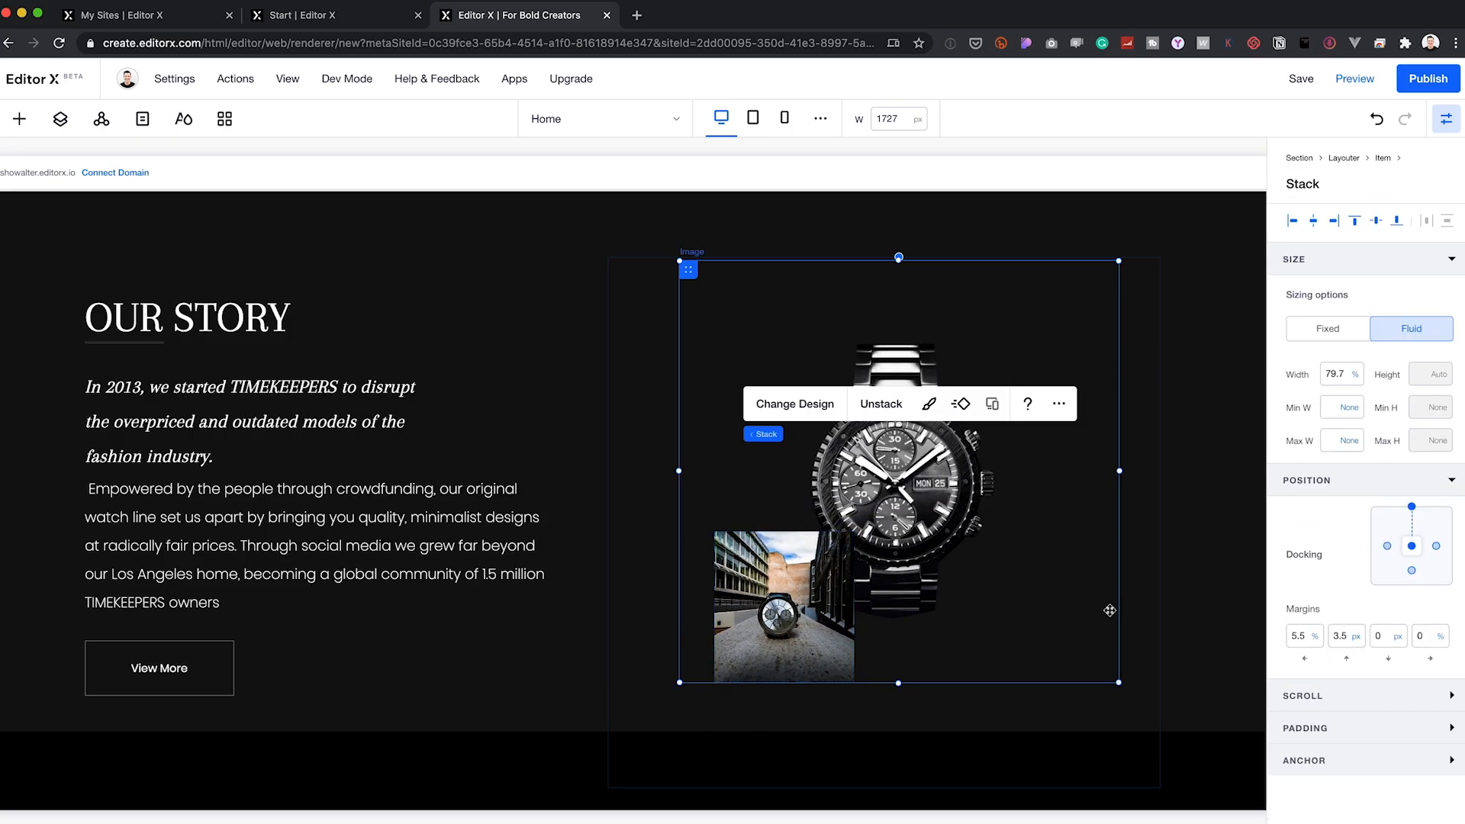
key("super+z")
left_click(1025, 343)
left_click(1314, 222)
left_click(1375, 222)
Step: Nudge the overlapping watch images slightly upward within the right-hand item
left_click(1112, 463)
scroll(1112, 465, "up", 2)
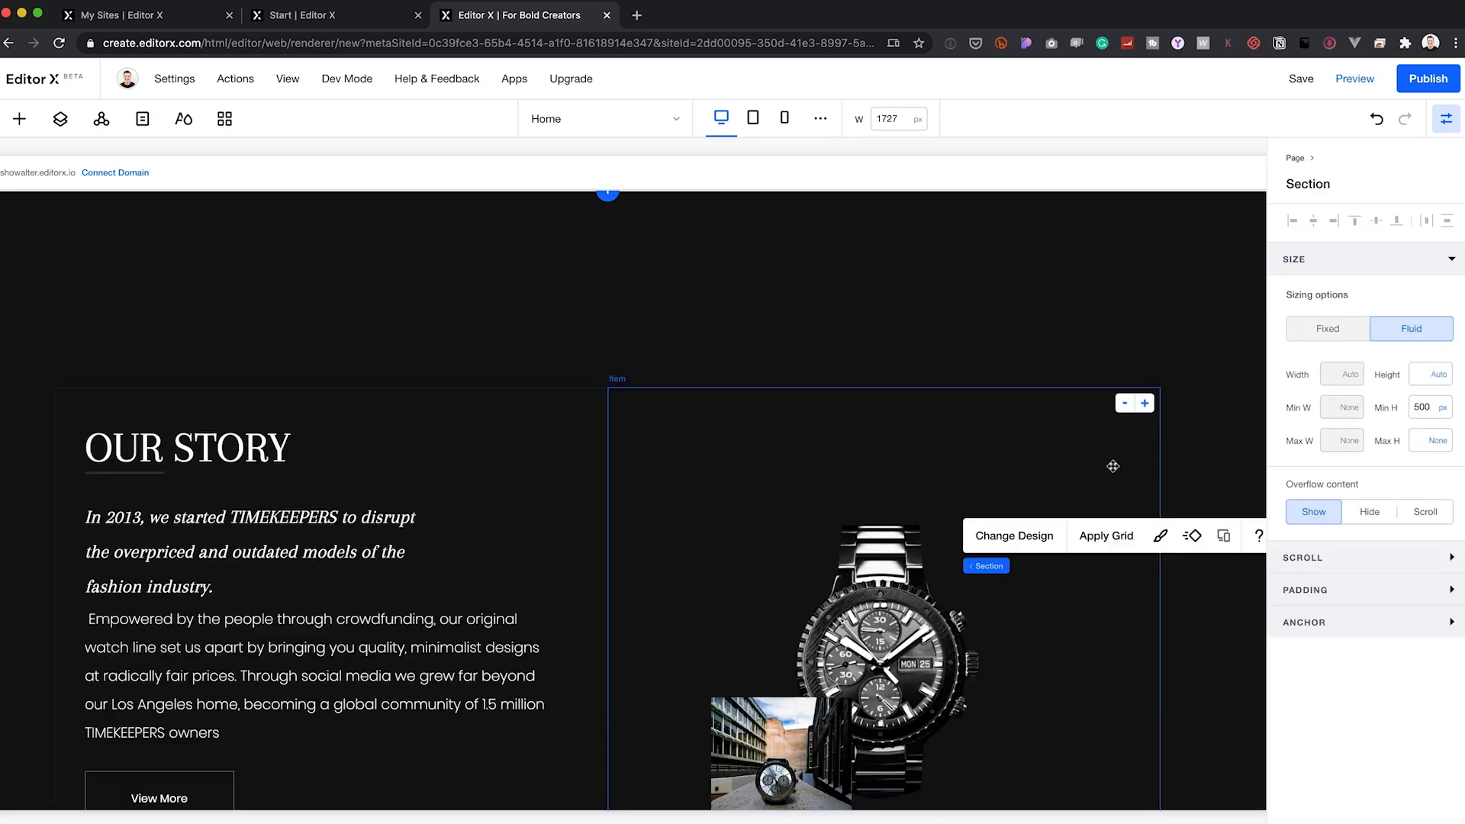
scroll(1112, 465, "down", 2)
left_click(922, 471)
left_click_drag(854, 349, 854, 343)
left_click_drag(673, 319, 677, 309)
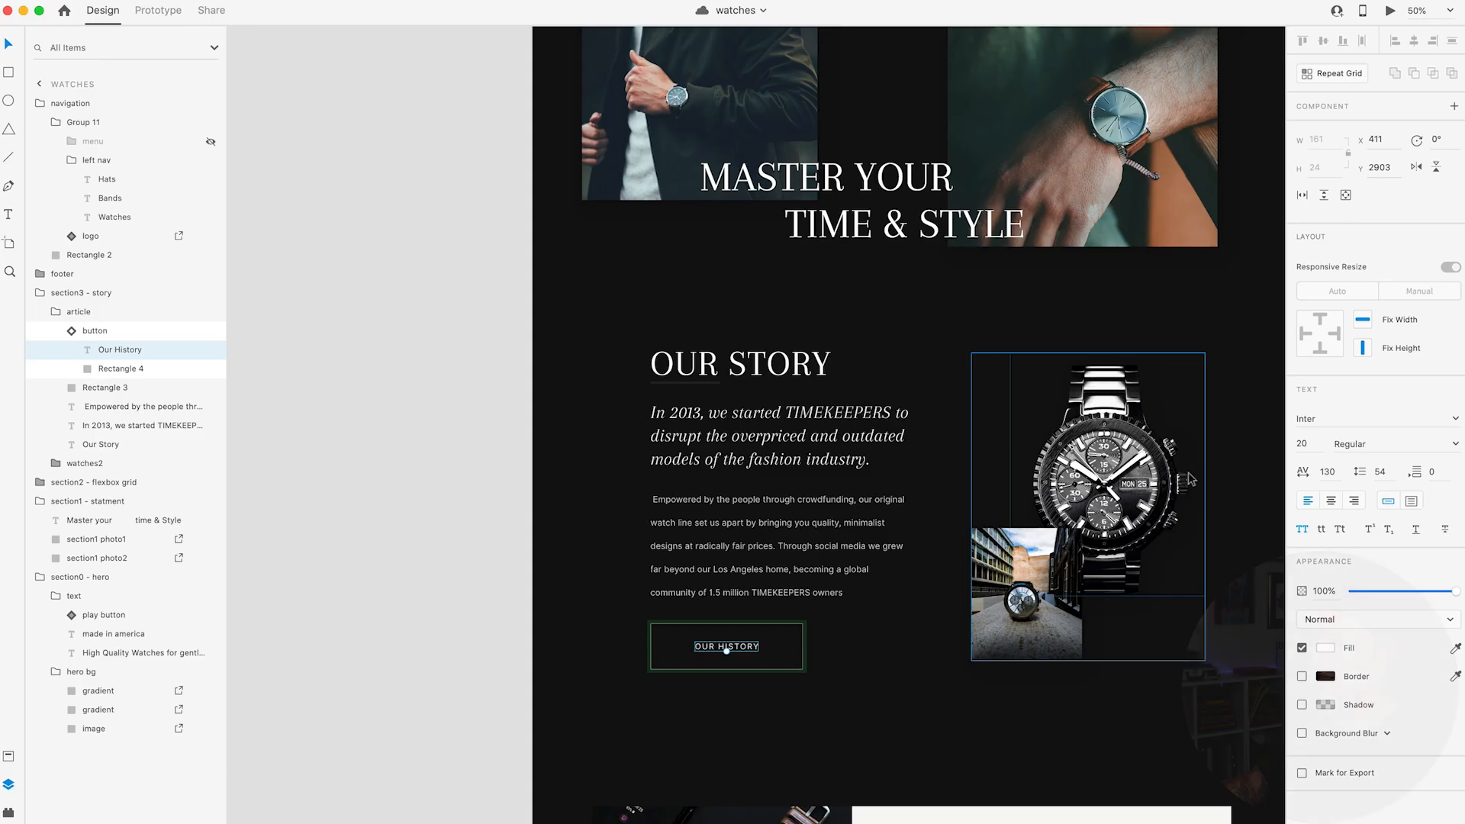
Step: Check the watch grid in the XD mockup and add a two-row mosaic Layouter section below OUR STORY in Editor X
scroll(1183, 474, "down", 10)
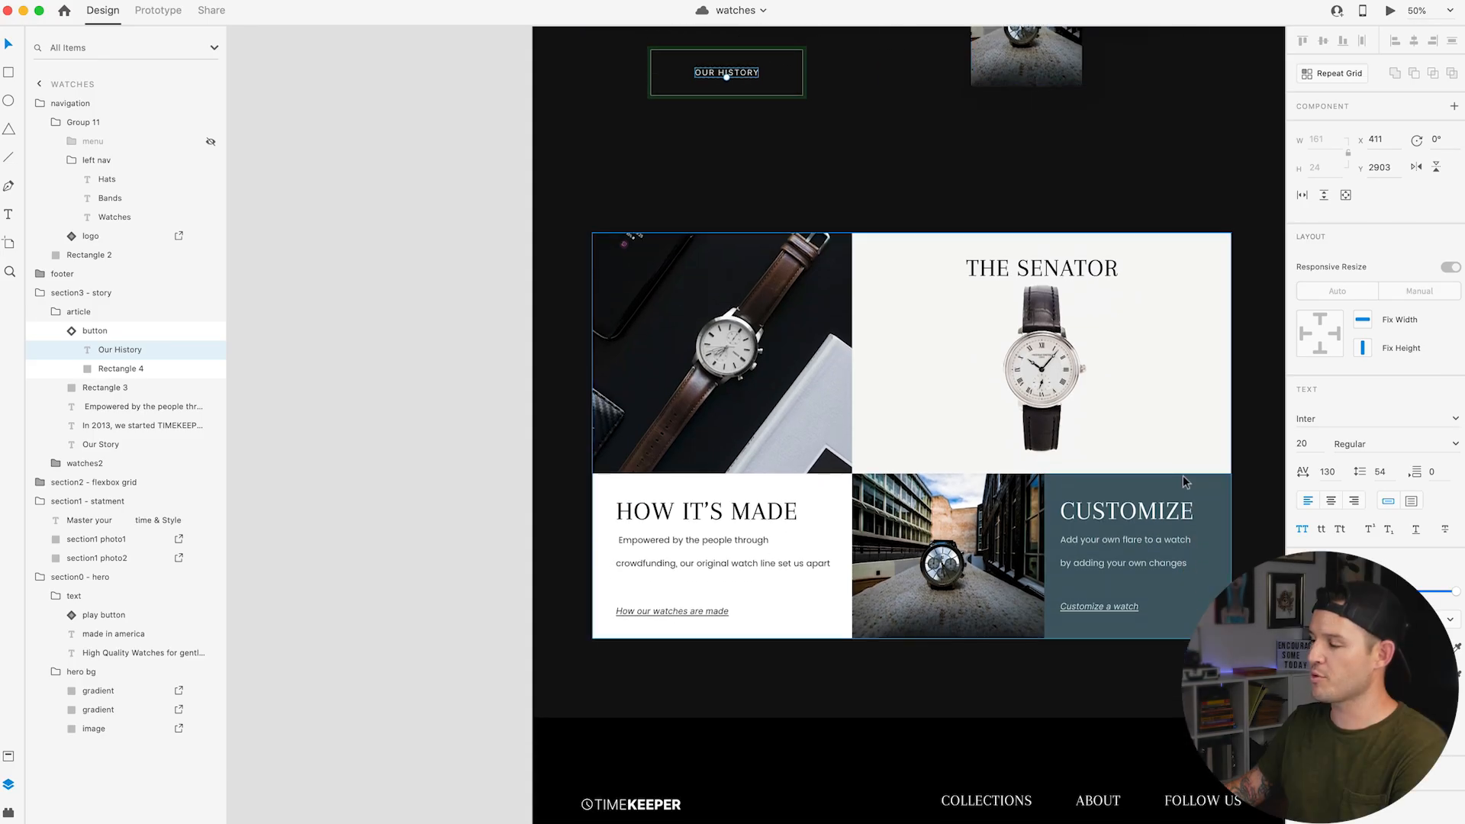
key("super+Tab")
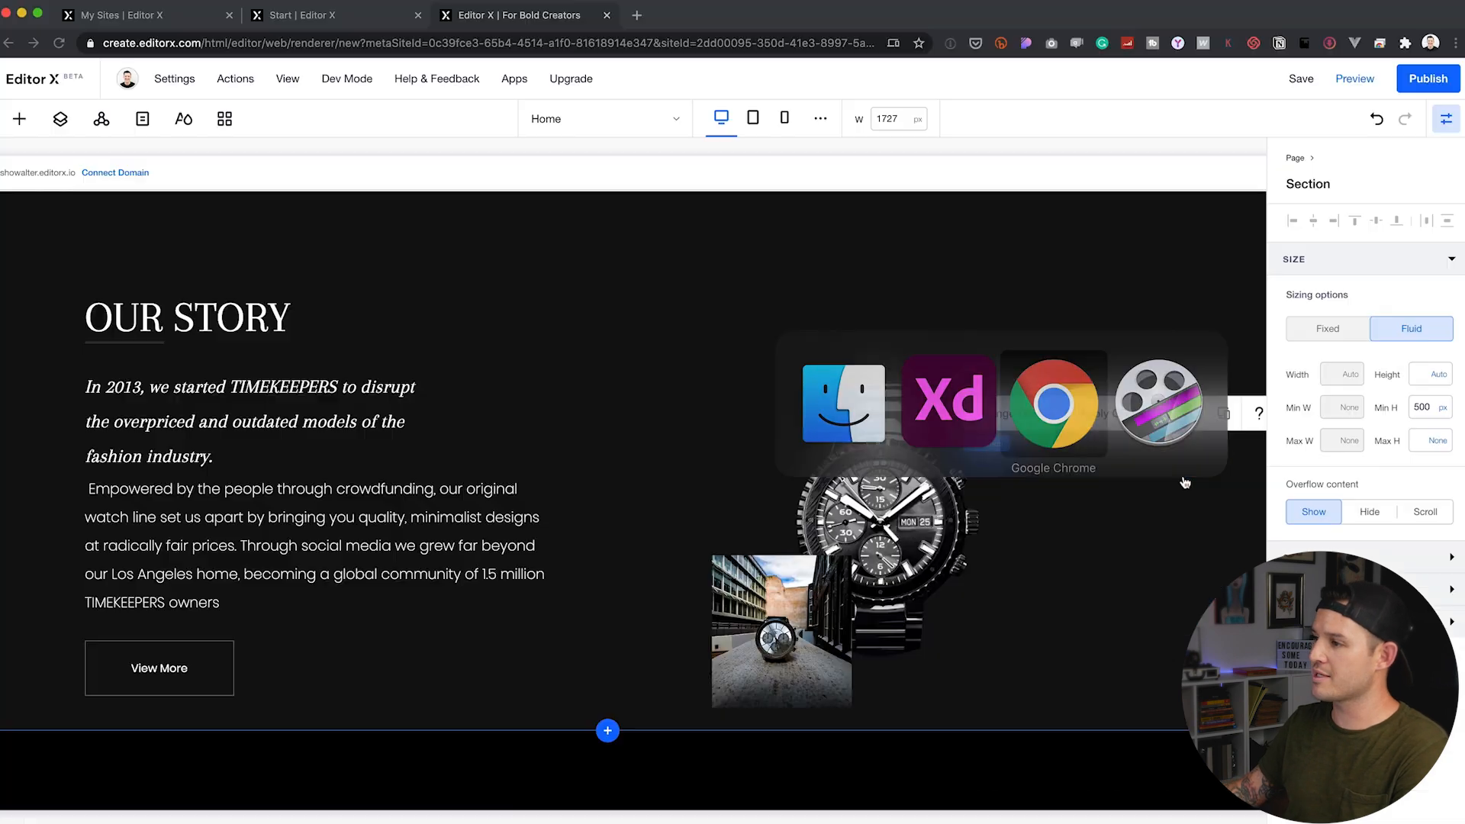
left_click(608, 731)
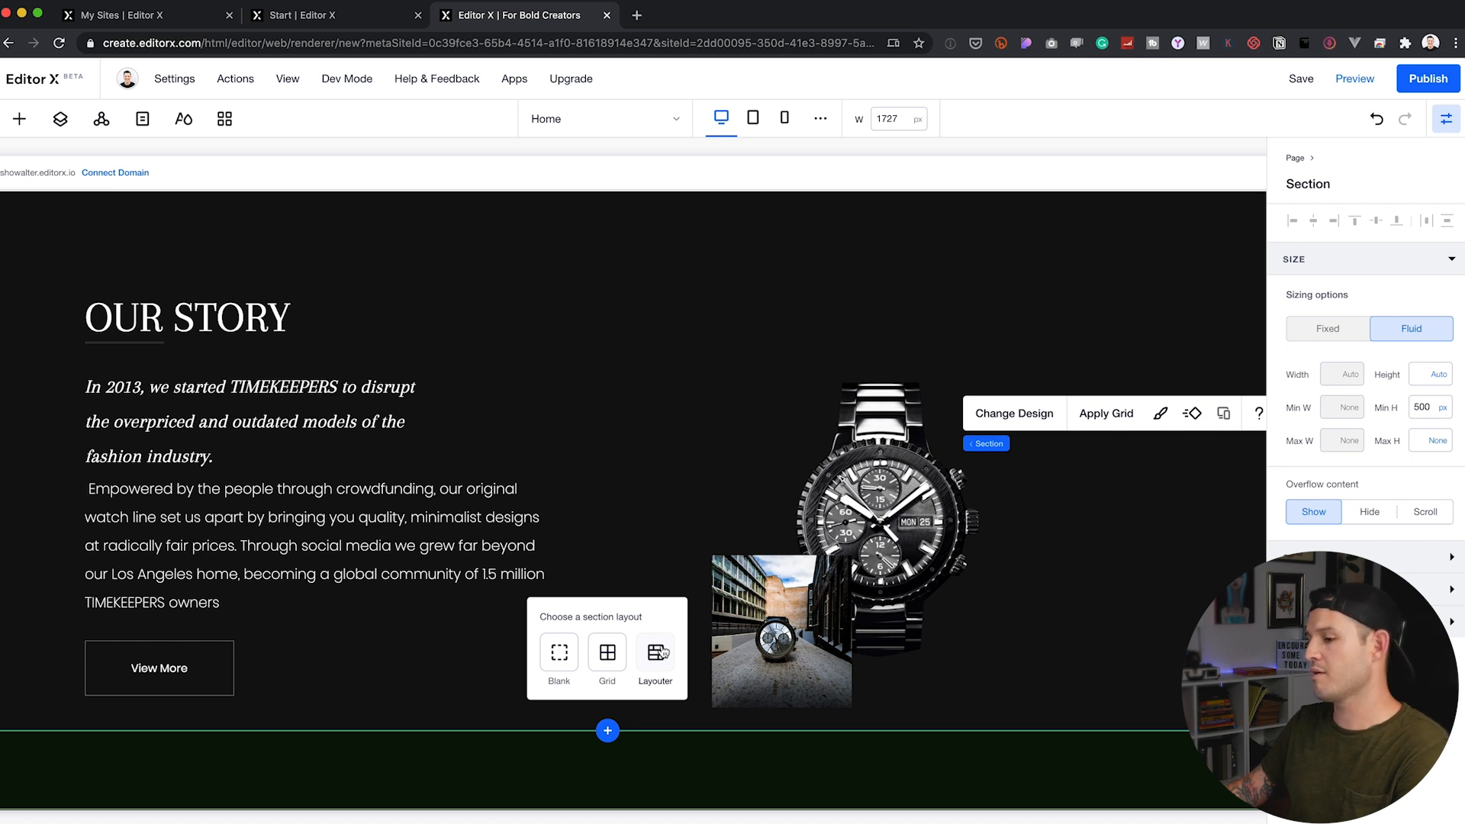
key("super+Tab")
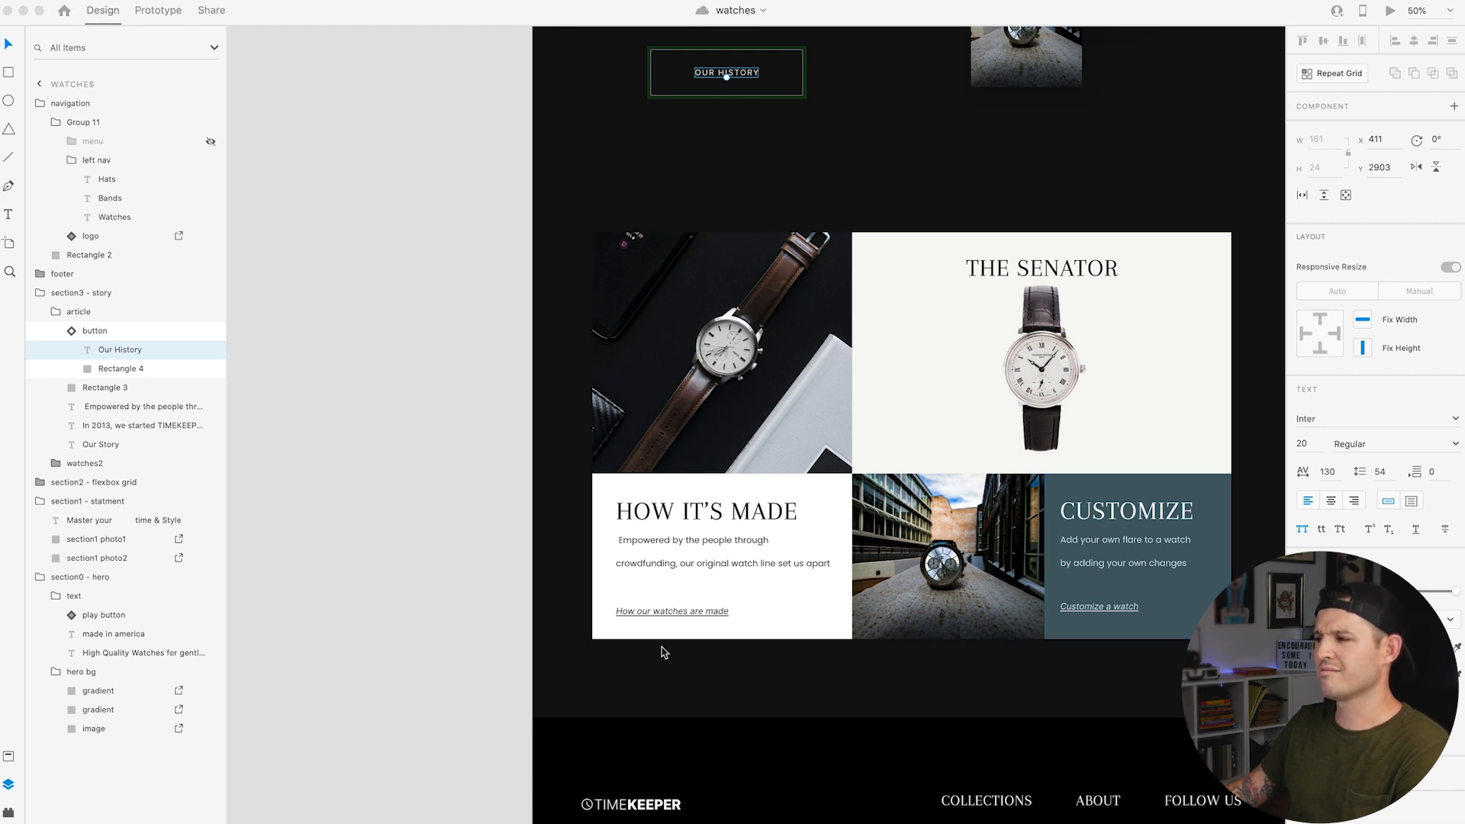
key("super+Tab")
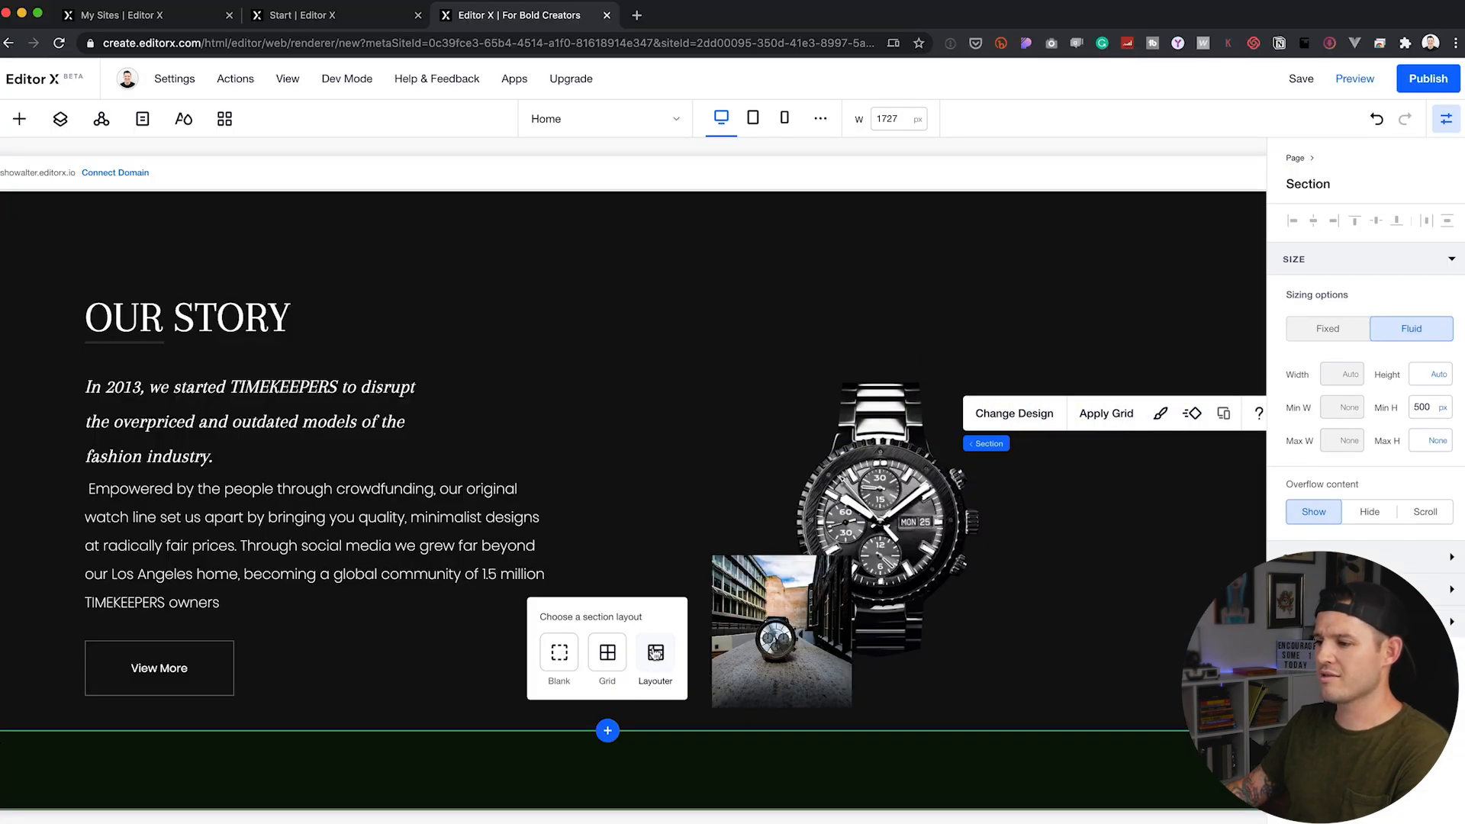
left_click(655, 653)
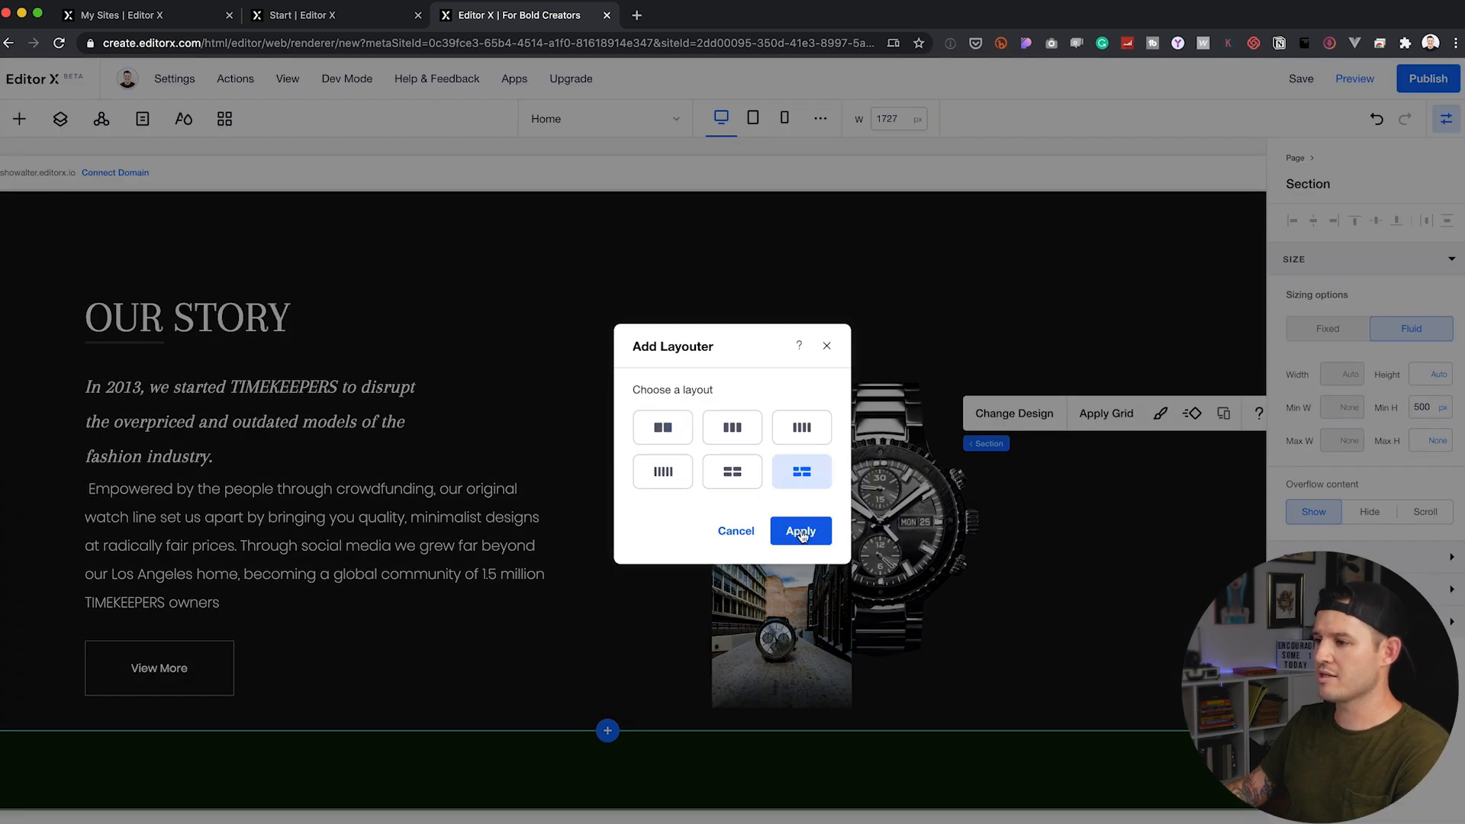
left_click(800, 533)
scroll(837, 641, "down", 5)
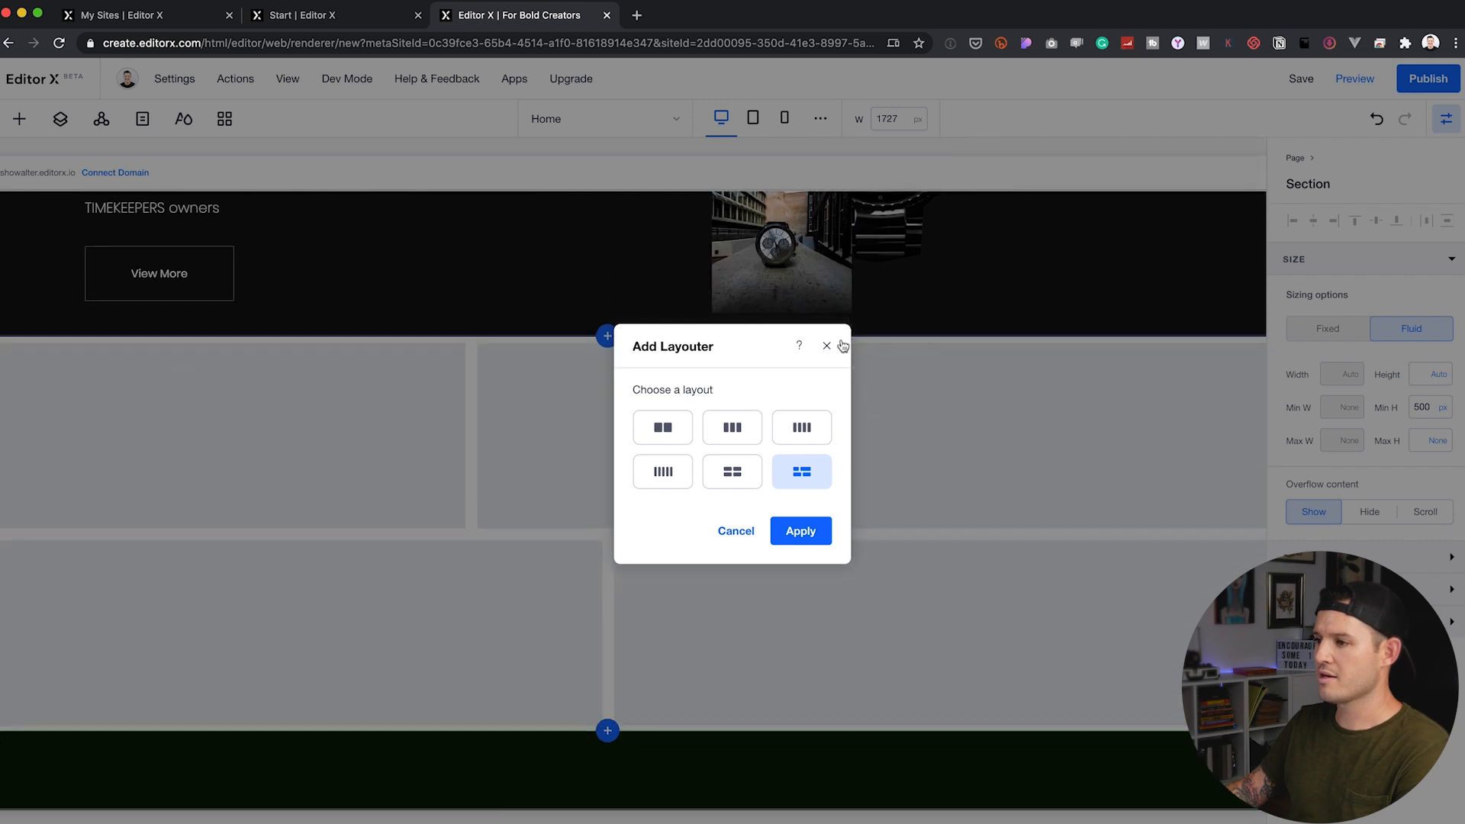
left_click(827, 345)
Step: Hide the inspector to show the full page width and select the new Layouter
key("super+Tab")
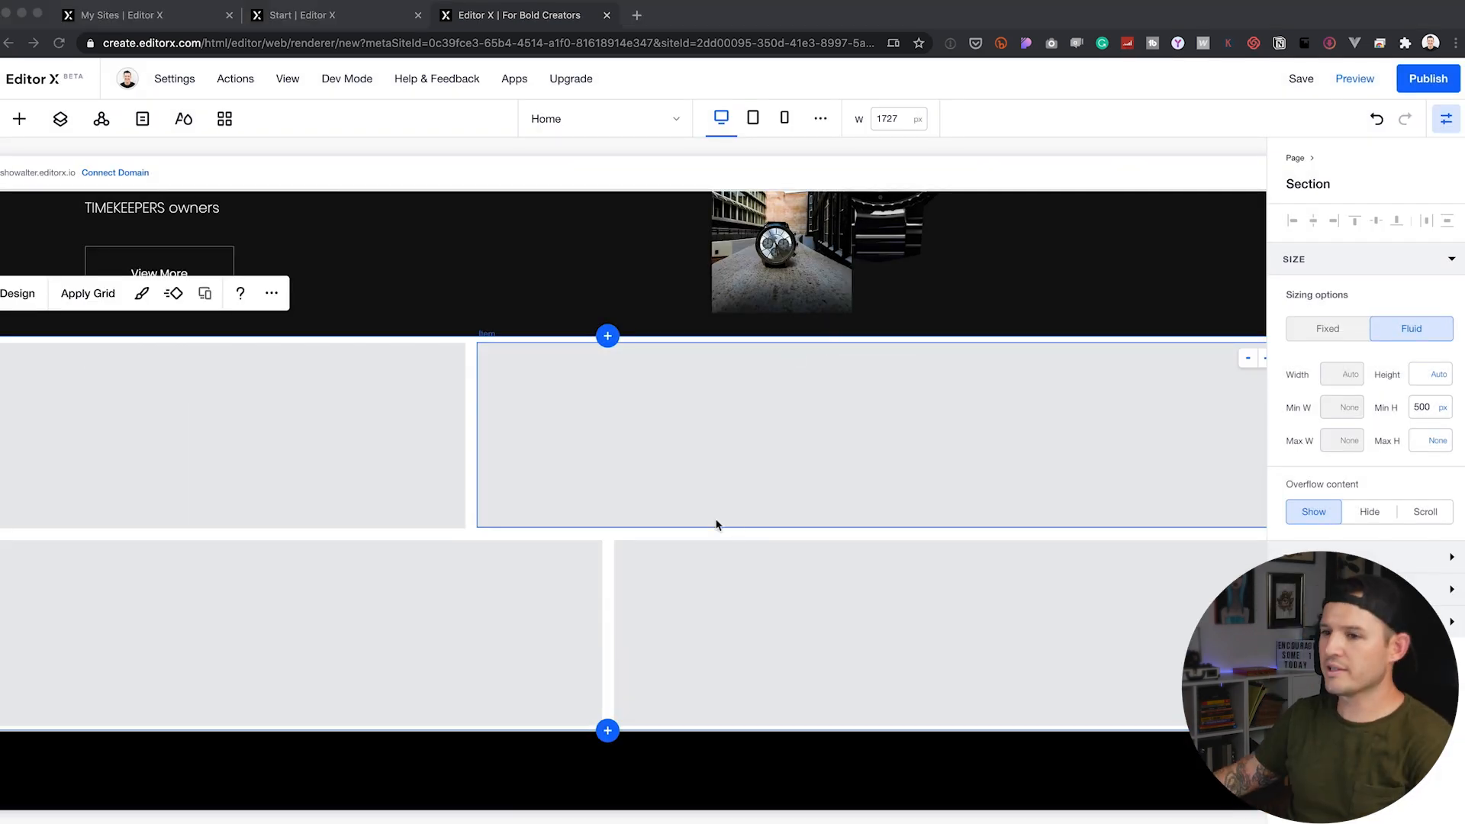
left_click(1436, 114)
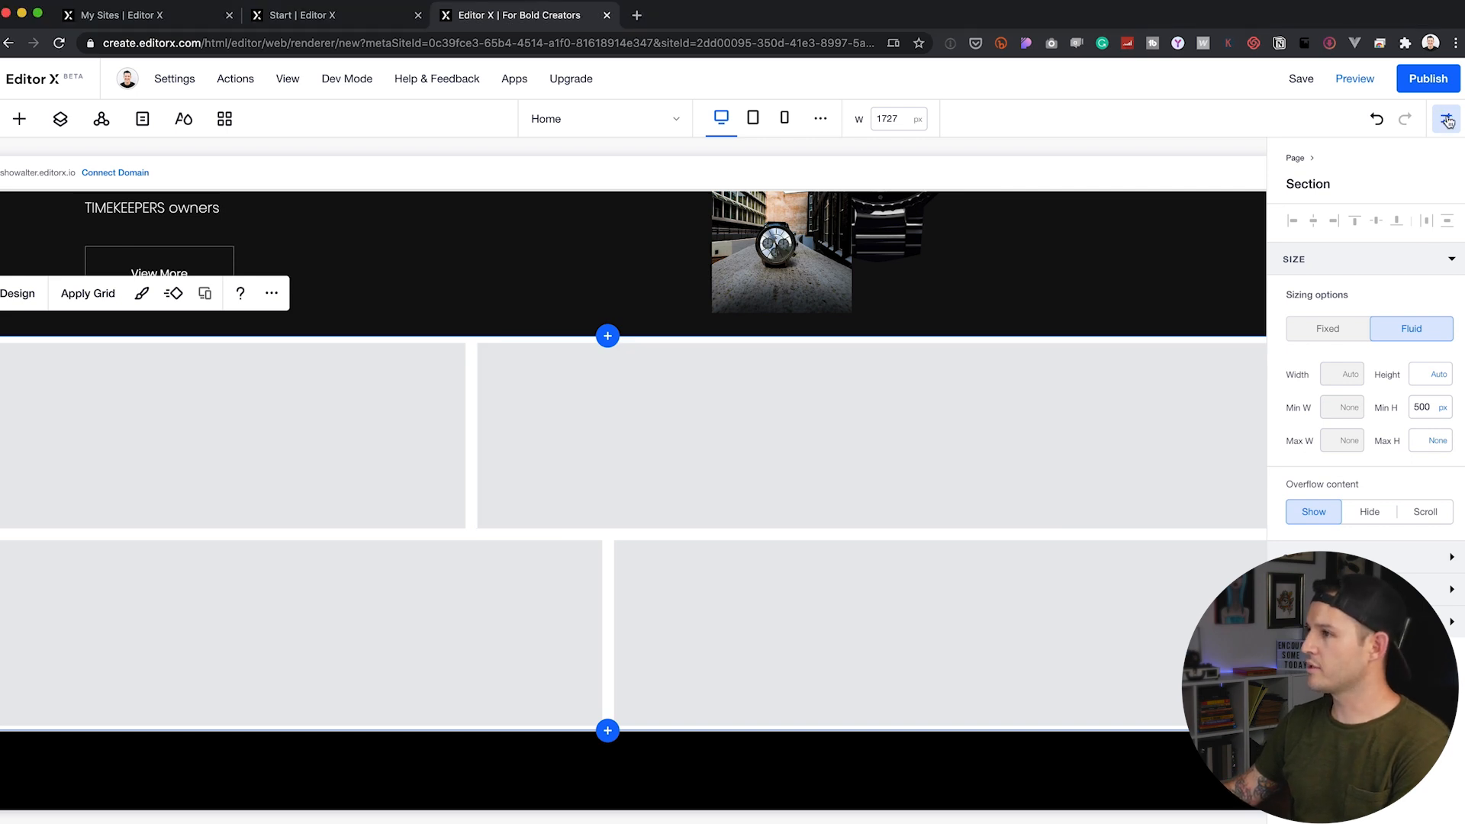
left_click(1436, 115)
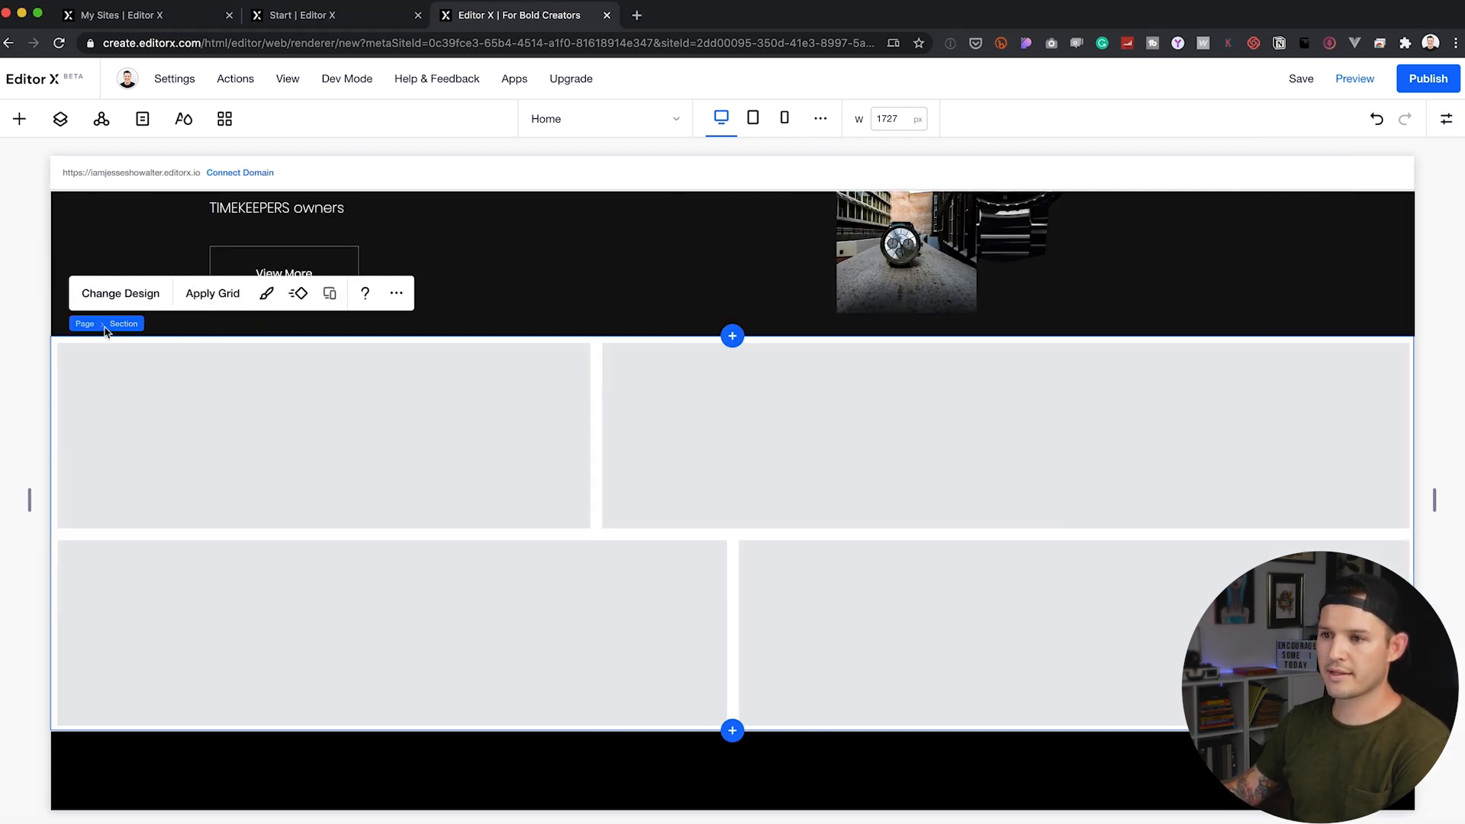
left_click(145, 366)
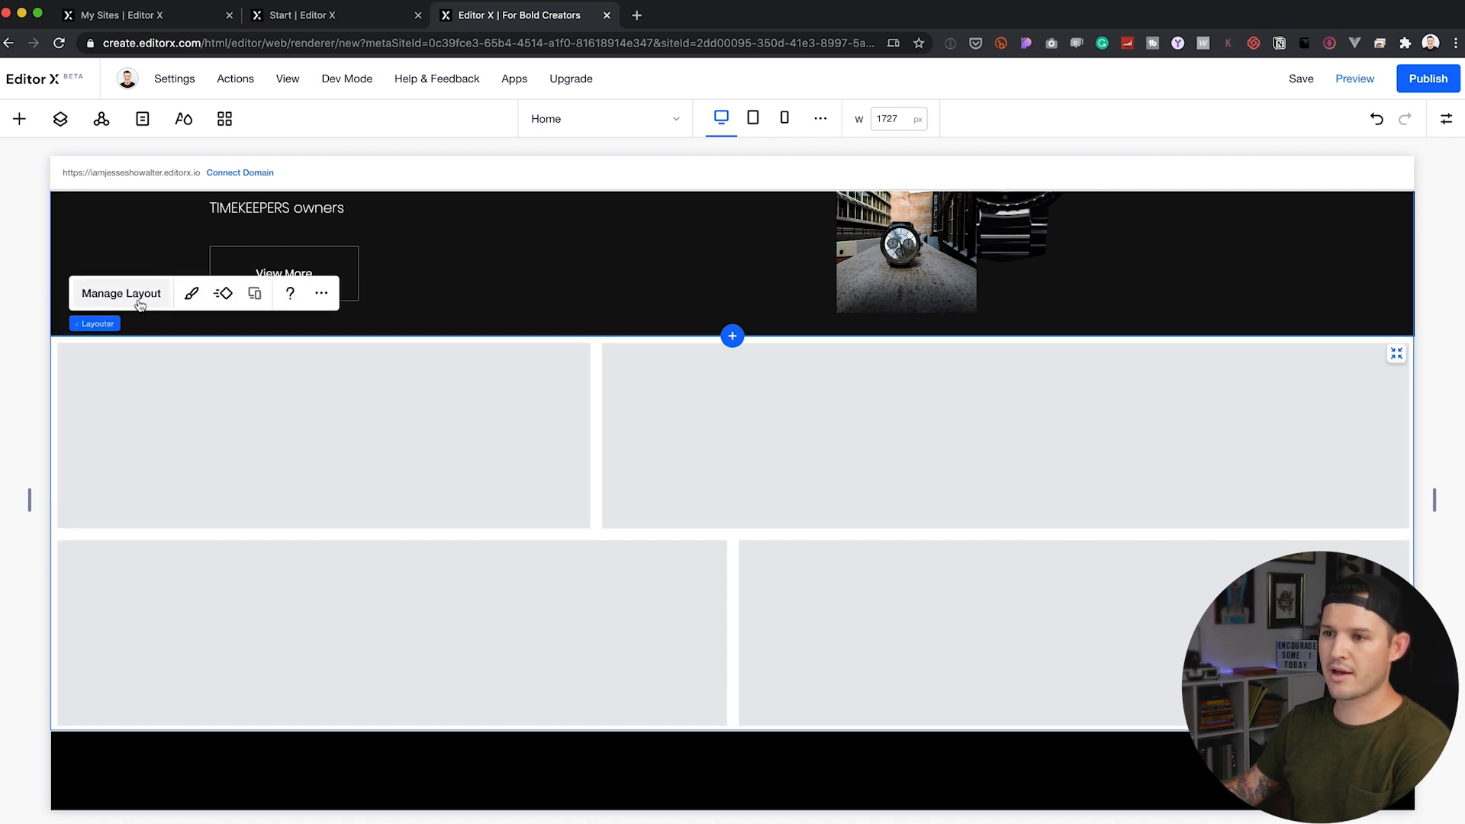
left_click(190, 294)
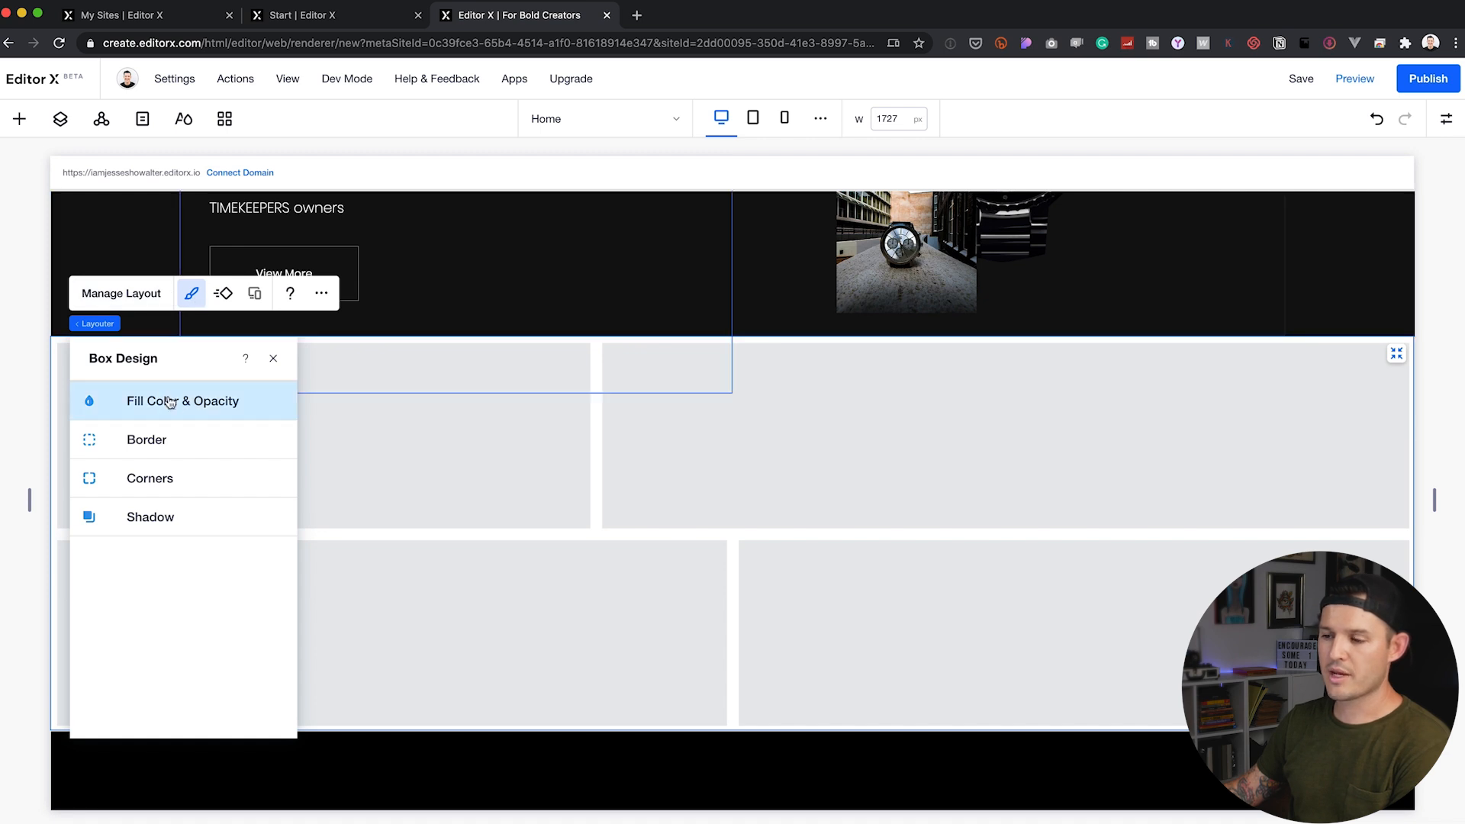
key("super+Tab")
key("super+Tab")
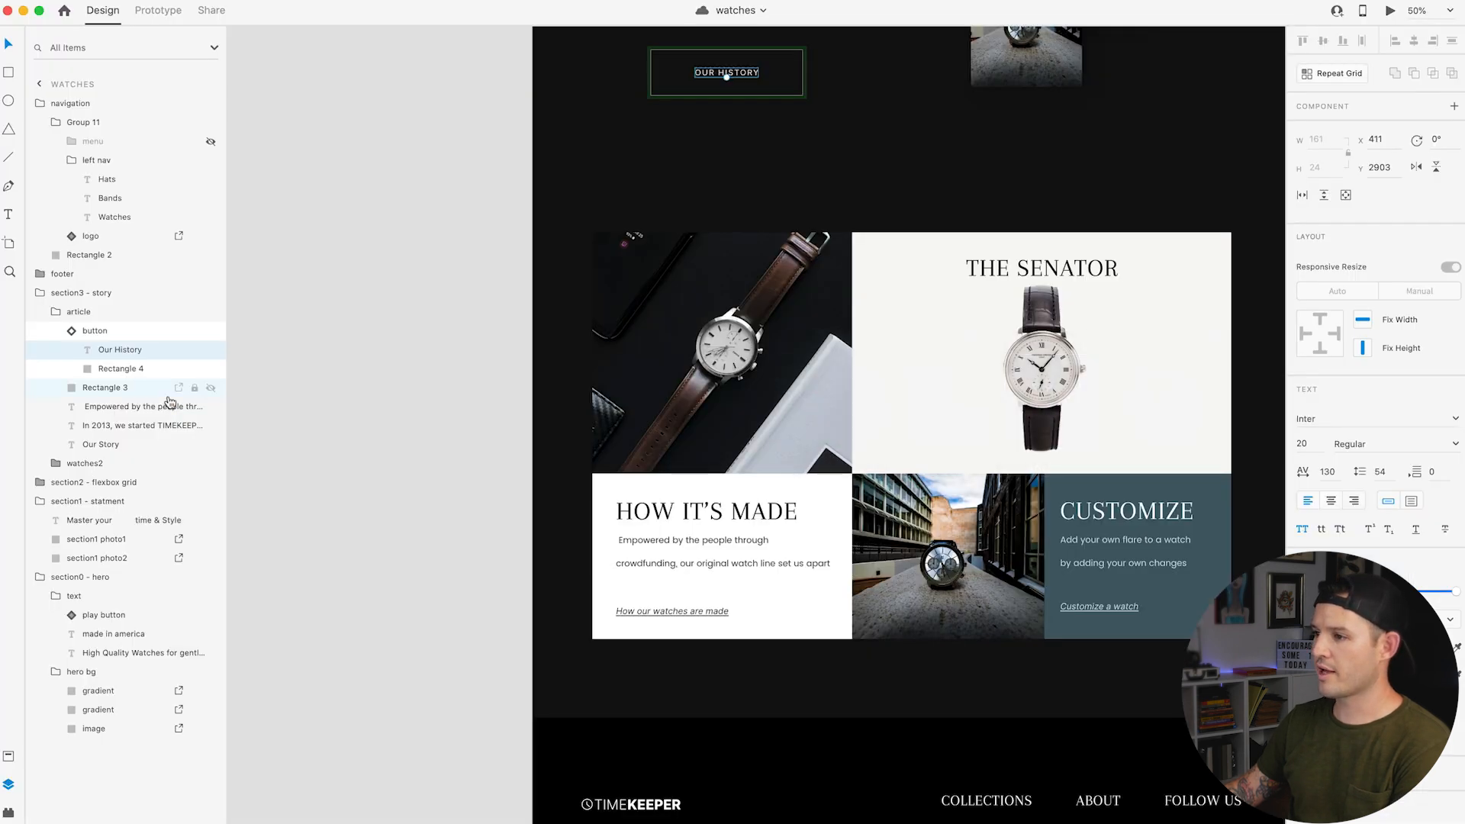
key("super+Tab")
left_click(170, 403)
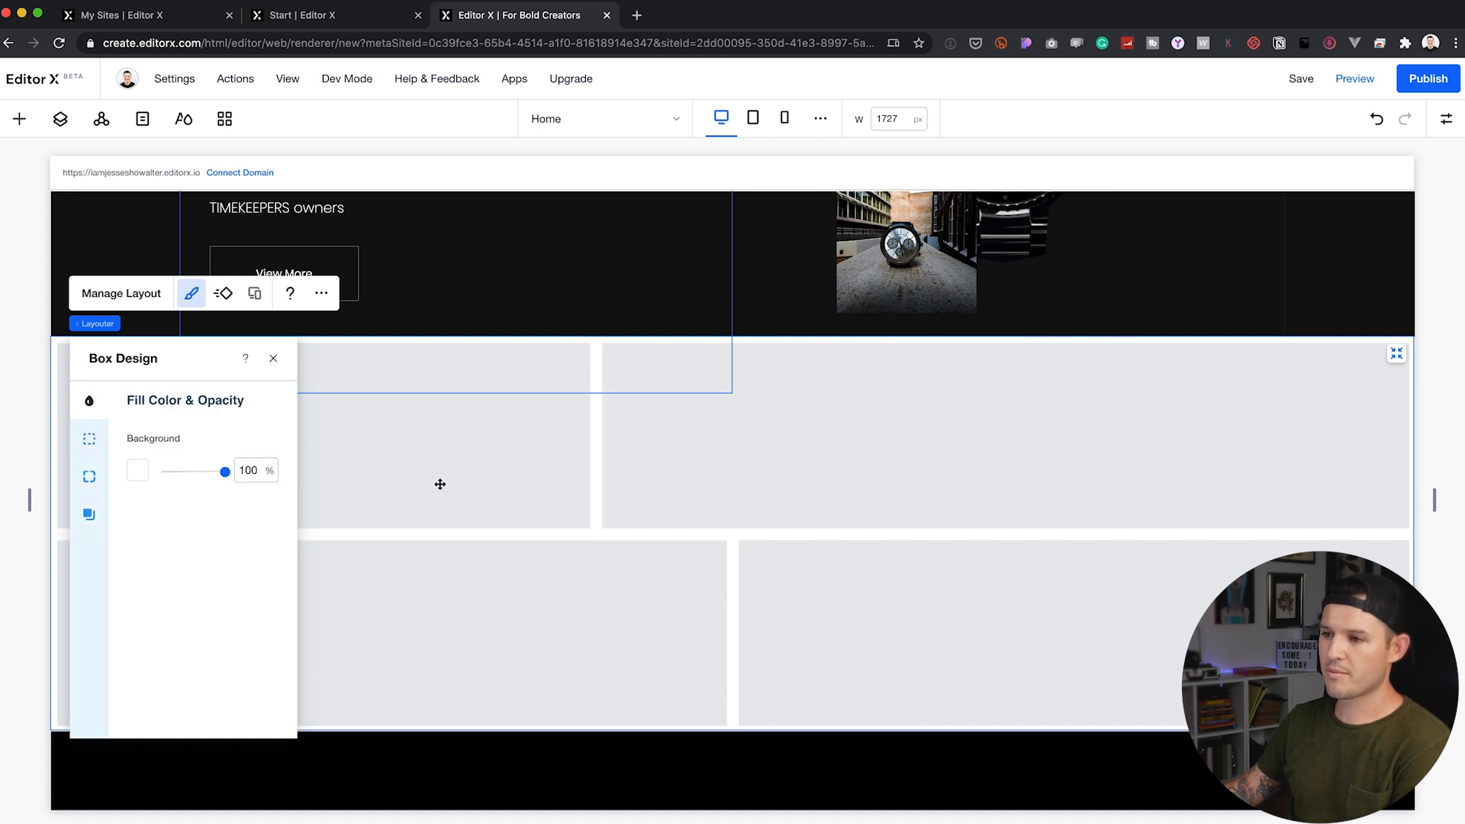
Step: Set the Layouter's horizontal and vertical item margins to 0 px
left_click(134, 296)
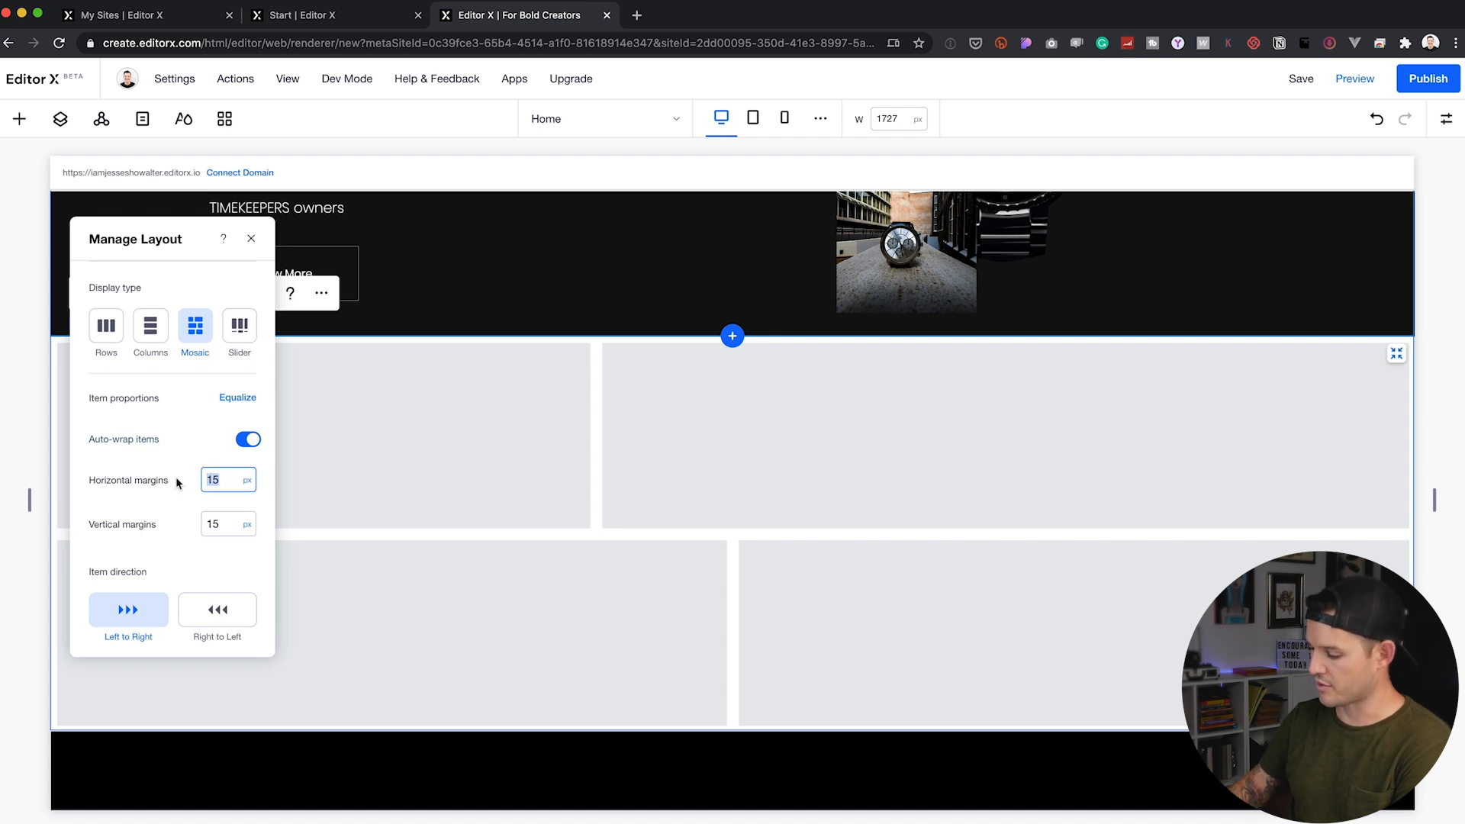
key("Tab")
type("0")
key("Tab")
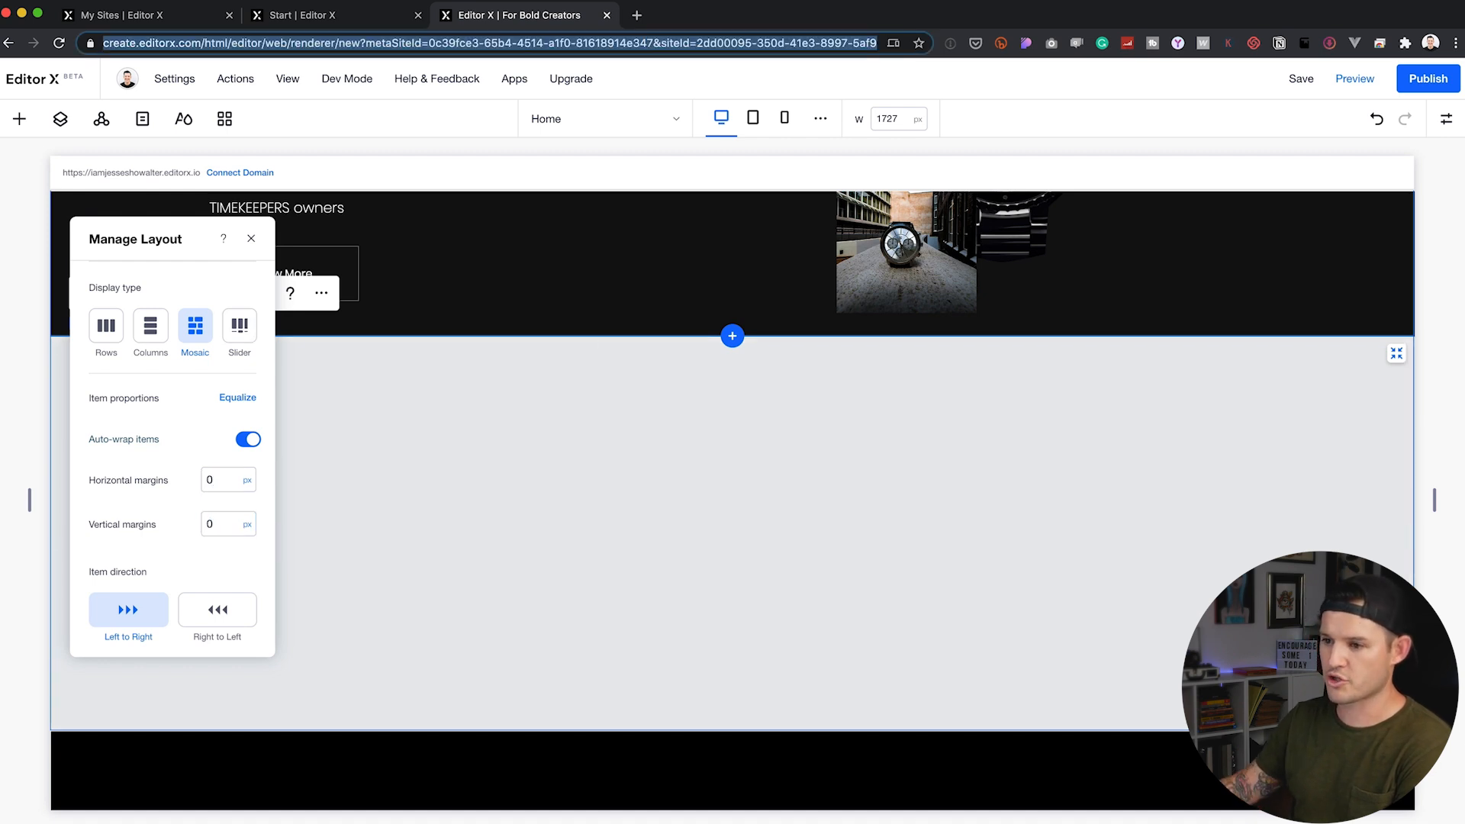
Step: Examine the extents of the individual items in both rows of the Layouter
left_click(442, 442)
left_click(953, 455)
left_click(256, 452)
left_click(286, 589)
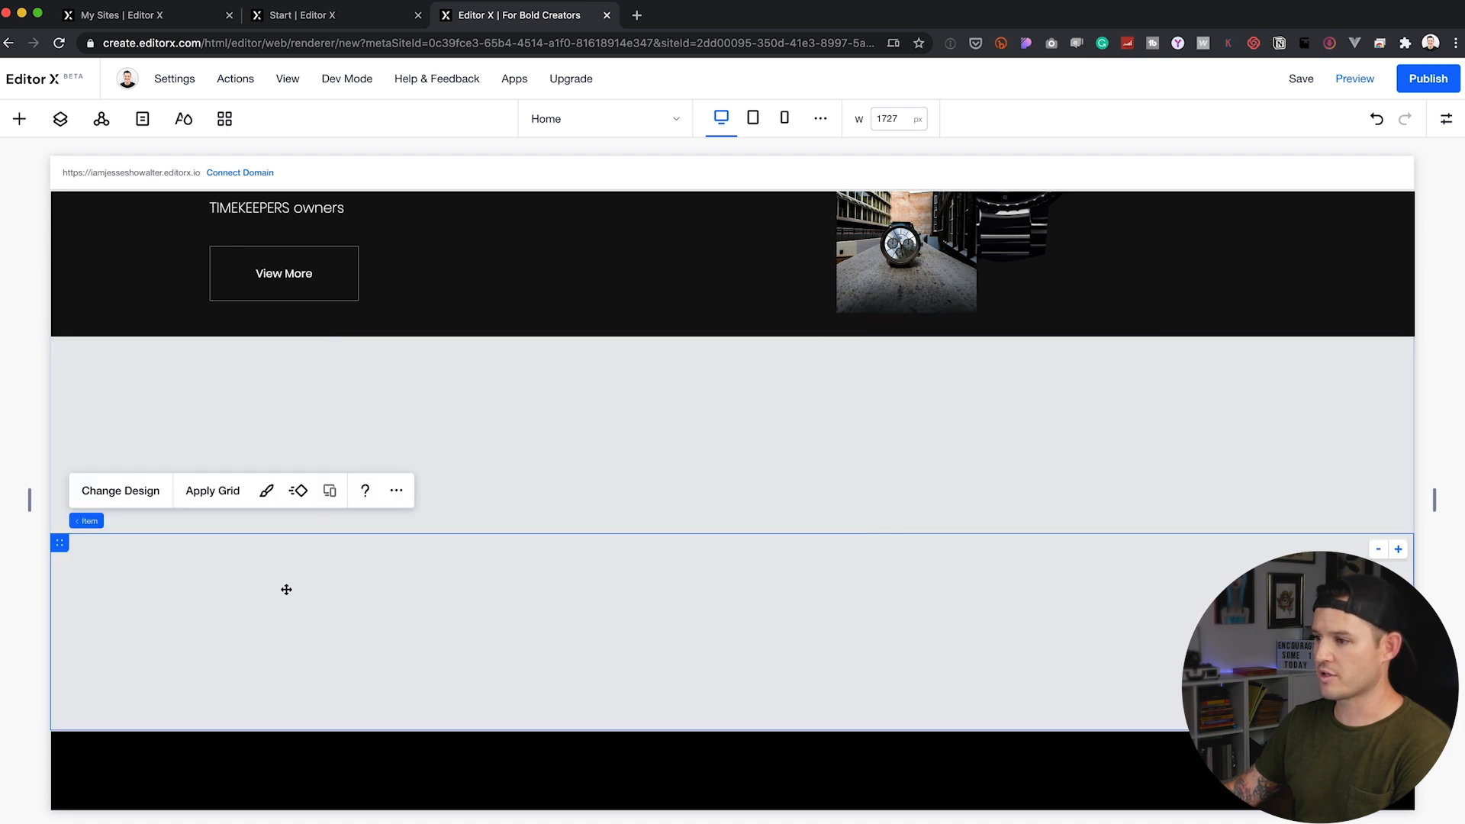
left_click(700, 481)
left_click(277, 441)
left_click(954, 489)
left_click(1022, 592)
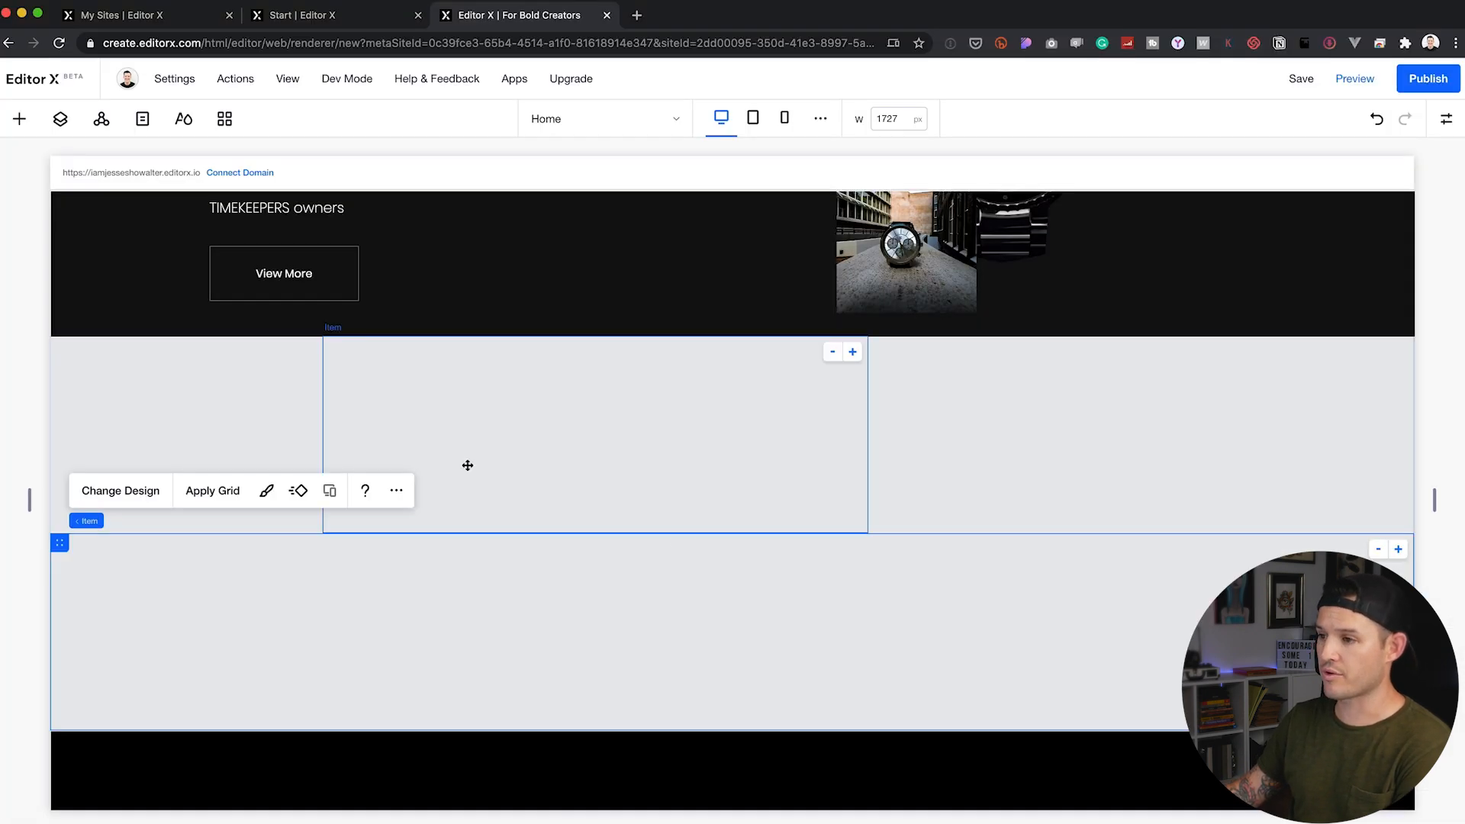
mouse_move(467, 465)
left_mouse_down()
mouse_move(1001, 435)
mouse_move(582, 573)
mouse_move(850, 598)
mouse_move(1191, 604)
mouse_move(461, 439)
left_mouse_up()
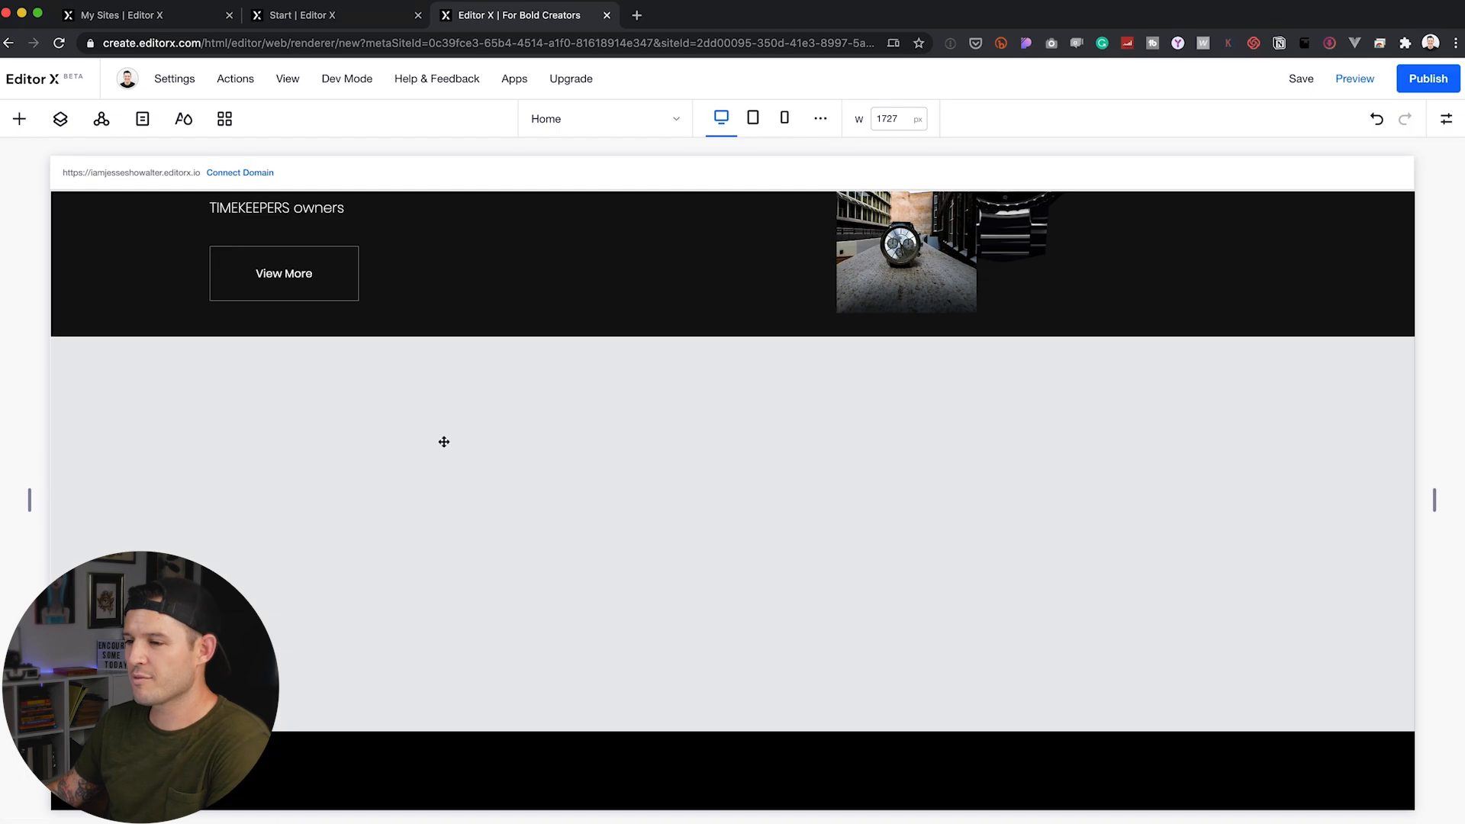
Step: Place the watchphoto9.jpg image from the site files in the Layouter's top-left item
left_click(334, 433)
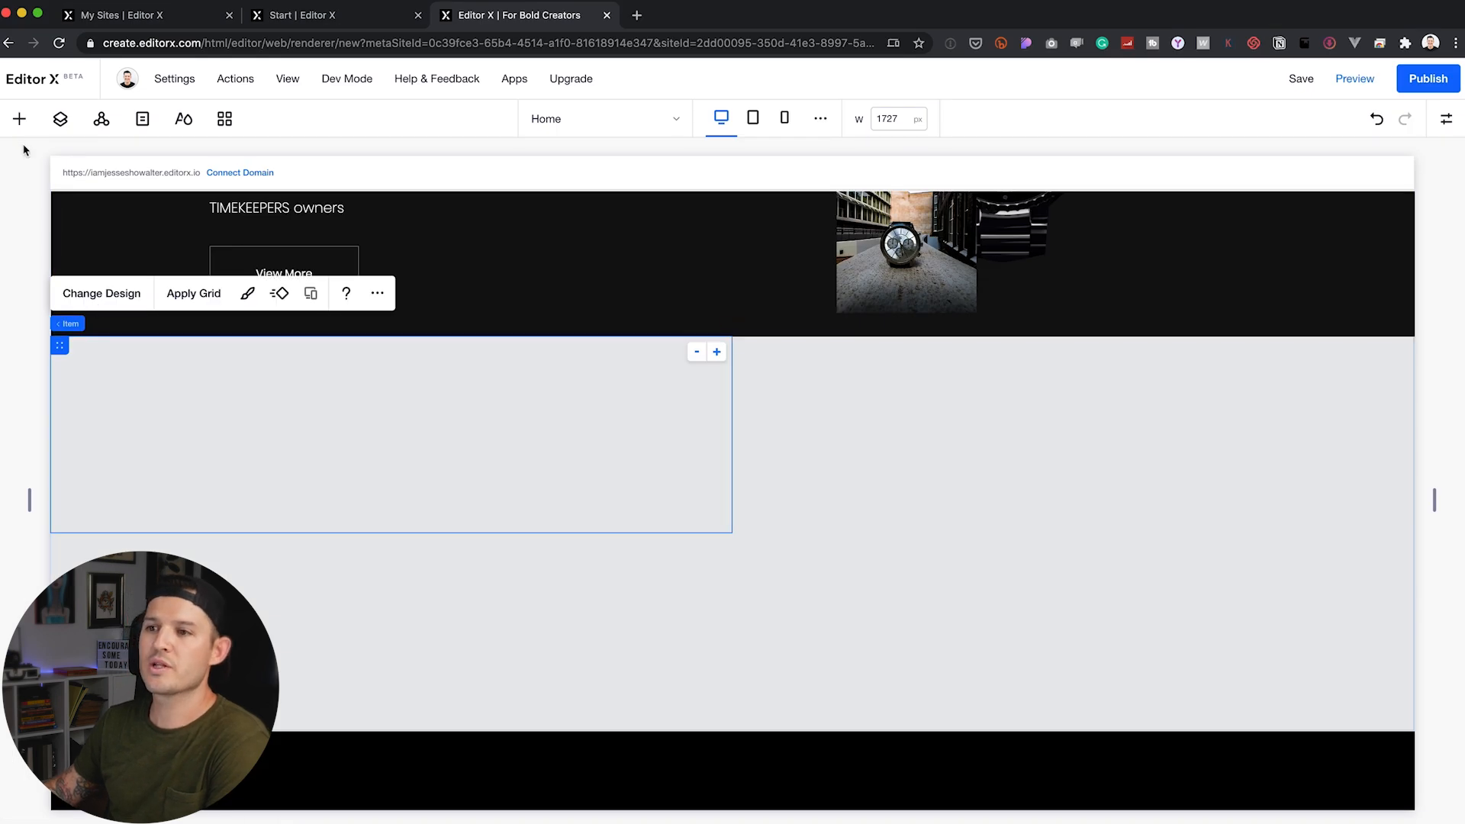
left_click(19, 120)
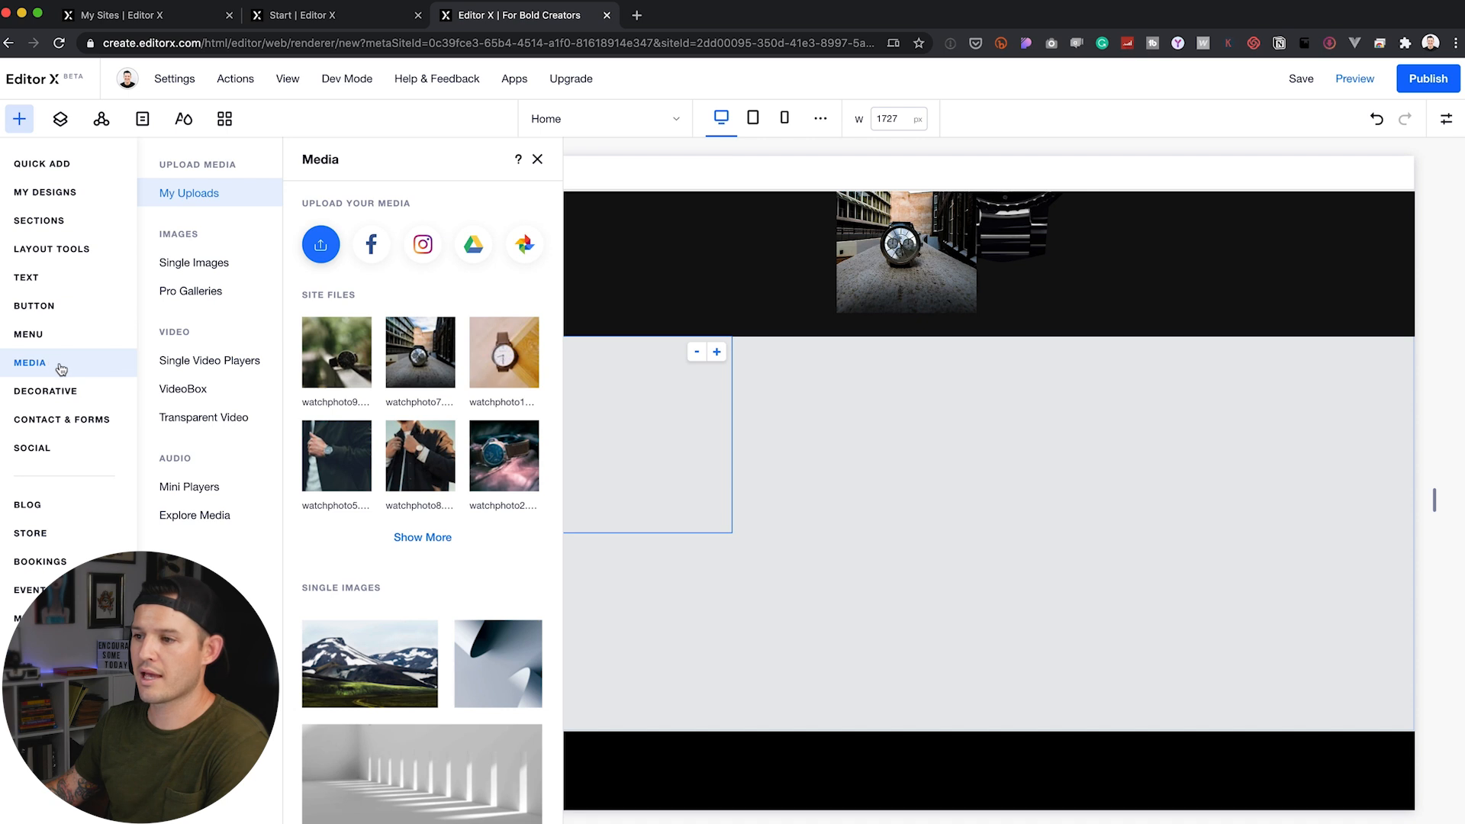
left_click_drag(371, 379, 614, 416)
left_click_drag(483, 420, 297, 395)
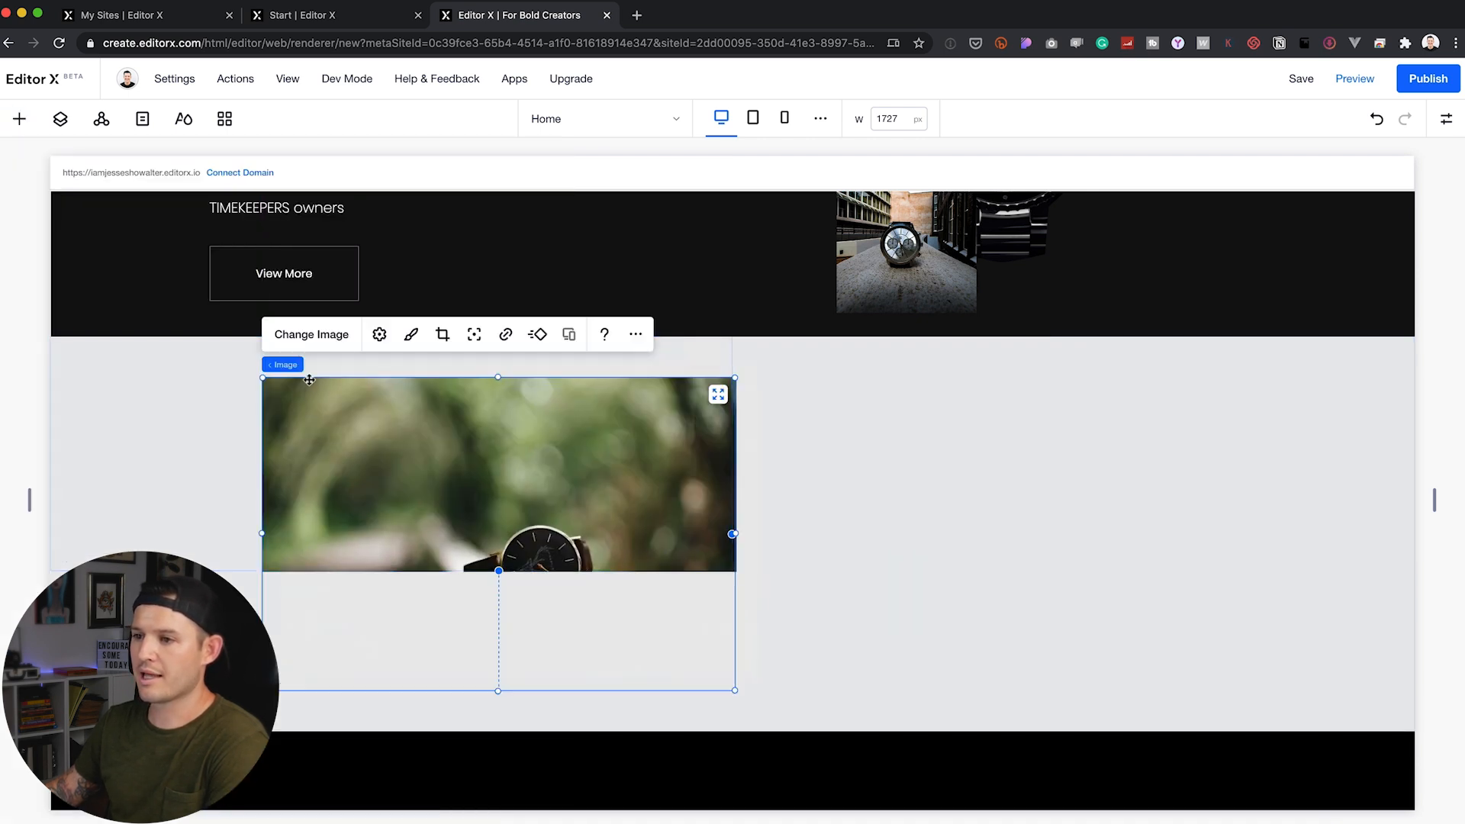
Step: Replace the placed photo with watchphoto6.jpg and stretch it to fill the top-left item
left_click(310, 347)
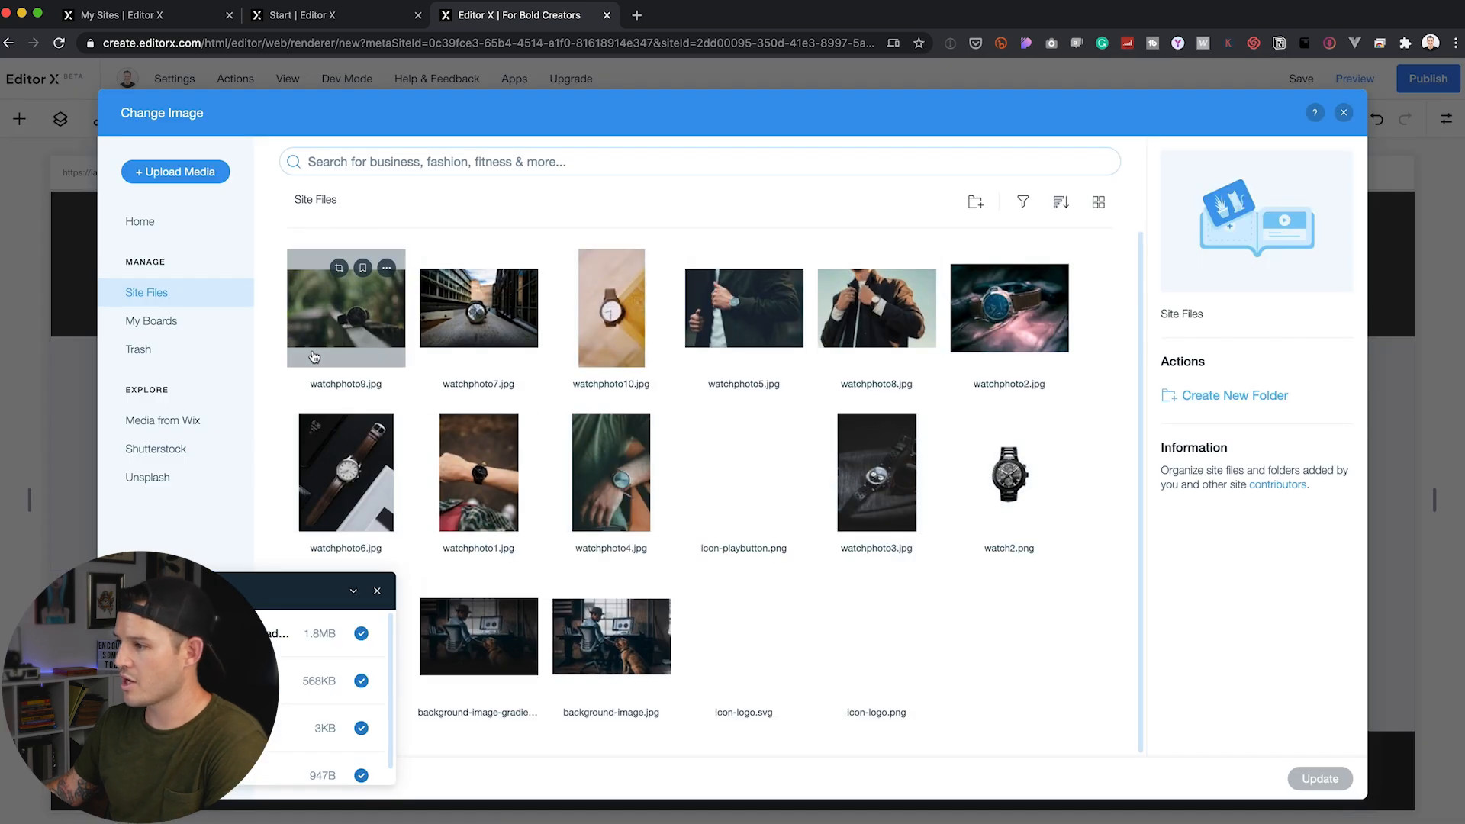
left_click(345, 471)
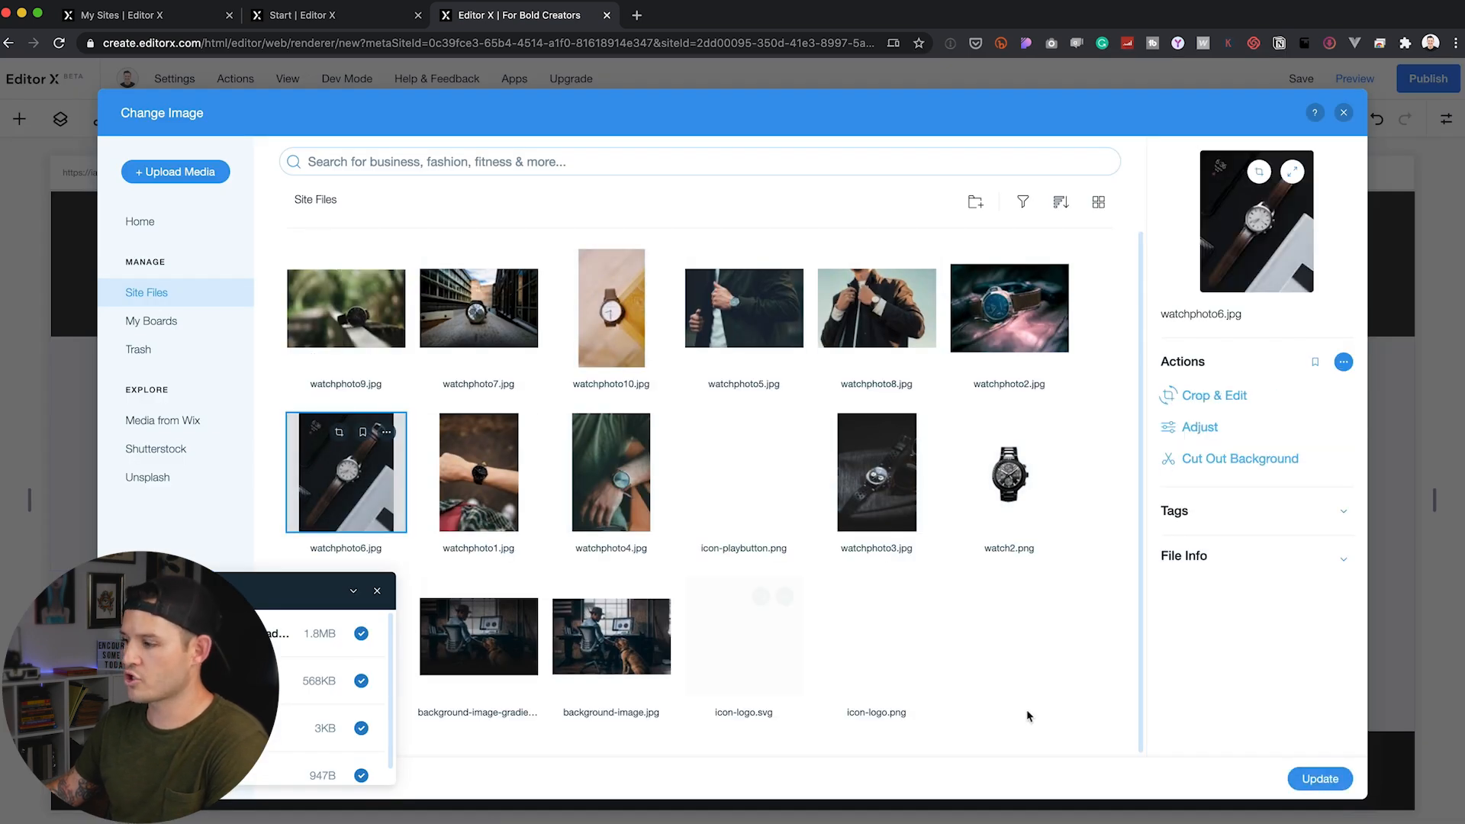
left_click(1321, 779)
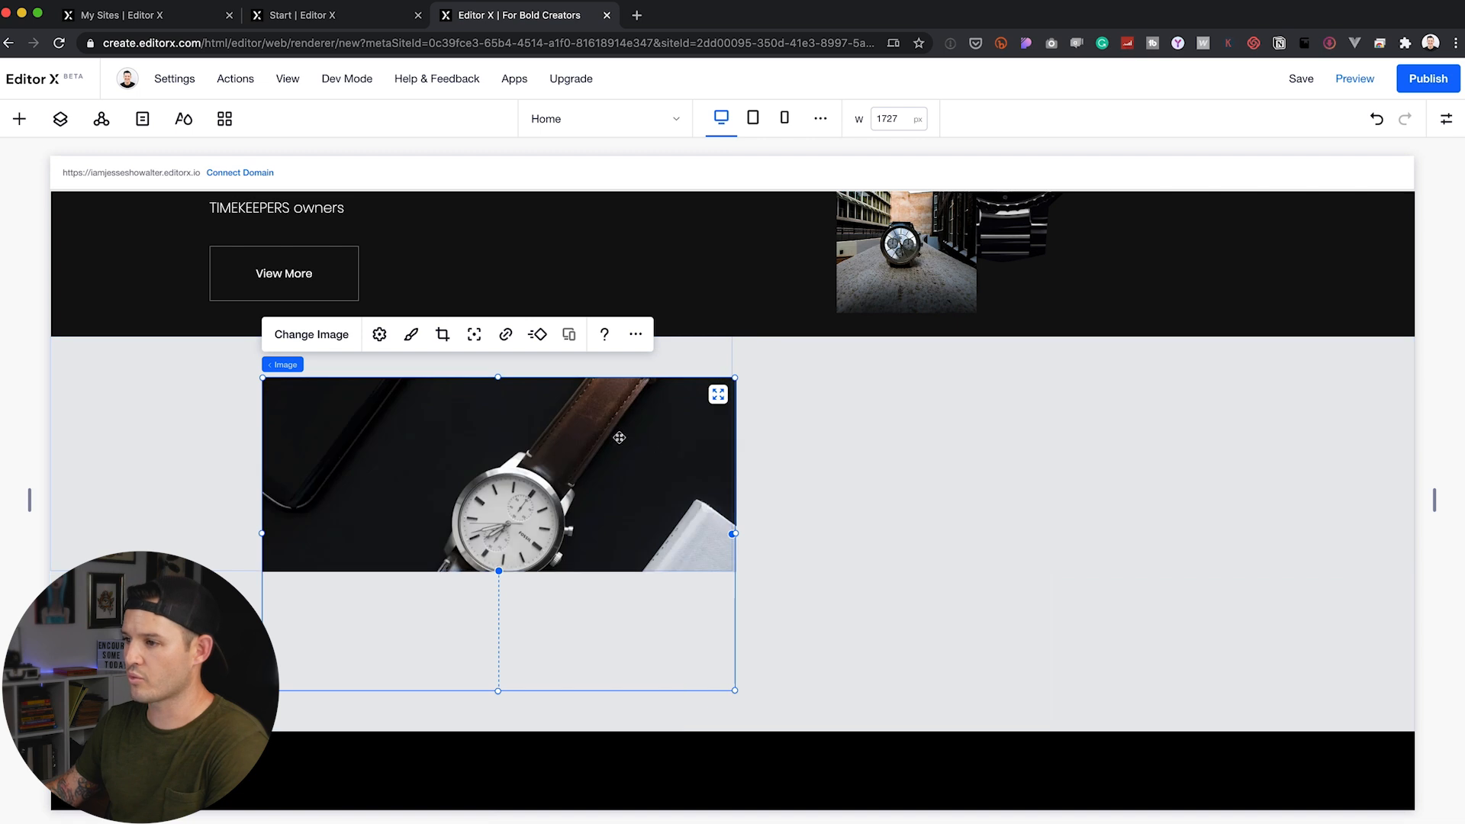
left_click_drag(618, 438, 552, 433)
left_click(650, 392)
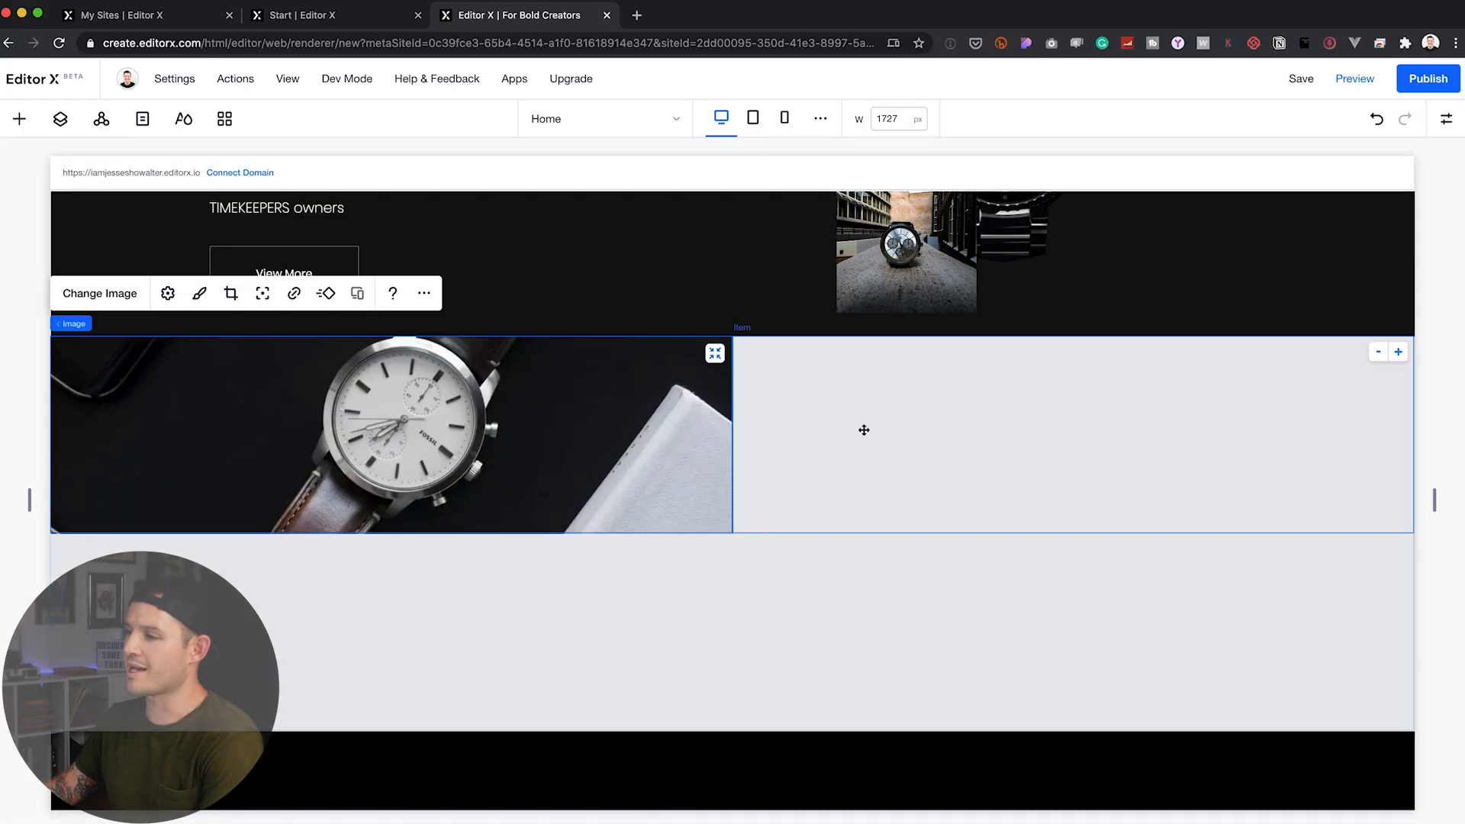
Step: Give the Layouter's top-right item a white background and place watch1.png inside it
left_click(864, 430)
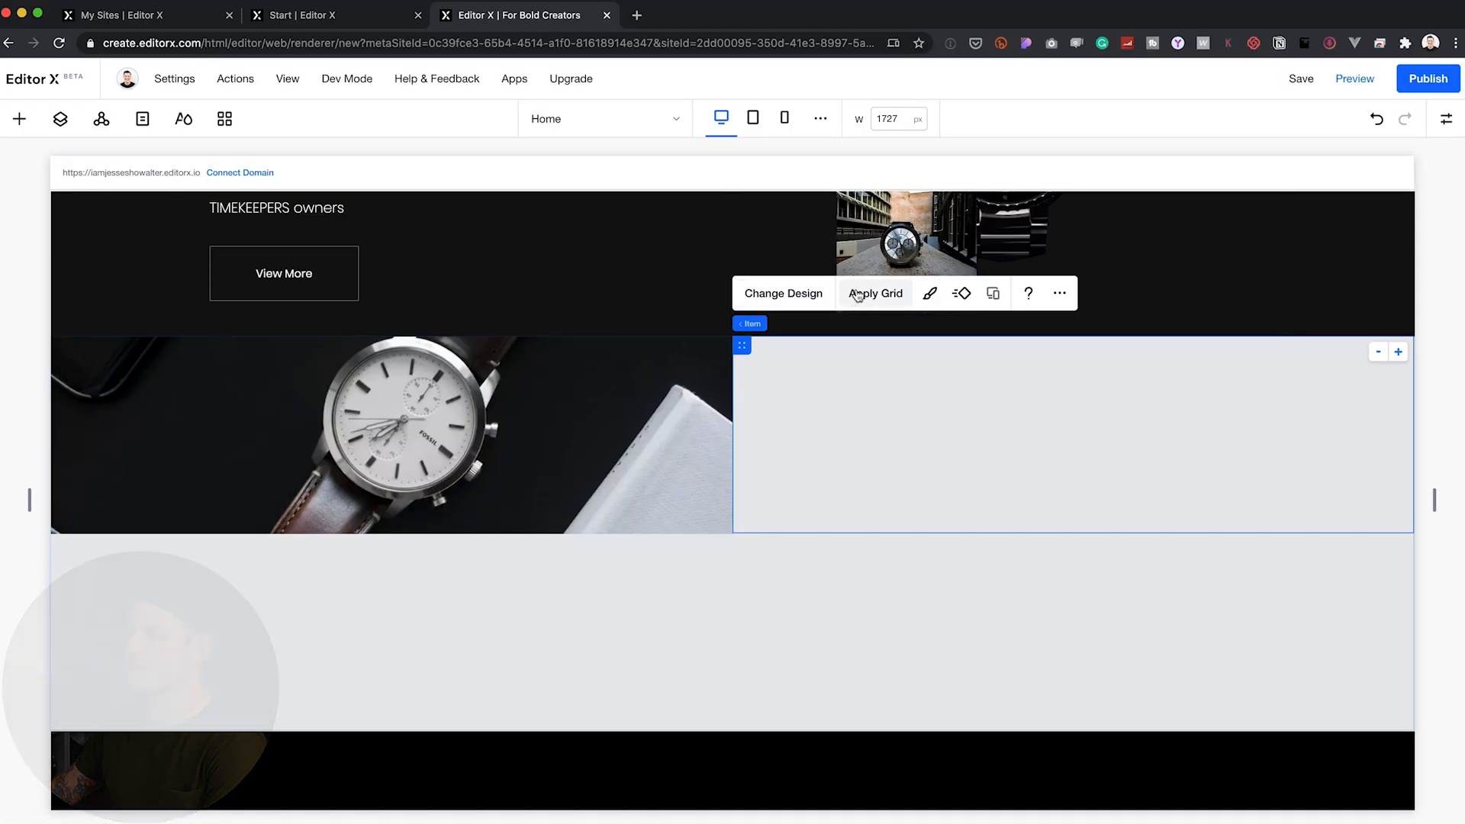
left_click(929, 294)
left_click(688, 359)
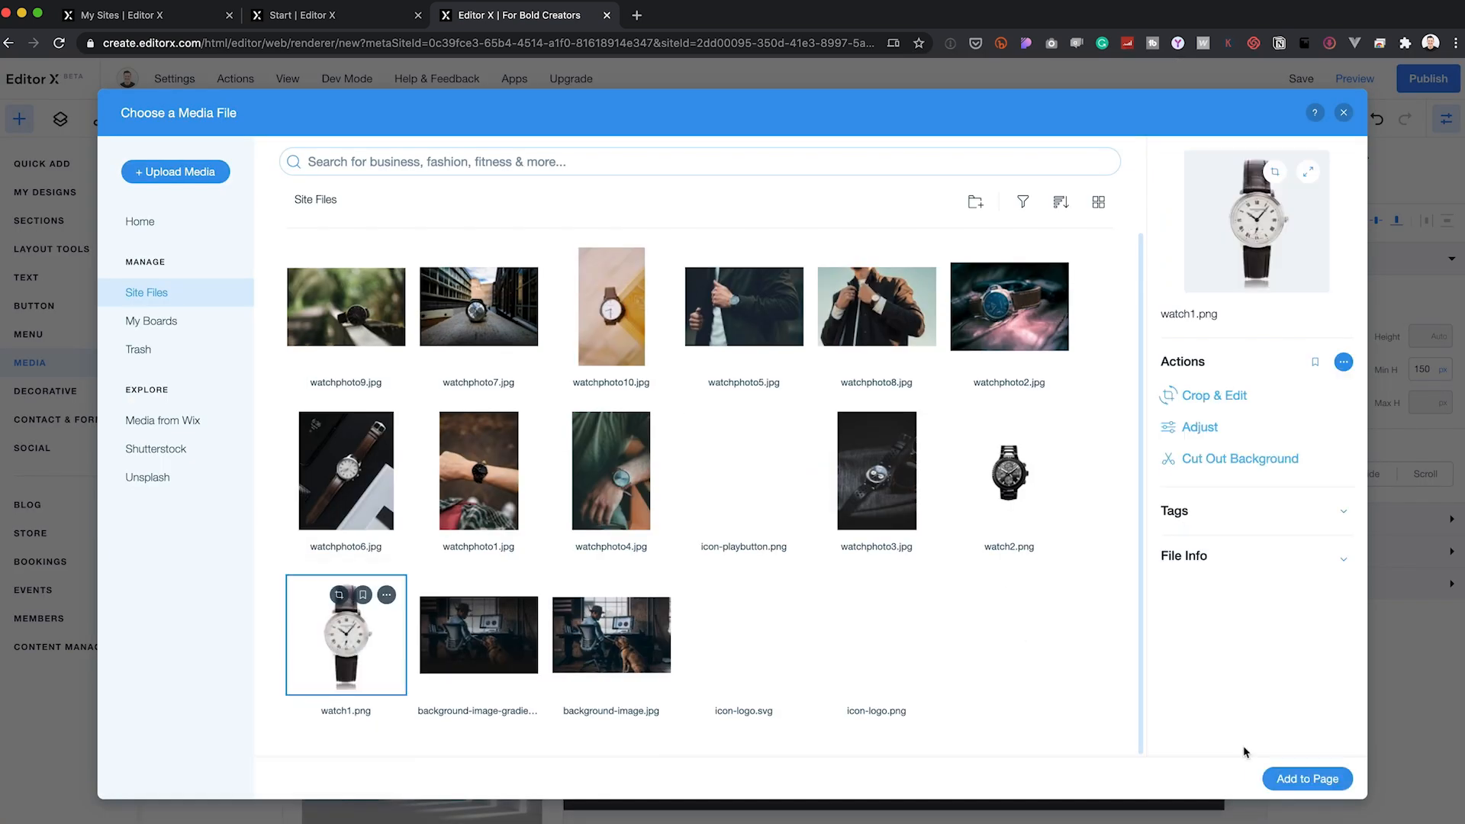
left_click(1307, 772)
left_click_drag(847, 478, 950, 540)
Step: Position the "The Senator" heading above the watch image and stack the two together
scroll(915, 496, "down", 2)
left_click(896, 294)
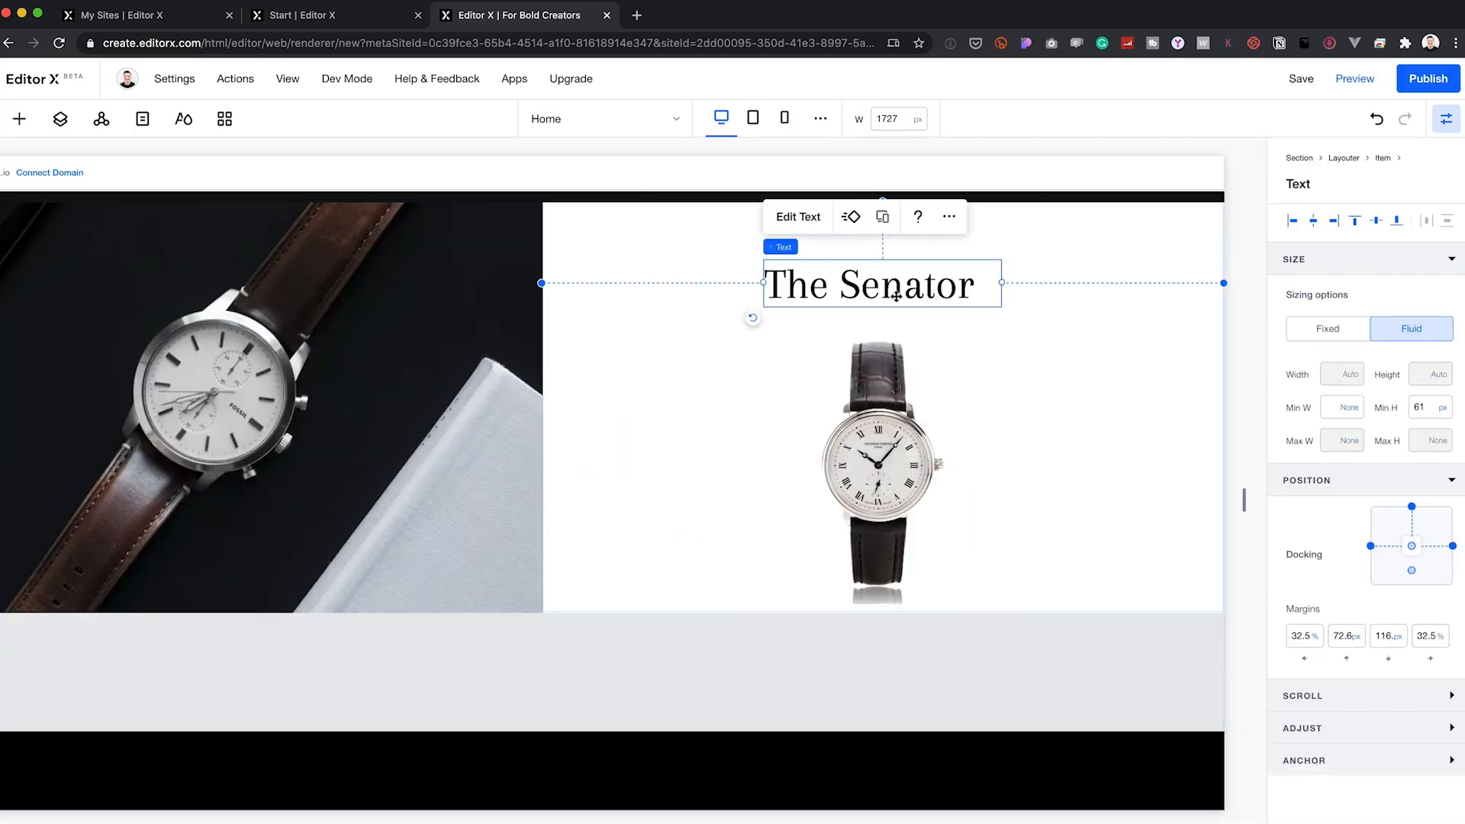
left_click_drag(896, 294, 893, 307)
left_click(877, 457, "shift")
left_click(895, 308, "shift")
left_click(757, 231)
left_click(811, 308)
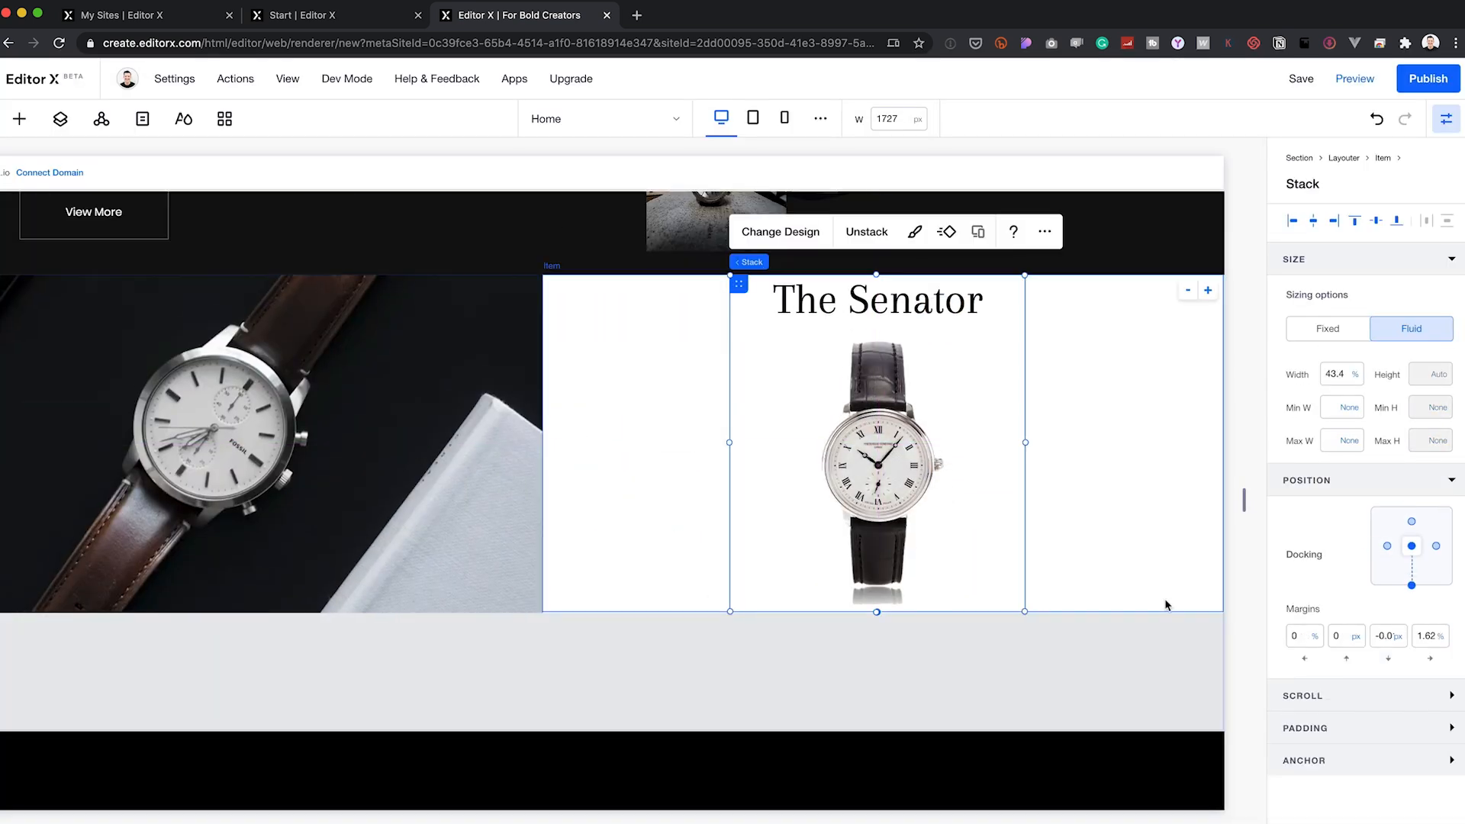
Step: Set the top and bottom padding of the "The Senator" stack to 50 px
left_click(1366, 729)
left_click(1340, 756)
type("50")
left_click(1385, 755)
type("50")
key("Tab")
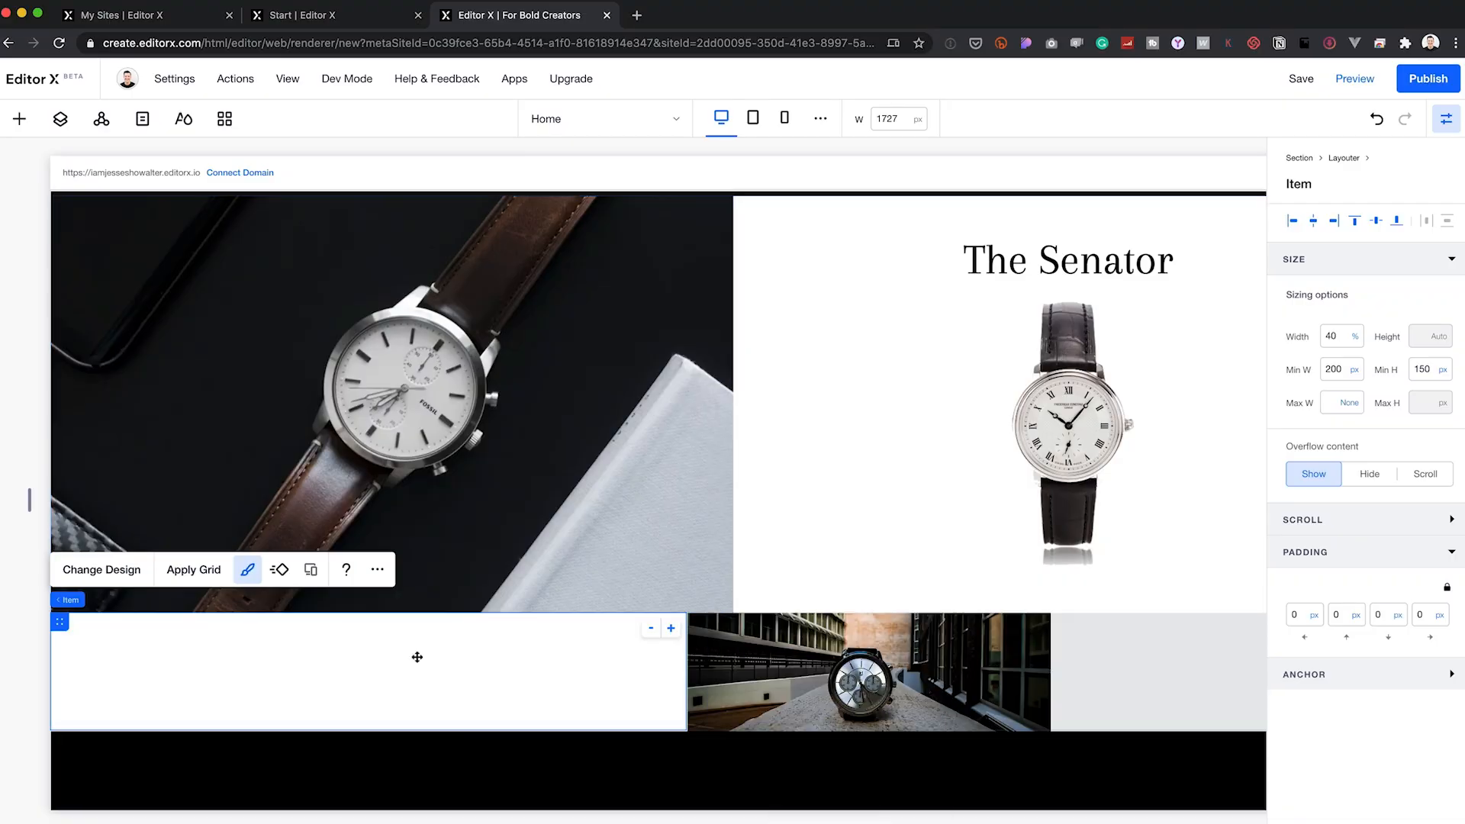
Step: Title the bottom-left item "How it's made" and give its text stack 50 px of top and bottom padding
double_click(162, 656)
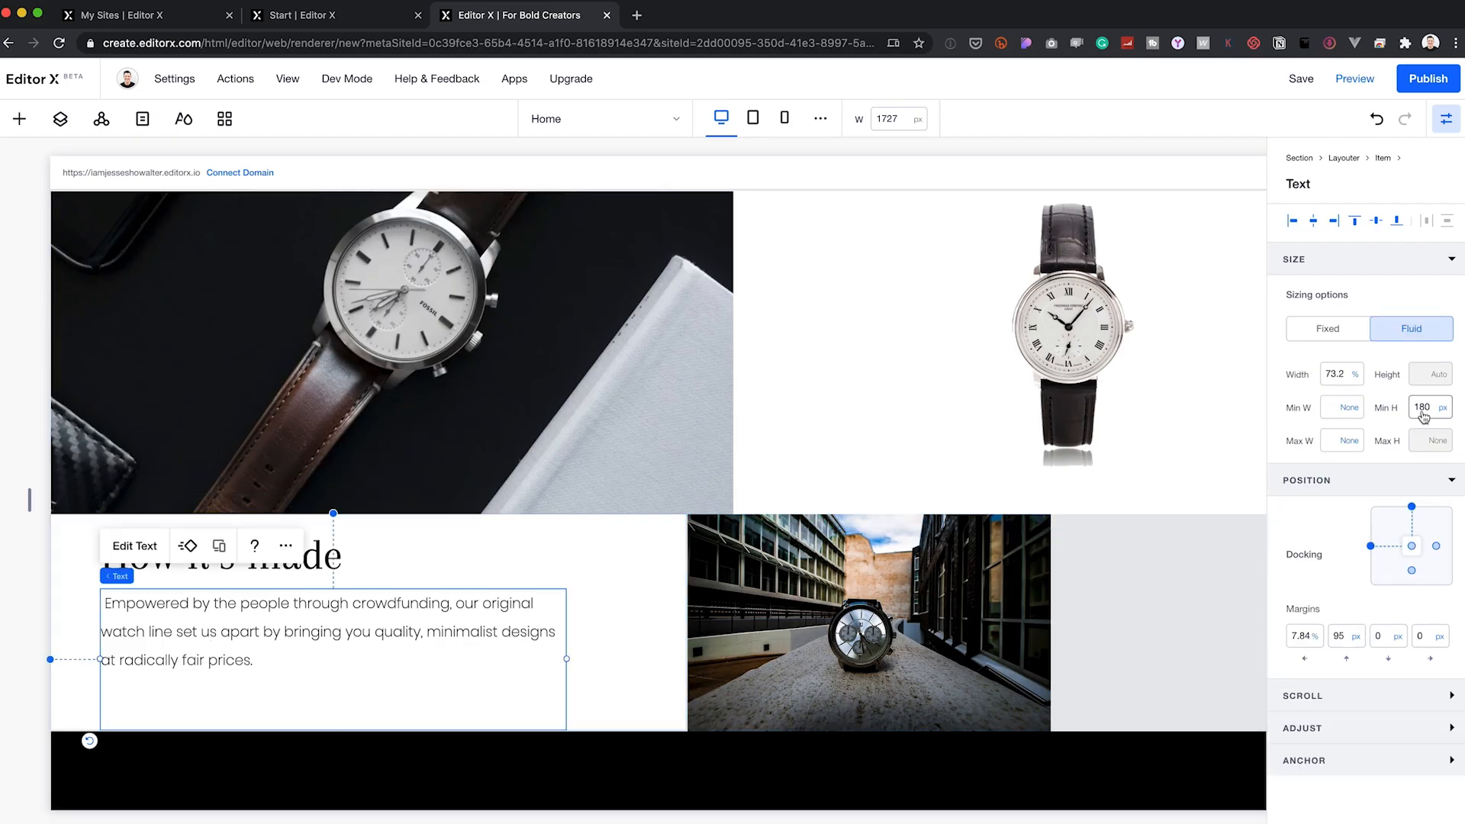
key("Tab")
type("50")
key("Tab")
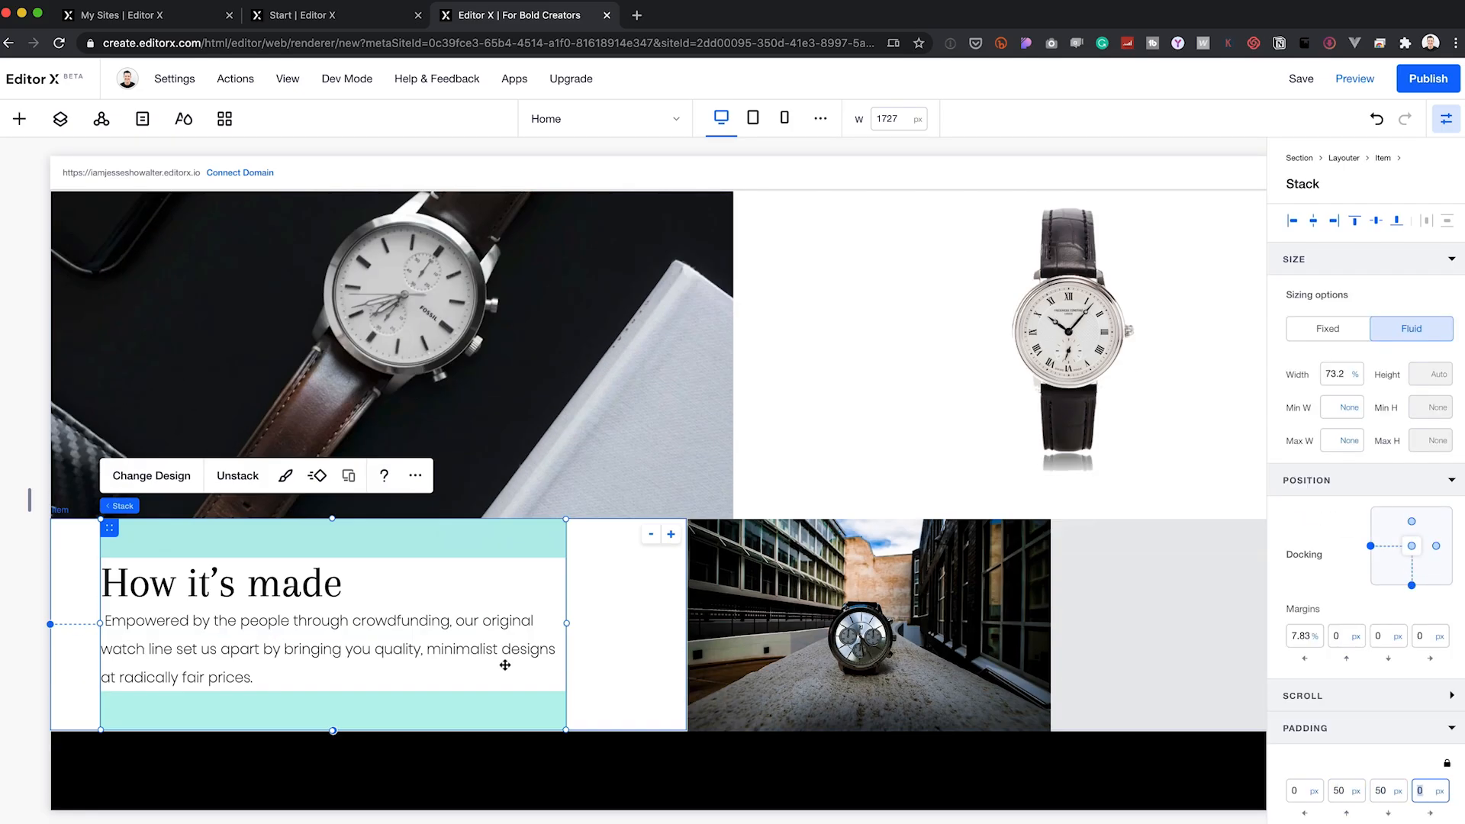
Step: Copy the "How it's made" text stack into the Layouter's bottom-right item and move it clear of the neighbouring photo
left_click(582, 717)
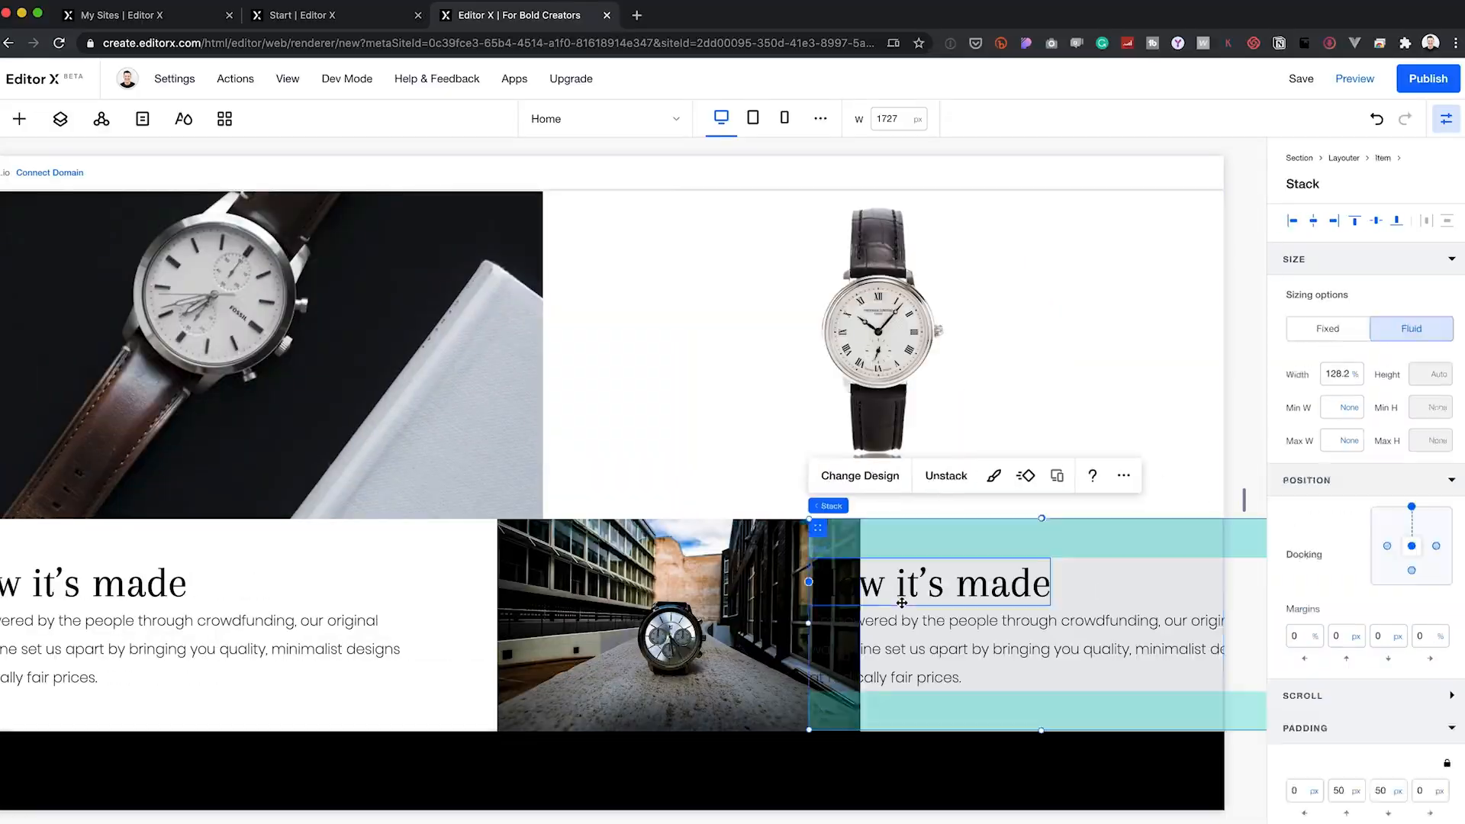
left_click(790, 553)
scroll(854, 582, "right", 1)
left_click_drag(854, 582, 979, 582)
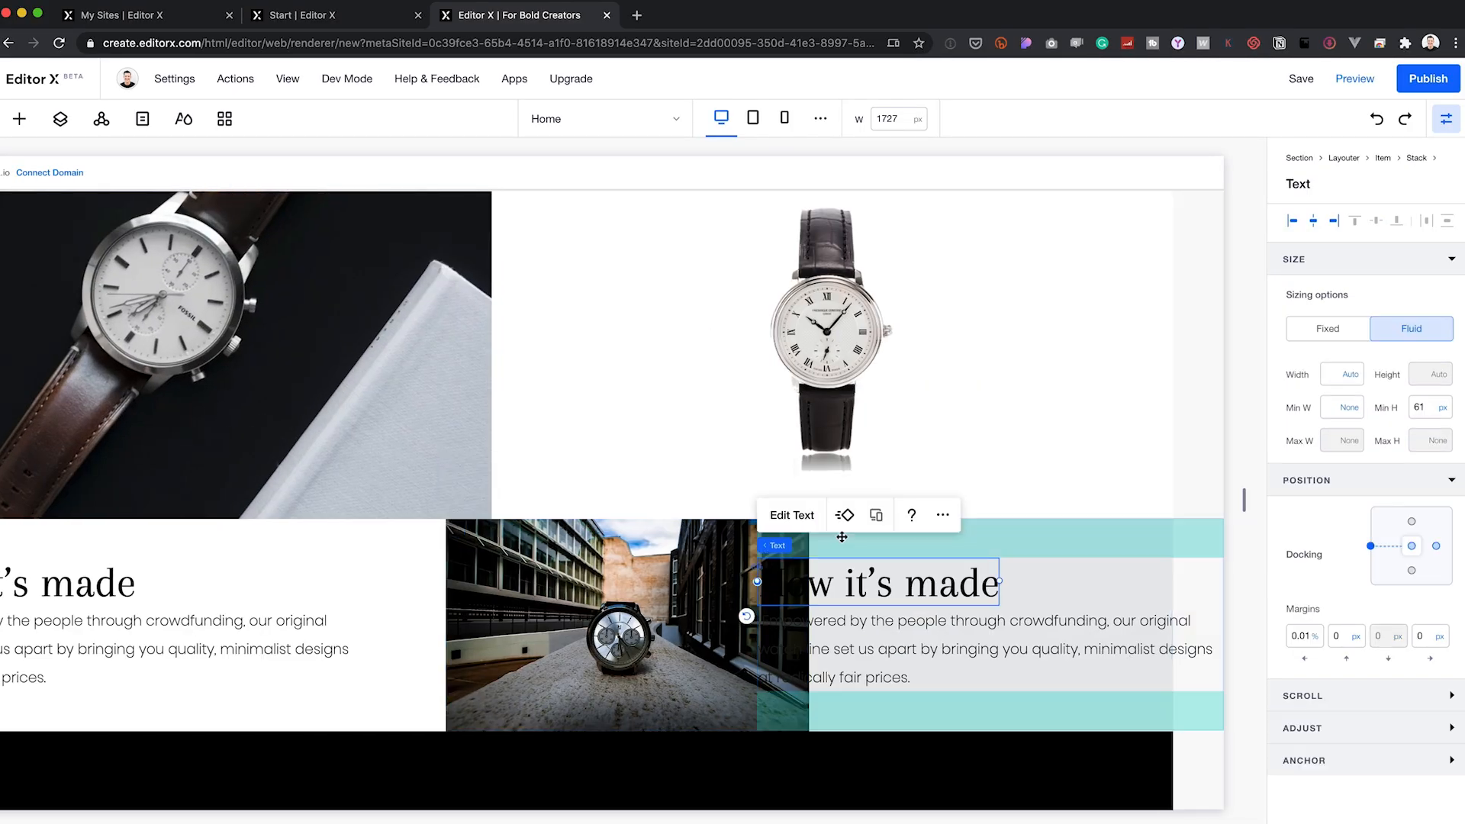
scroll(872, 697, "right", 2)
left_click(954, 648)
left_click_drag(1213, 649, 1069, 649)
left_click(746, 649)
left_click(932, 476)
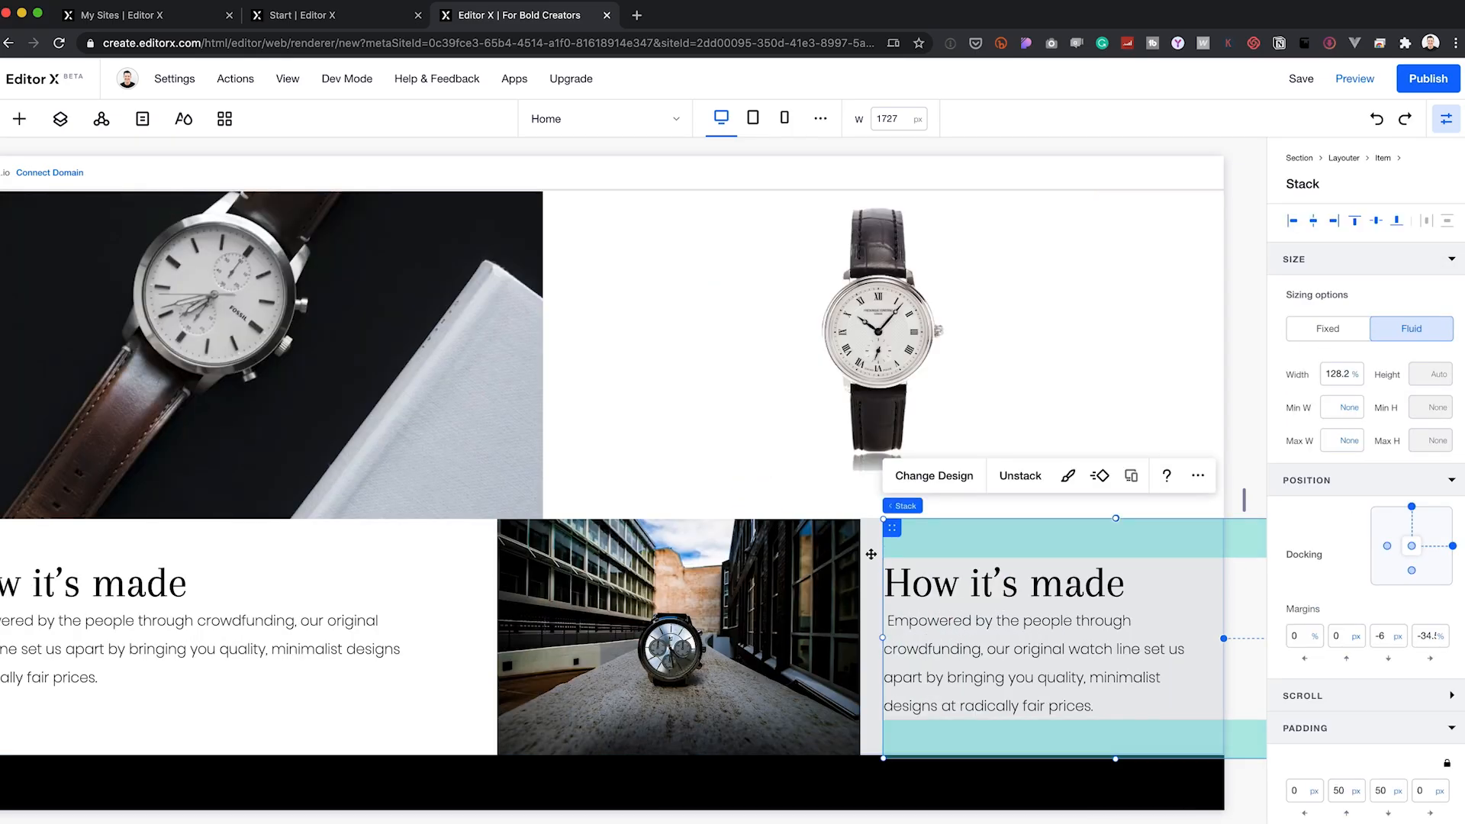
Step: Give the bottom-right item a dark teal background with white text and narrow its stack to fit inside
left_click(869, 587)
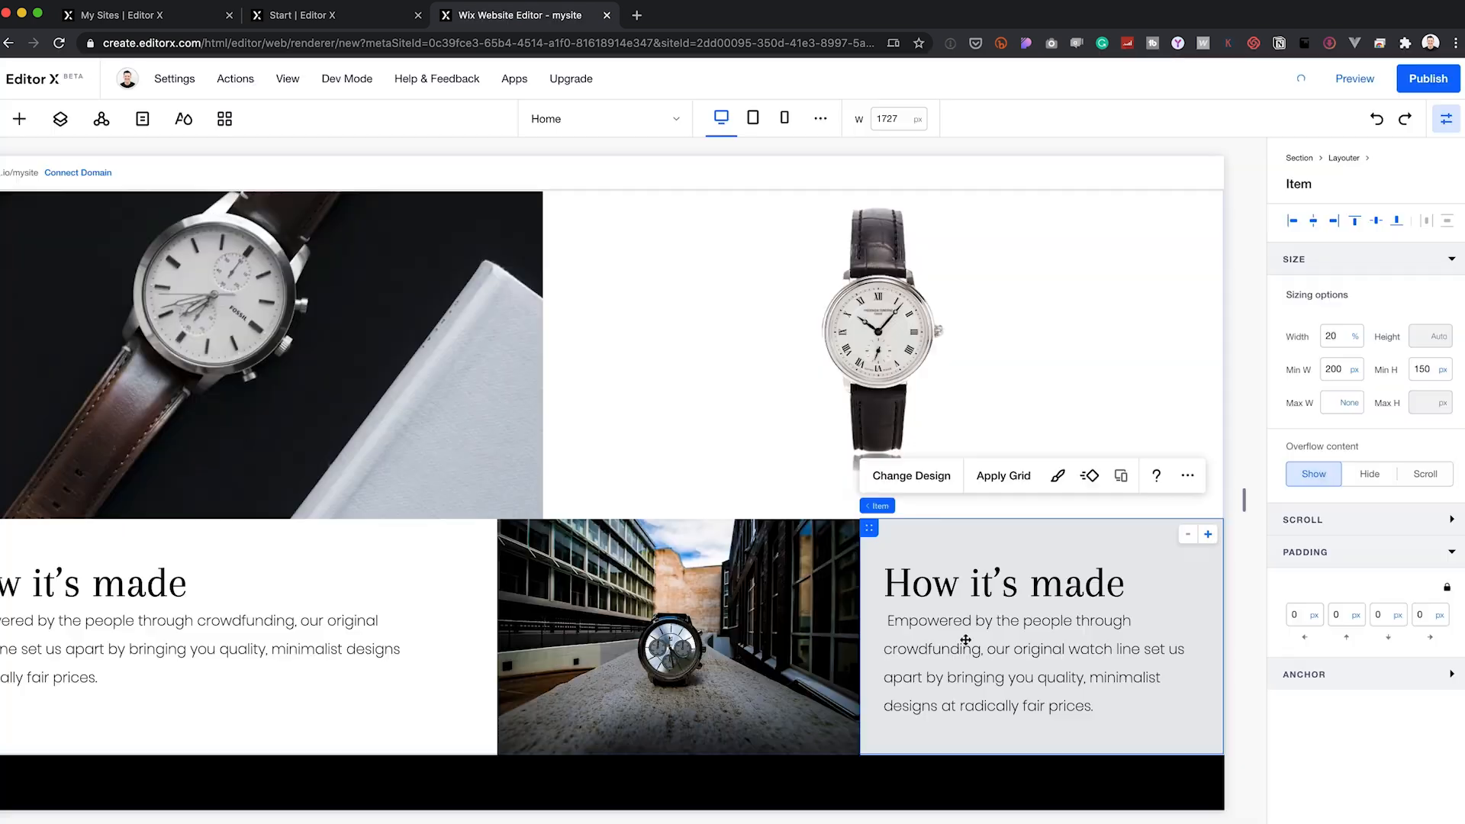
left_click(818, 412)
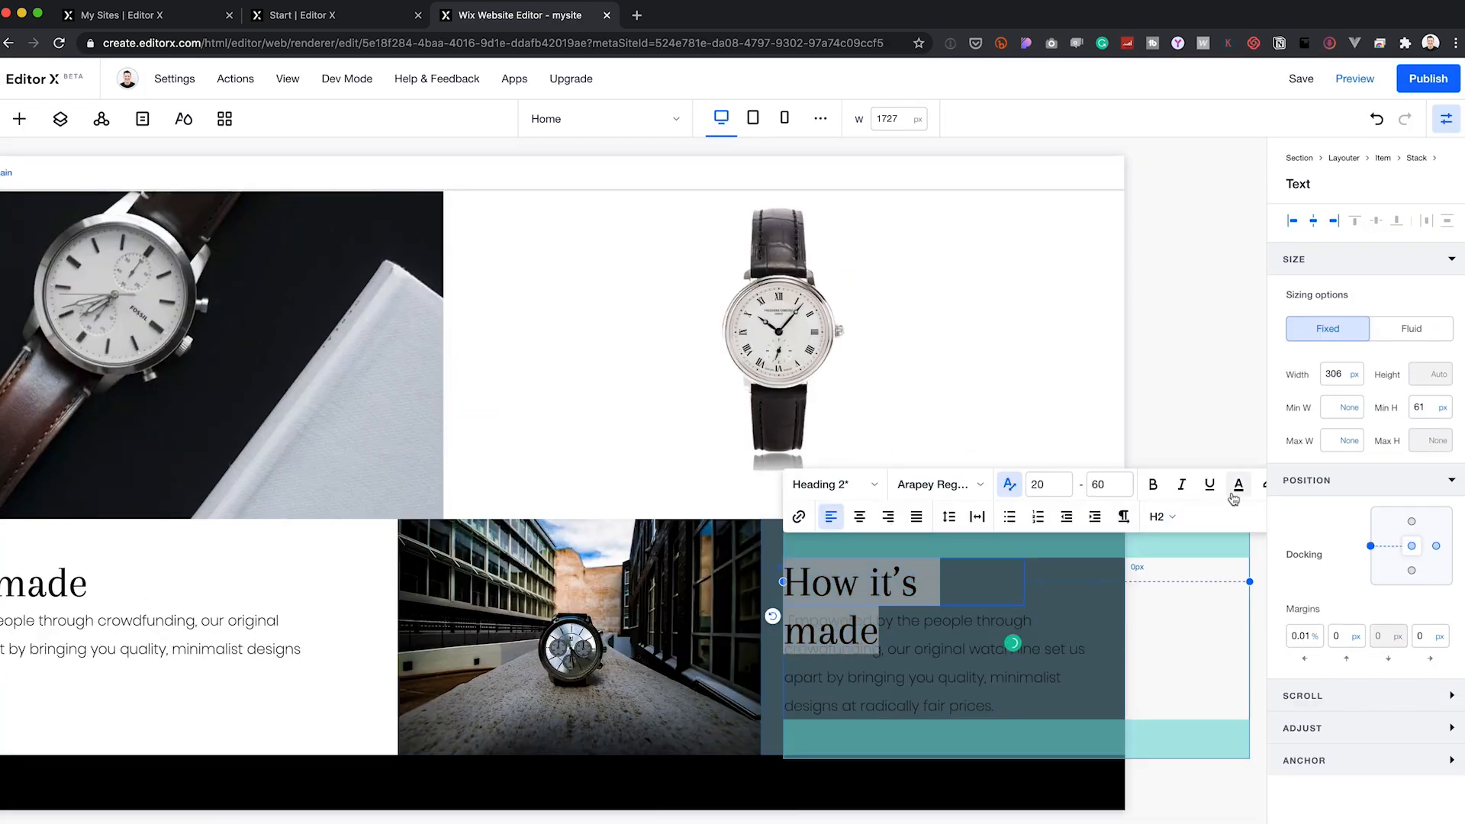
left_click_drag(1087, 647, 1021, 645)
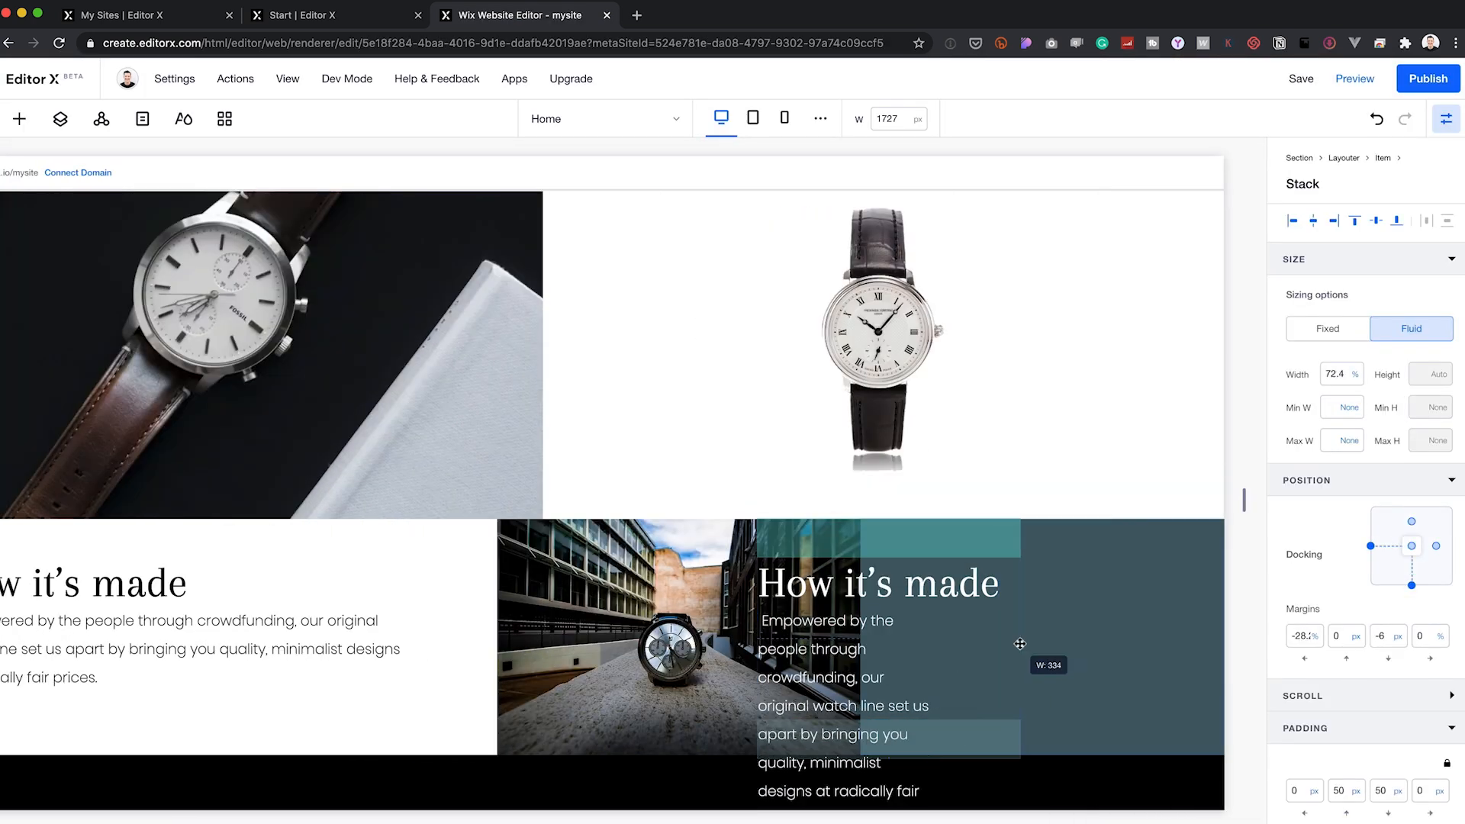
left_click(745, 716)
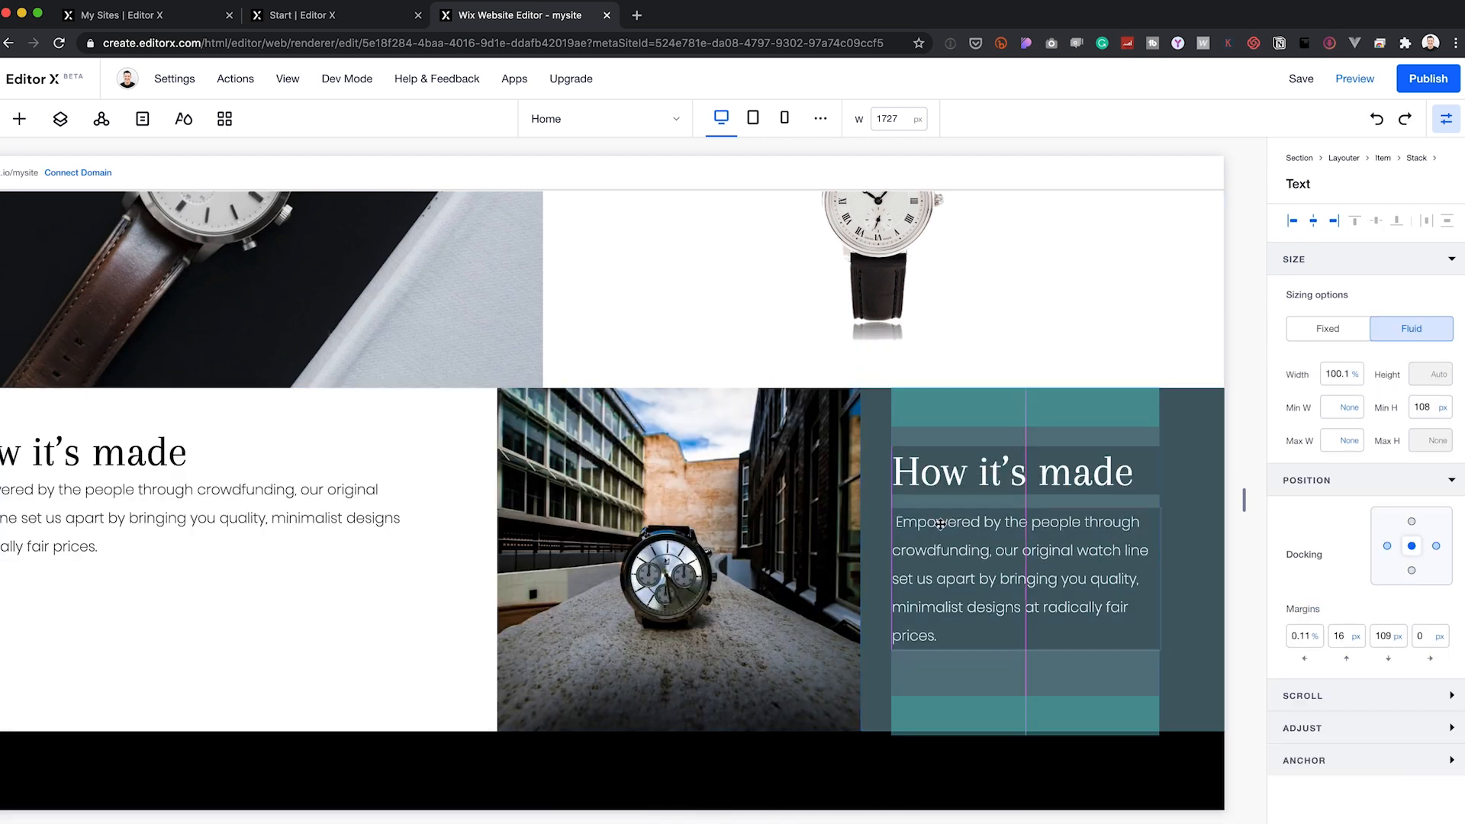
left_click(928, 580)
left_click(928, 580)
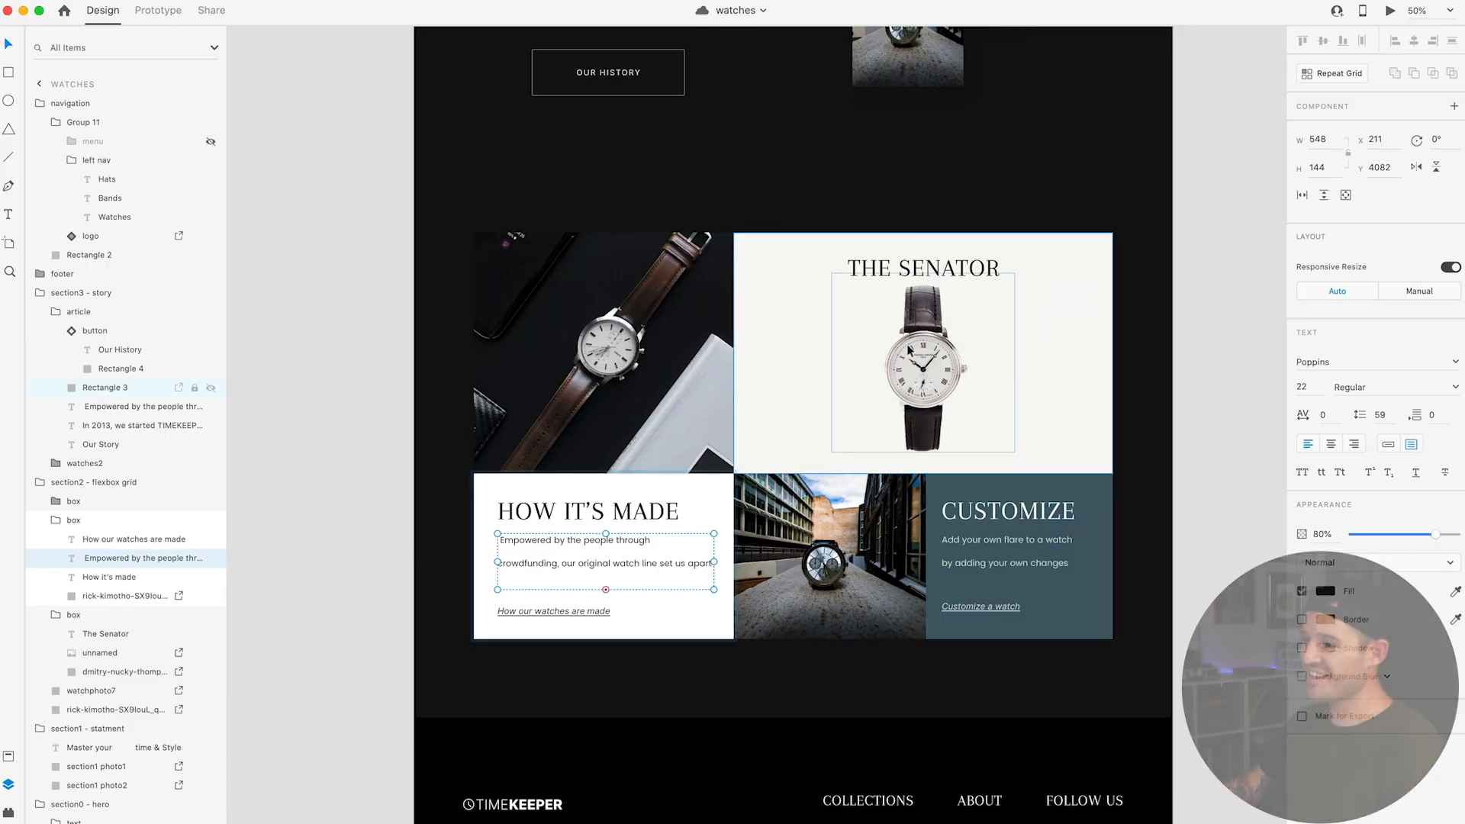
Step: Compare the Layouter grid with the Adobe XD mockup and examine the mockup's footer design
scroll(893, 347, "down", 3)
scroll(893, 347, "up", 2)
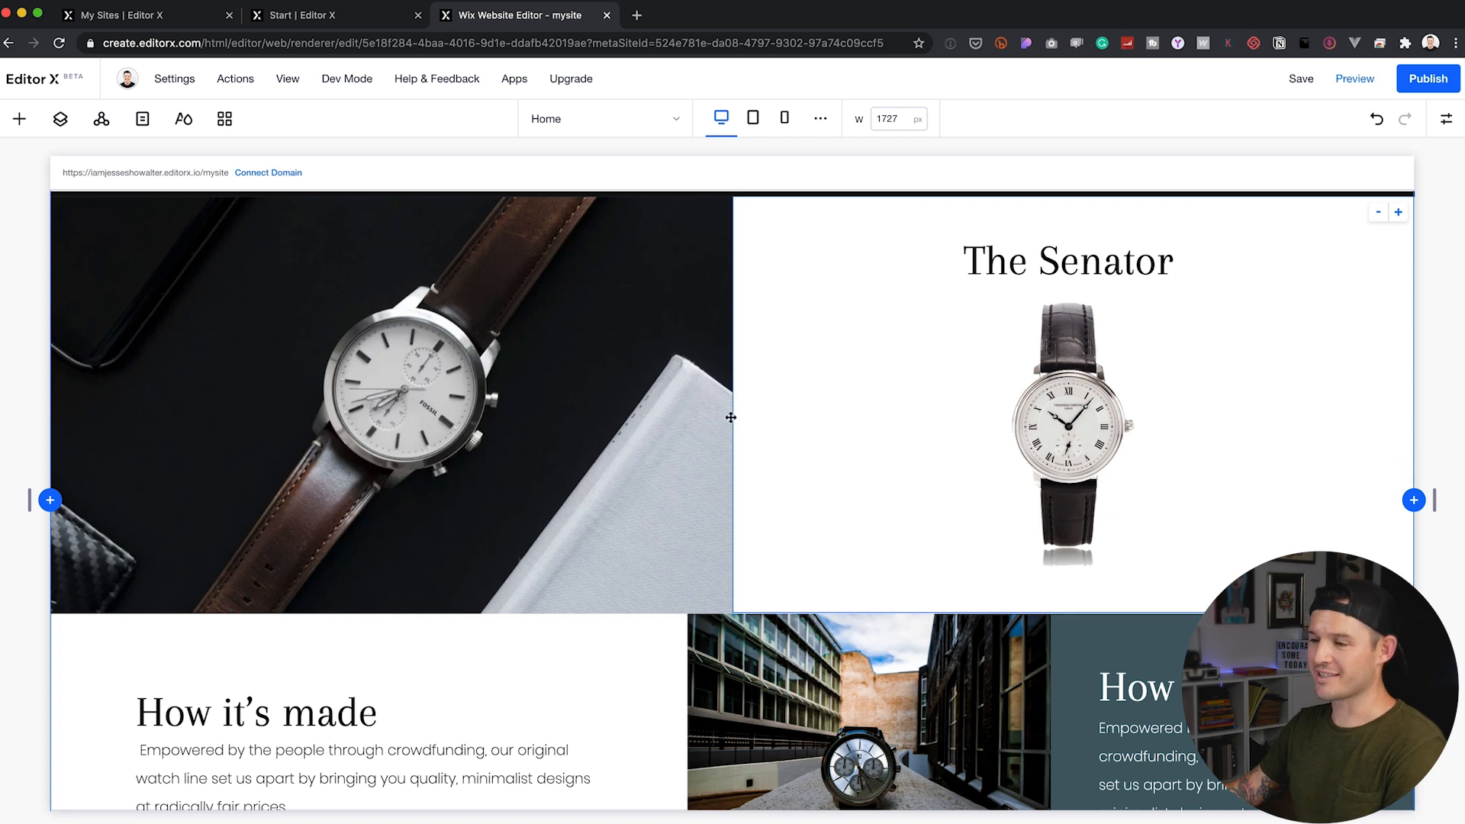
scroll(724, 405, "up", 1)
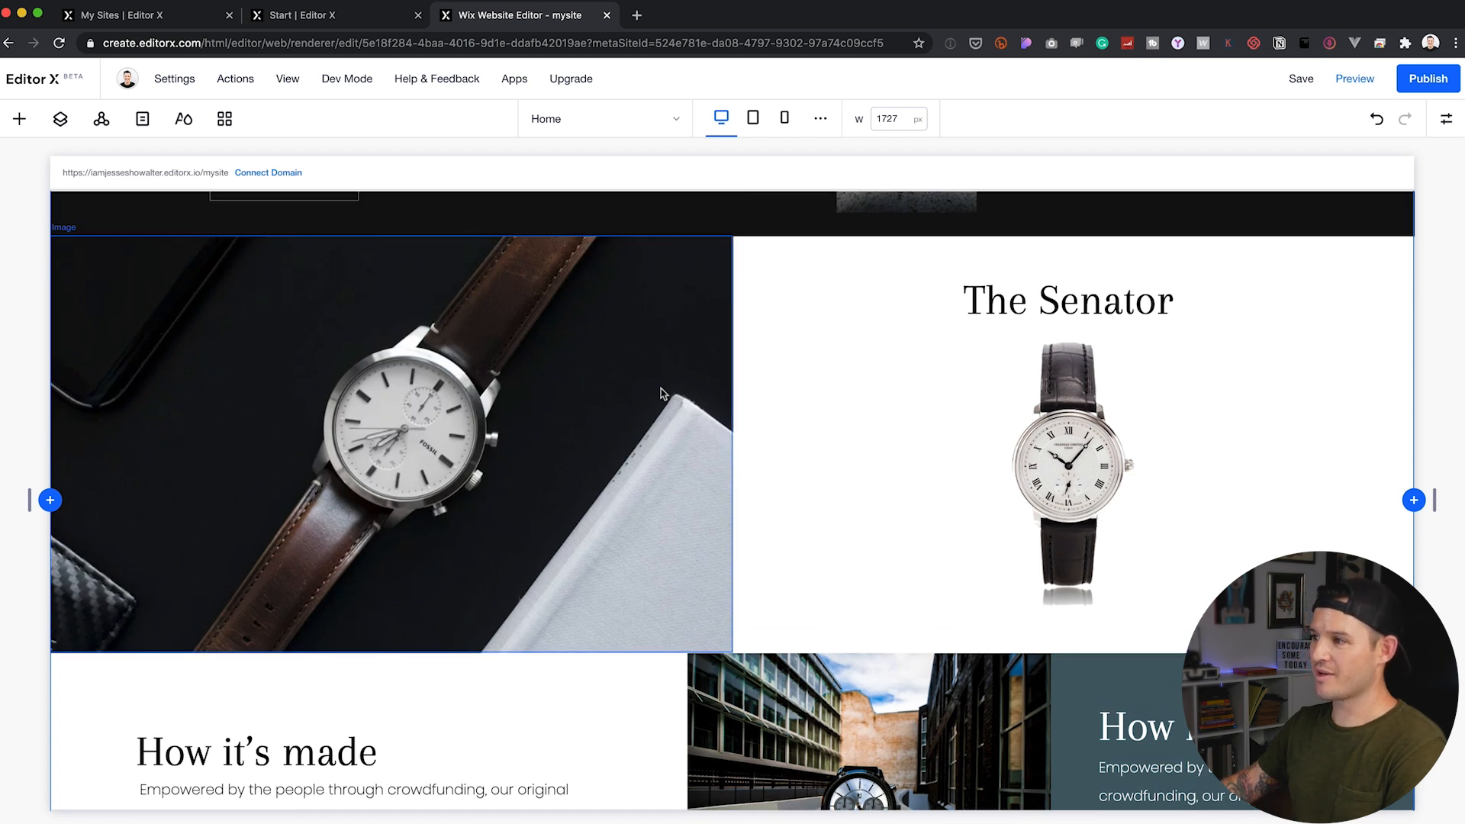
scroll(702, 407, "down", 3)
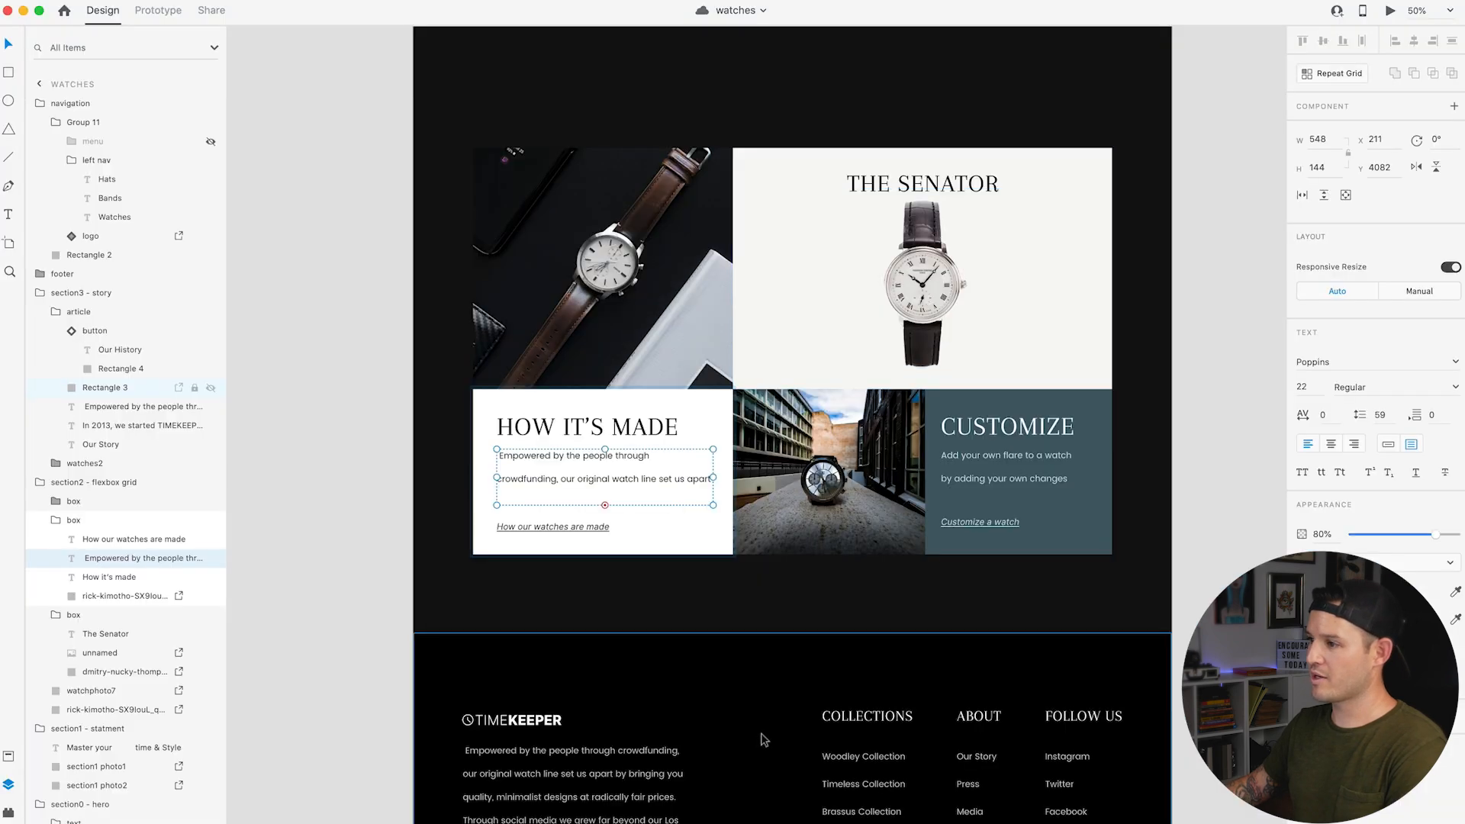
scroll(765, 729, "down", 2)
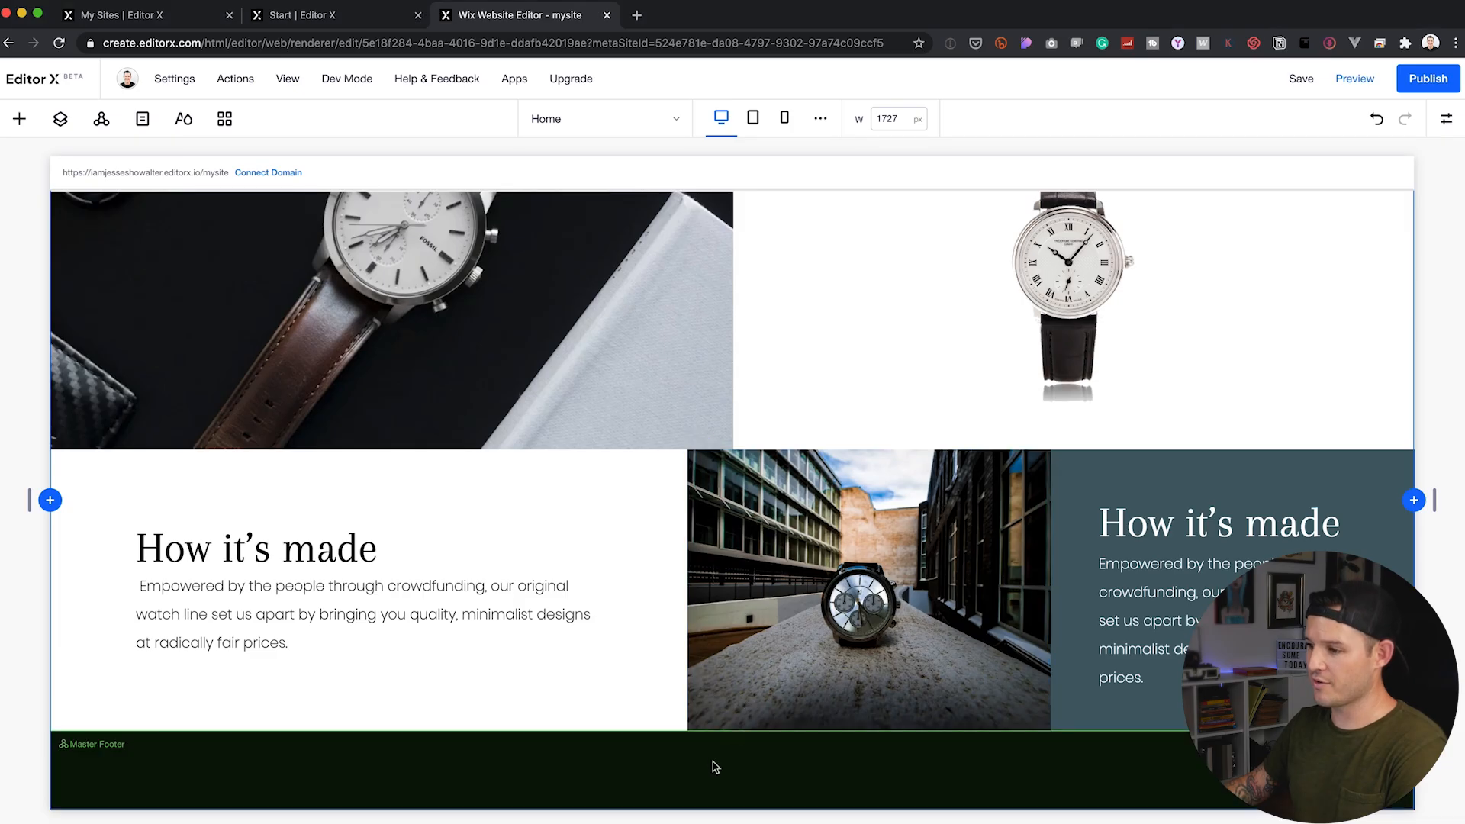
Step: Copy the TIMEKEEPER logo from the header into the master footer, lined up with the "How it's made" text
left_click(706, 765)
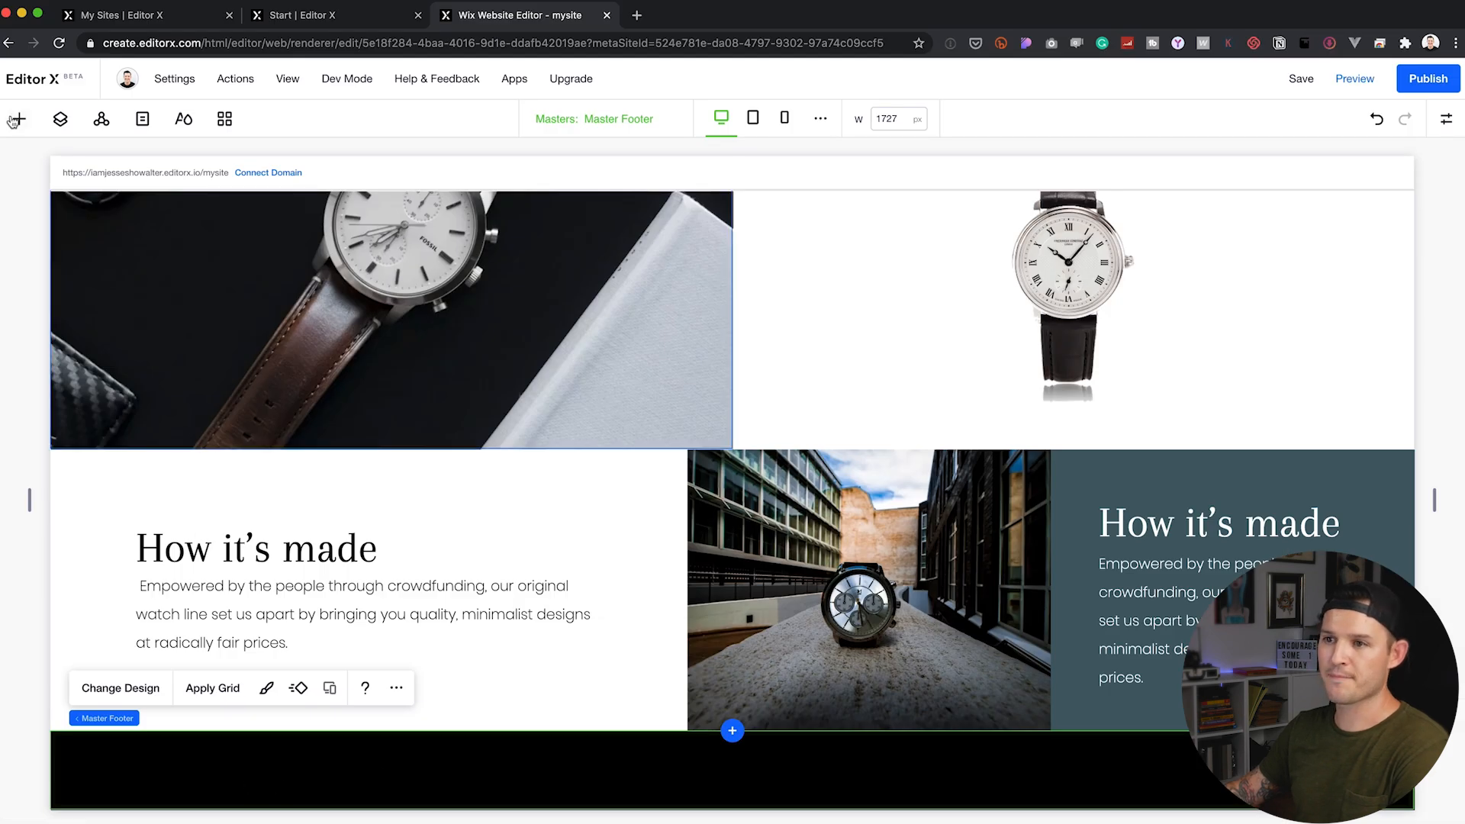
left_click(18, 120)
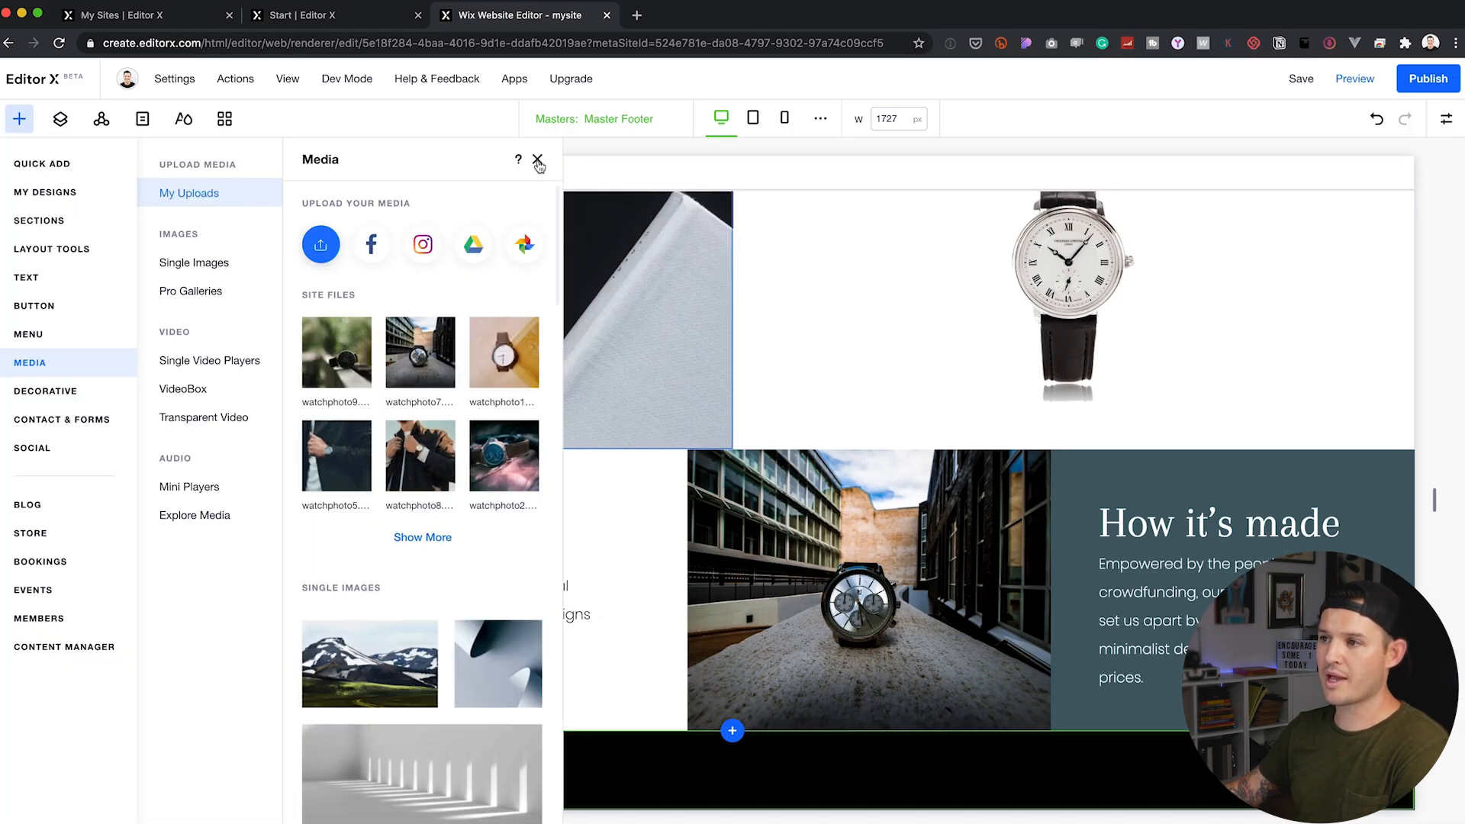
left_click(538, 161)
scroll(483, 359, "up", 15)
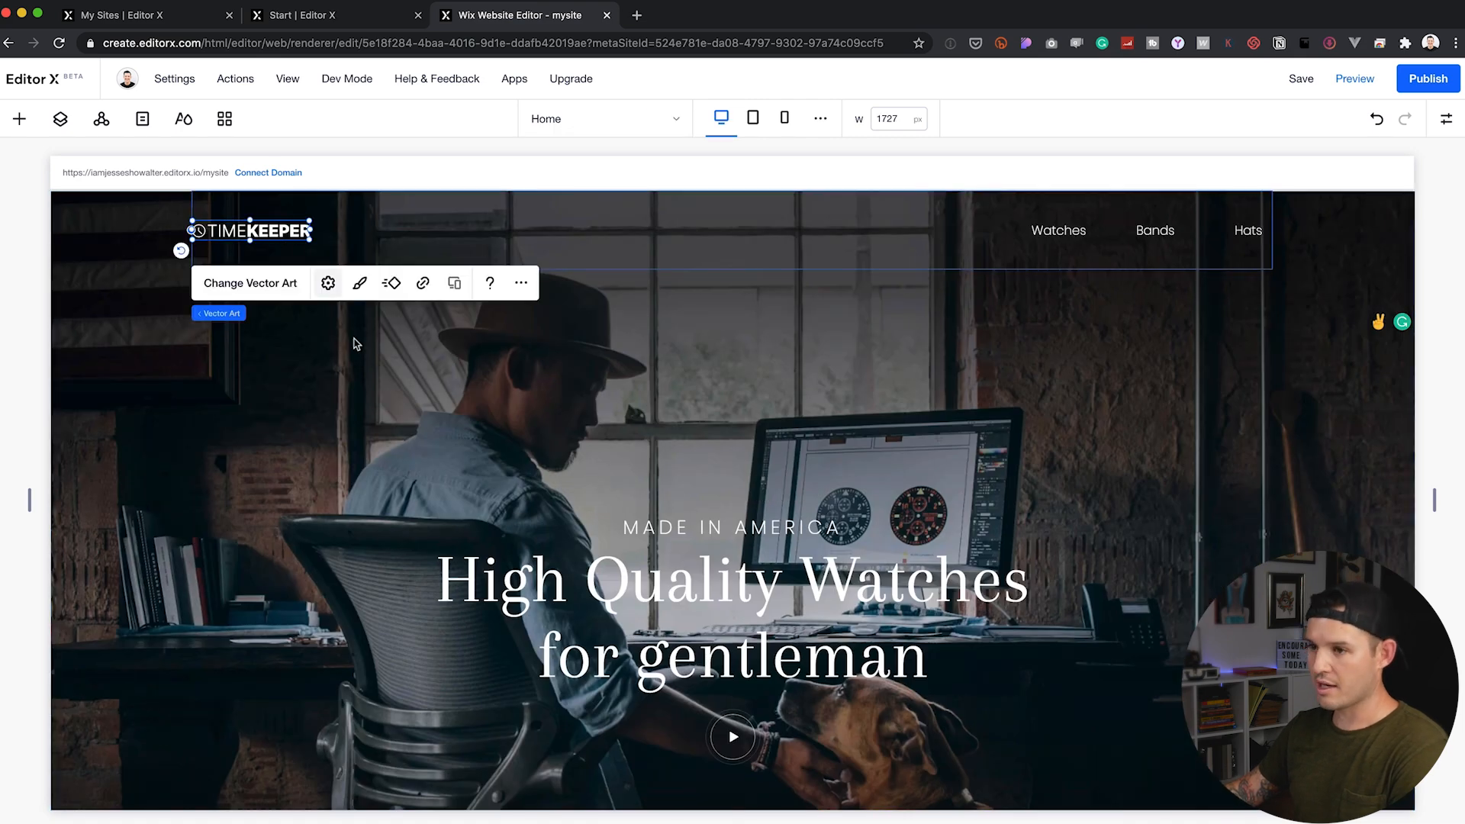
scroll(348, 330, "down", 15)
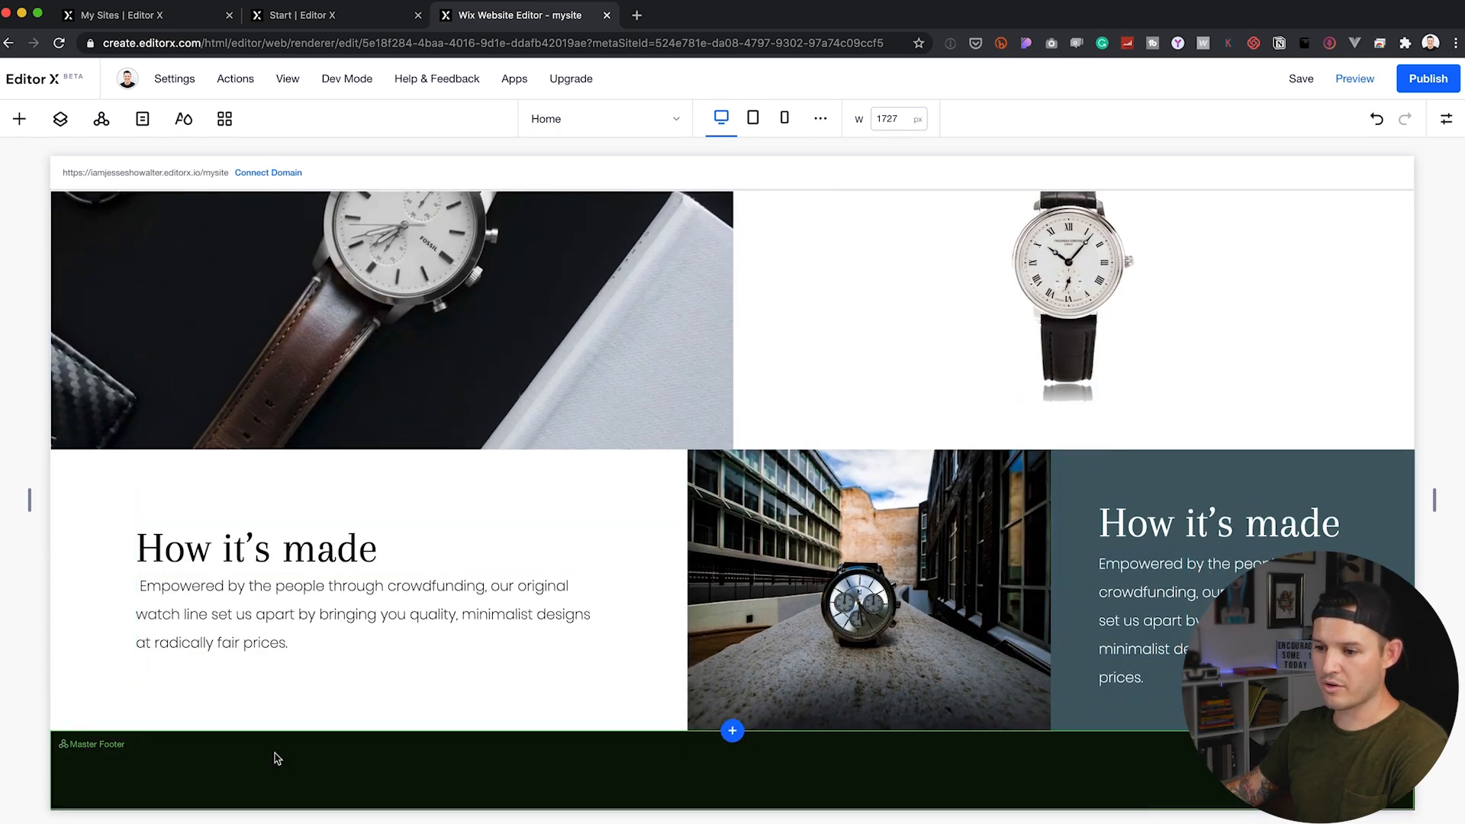
left_click(277, 759)
key("Escape")
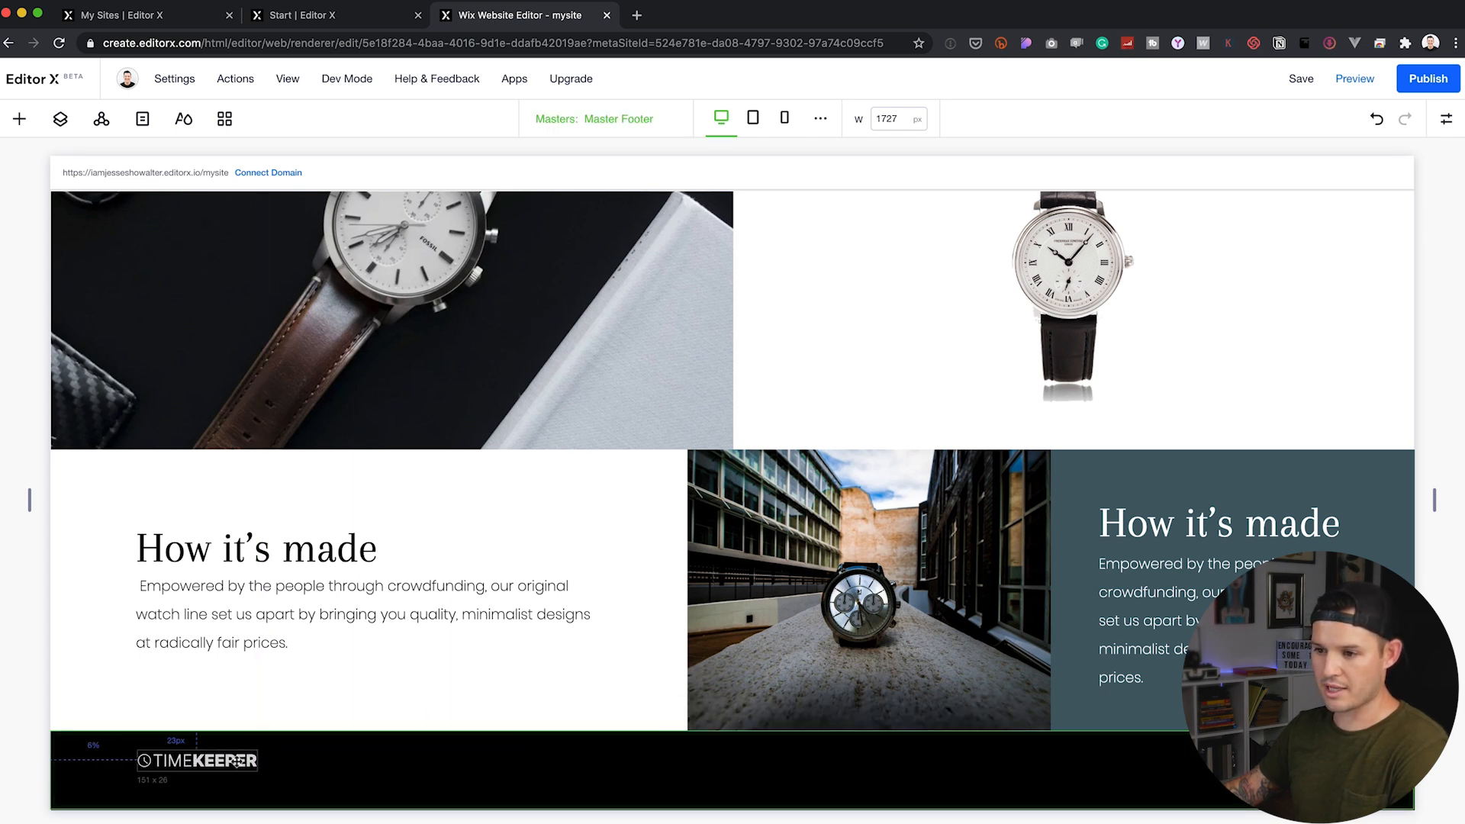
left_click(233, 762)
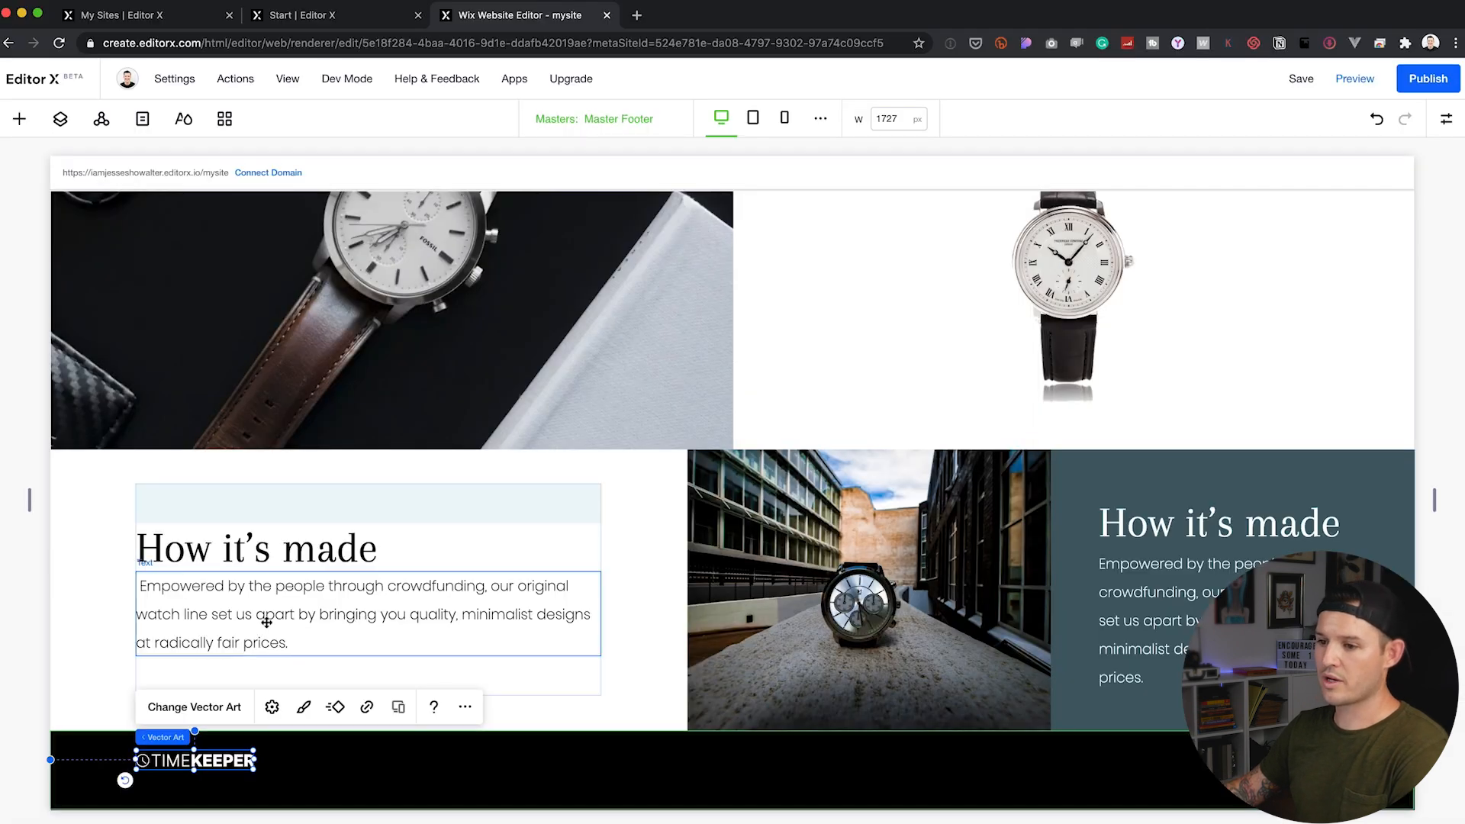
Step: Place a copy of the Our Story paragraph below the footer logo and set the footer's minimum height to 600 px
left_click(266, 622)
scroll(271, 641, "up", 15)
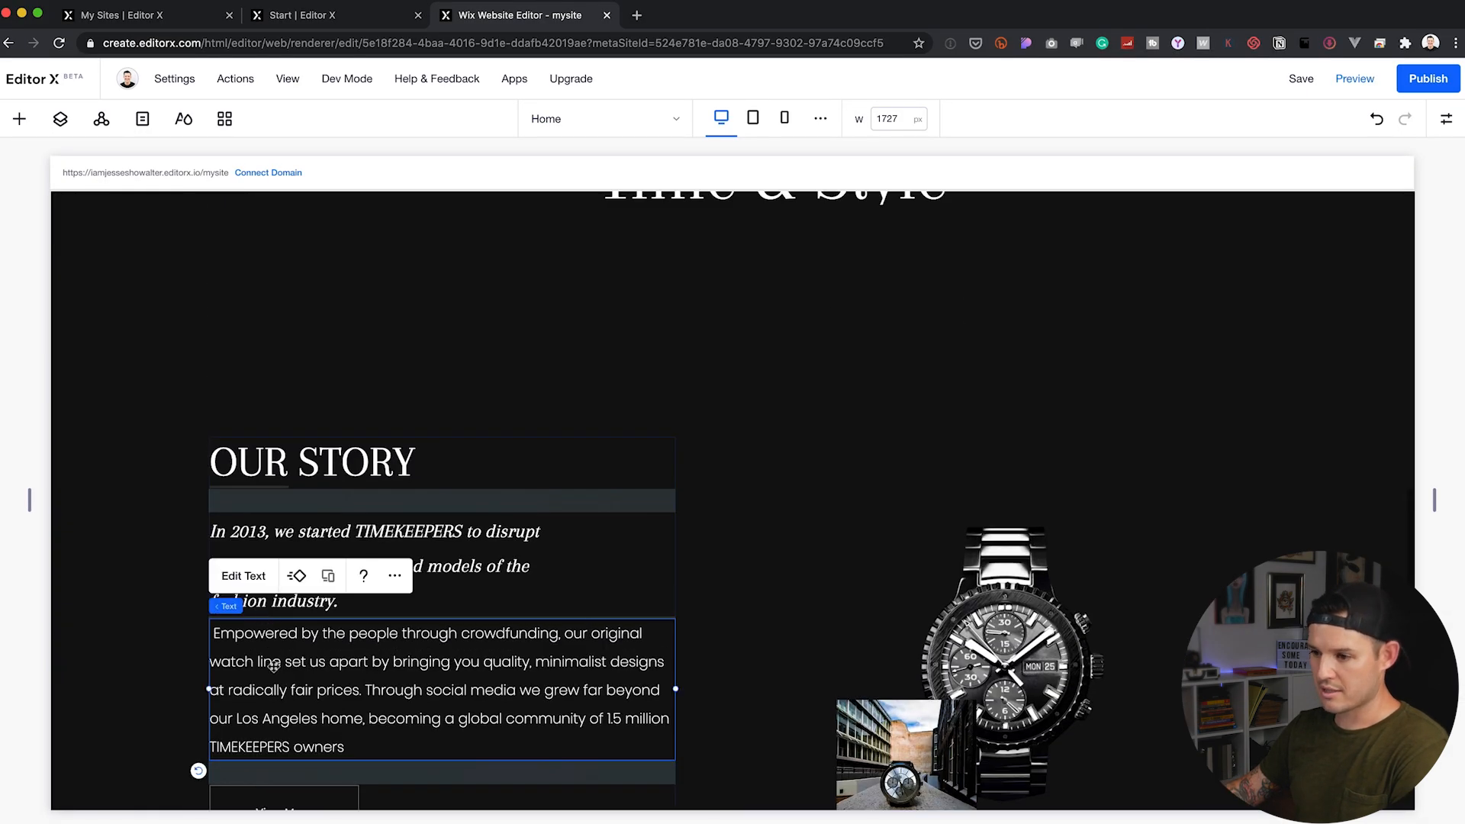
scroll(273, 666, "down", 15)
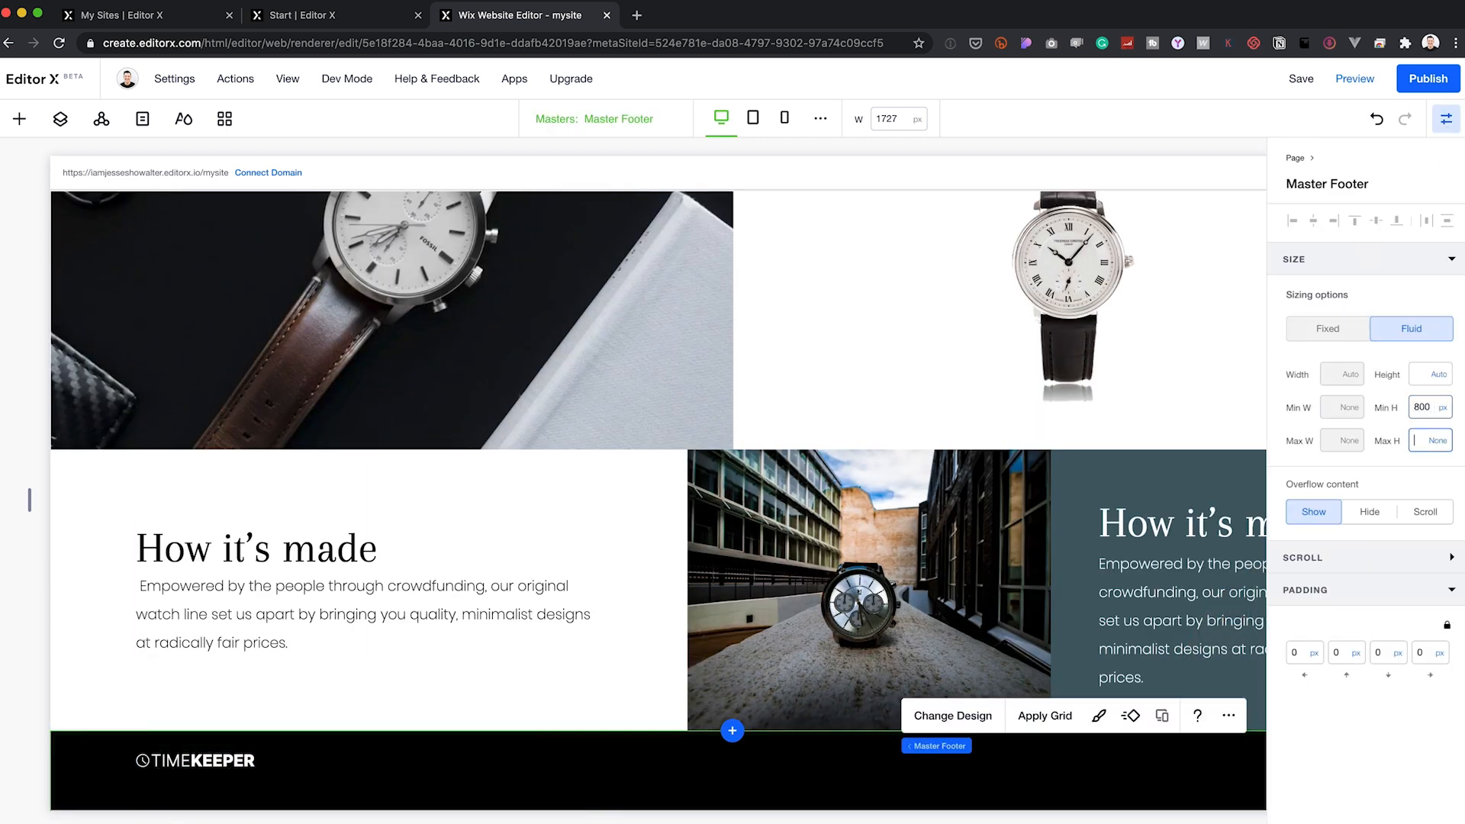
left_click(1127, 494)
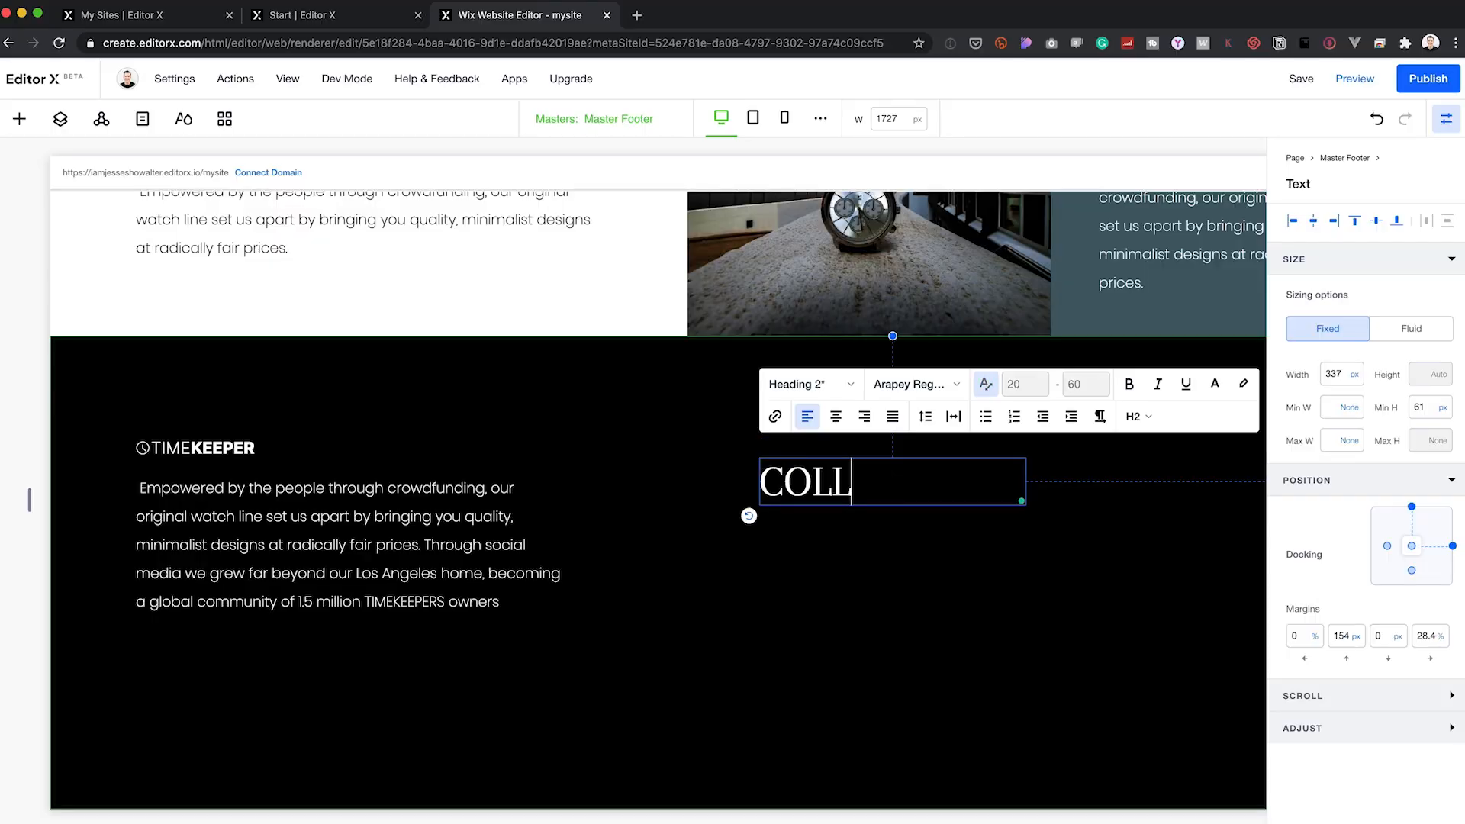
Step: Title the footer's text element COLLECTIONS and reduce it to a small column heading
type("ECTIONS")
key("Escape")
double_click(758, 473)
key("Escape")
left_click(757, 476)
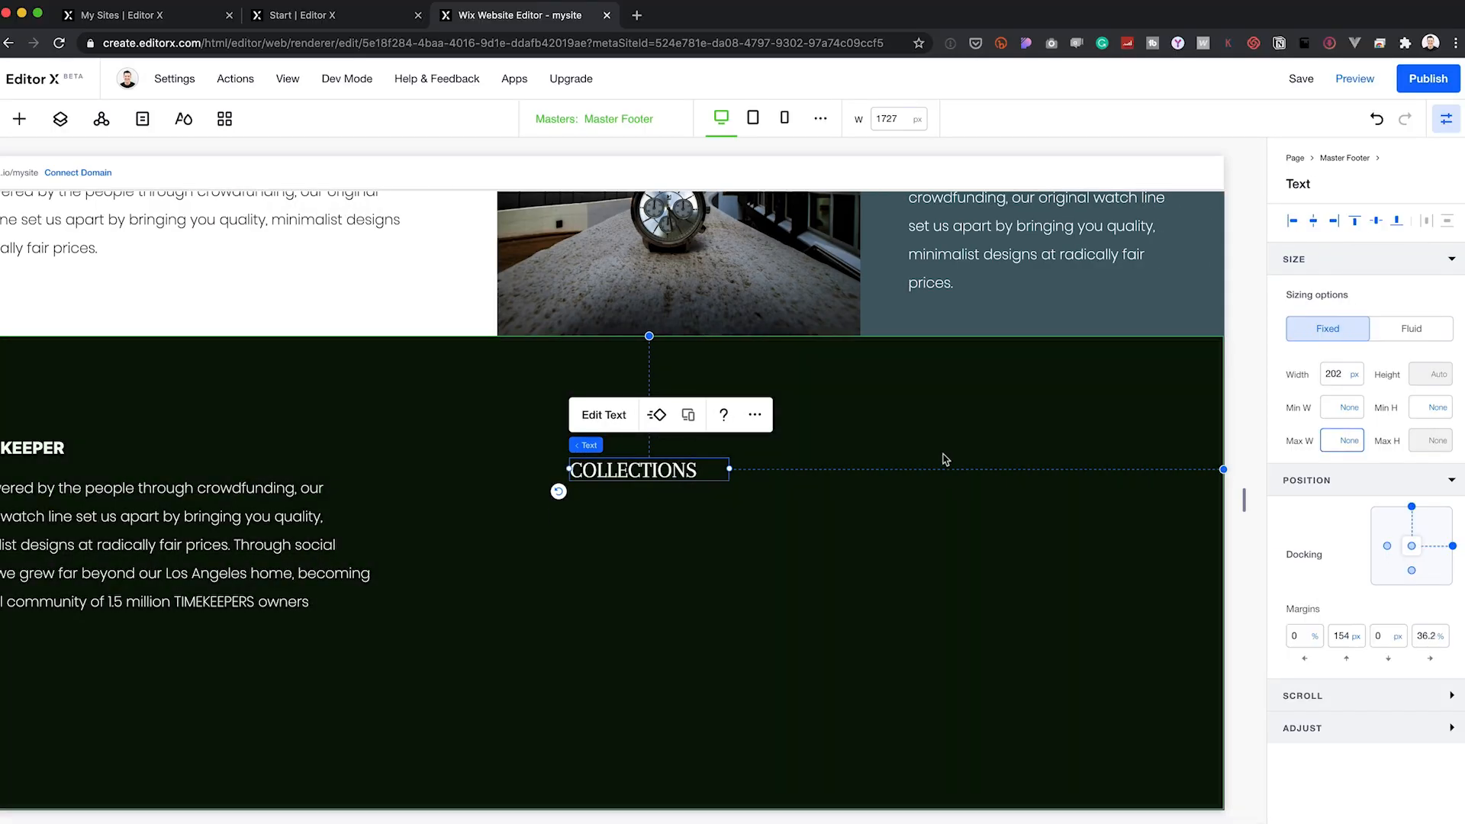
Step: Reposition the COLLECTIONS heading and duplicate it as ABOUT and FOLLOW US in an evenly spaced row
key("Up")
key("Up")
key("Up")
key("Up")
key("Up")
key("Up")
key("Up")
key("Up")
key("Up")
key("Up")
right_click(628, 500)
left_click_drag(628, 505, 814, 505)
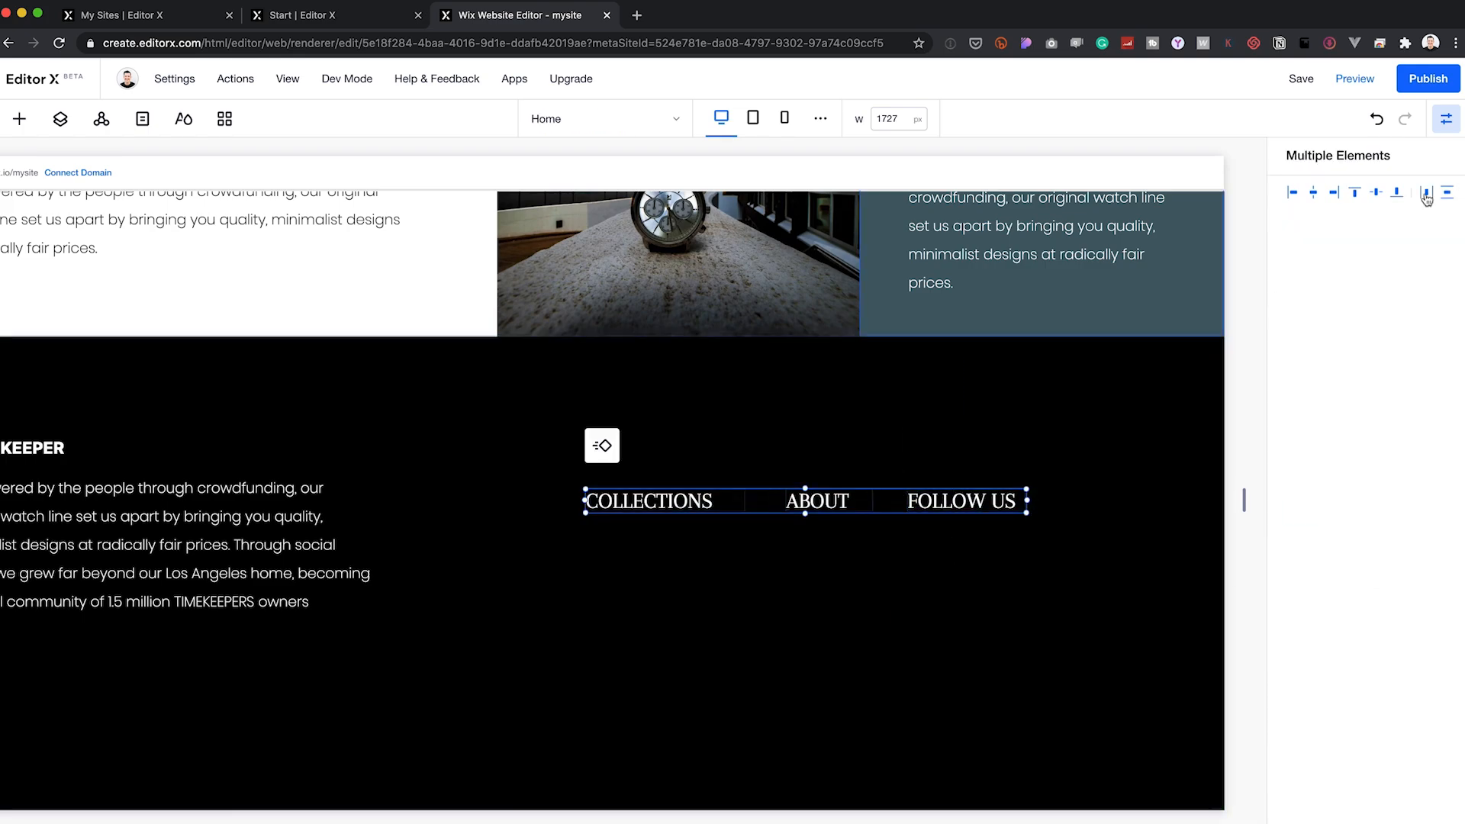
key("Escape")
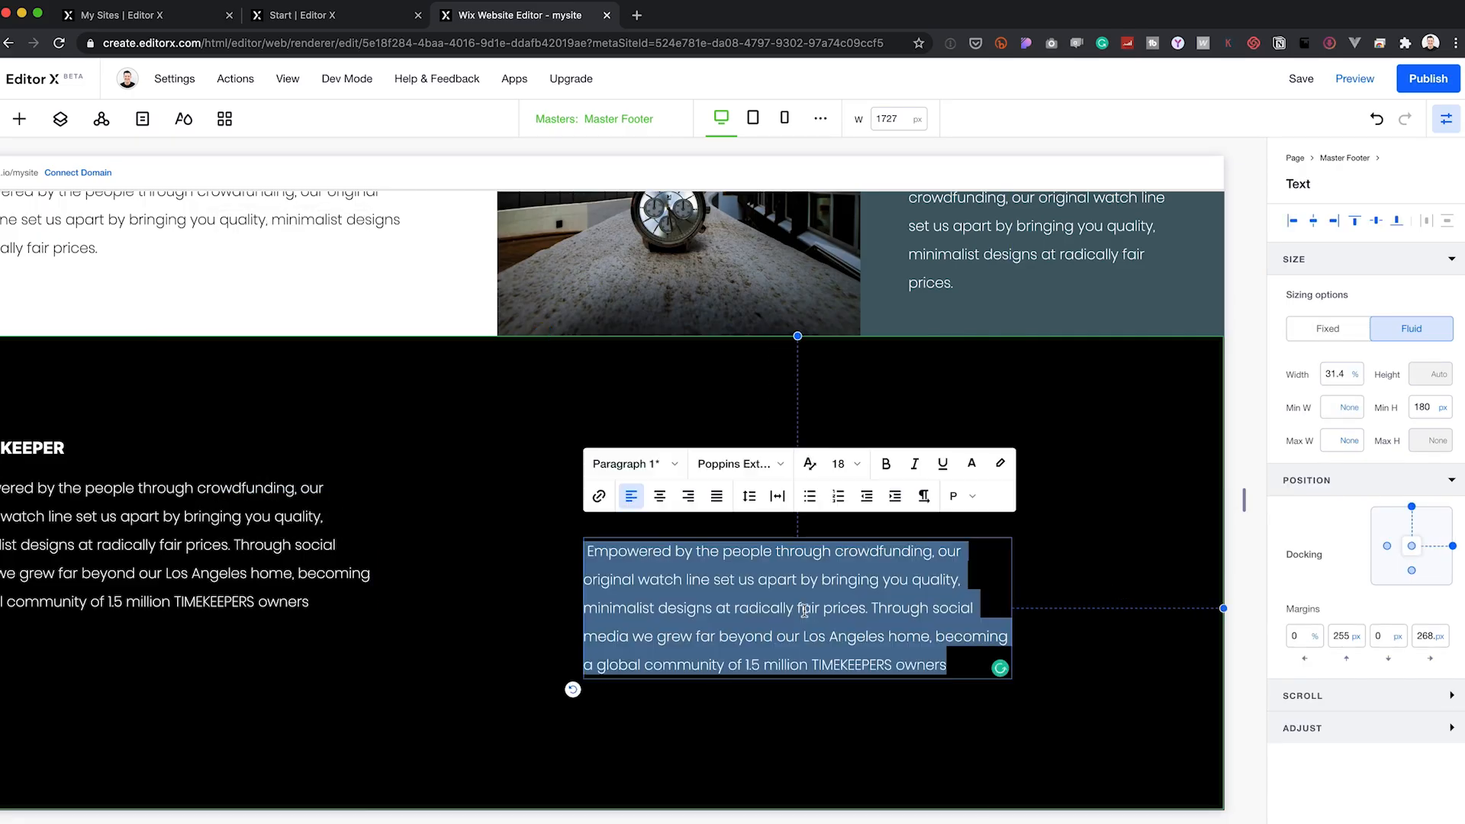
Step: Replace the copied paragraph under the footer headings with "Woodley Collection"
type("Wood")
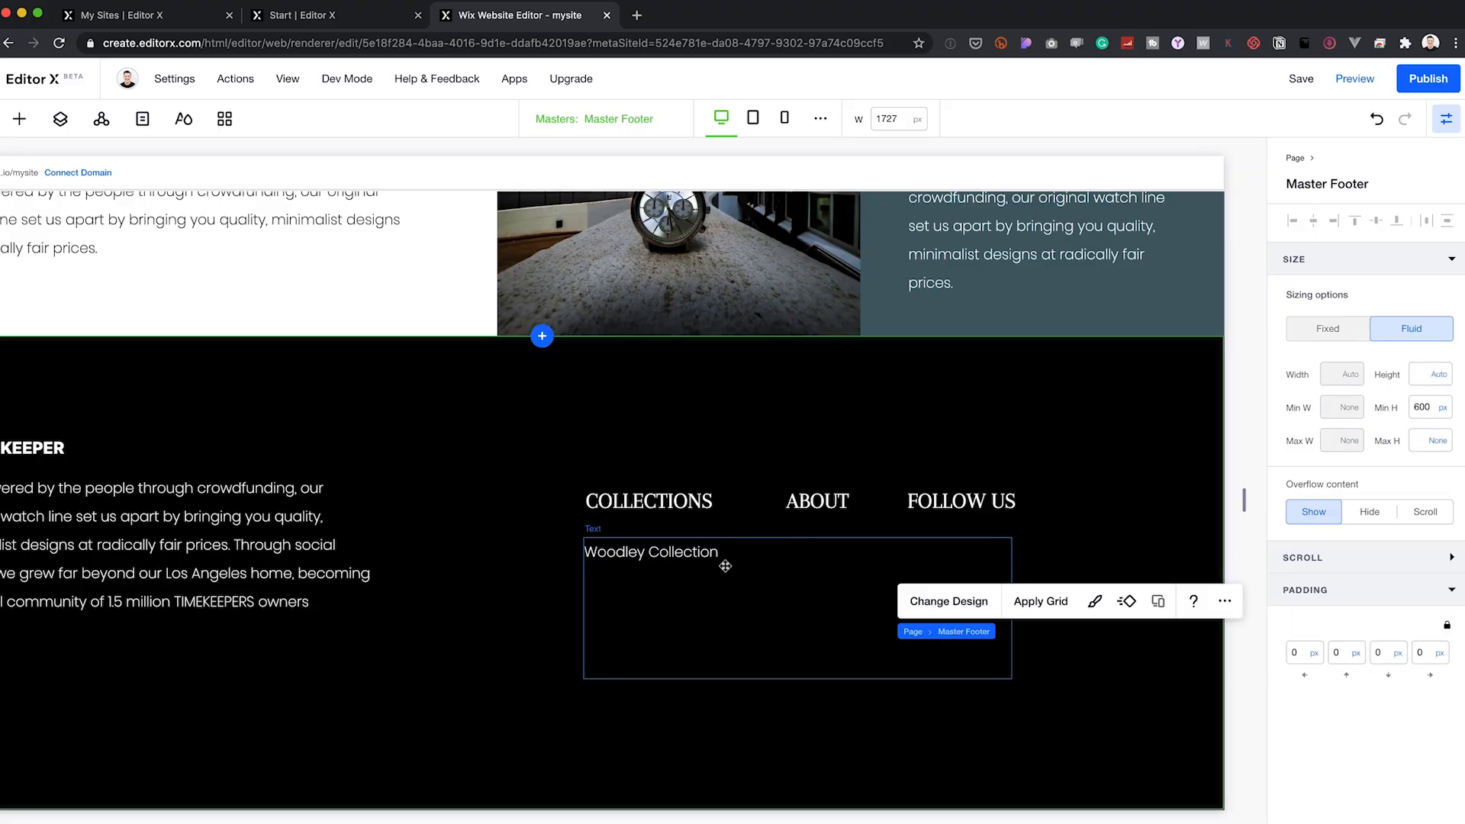
type("aut")
left_click_drag(629, 602, 629, 552)
Step: Add a vertical menu named Collections below the COLLECTIONS heading, listing the Woodley, Timeless, Brassus and Master collections
left_click(222, 232)
type("Collectio")
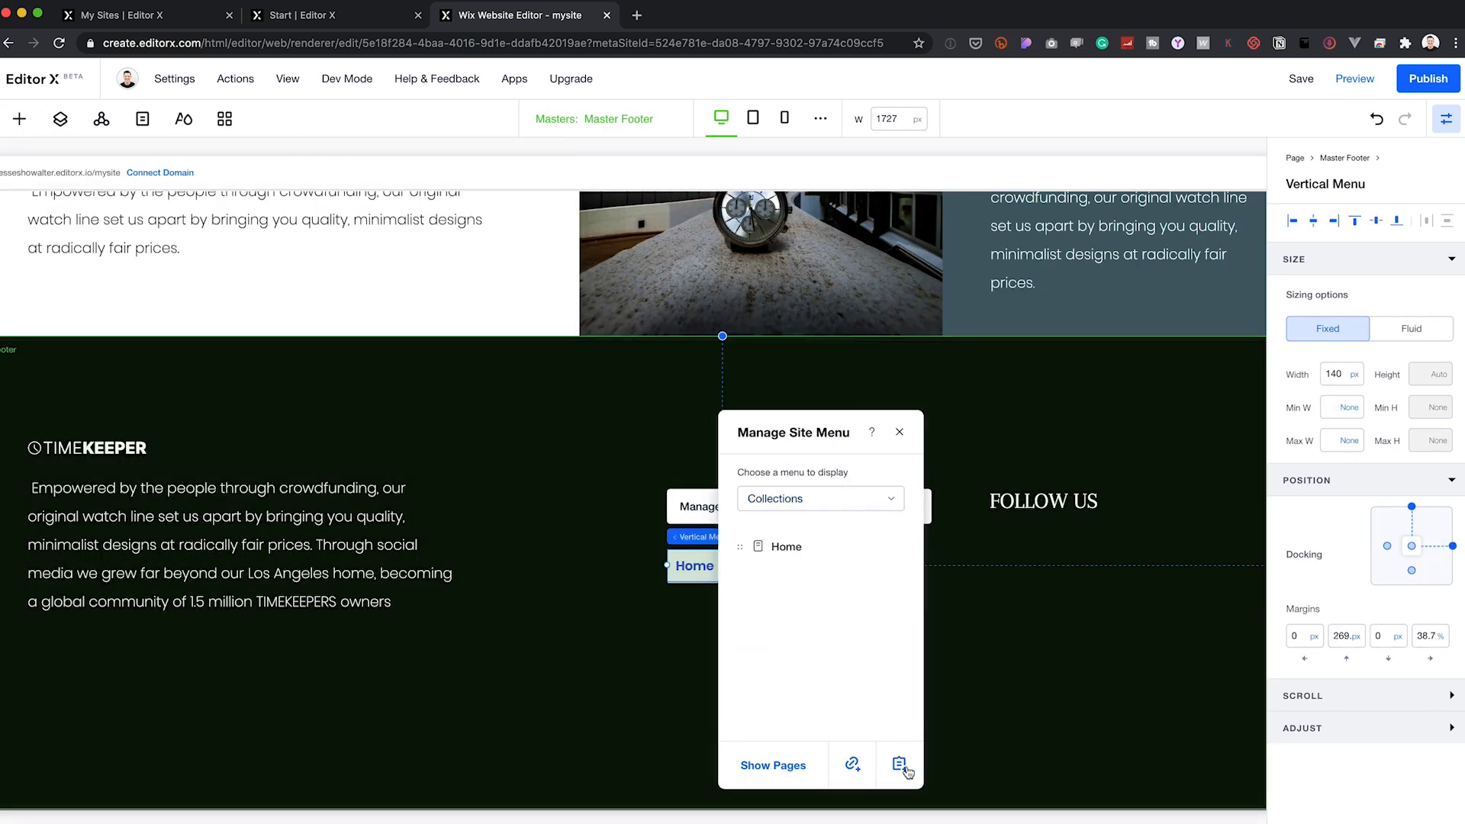
left_click(852, 764)
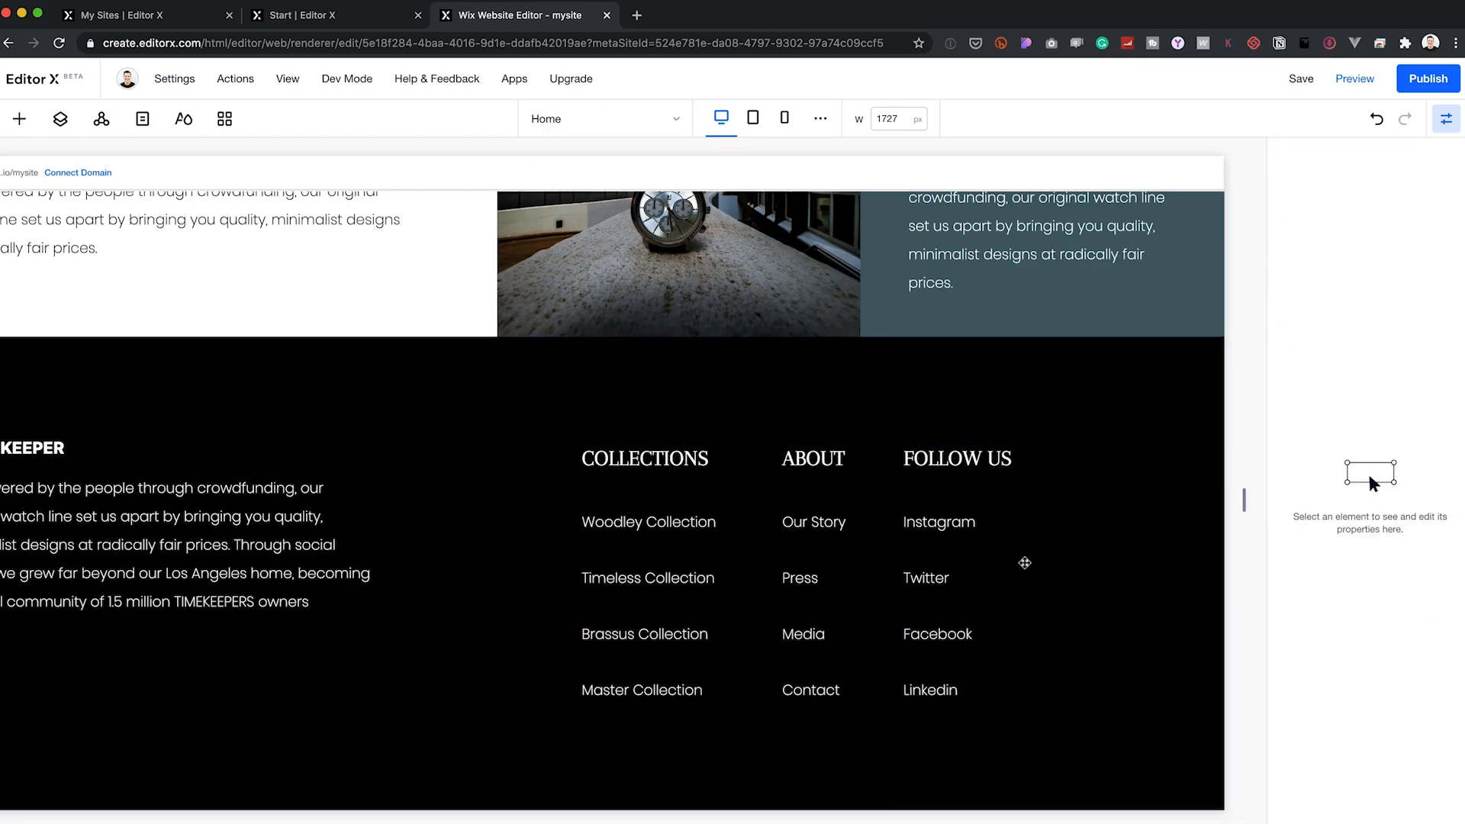
Step: Open the Watches page and check the master footer on it
left_click(1023, 562)
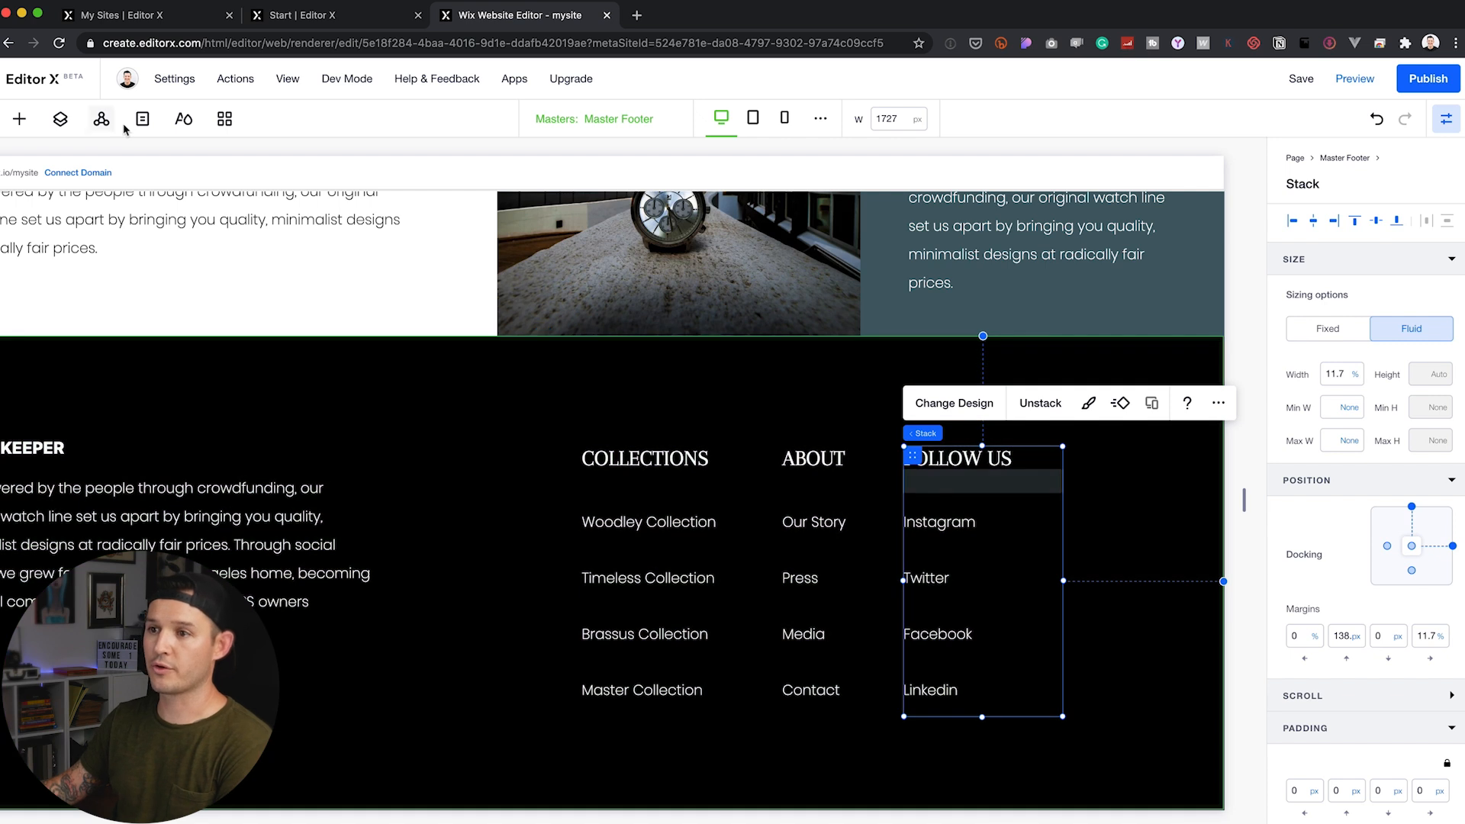
left_click(143, 118)
left_click(95, 343)
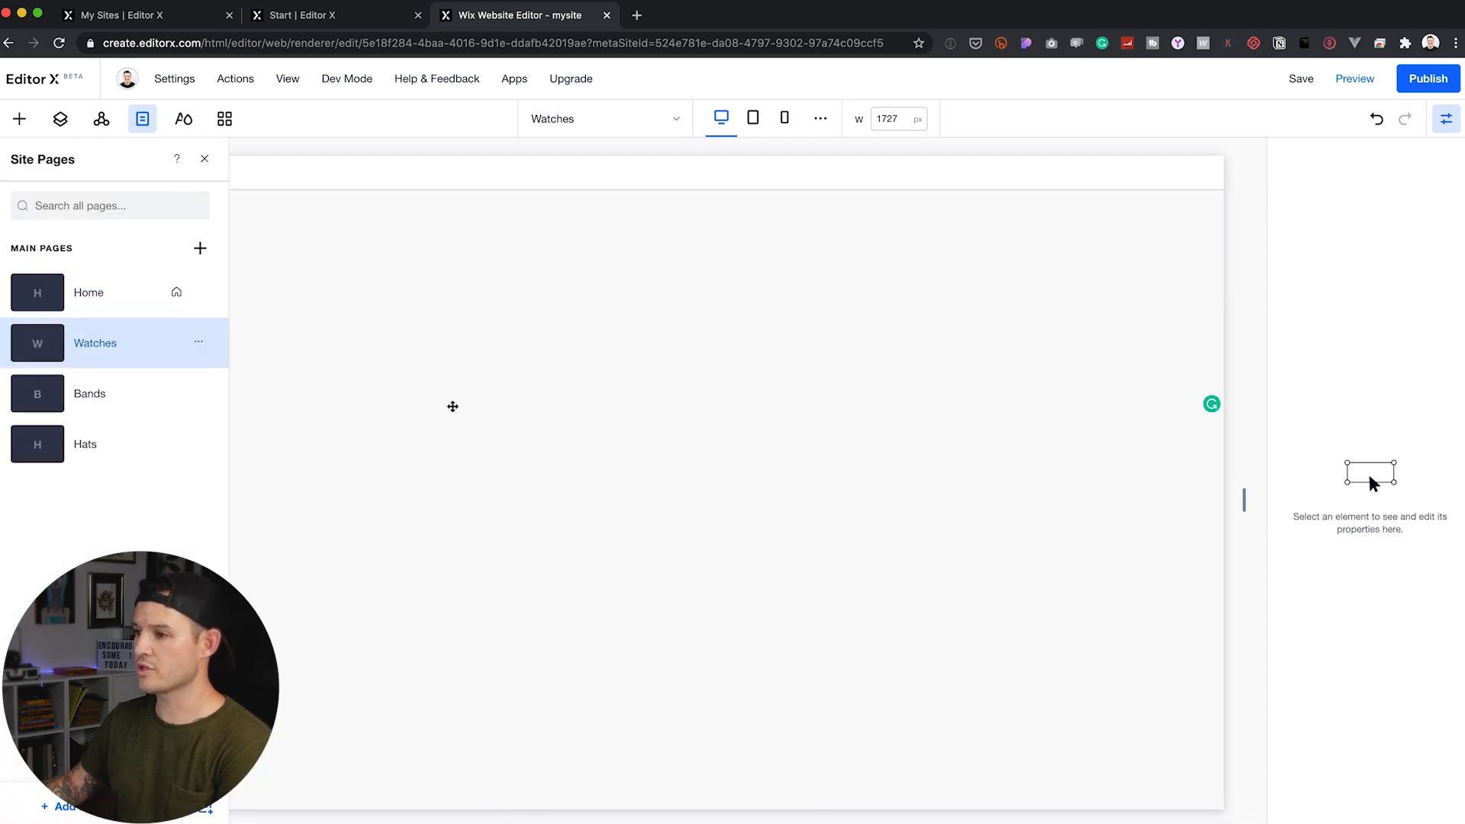
scroll(427, 448, "down", 10)
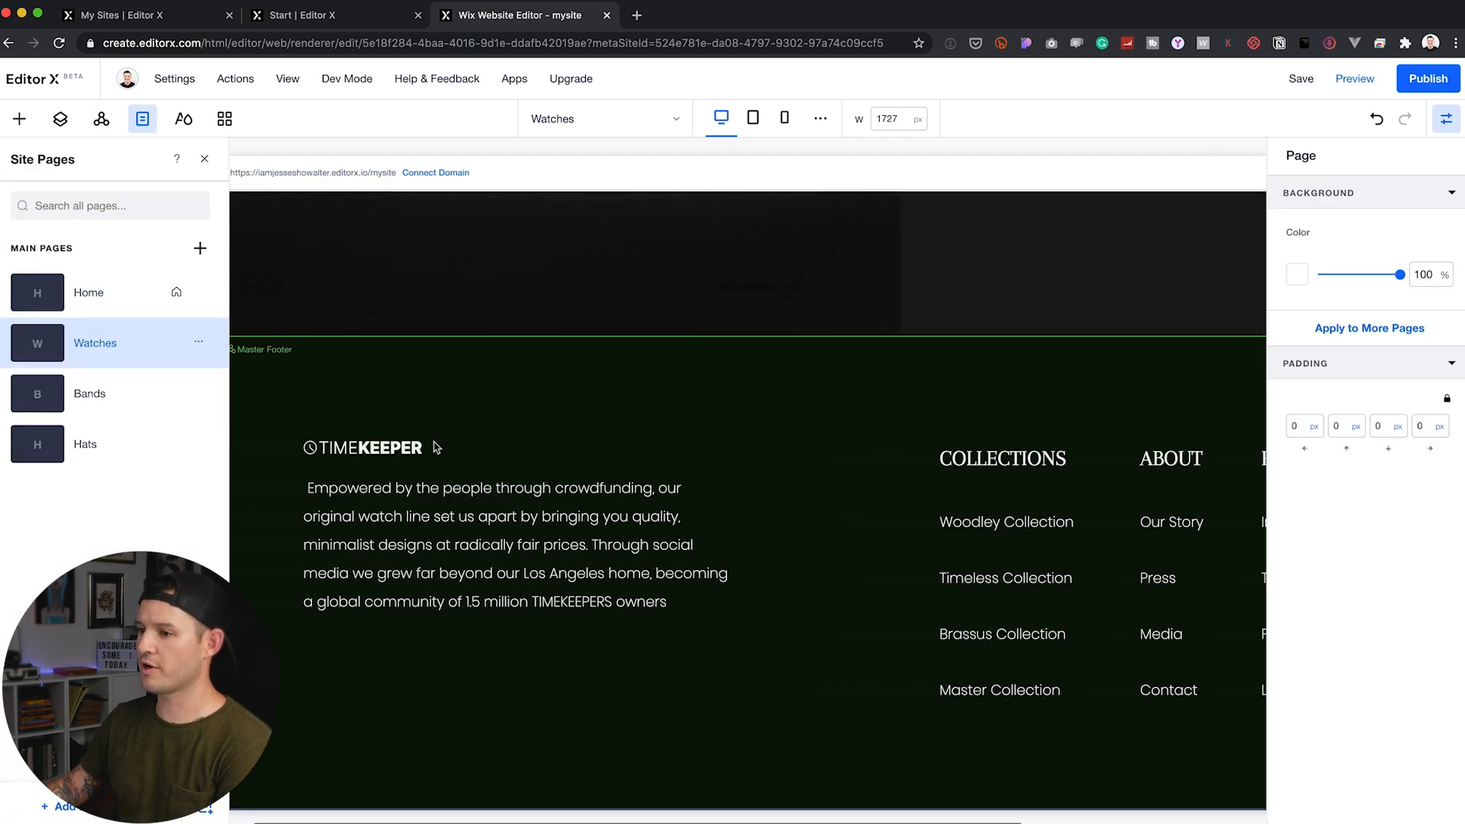
scroll(436, 447, "left", 1)
scroll(743, 383, "right", 5)
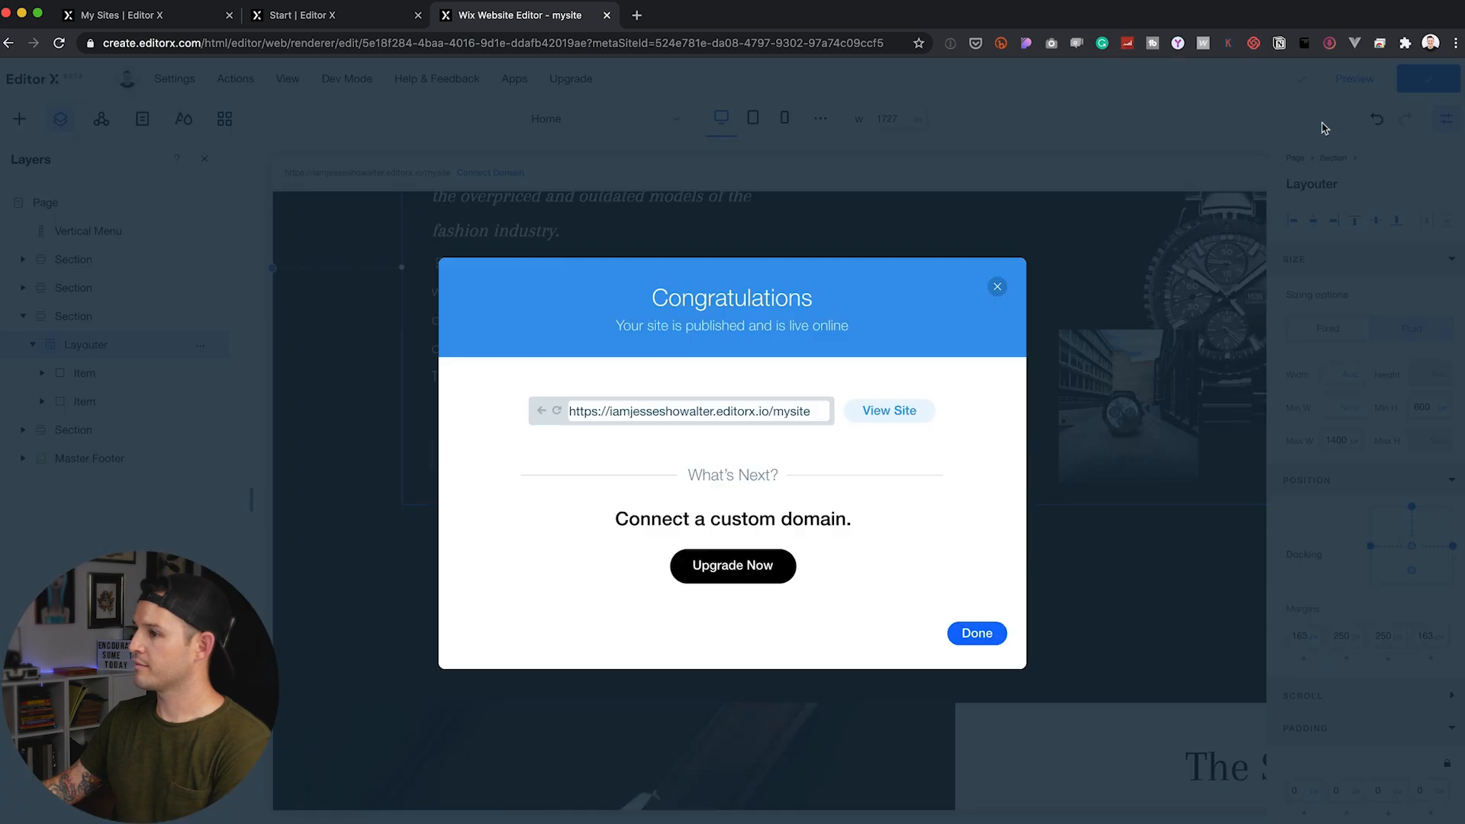
Step: Open the published site and review the home page from the hero down to the Our Story section
left_click(907, 413)
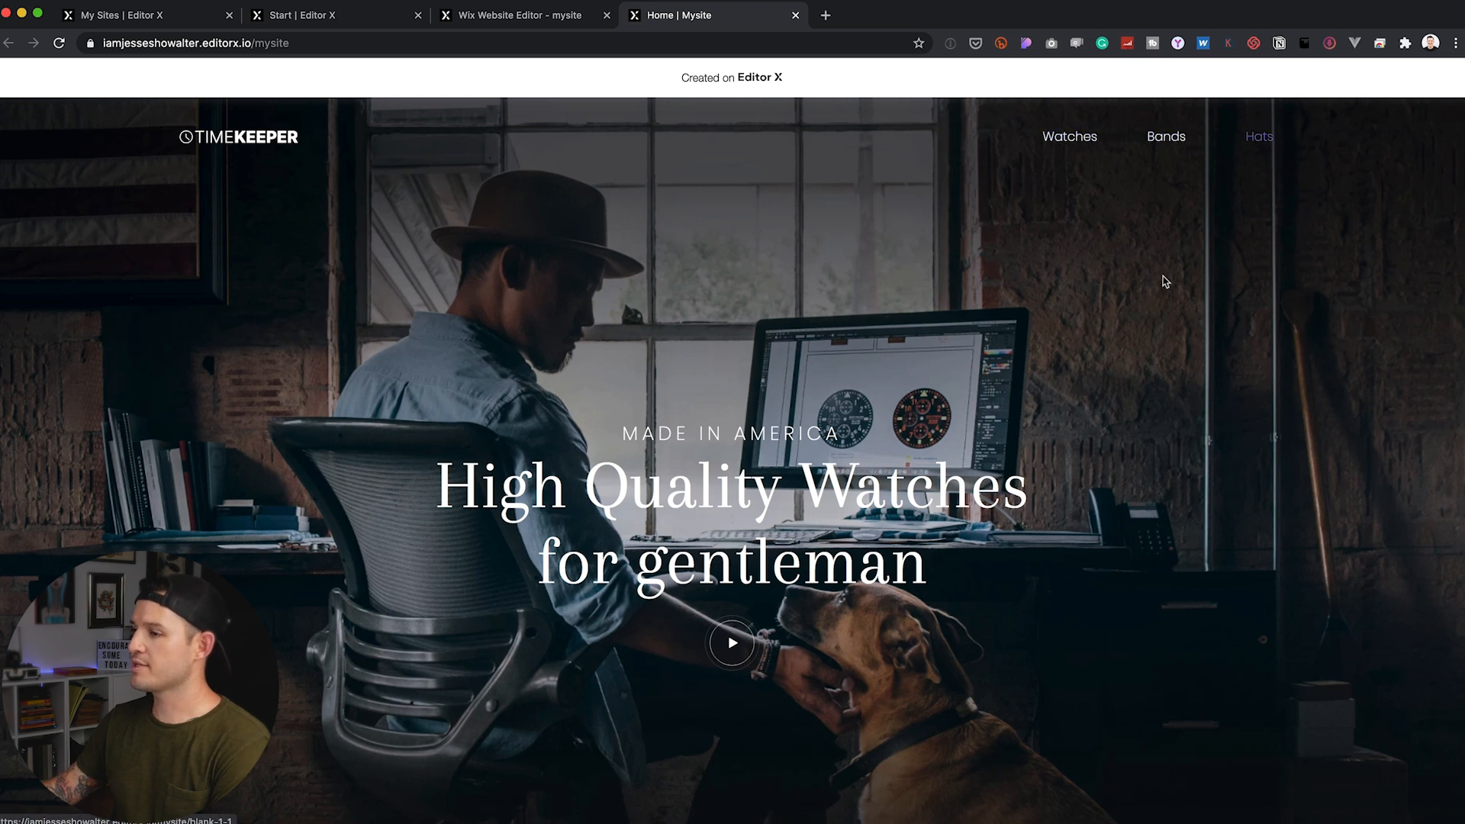
scroll(705, 431, "down", 3)
scroll(918, 430, "down", 7)
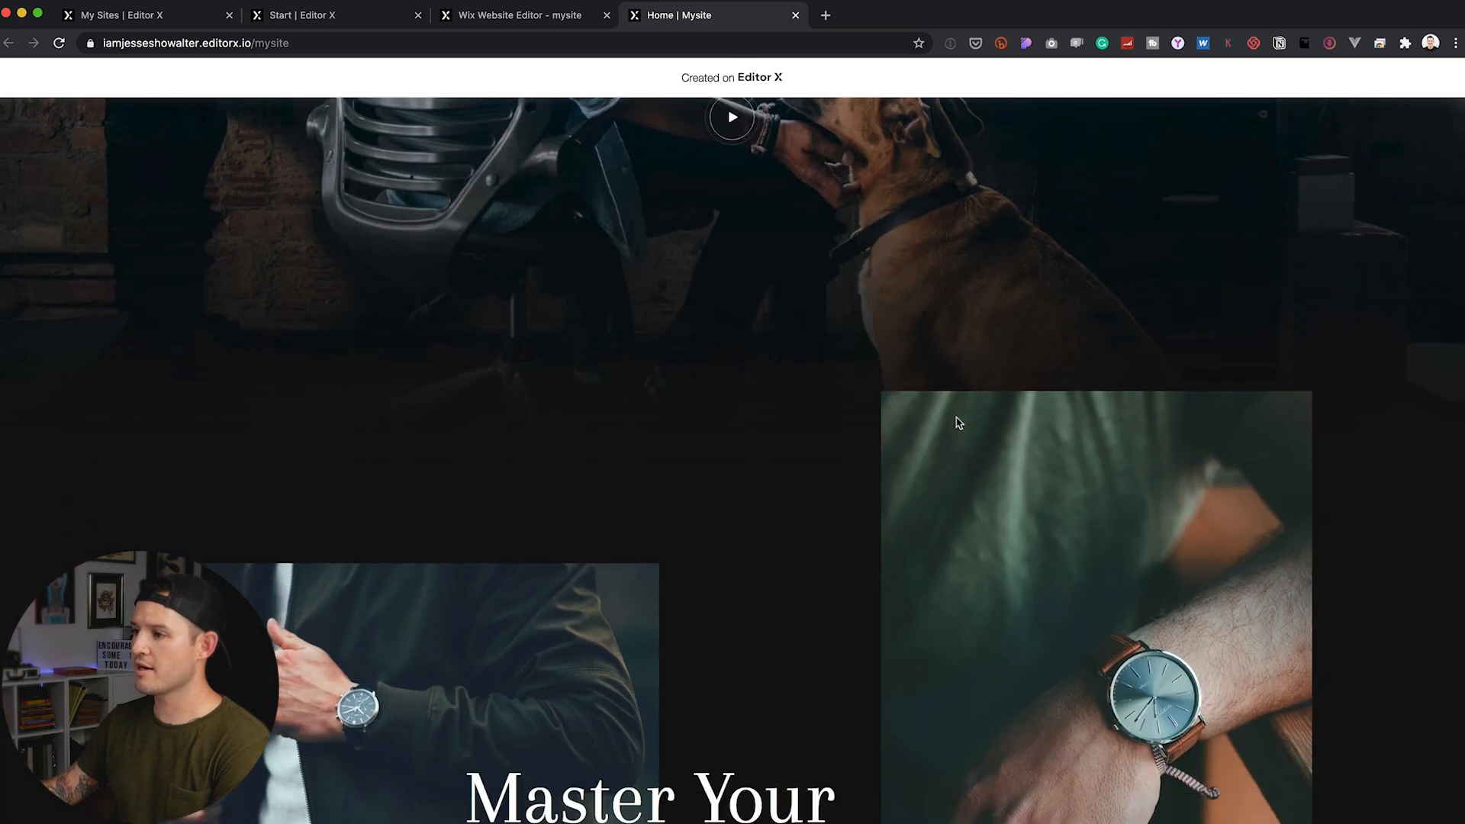
scroll(1009, 536, "down", 2)
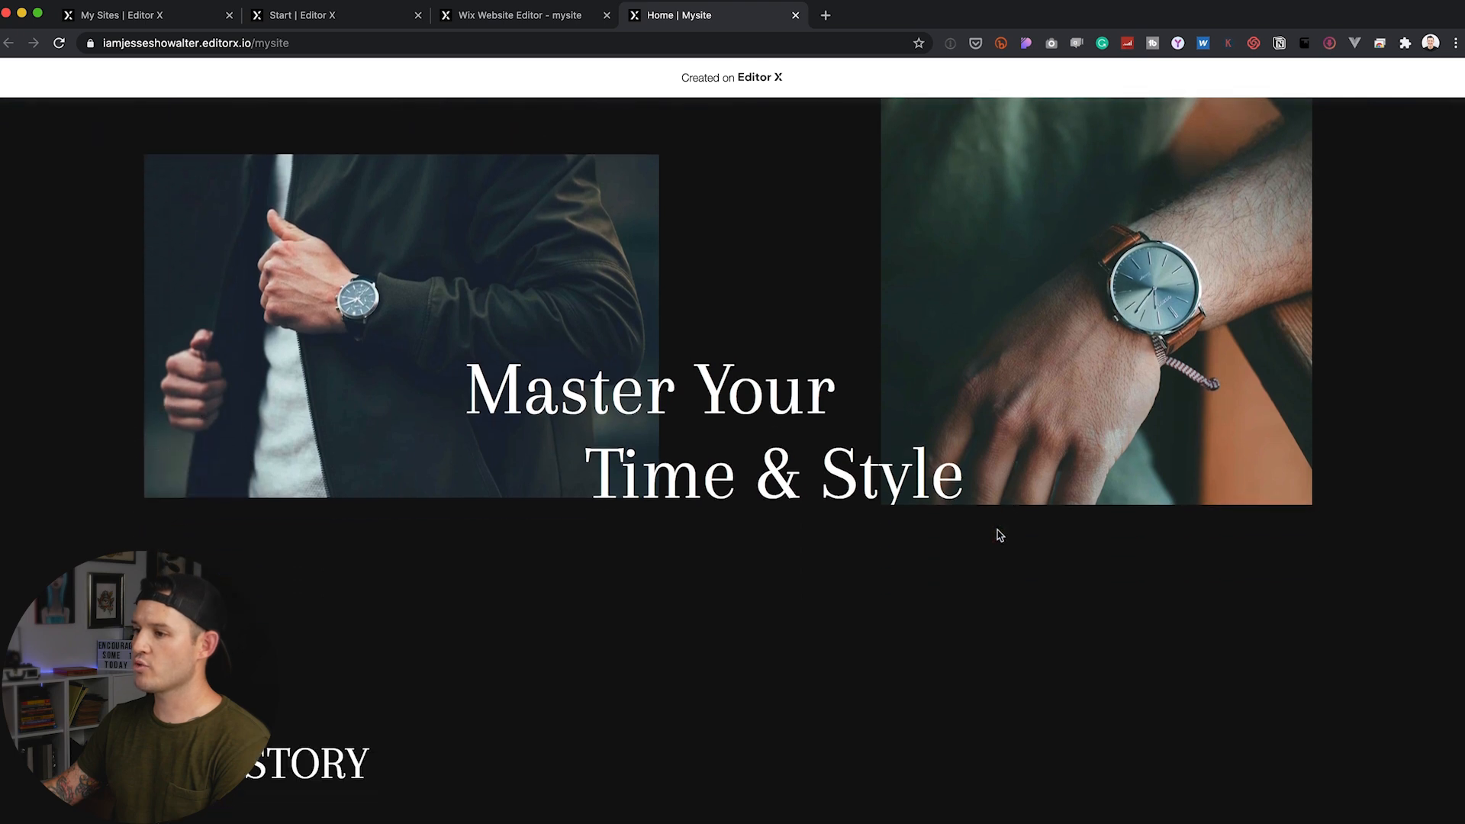
scroll(721, 416, "down", 5)
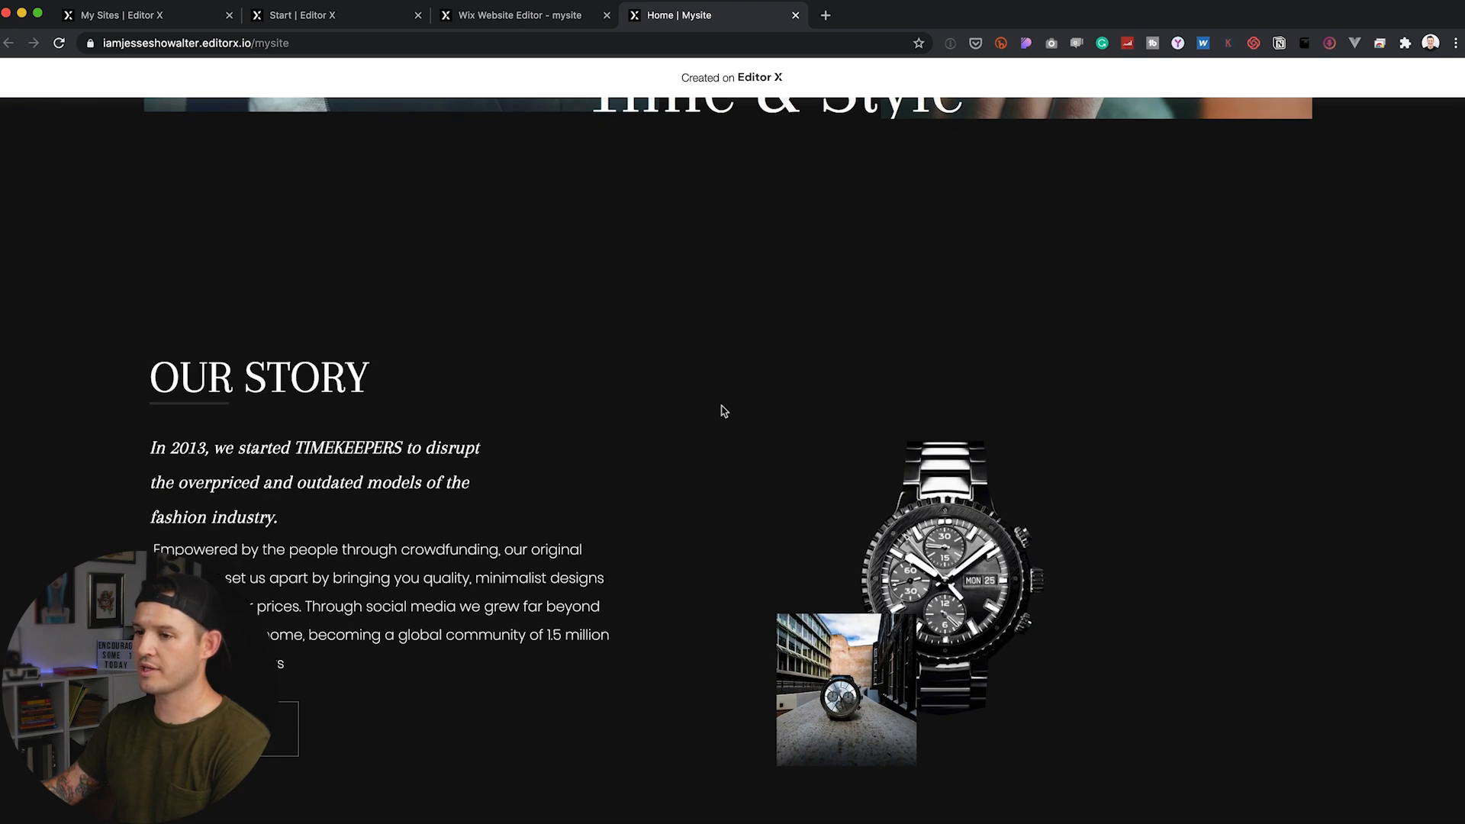
Step: Review the rest of the published home page from Our Story through the mosaic grid to the footer, and return to the hero
scroll(724, 412, "down", 2)
scroll(1096, 477, "up", 2)
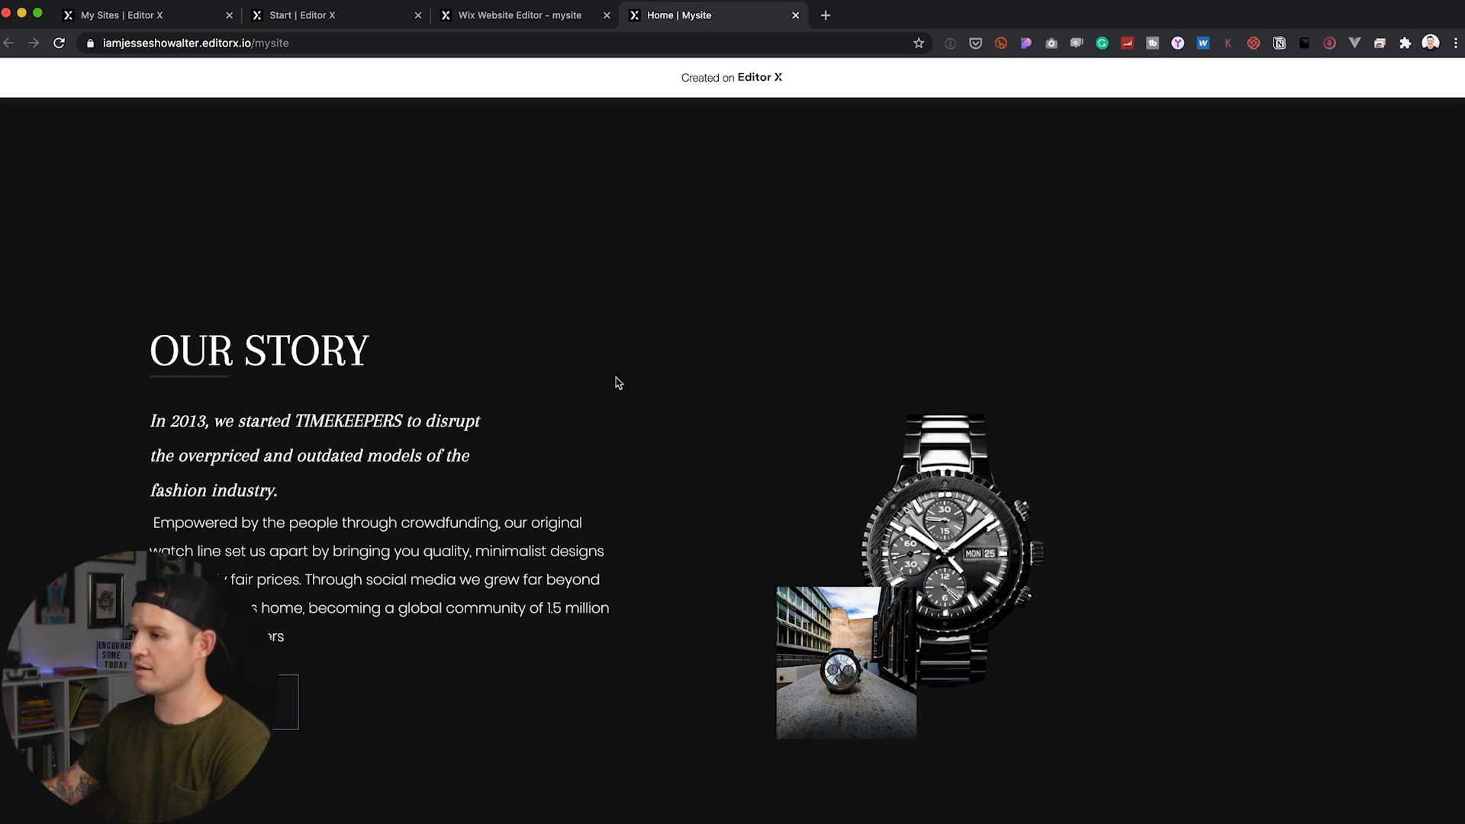
scroll(618, 383, "down", 3)
scroll(1009, 339, "down", 5)
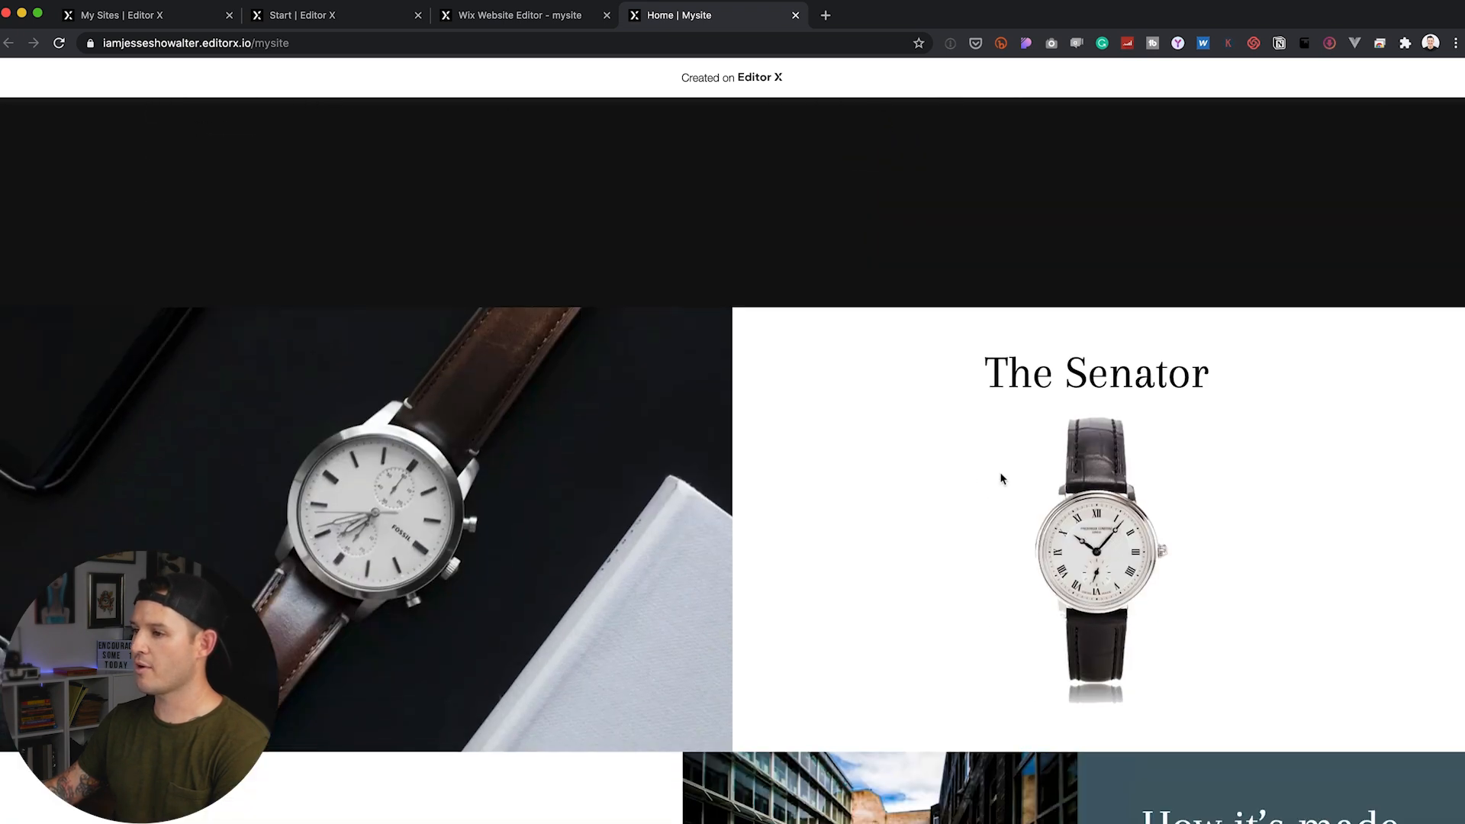
scroll(1002, 479, "down", 5)
scroll(1211, 510, "up", 3)
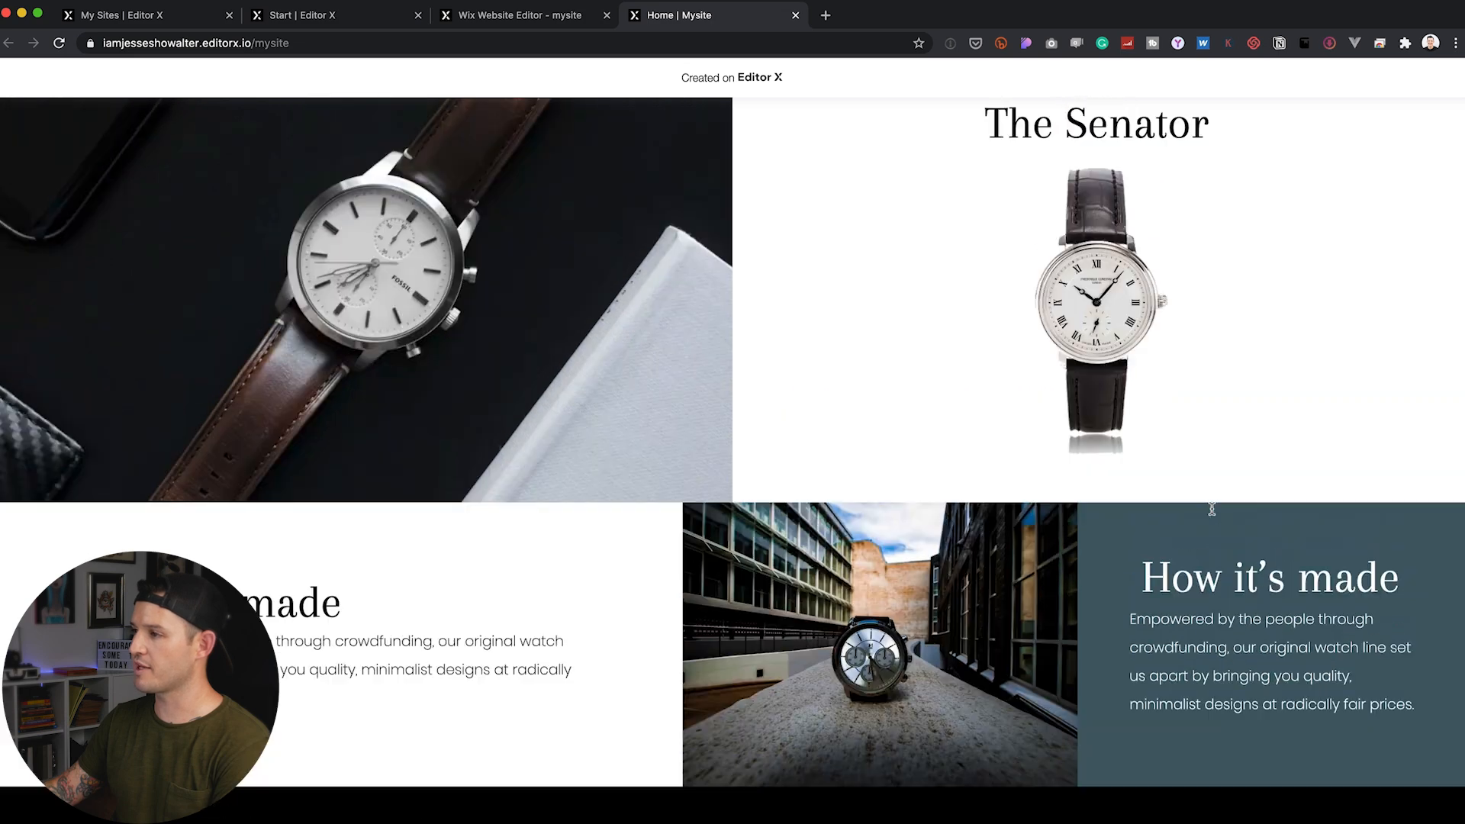
scroll(1212, 509, "down", 5)
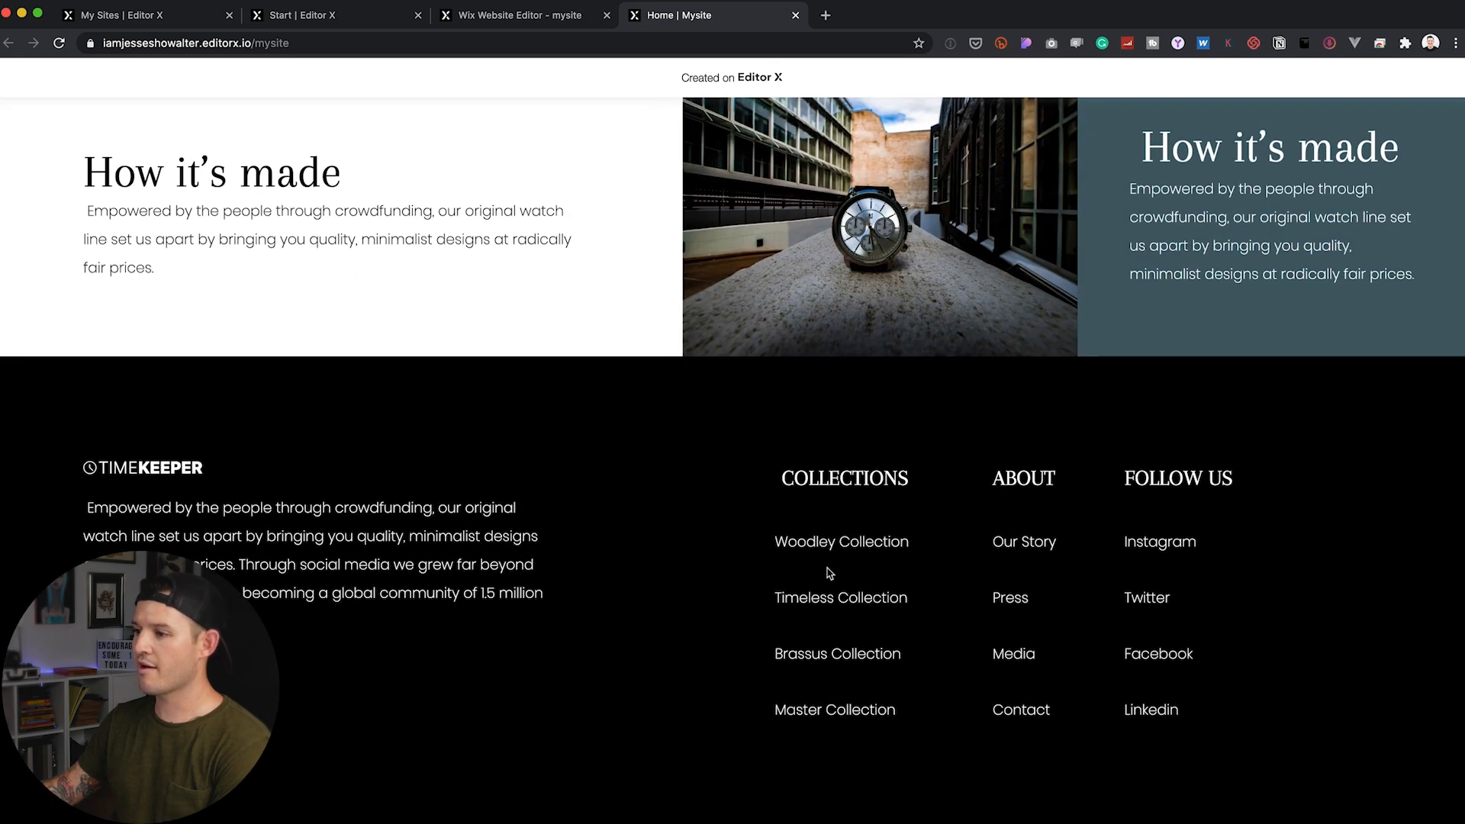
scroll(786, 368, "up", 15)
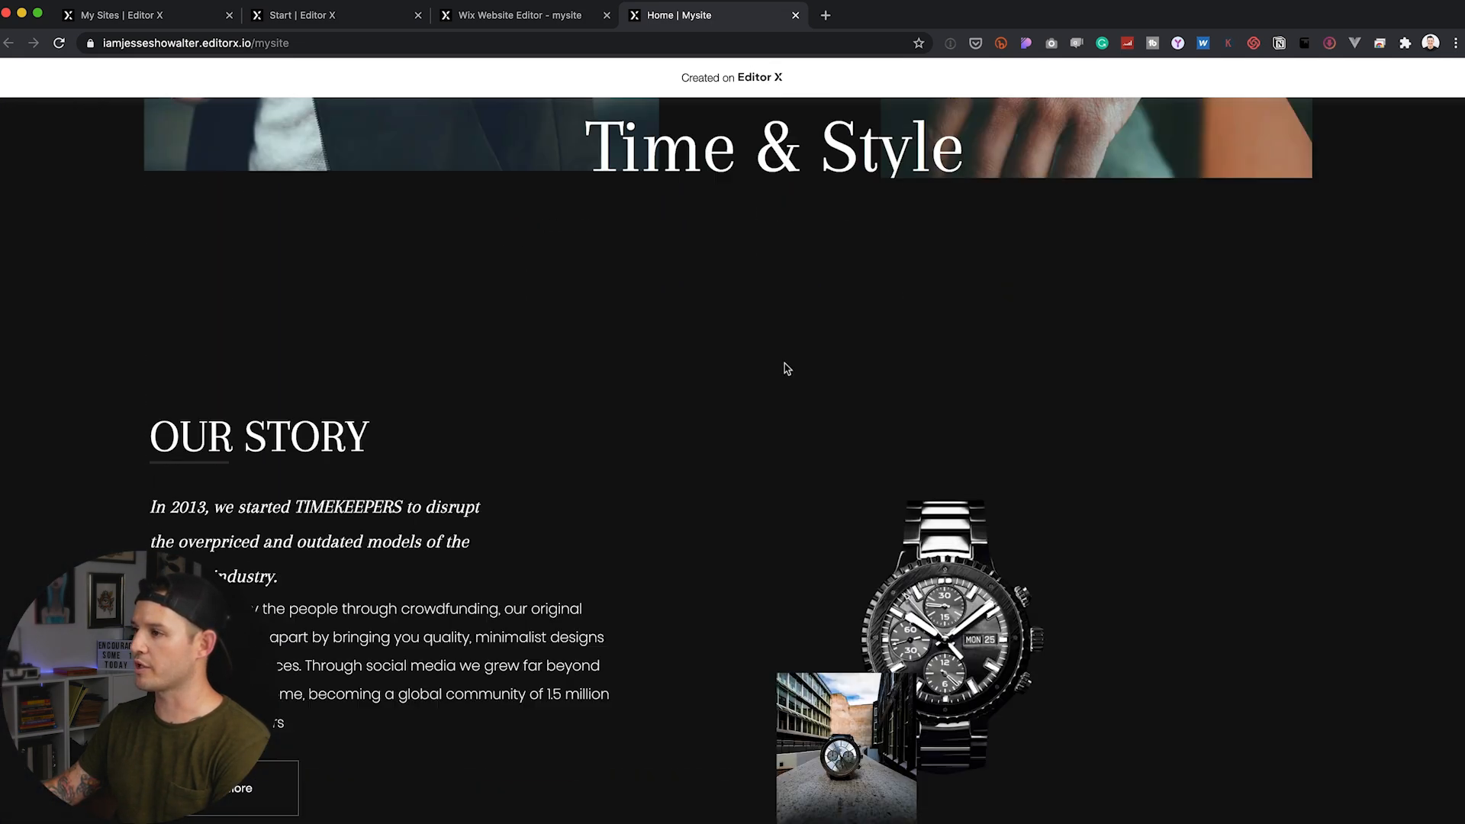
scroll(786, 369, "up", 6)
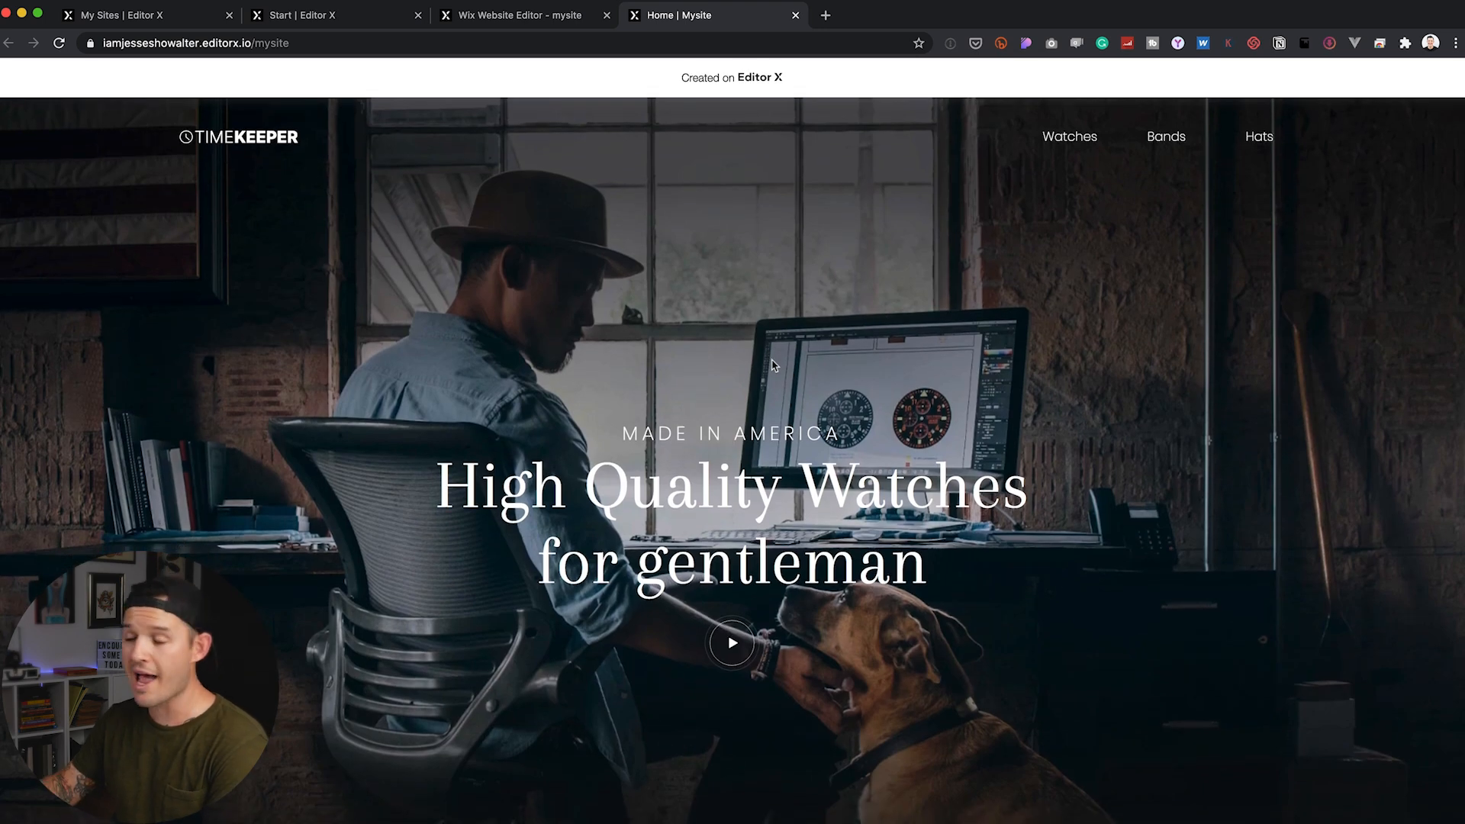